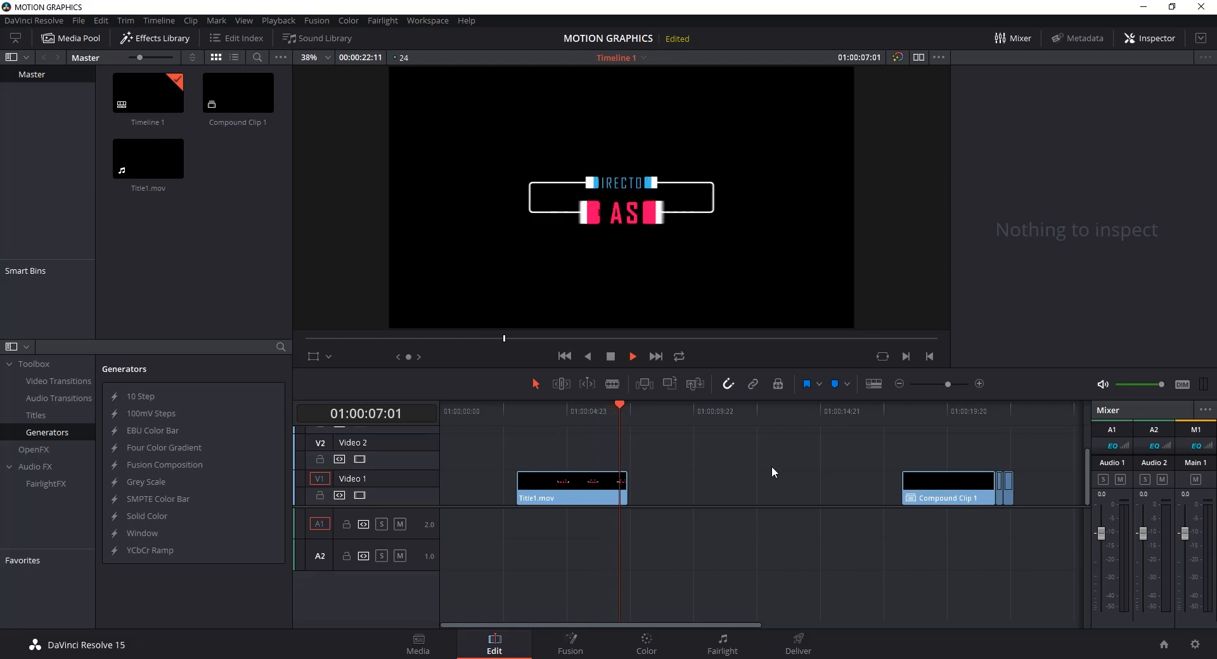
- Play back the Title1.mov clip on the timeline to review the finished title animation
click(527, 412)
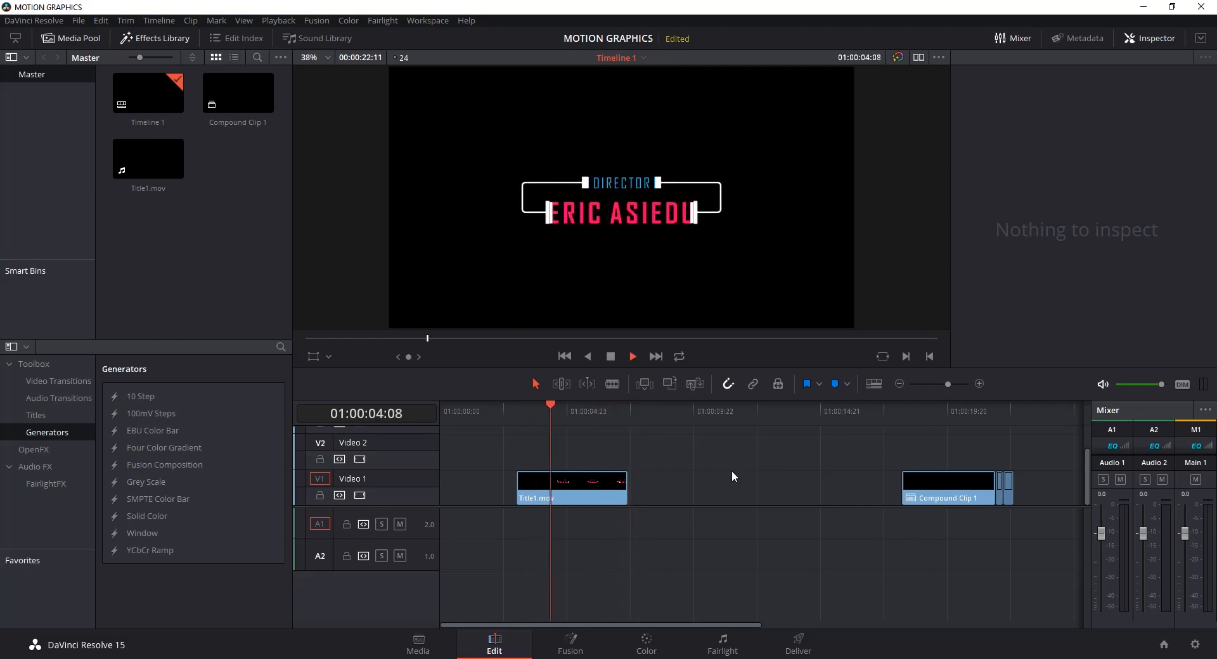
key(space)
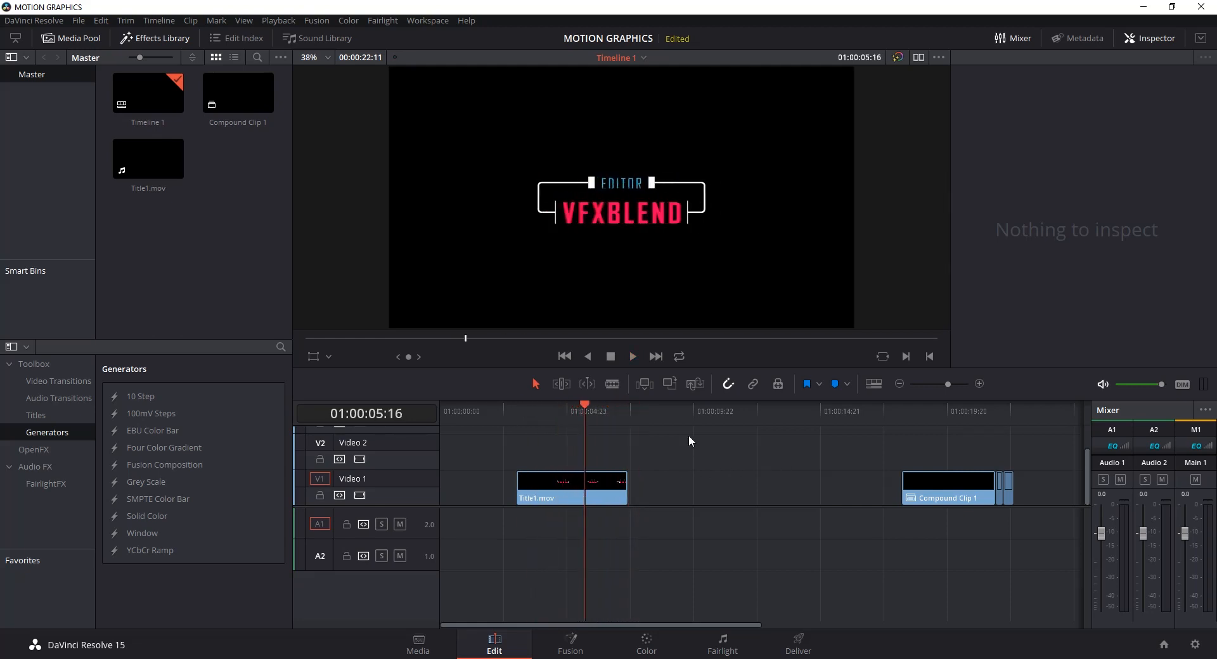
key(space)
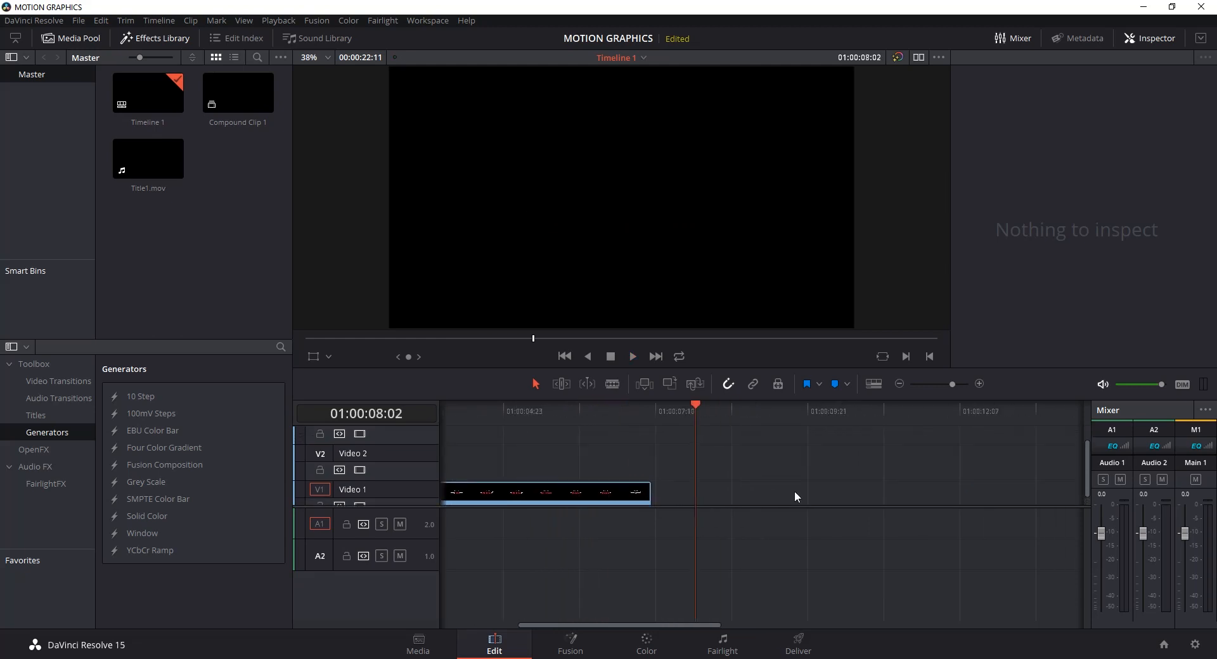
- Place a Fusion Composition generator on Video 1 after the title clip and open it on the Fusion page
drag(793, 491, 710, 498)
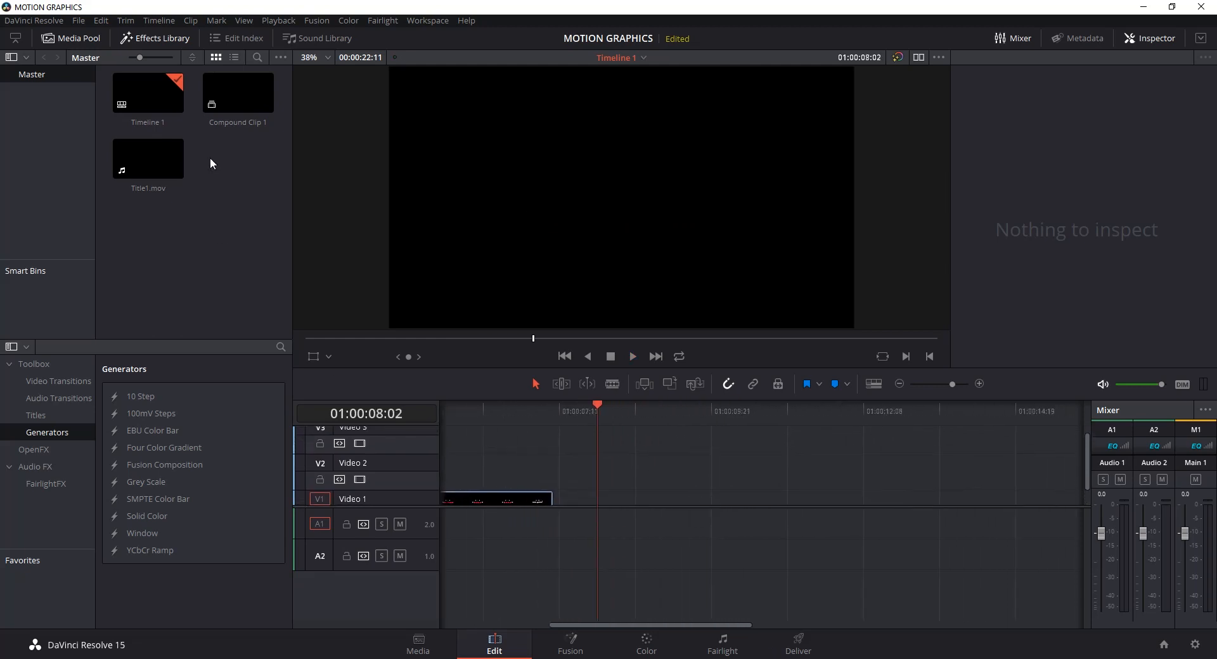
click(156, 40)
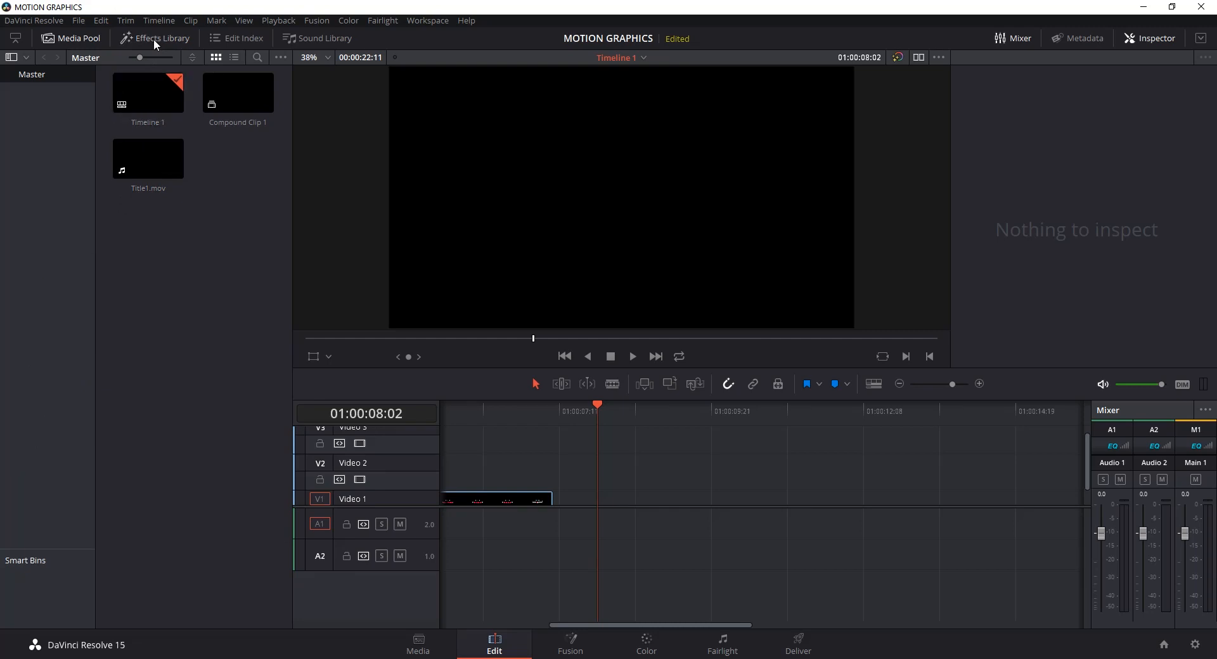
click(154, 38)
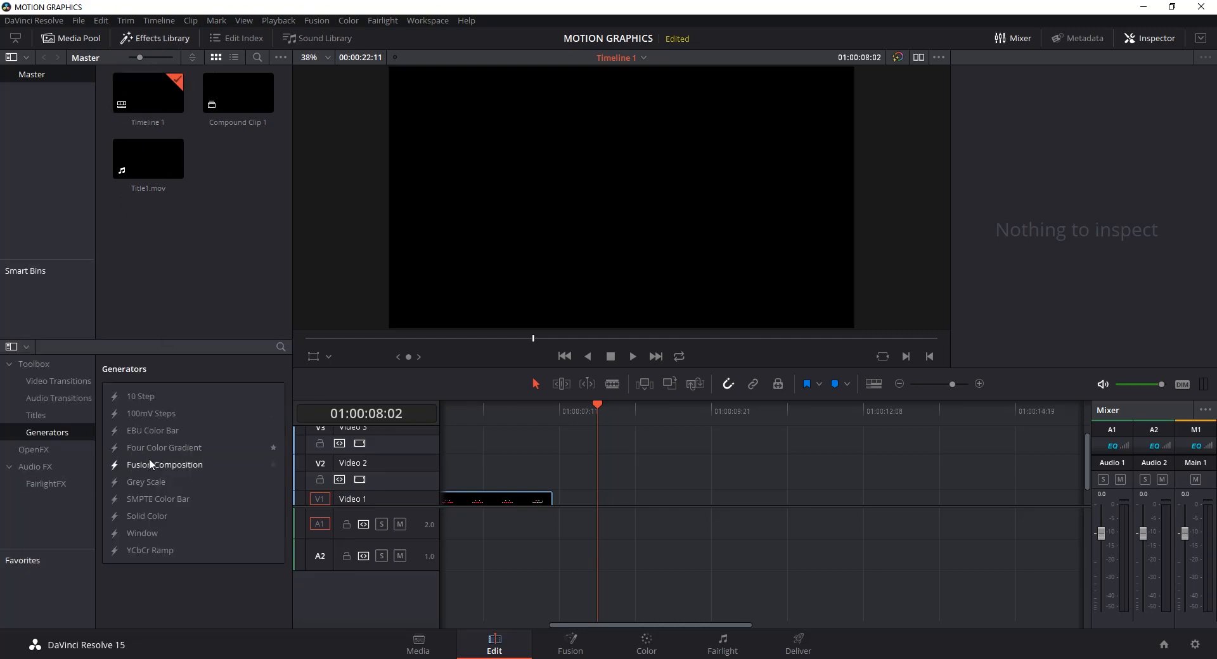
drag(158, 463, 632, 503)
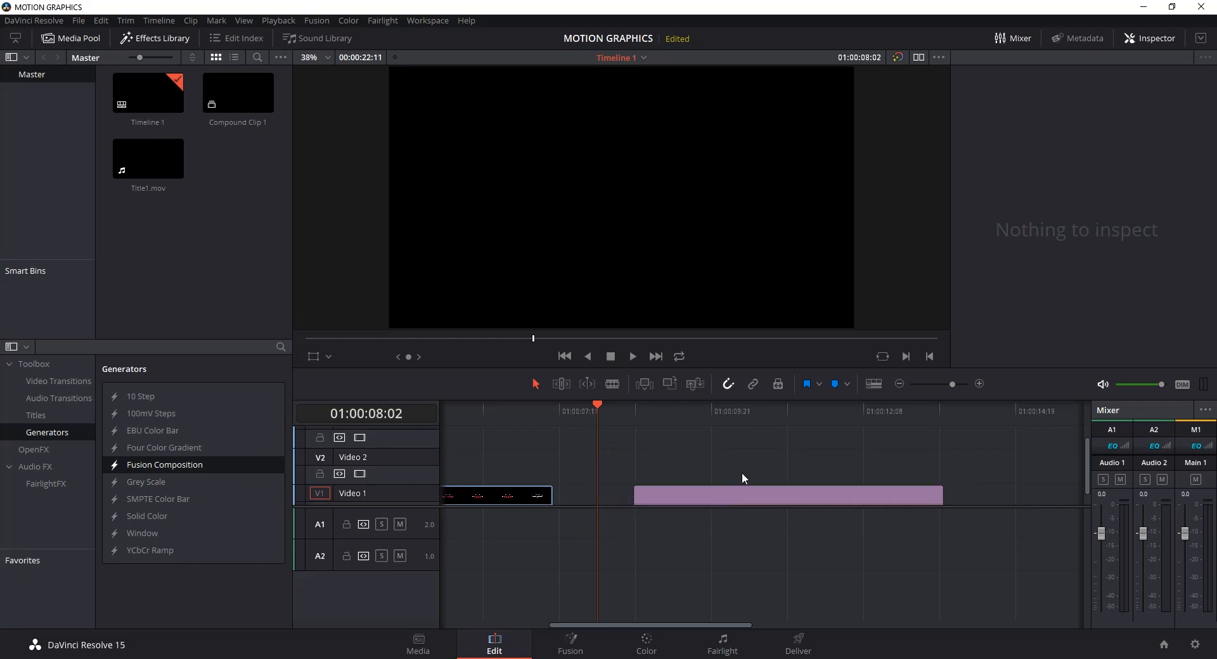
scroll(741, 473, down, 1)
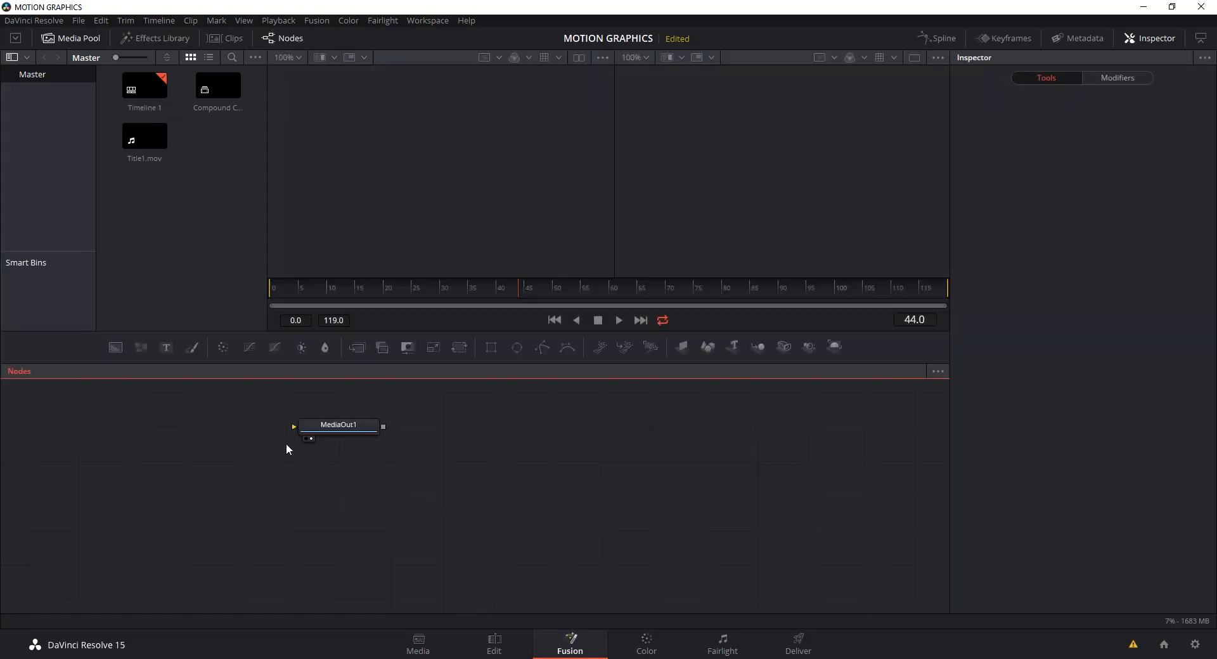
- Move the MediaOut1 node aside to free up the node area and enlarge the second viewer
drag(344, 429, 610, 504)
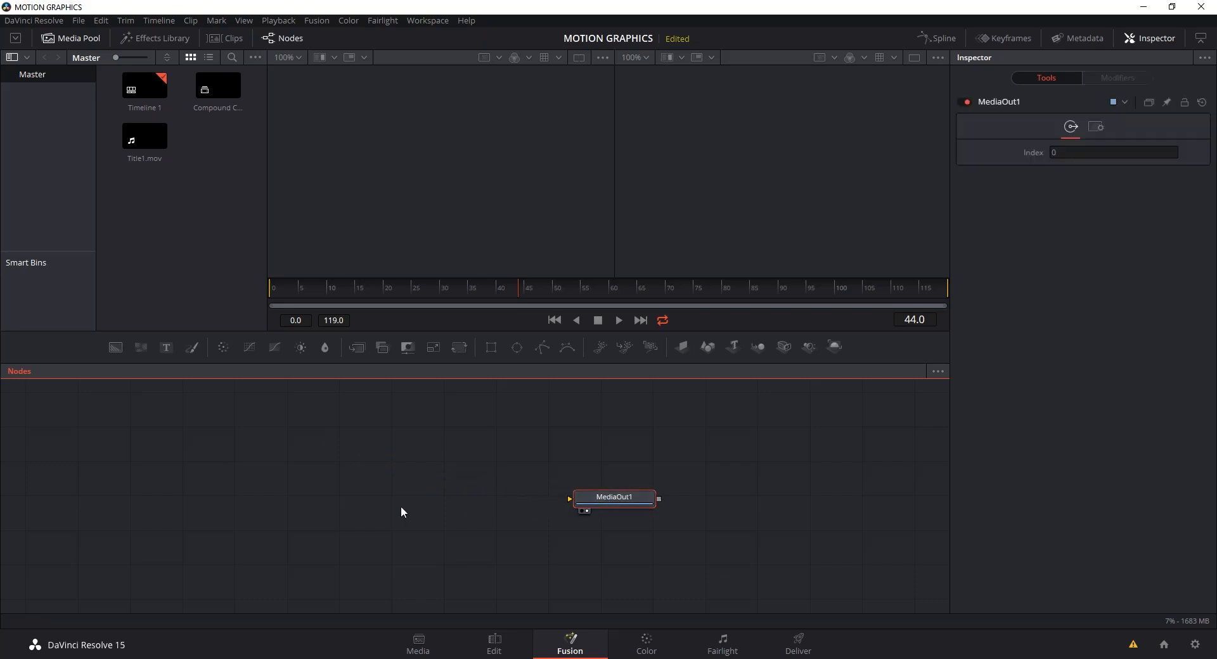
drag(401, 505, 570, 523)
drag(612, 199, 454, 216)
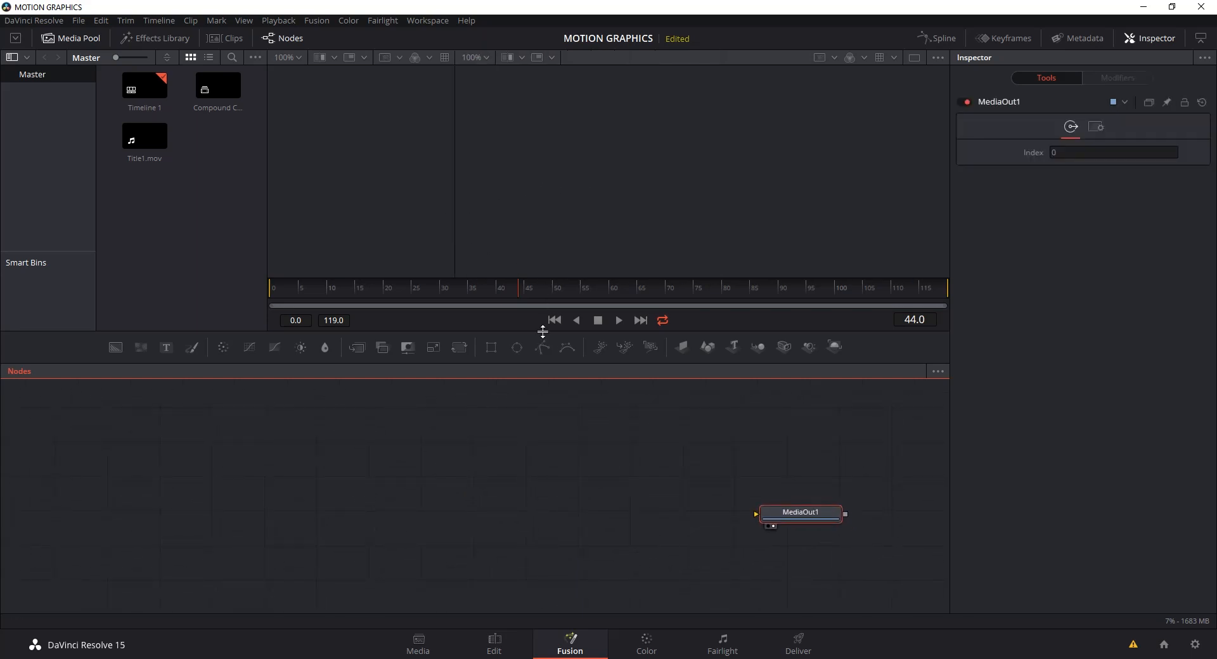
drag(544, 332, 538, 377)
click(136, 443)
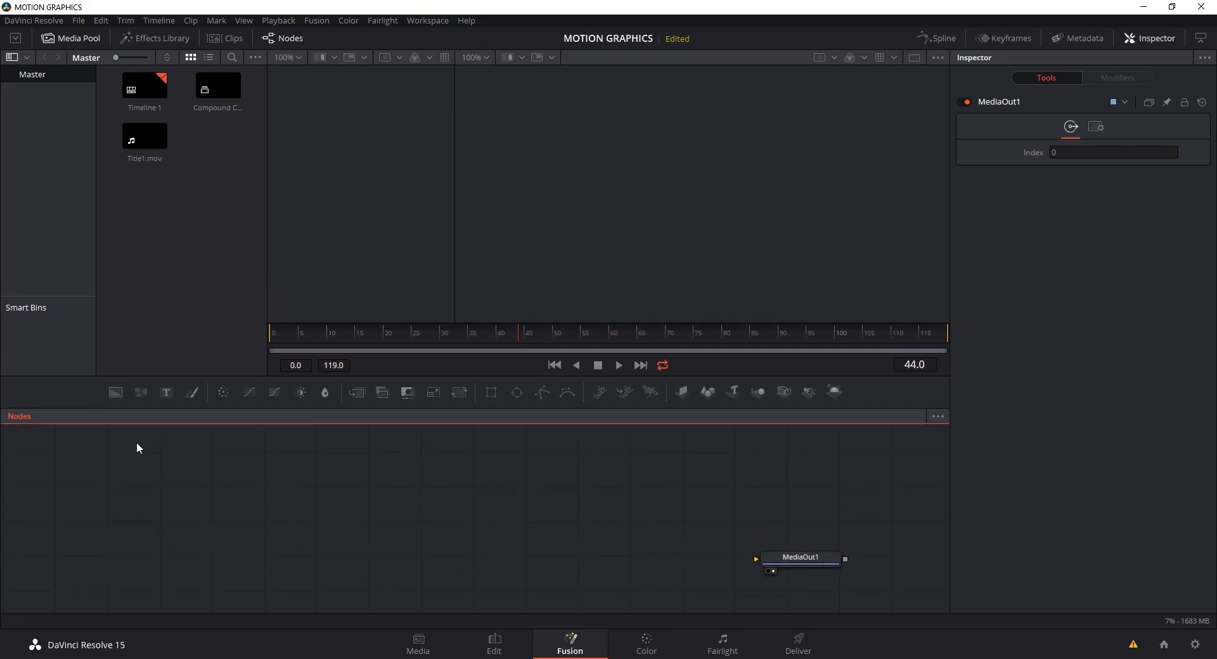
- Add a Background node, show it in the second viewer and make its solid colour white
click(120, 394)
drag(386, 518, 813, 218)
drag(1103, 284, 1013, 233)
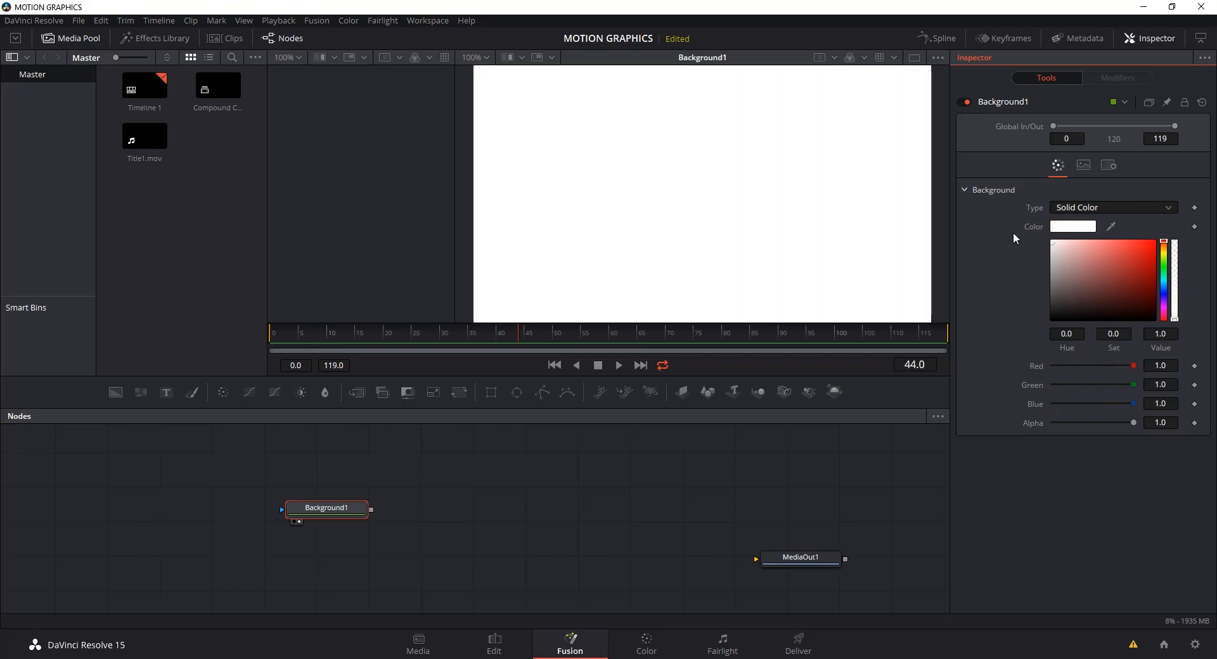
drag(354, 508, 473, 532)
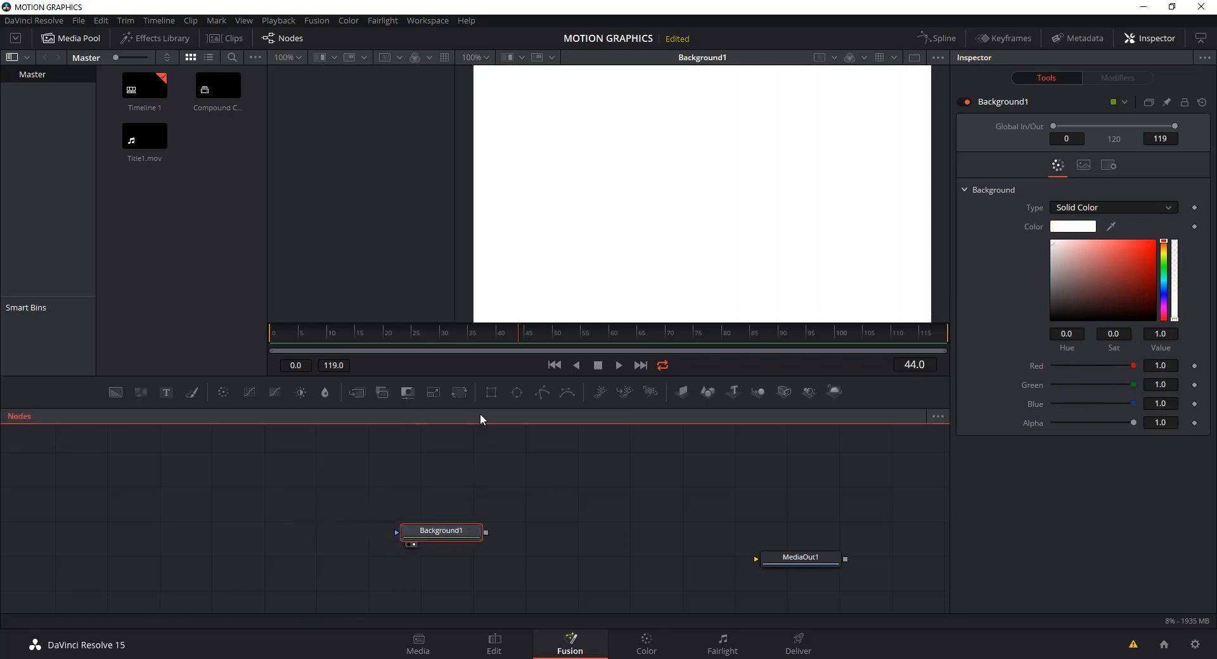
- Mask the background with a rectangle about 0.23 wide and 0.12 high, and turn off the viewer's Checker Underlay
click(491, 393)
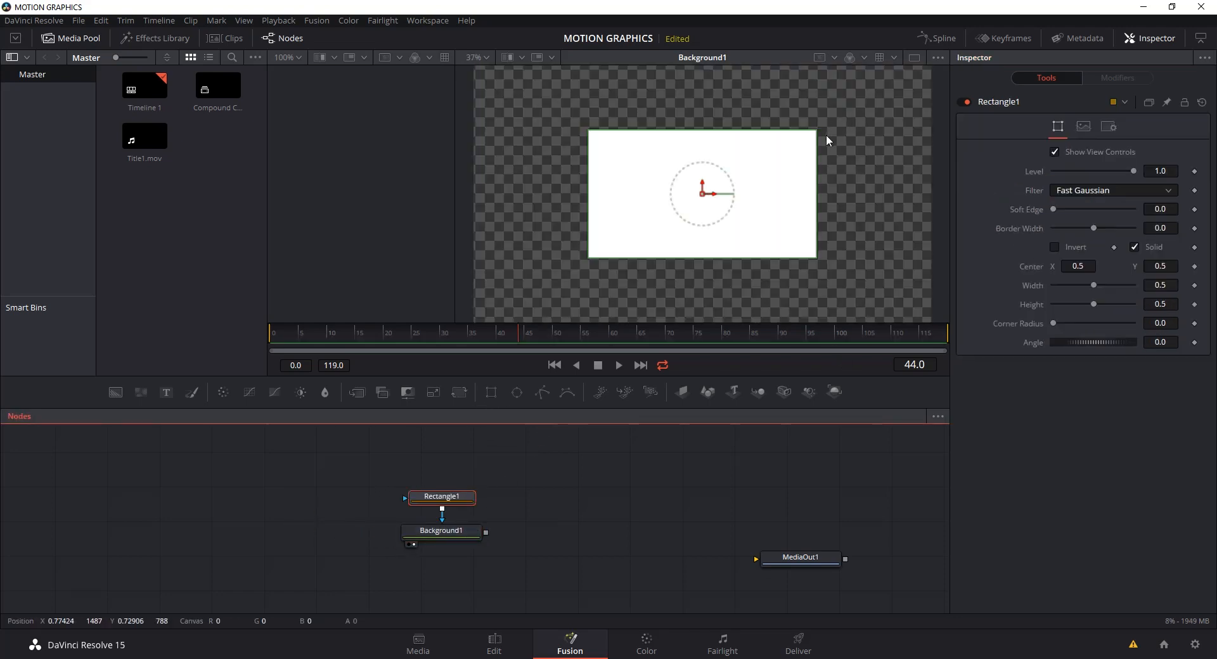
drag(818, 136, 754, 180)
right_click(824, 113)
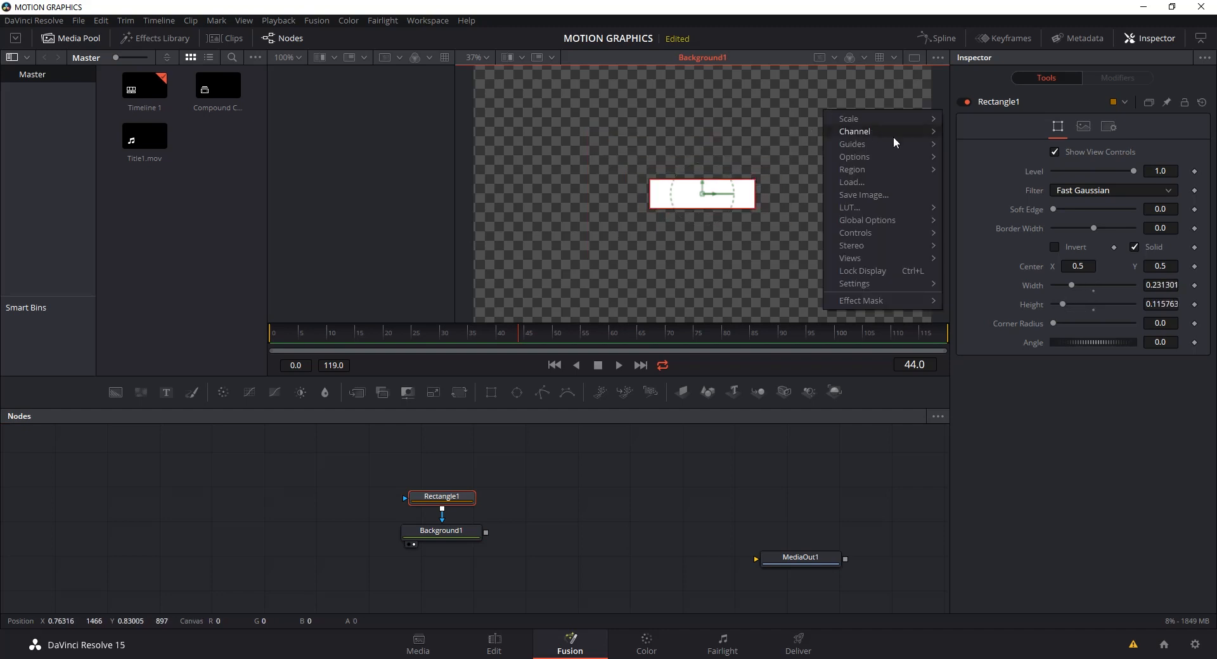
mouse_move(897, 157)
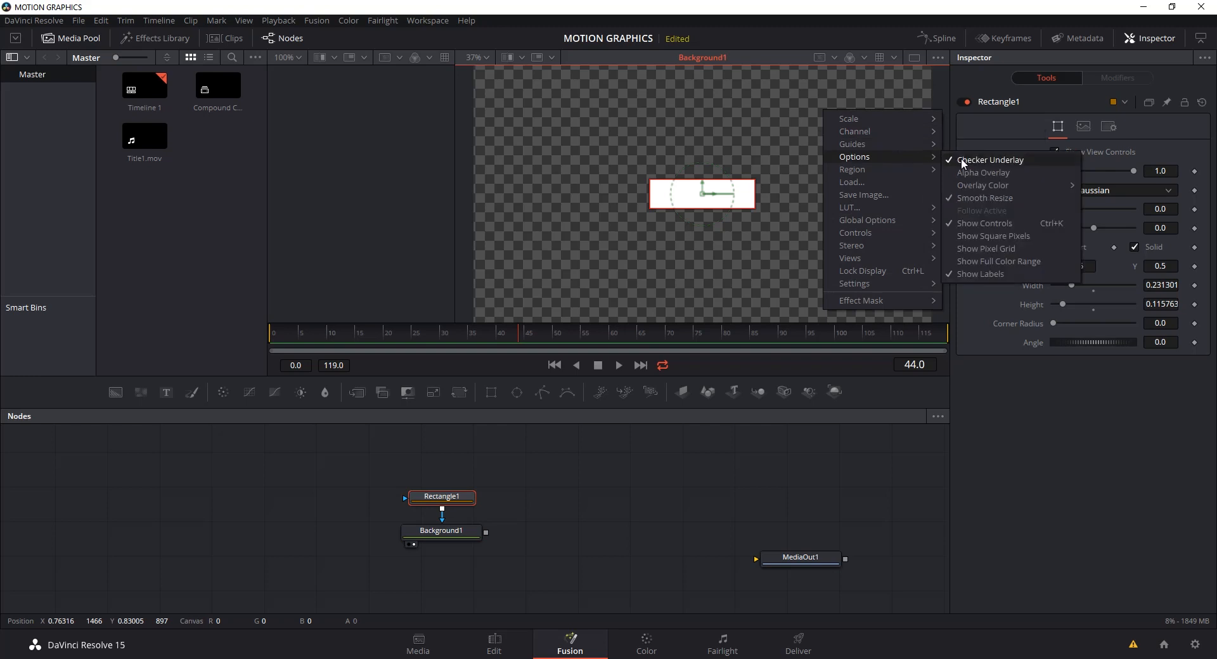
click(1008, 161)
- Insert a second rectangle mask between Rectangle1 and Background1, narrow it to about 0.126 and set its paint mode to Subtract
drag(442, 496, 445, 457)
drag(464, 529, 467, 537)
click(418, 456)
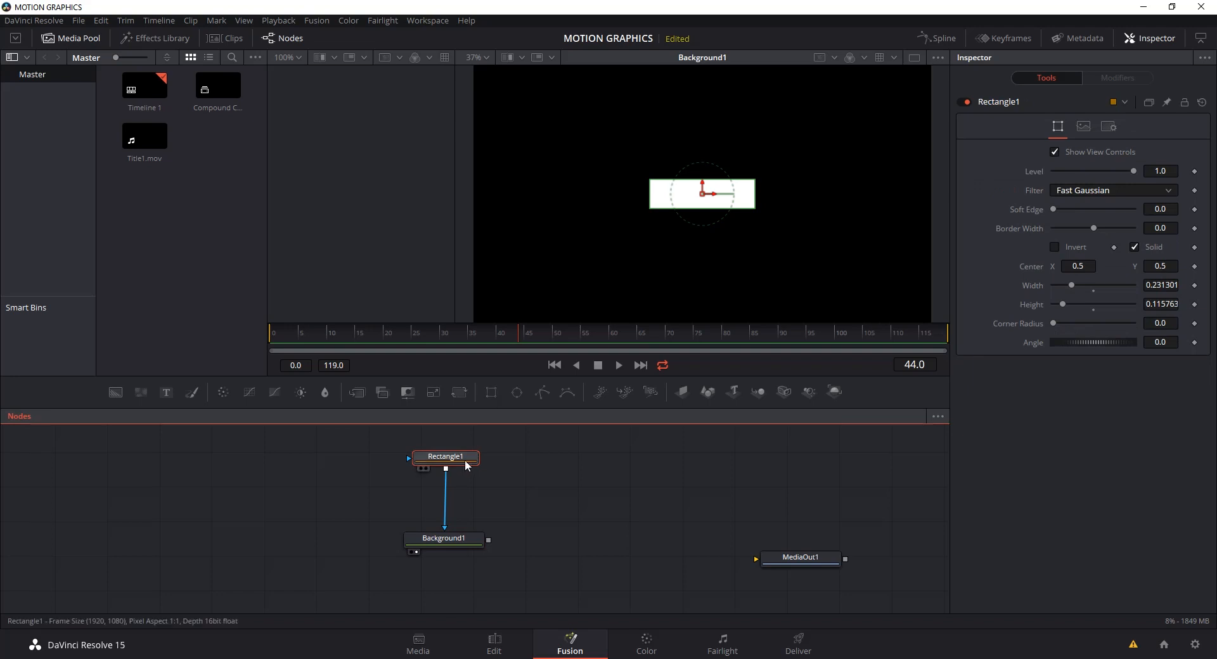
click(494, 394)
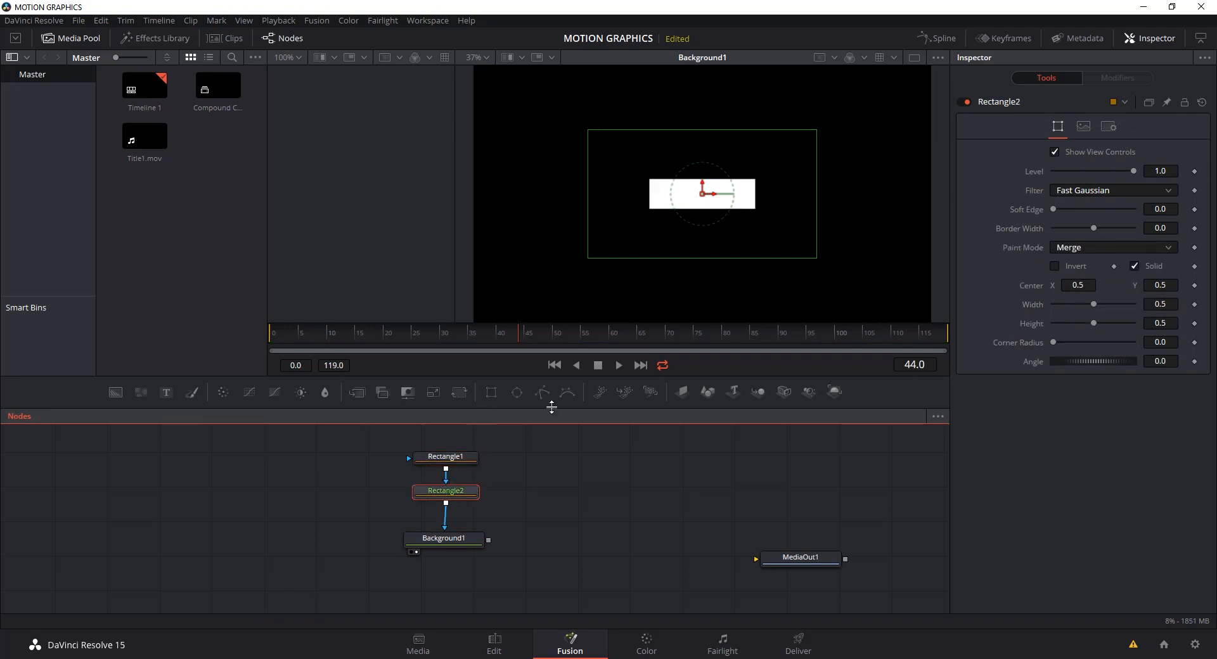
drag(816, 199, 731, 206)
click(1080, 251)
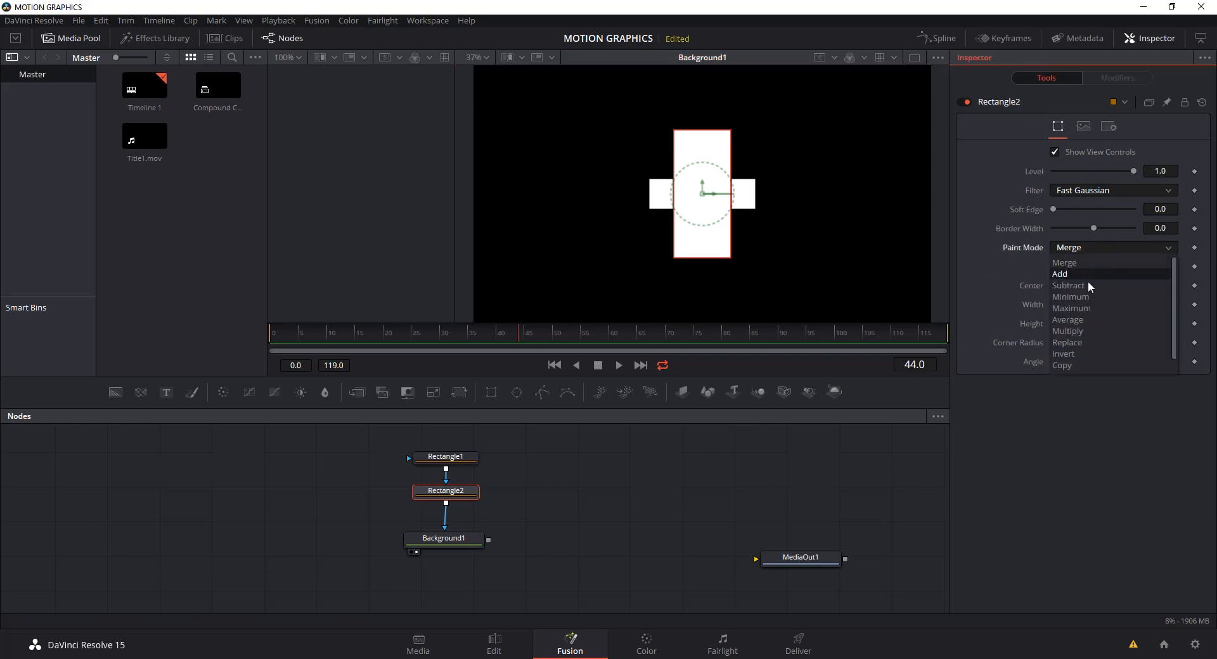
click(1087, 283)
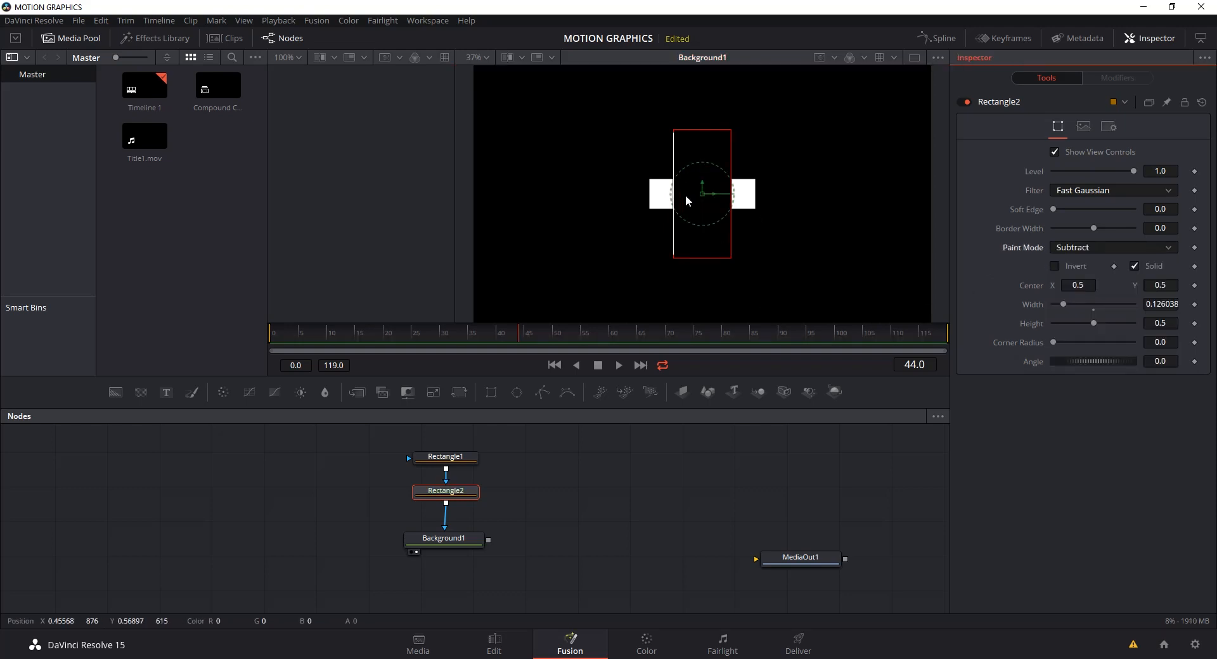
- Turn Rectangle1 into an outline by disabling Solid and setting its Border Width to 0.004
click(459, 457)
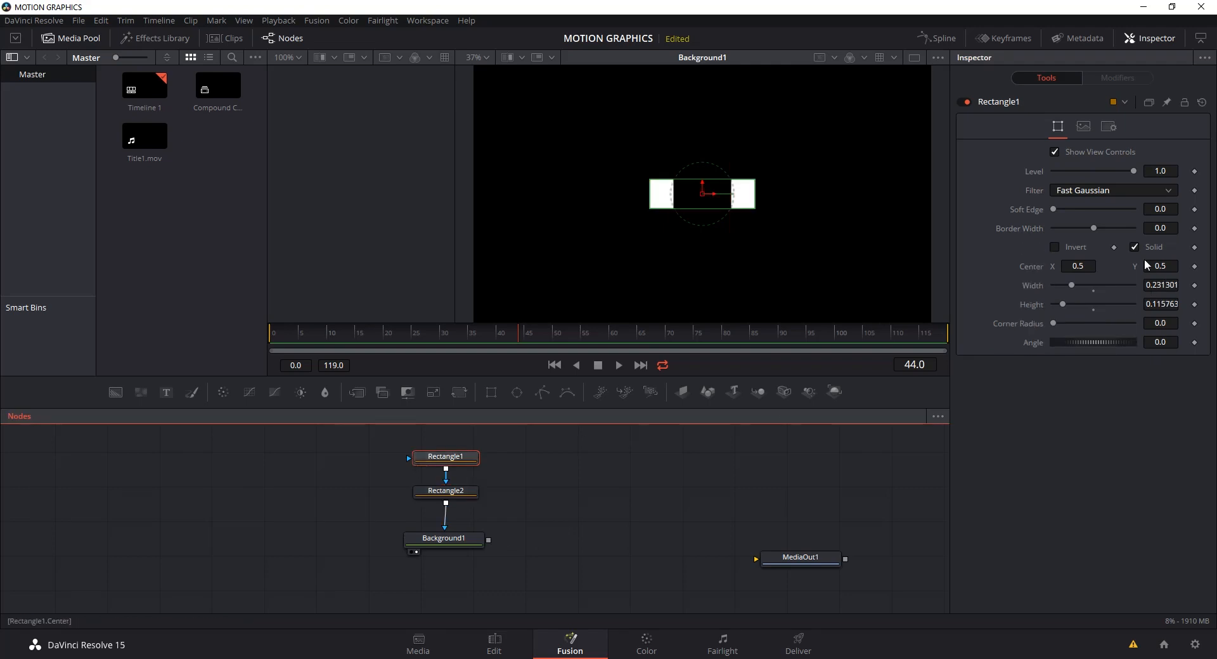
click(1140, 251)
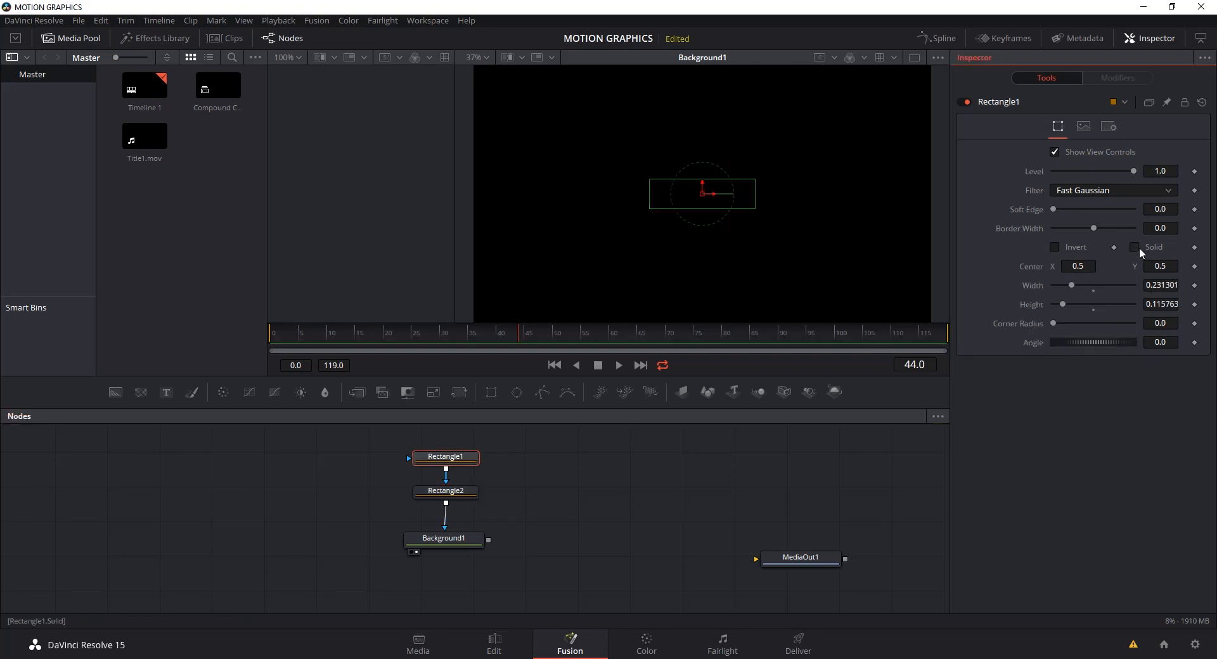
mouse_move(1093, 227)
mouse_down()
mouse_move(1081, 229)
mouse_move(1105, 239)
mouse_up()
double_click(1170, 228)
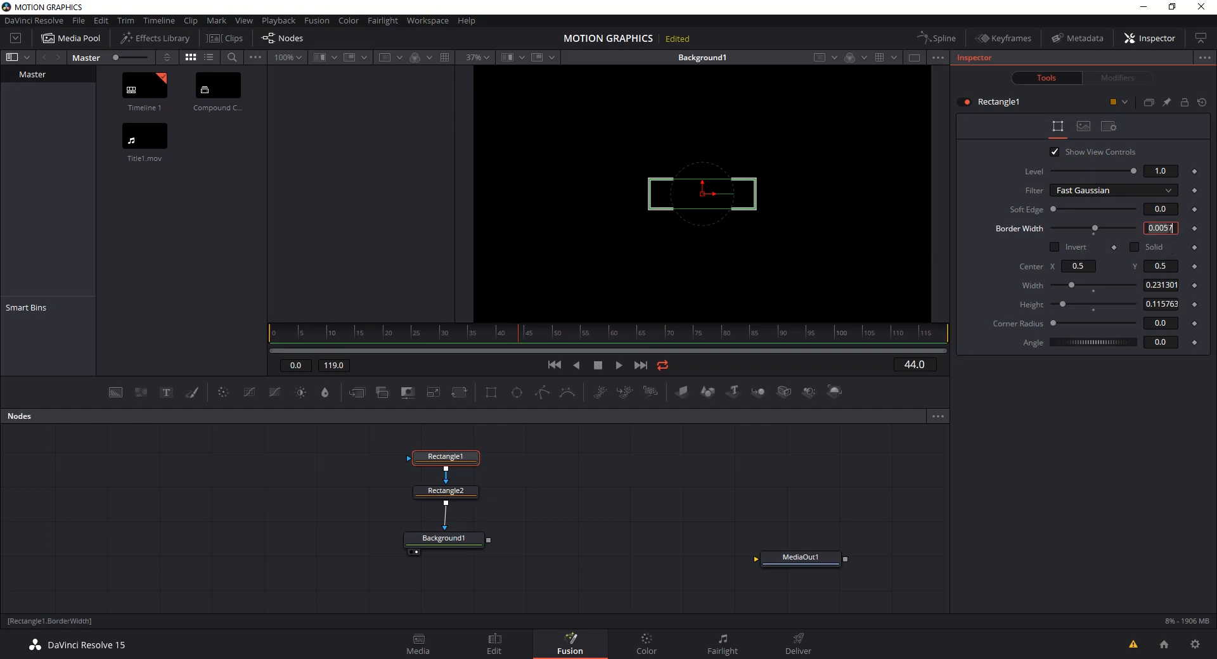
text(0.004)
key(Tab)
click(631, 514)
- Shrink Rectangle2 to about 0.10 by 0.10 and move it over the outline's upper edge, at about Y 0.567
click(465, 491)
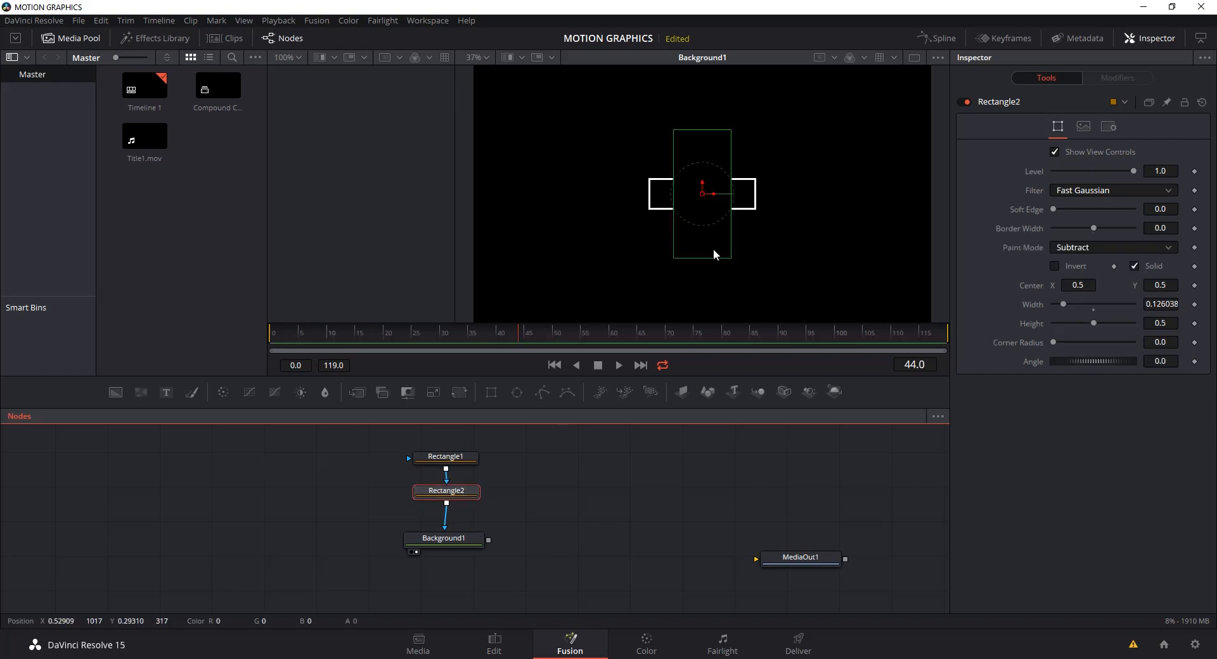
drag(713, 256, 726, 189)
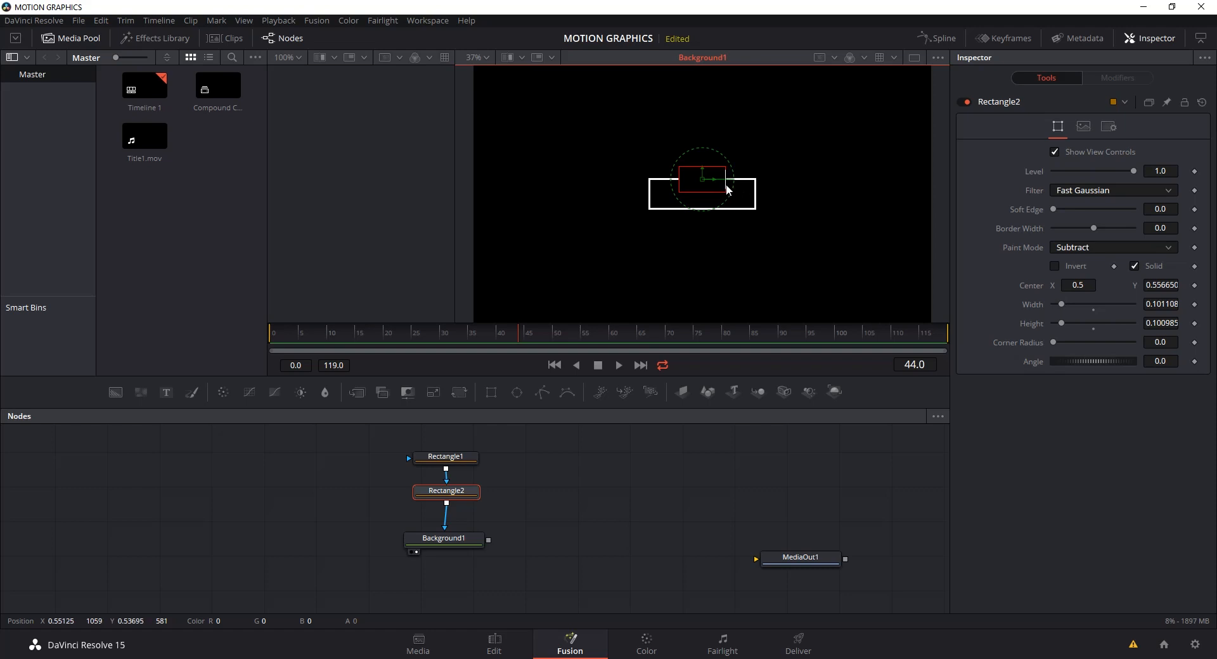
scroll(757, 238, up, 5)
drag(768, 189, 797, 248)
scroll(858, 267, down, 2)
drag(720, 176, 726, 179)
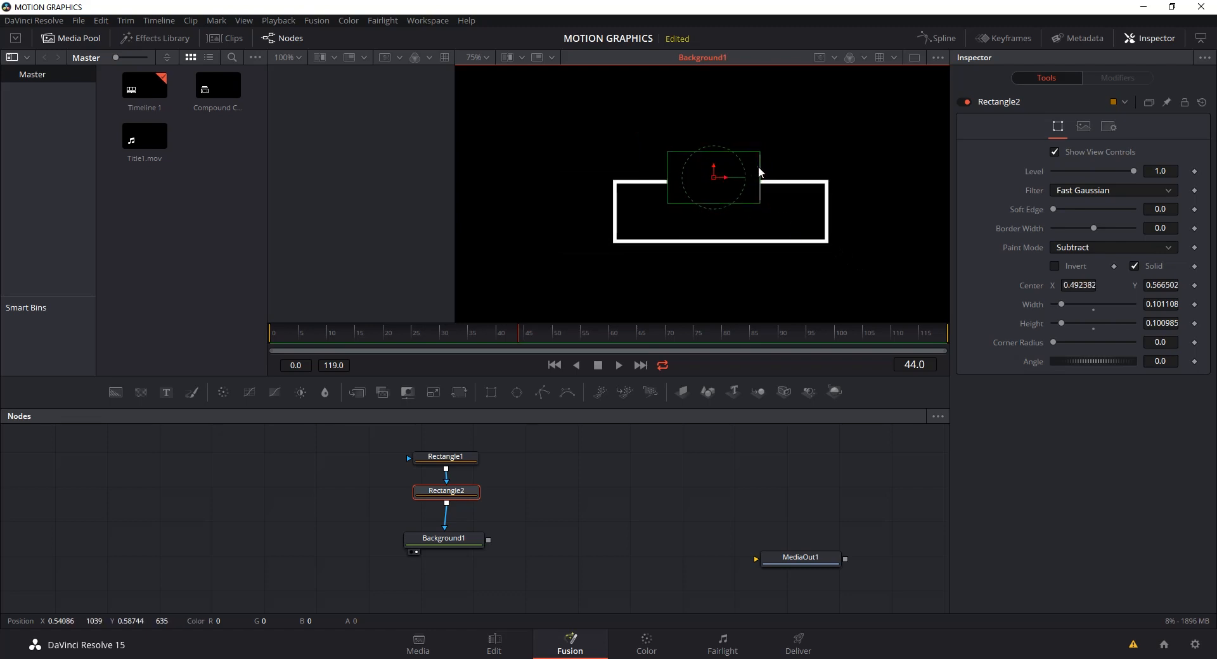
- Centre Rectangle2 horizontally on the outline at X 0.5, and move Background1 lower in the node graph
click(622, 545)
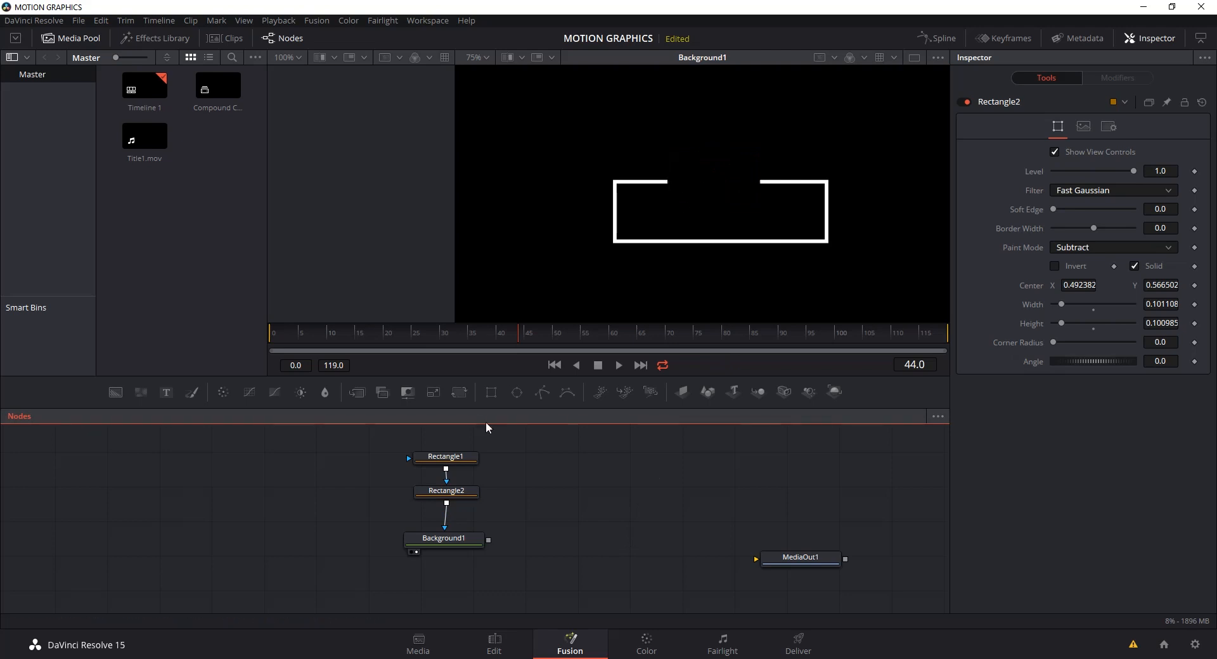
click(467, 493)
drag(727, 177, 733, 175)
drag(732, 176, 735, 175)
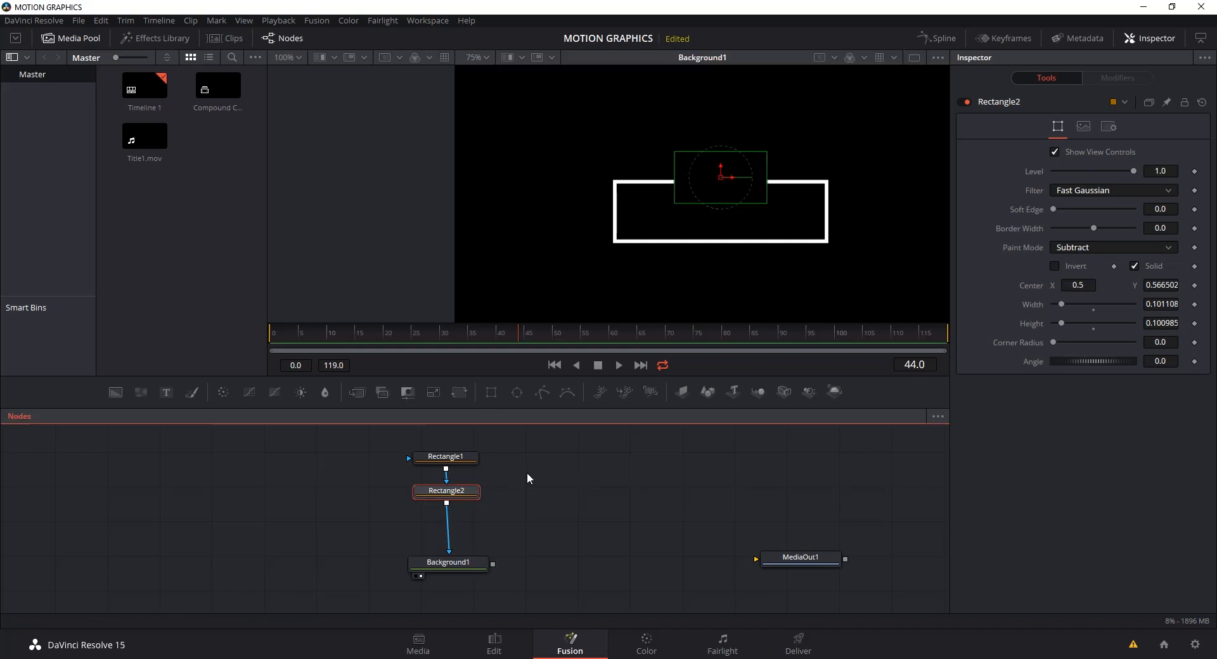
- Paste an instance of Rectangle2 and insert it between Rectangle2 and Background1
right_click(541, 500)
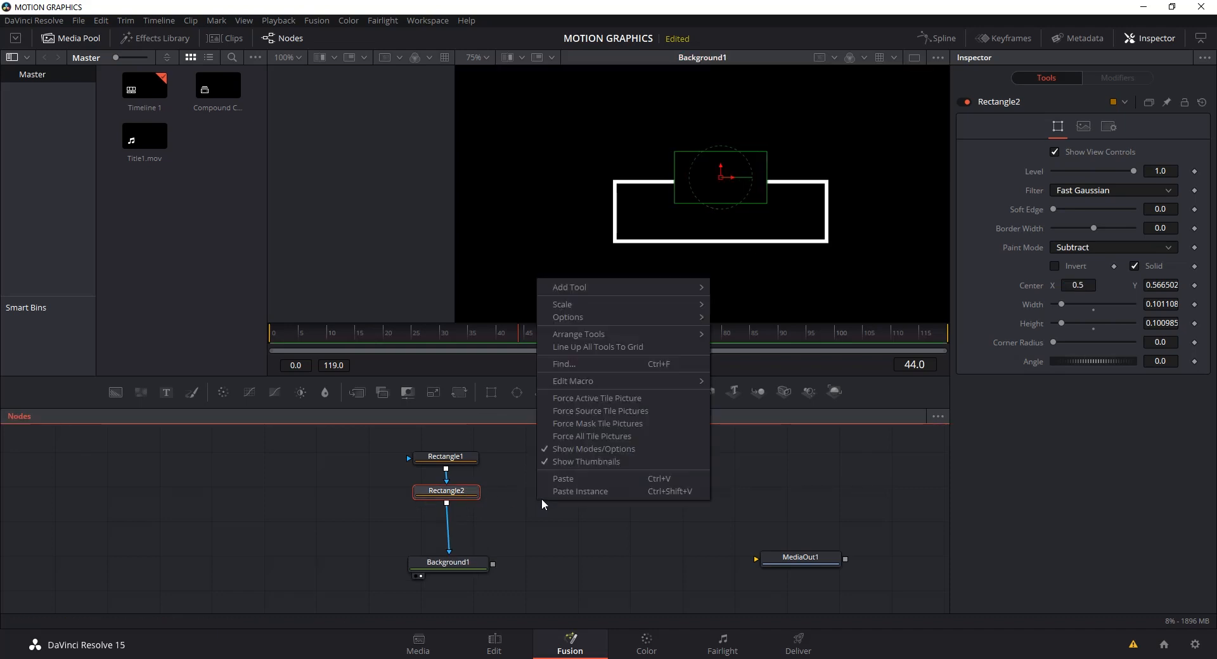
click(591, 493)
drag(549, 504, 559, 531)
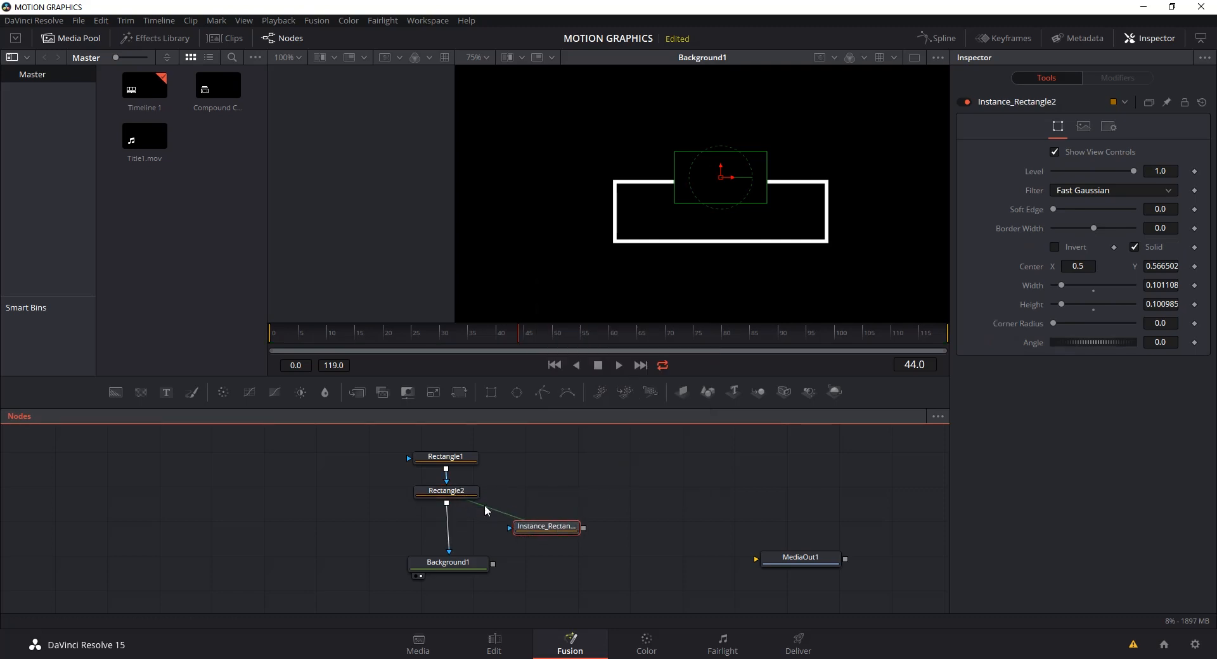
drag(549, 531, 541, 529)
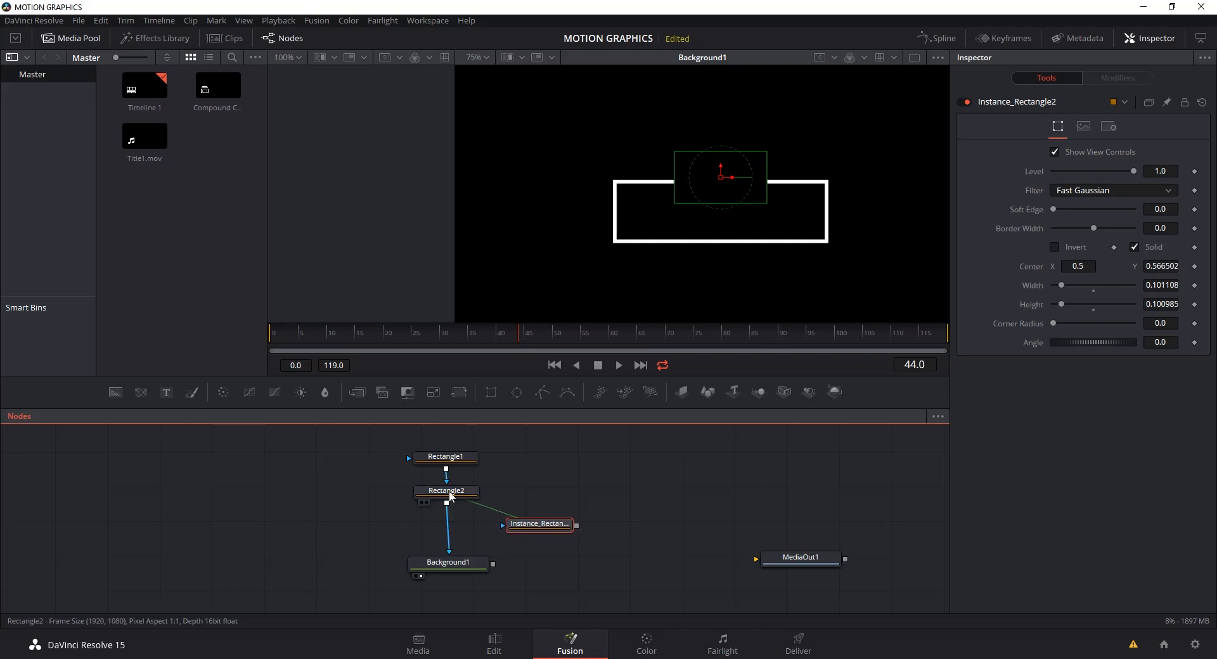
drag(549, 531, 454, 528)
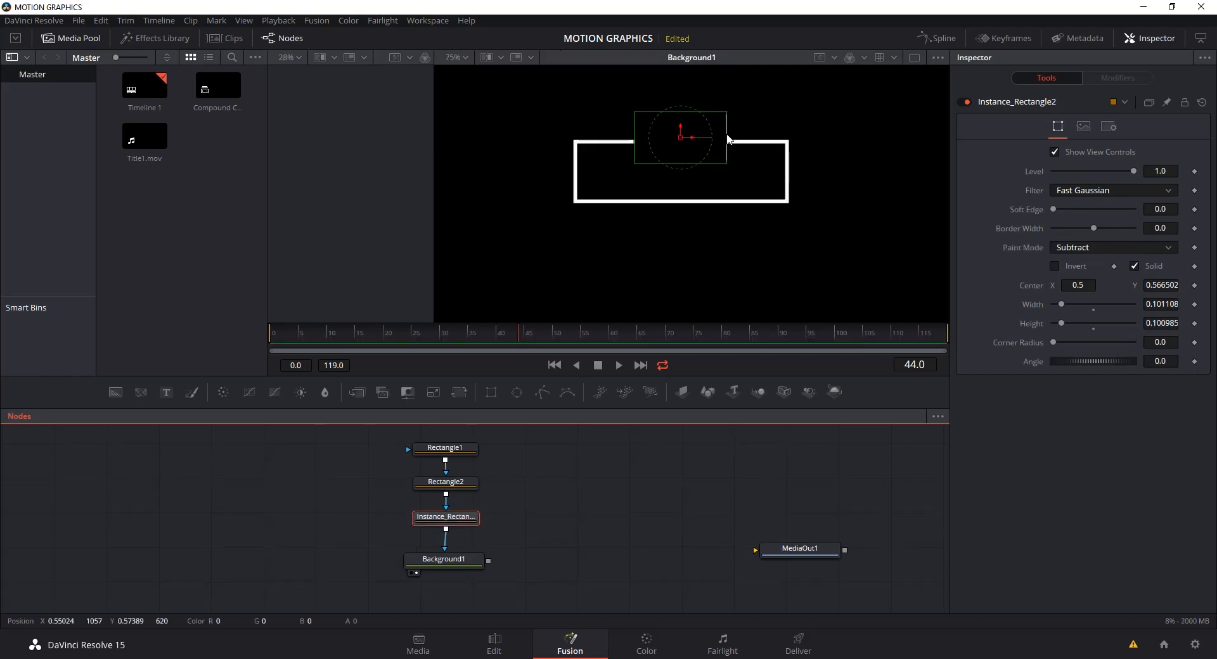
- Deinstance the Paint Mode of Instance_Rectangle2, set it to Add, and display that node in the viewer
right_click(1028, 248)
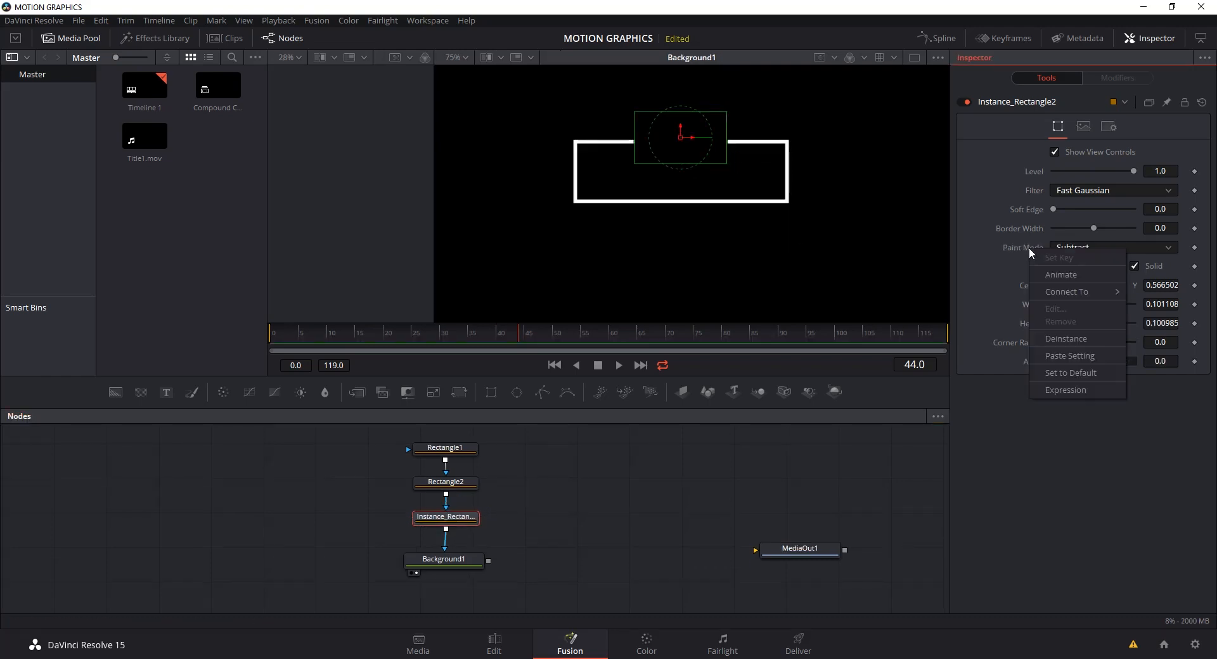
click(1059, 334)
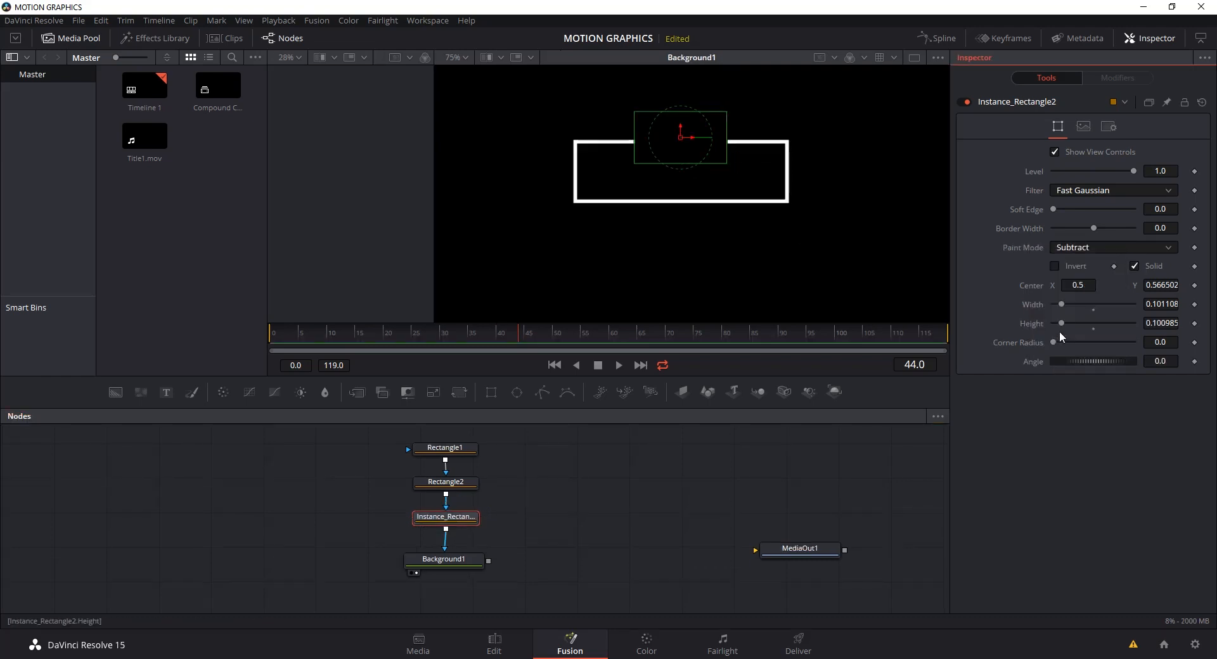
click(1116, 248)
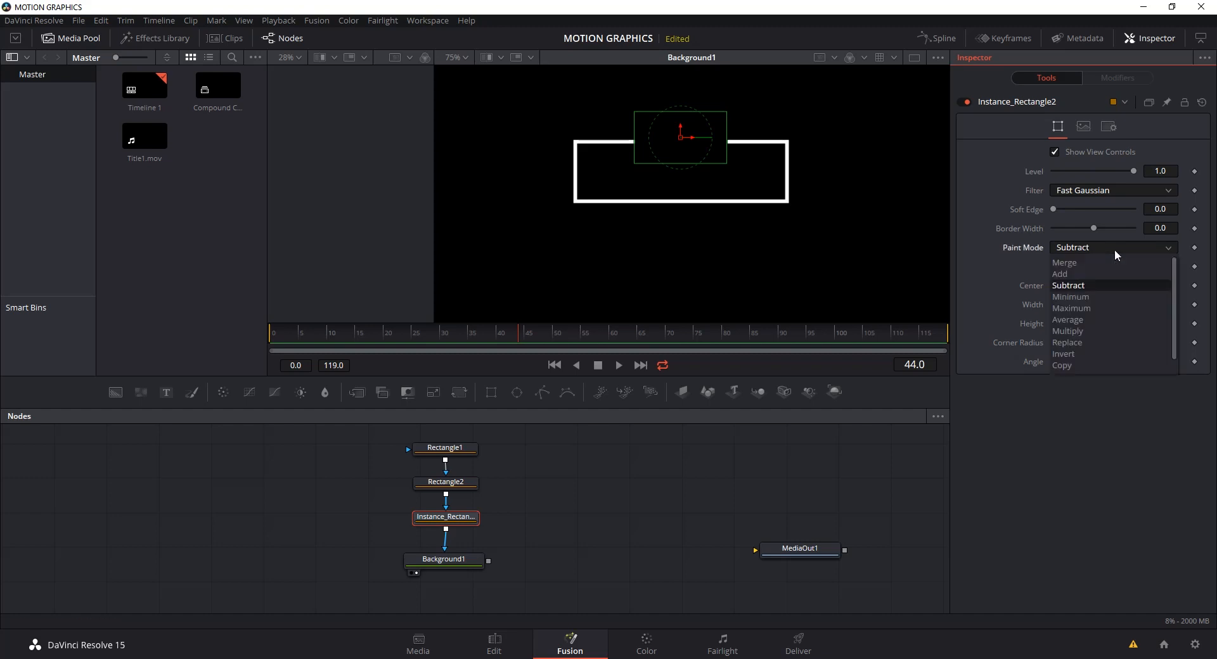
click(1084, 273)
key(2)
- Paste a second instance of Rectangle2 and insert it between Instance_Rectangle2 and Background1
click(541, 494)
right_click(541, 495)
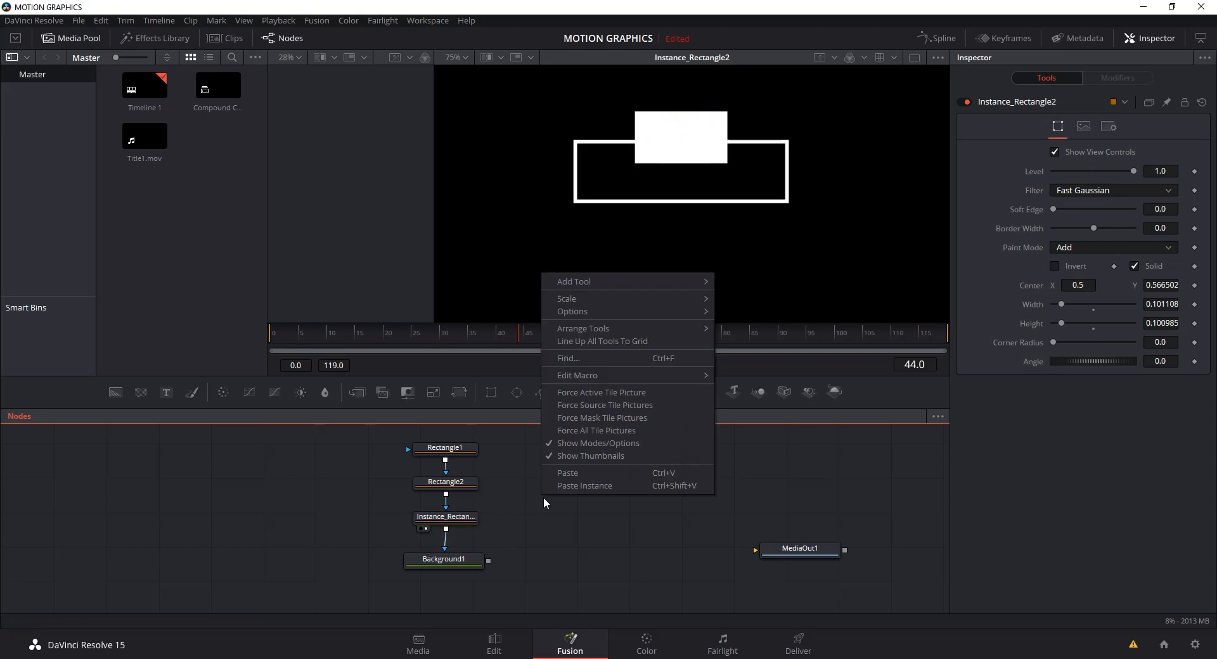
click(451, 486)
click(451, 487)
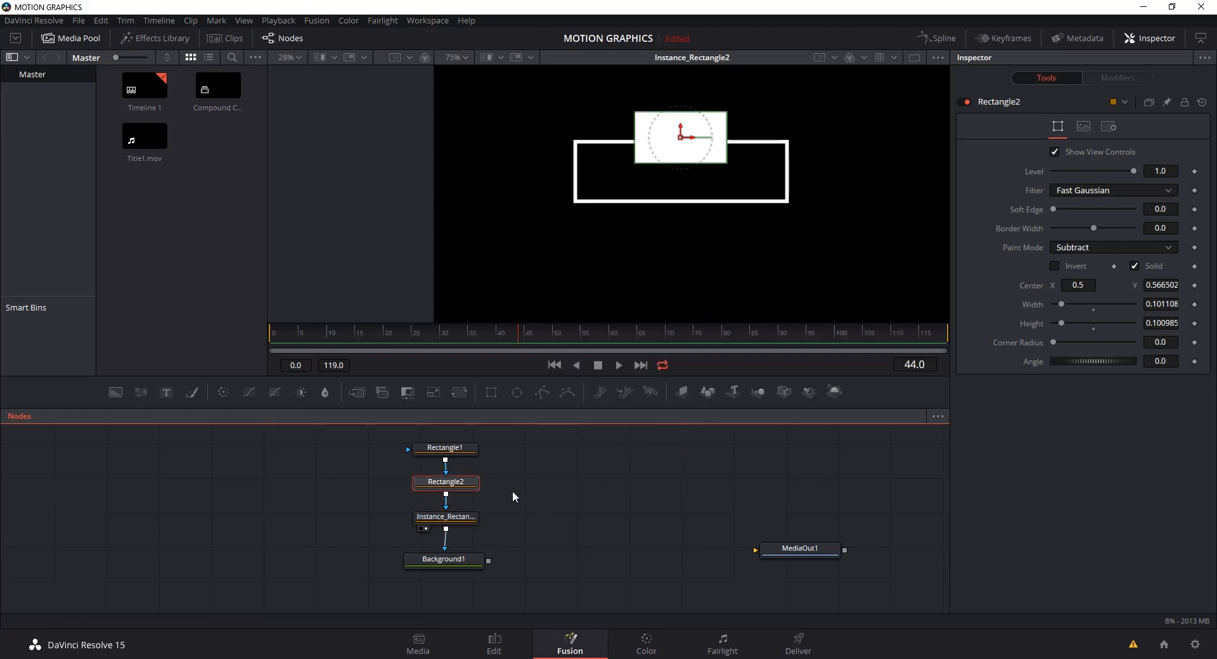
right_click(540, 494)
click(568, 530)
right_click(555, 504)
click(621, 491)
drag(450, 563, 456, 576)
drag(552, 489, 451, 544)
- Narrow the linked masks to a width of about 0.068 and preview the four rectangle nodes one after another
drag(727, 136, 713, 140)
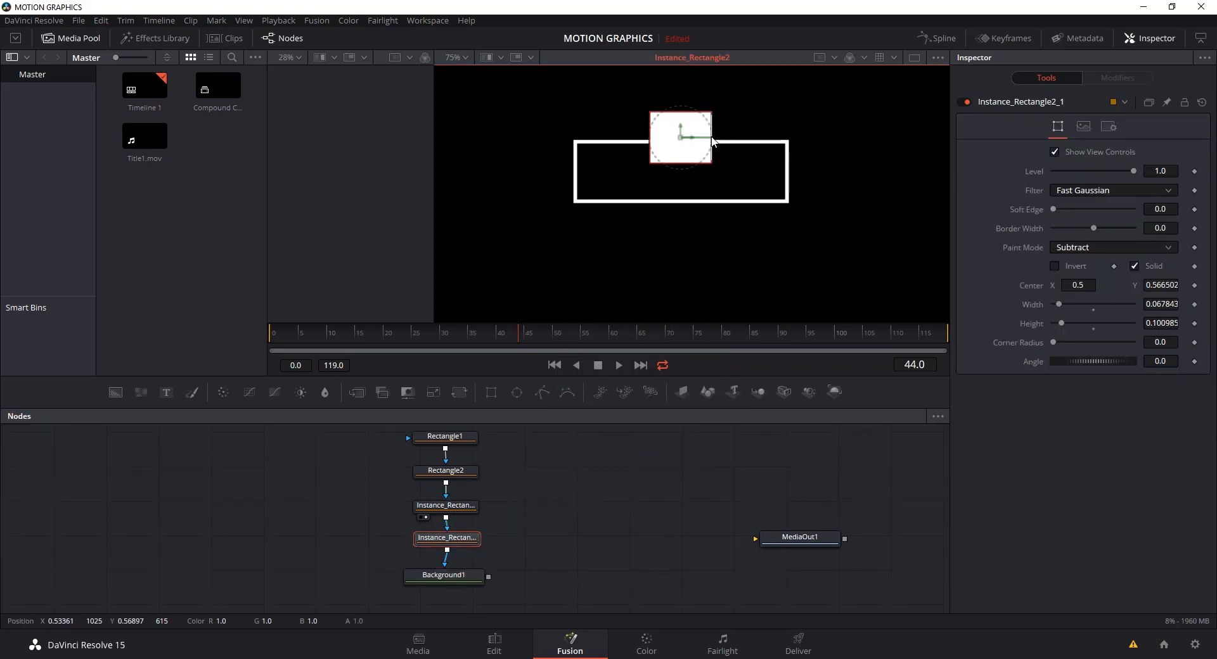
click(460, 508)
drag(467, 440, 578, 258)
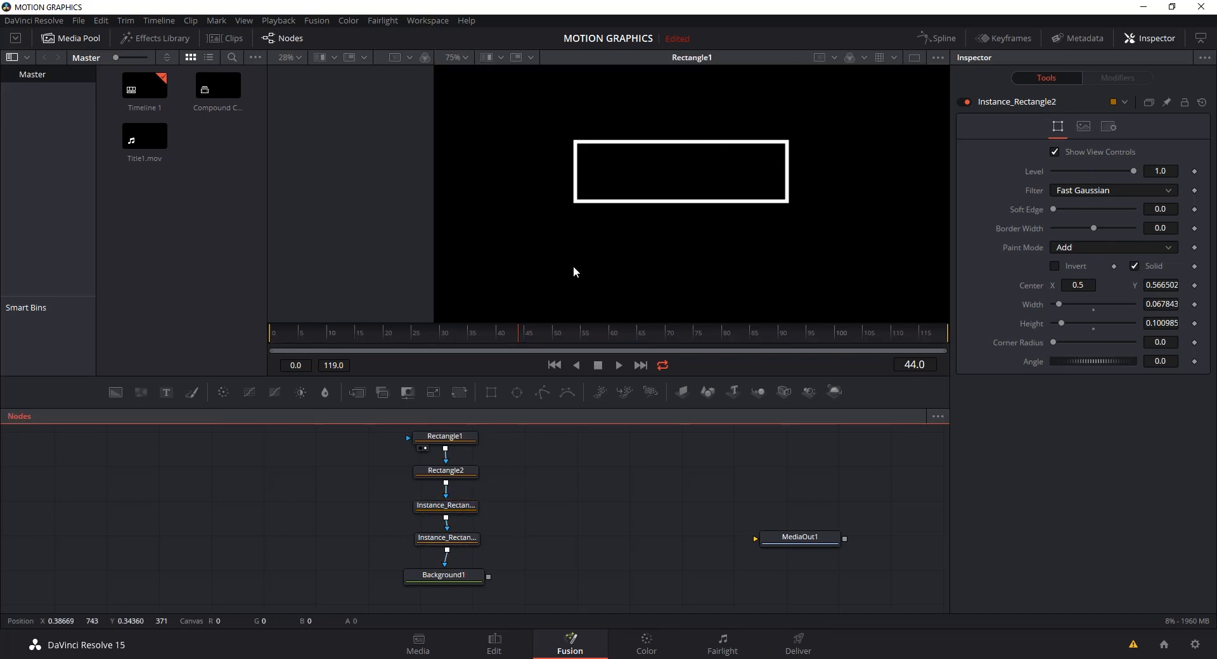
drag(467, 474, 615, 308)
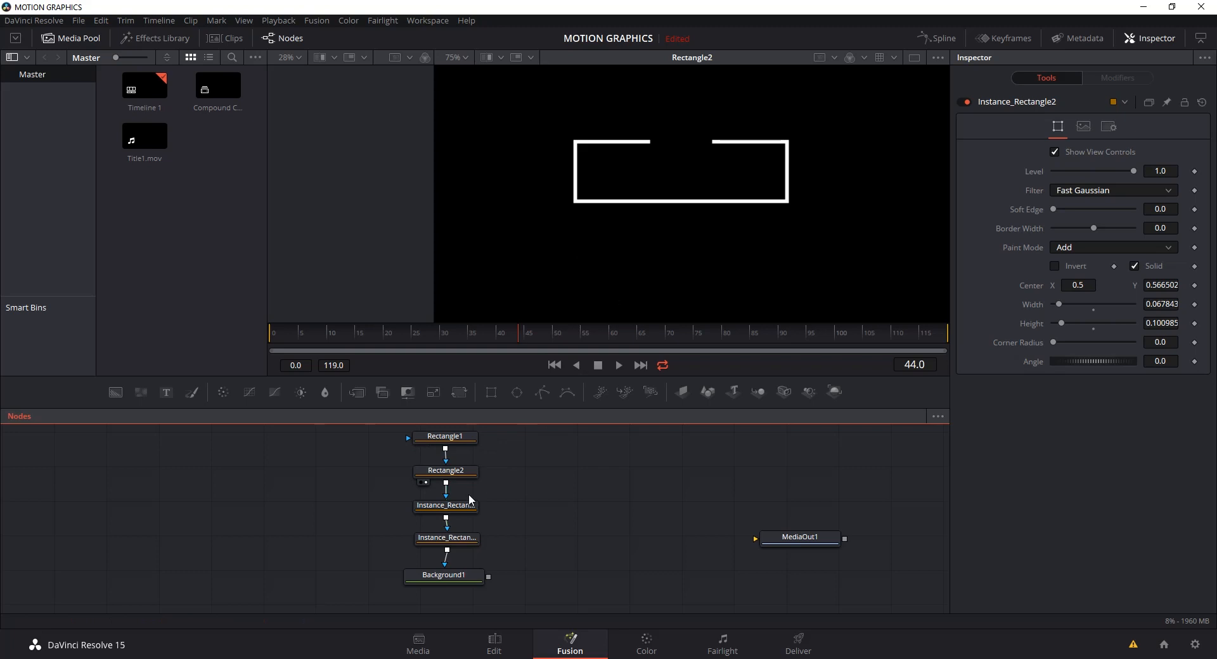
drag(465, 511, 659, 282)
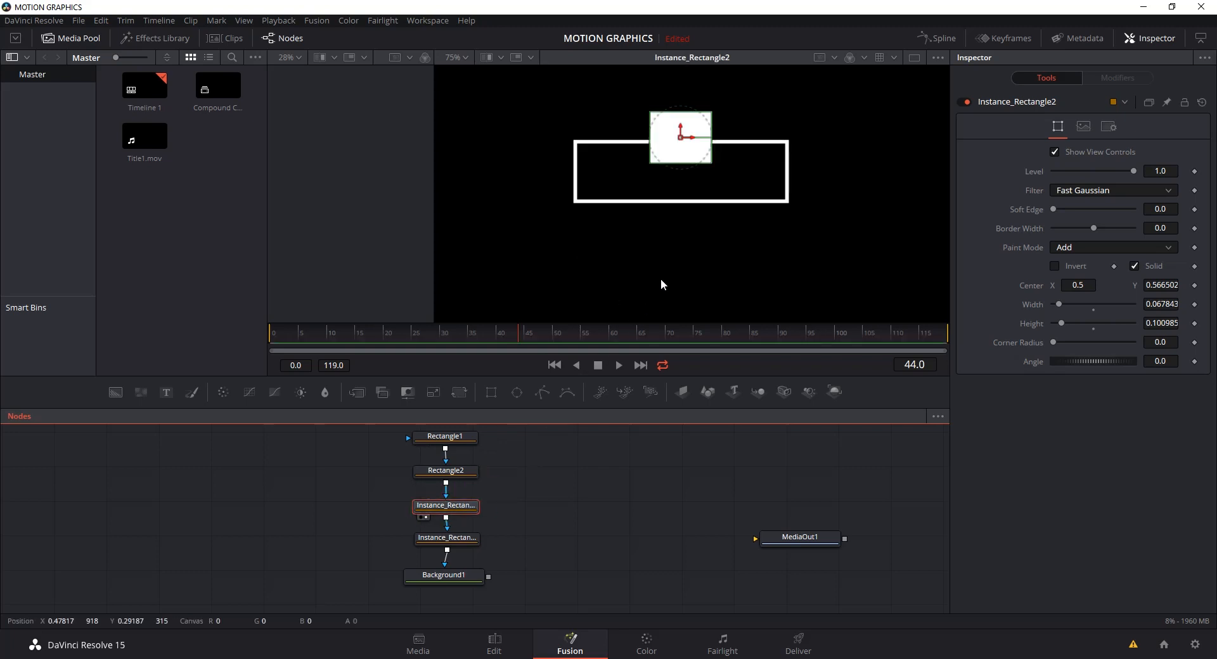
drag(467, 542, 666, 268)
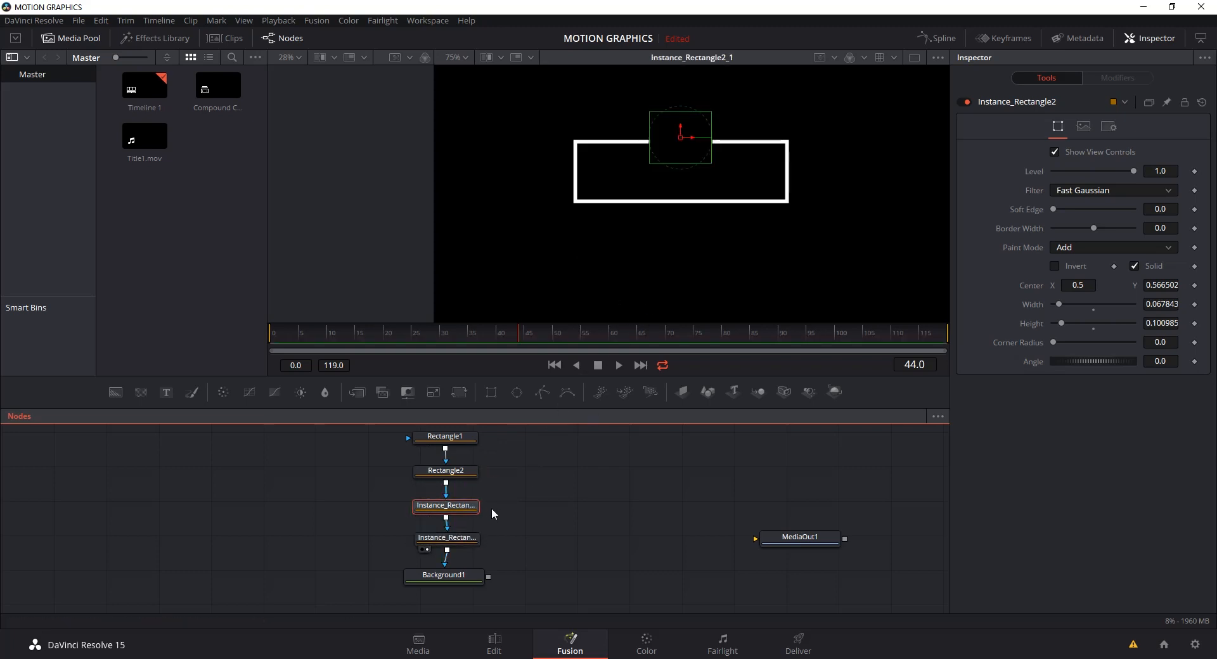
- Widen the linked masks to about 0.094, and deinstance the Border Width of Instance_Rectangle2_1 and set it to -0.0134
click(475, 541)
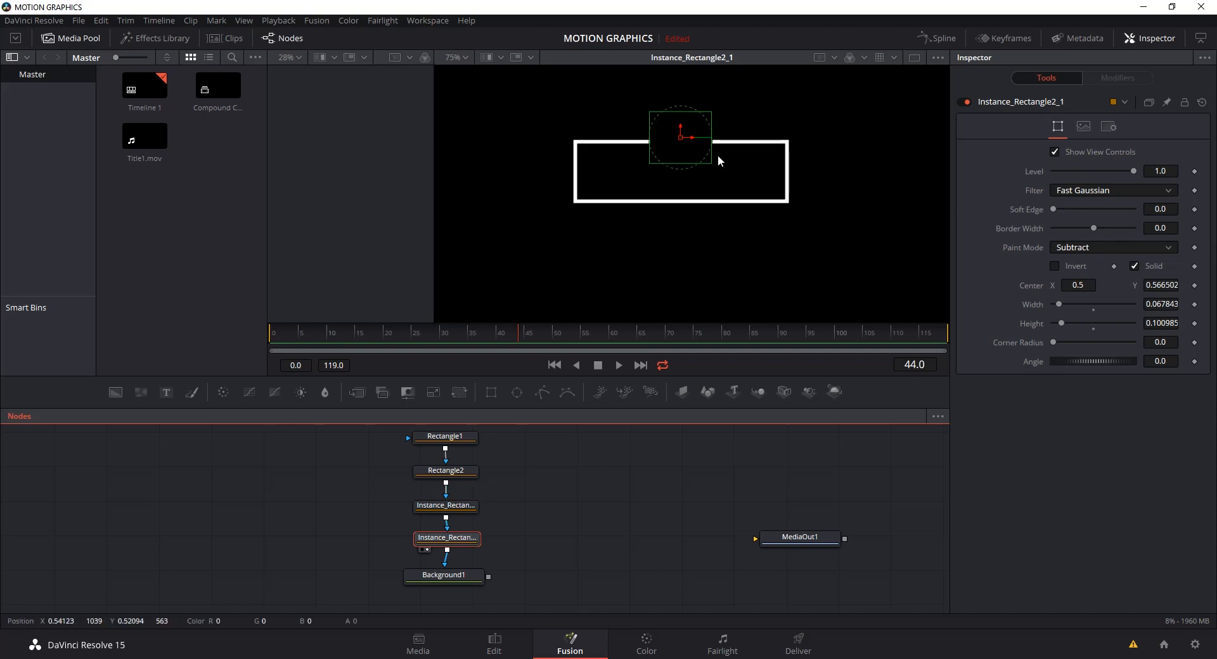
drag(712, 143, 725, 142)
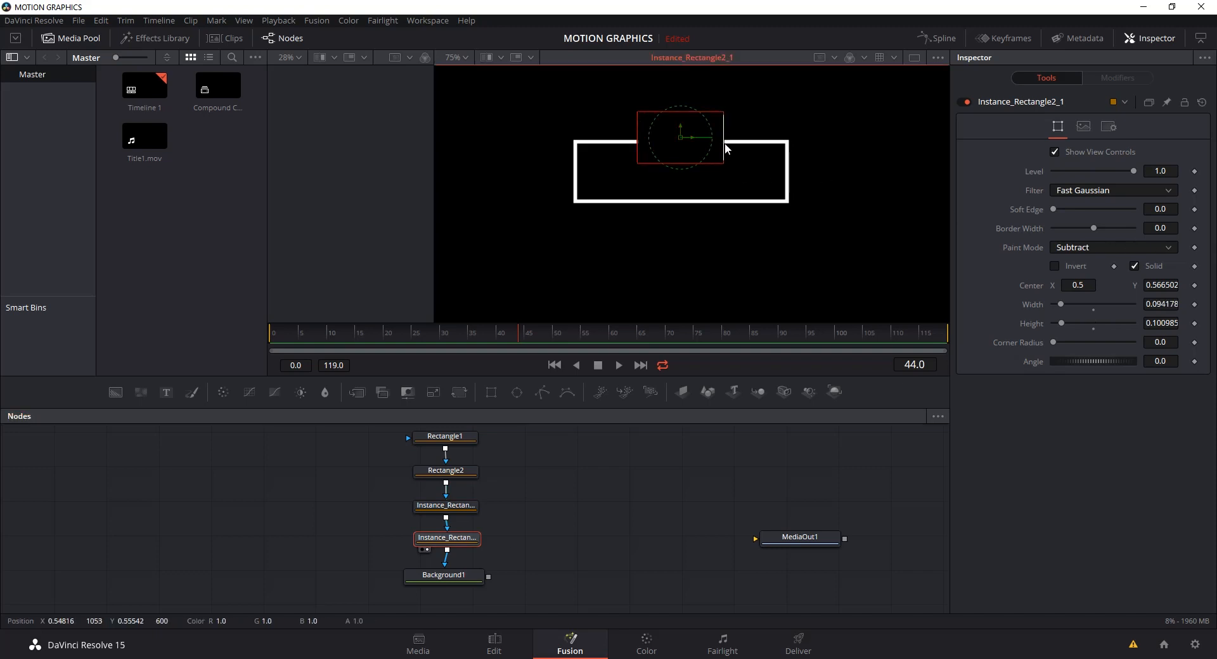
right_click(1095, 227)
click(1121, 344)
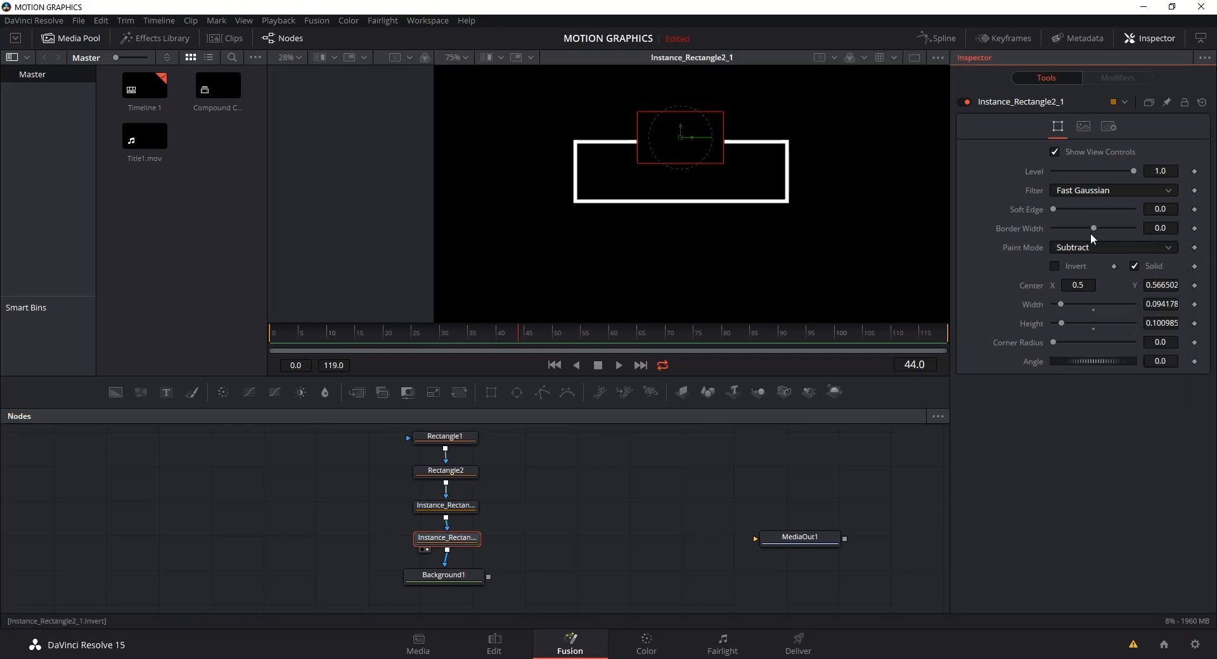
drag(1093, 224, 1069, 235)
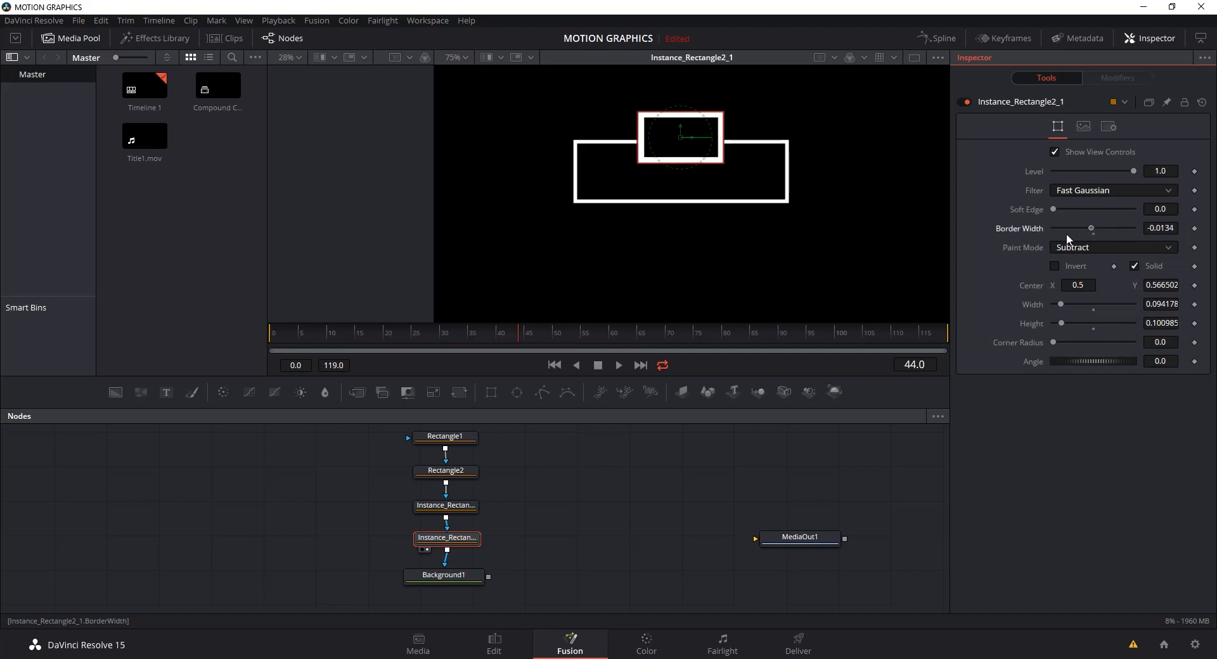
- Deinstance the Height of Instance_Rectangle2_1 and set it to 0.157
right_click(1061, 325)
click(1094, 439)
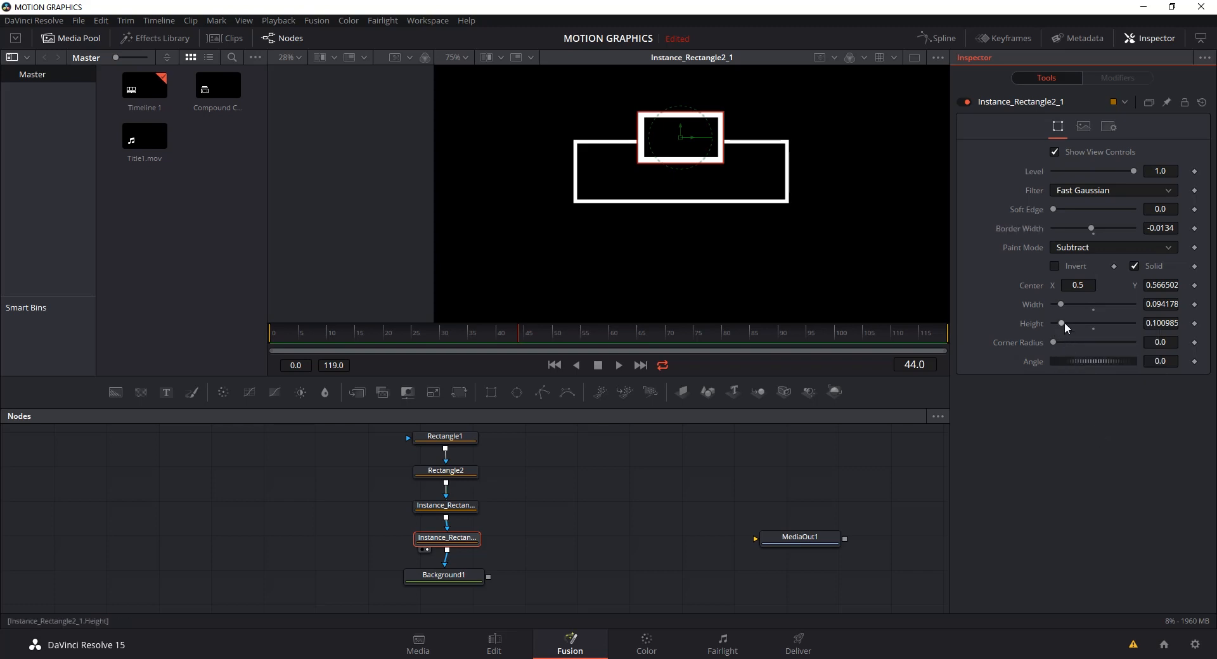
drag(1063, 322, 1067, 325)
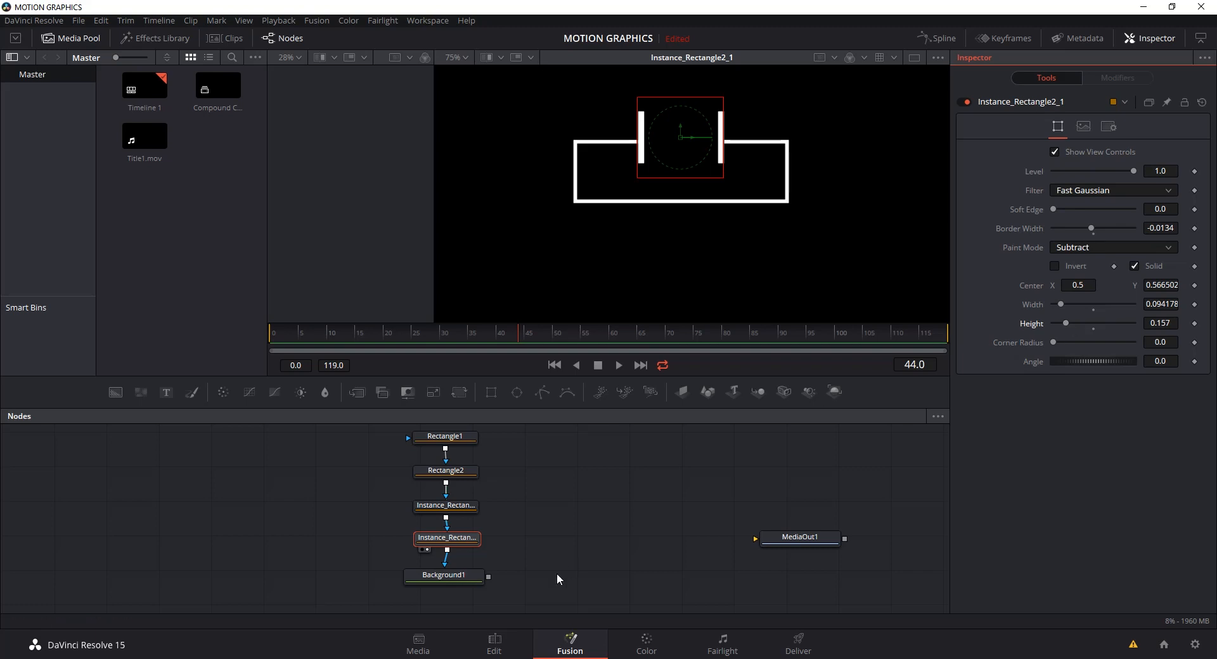
- Resize Rectangle2 to about 0.098 wide by 0.037 high and centre it on the outline's upper edge at about Y 0.558
click(464, 478)
drag(710, 112, 710, 132)
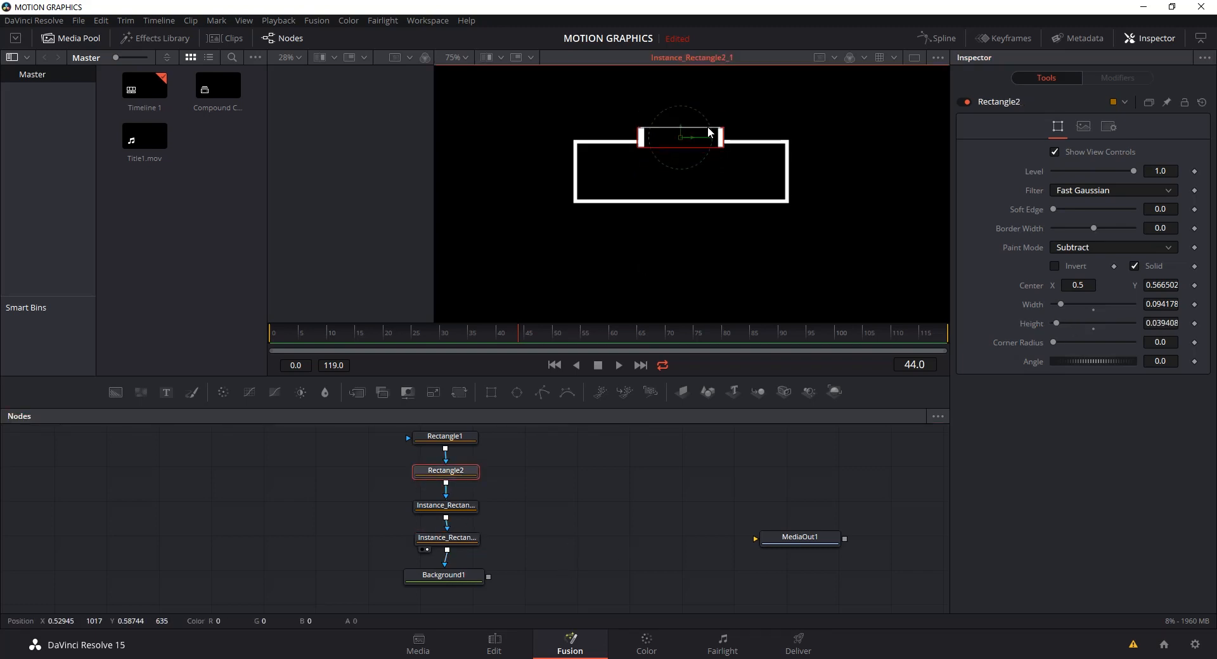
drag(681, 127, 680, 131)
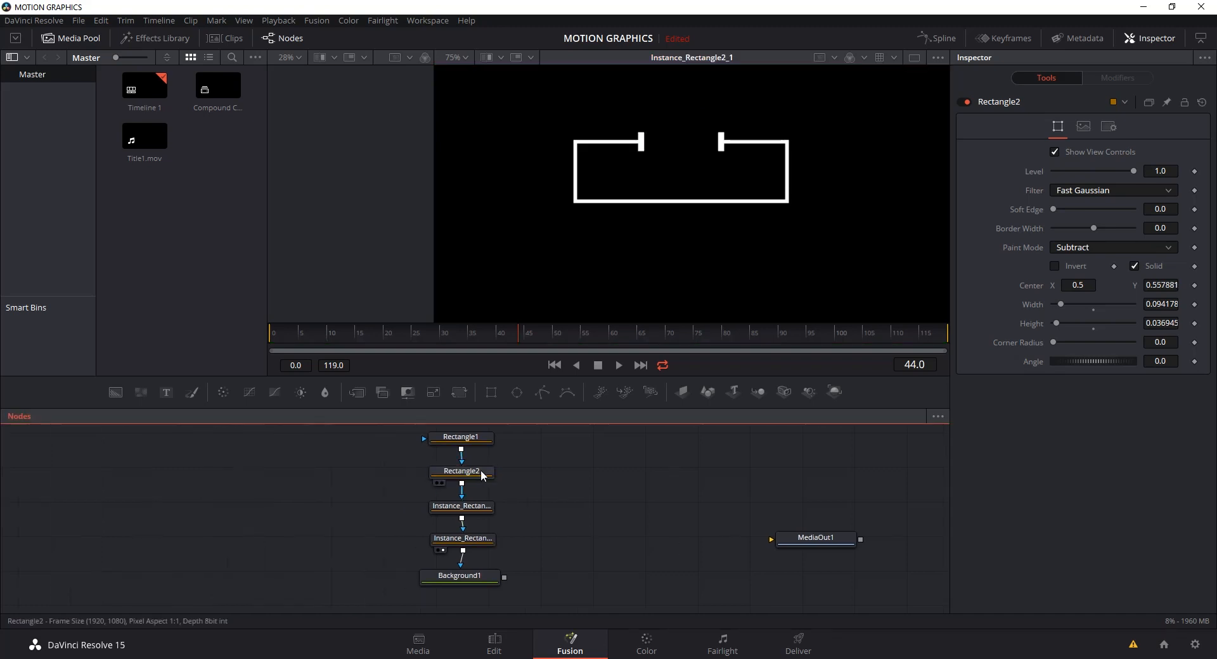
click(482, 475)
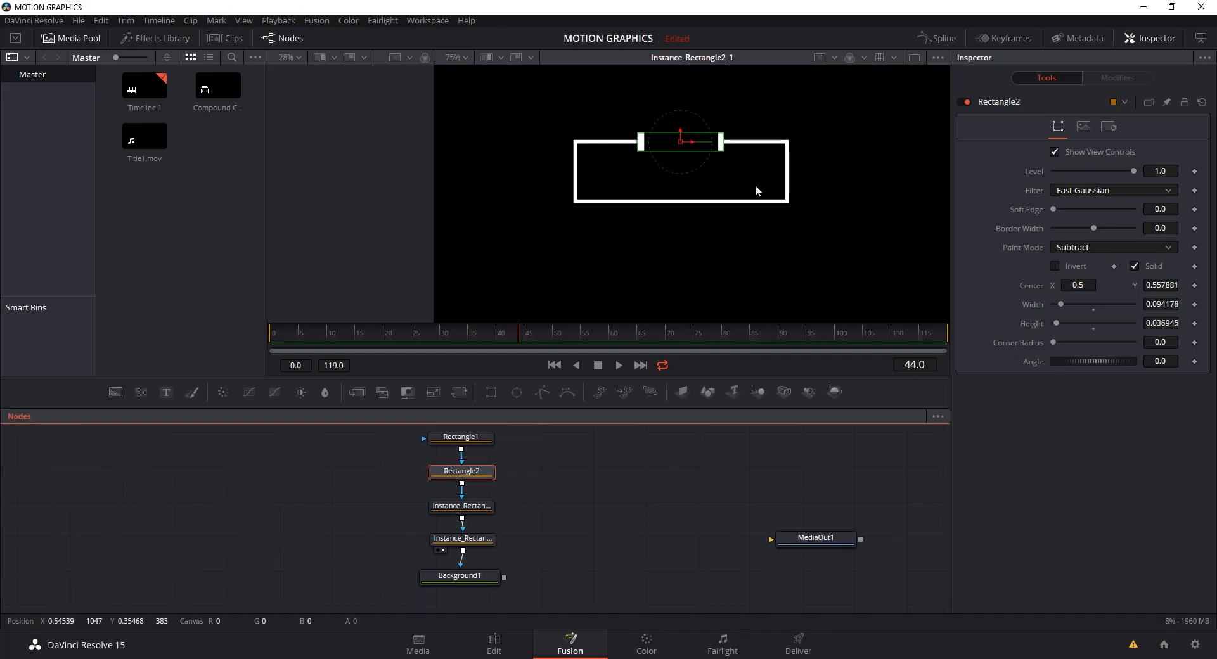
mouse_move(722, 141)
mouse_down()
mouse_move(770, 144)
mouse_move(682, 143)
mouse_move(727, 148)
mouse_up()
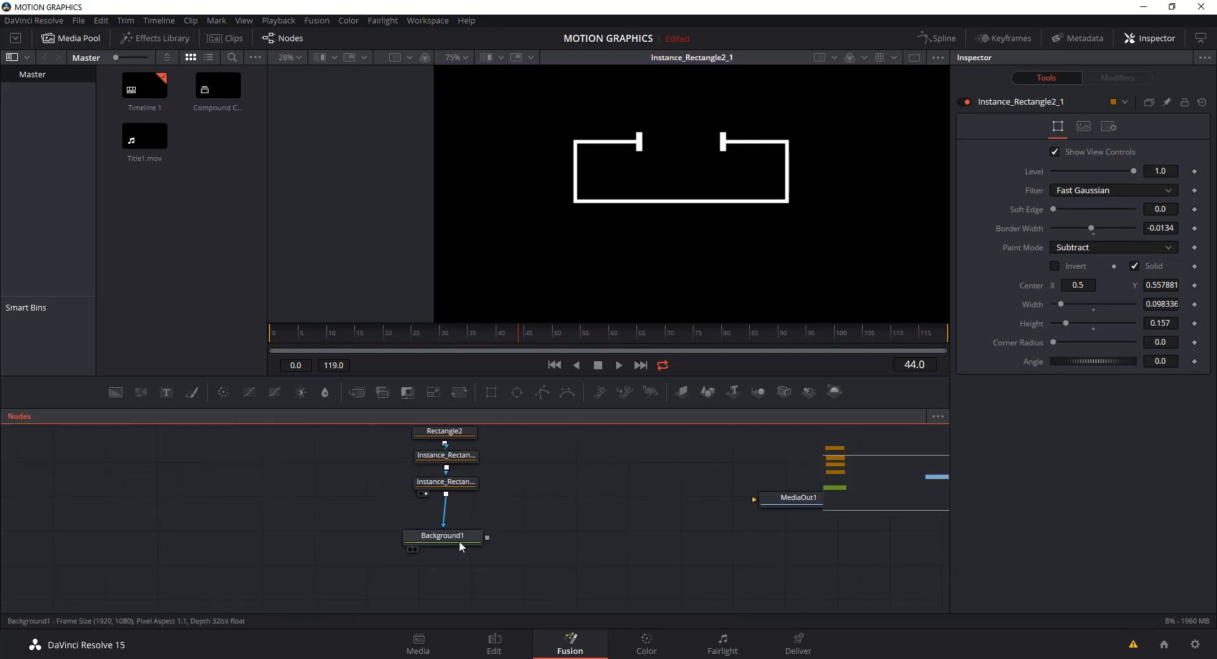
- Move Background1 lower in the node graph, and copy and paste Rectangle2 together with its two instances
drag(460, 545, 463, 571)
drag(560, 474, 372, 497)
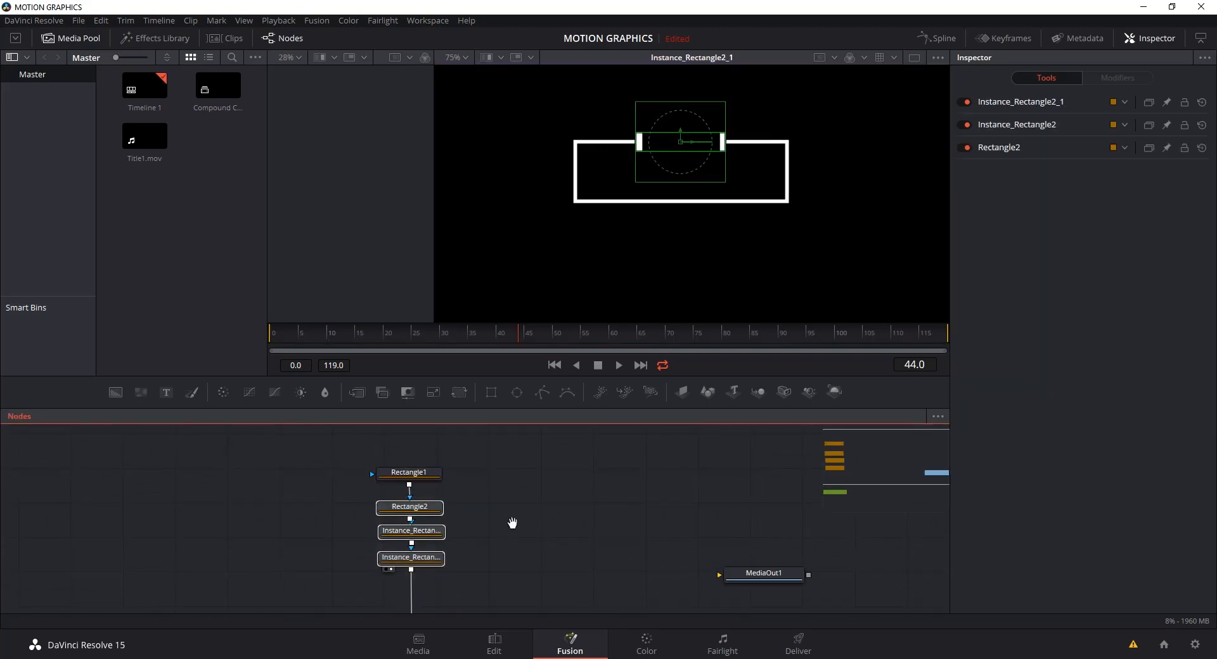
drag(511, 523, 498, 491)
key(ctrl+c)
click(550, 503)
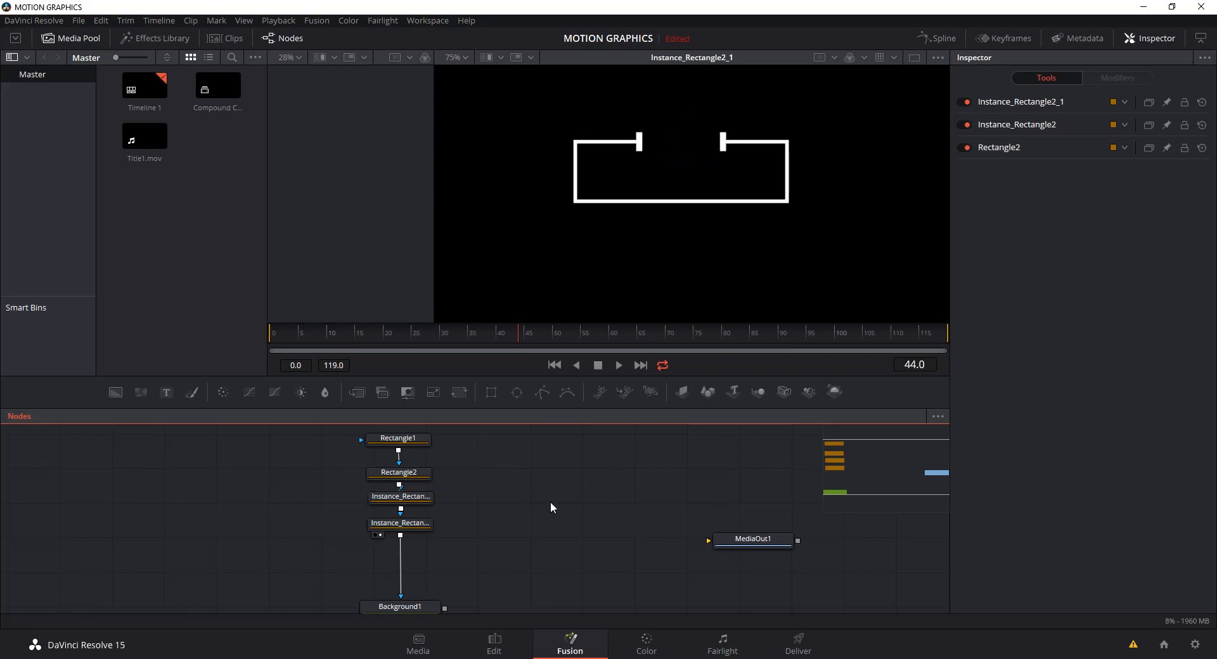
key(ctrl+v)
- Chain the pasted rectangle nodes between Instance_Rectangle2_1 and Background1
drag(558, 452, 554, 476)
drag(407, 563, 403, 575)
drag(386, 479, 484, 465)
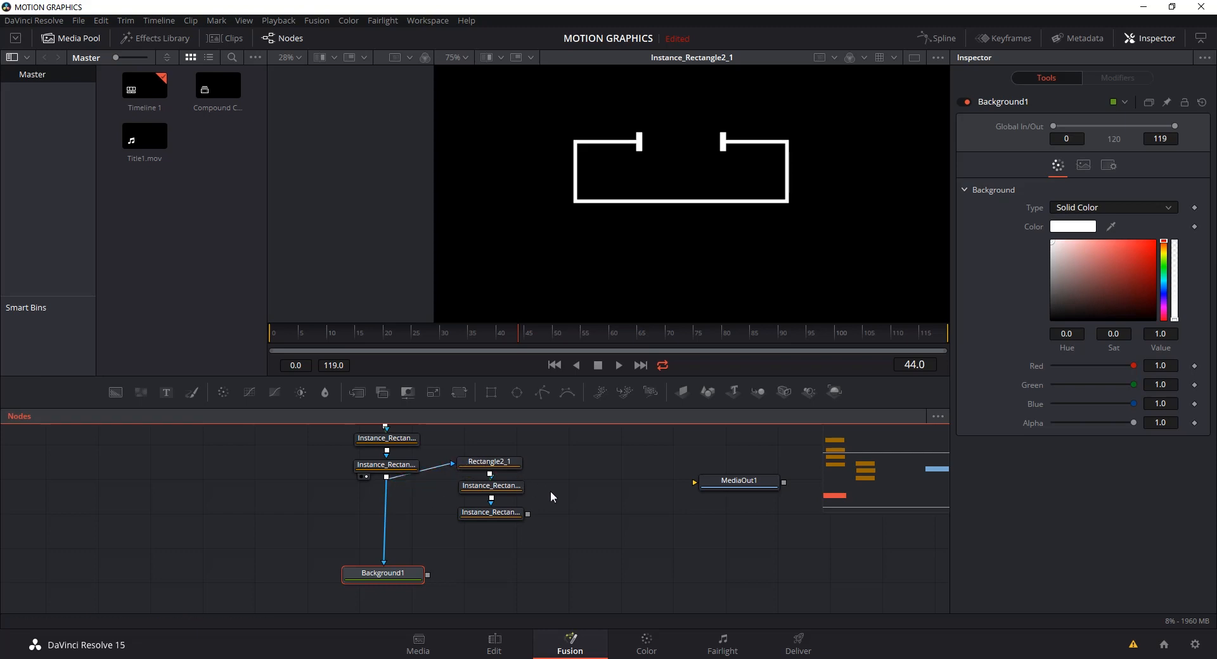
drag(528, 514, 401, 573)
- Move the three pasted masks down together onto the outline's lower edge, at about Y 0.438
drag(584, 521, 498, 452)
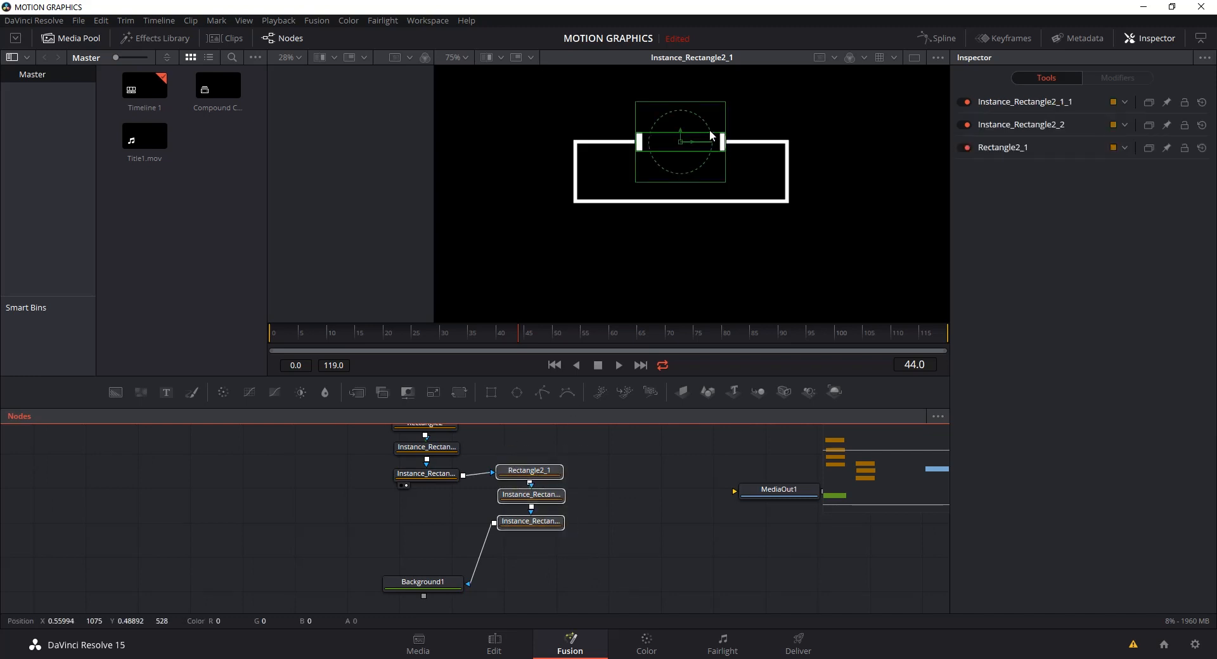
click(682, 153)
drag(682, 155, 681, 198)
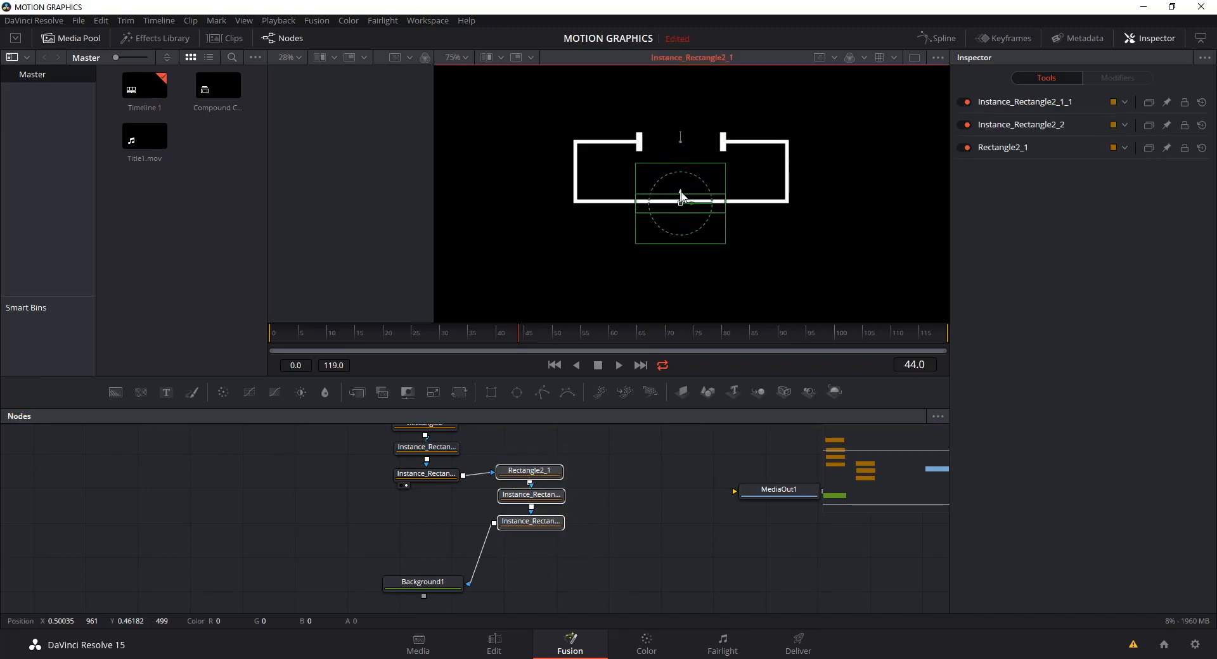
click(623, 551)
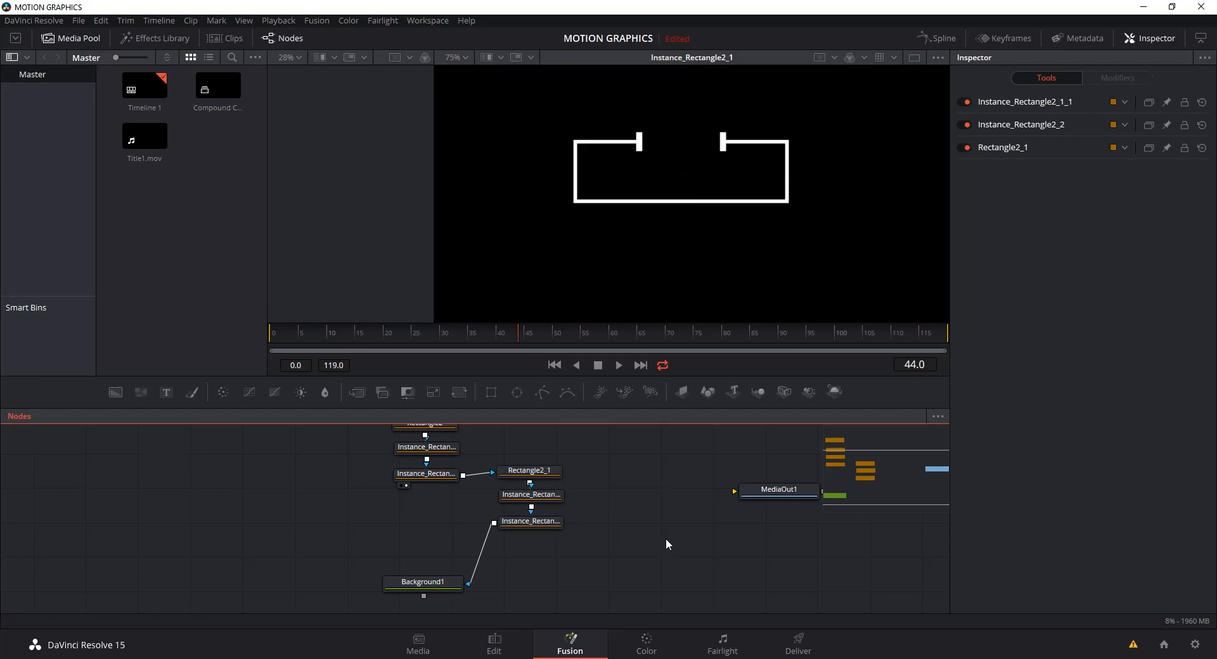
- Preview Rectangle2_1 and its two instances one after another to check the cut on the lower edge
click(540, 477)
drag(541, 476, 713, 254)
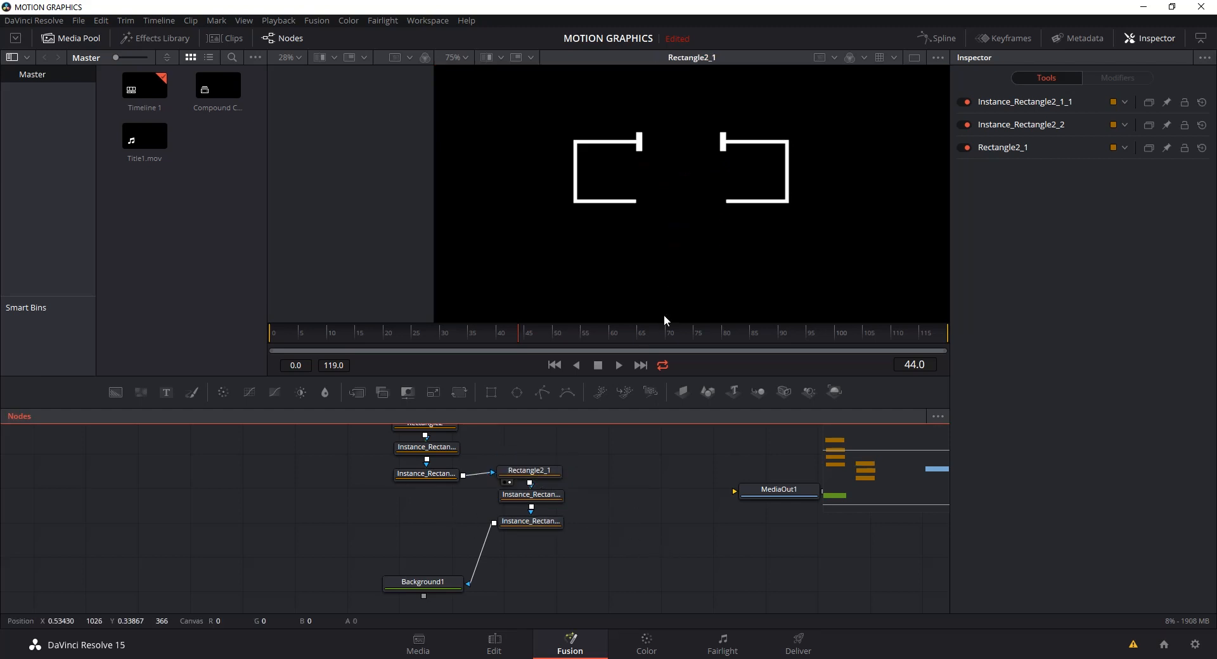
click(541, 475)
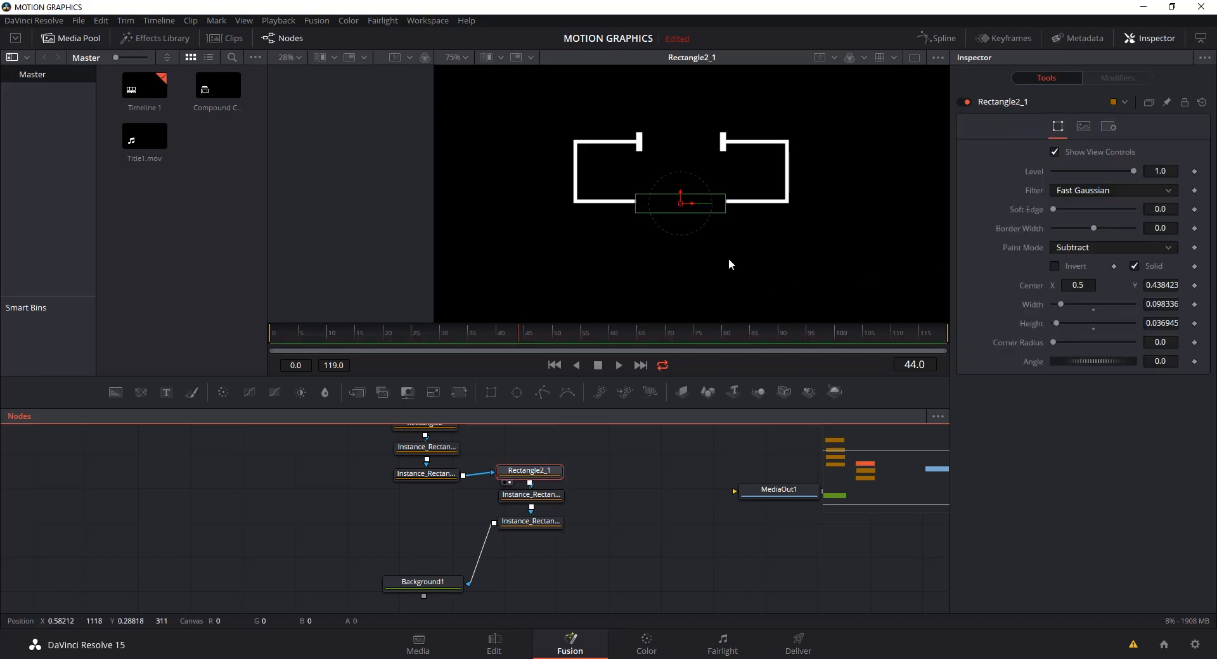
drag(545, 497, 685, 277)
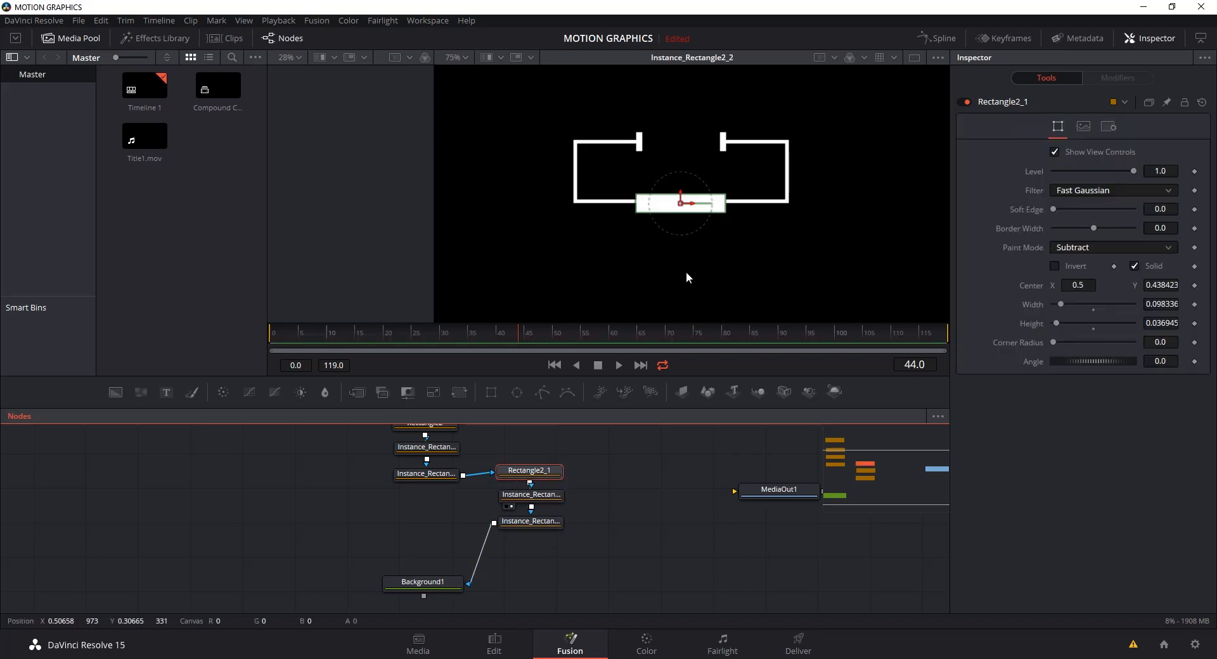
drag(539, 522, 691, 255)
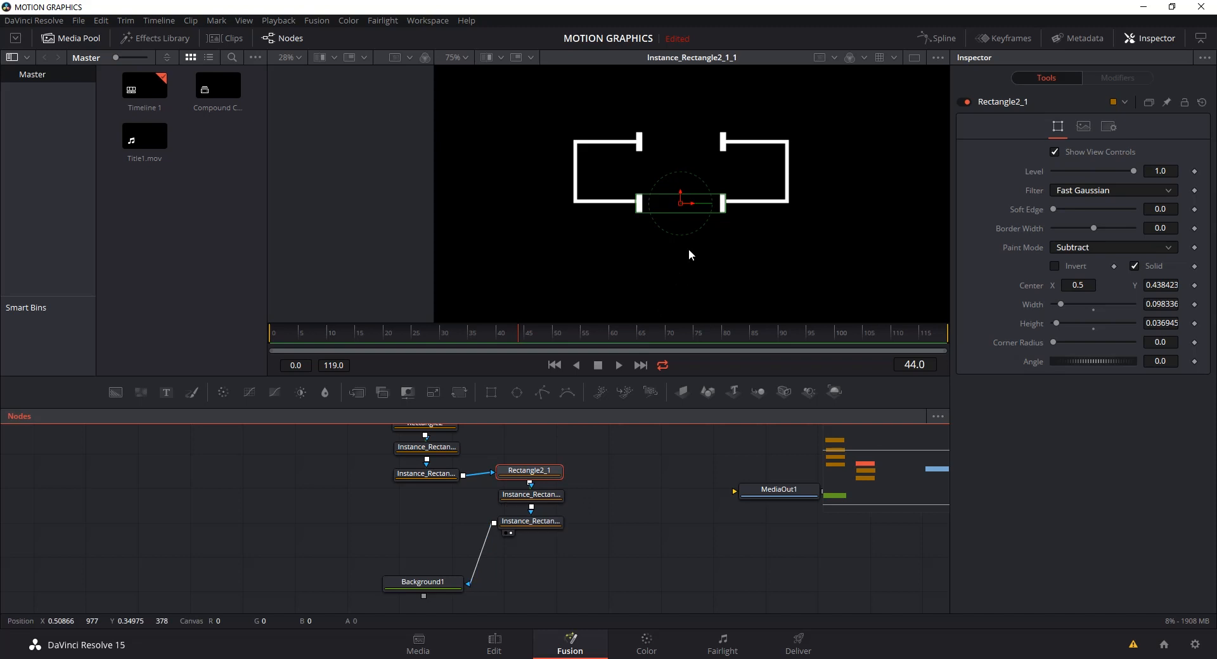
click(679, 588)
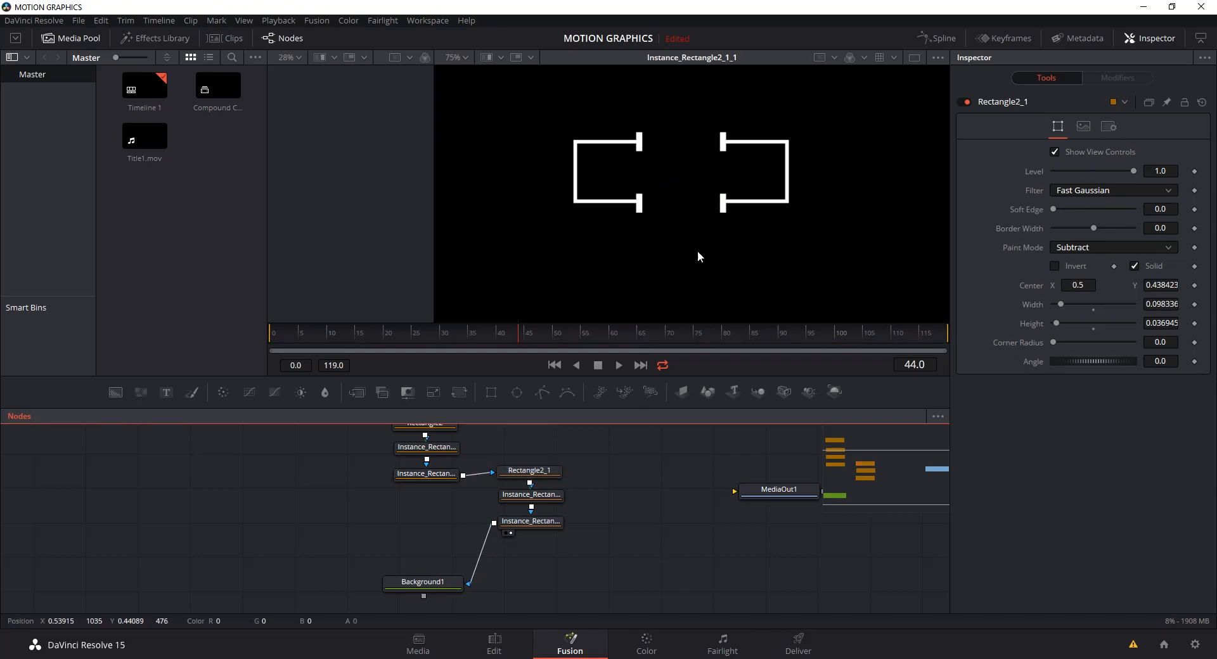
- Widen the gap in the outline's lower edge by setting Rectangle2_1's width to about 0.17
click(557, 471)
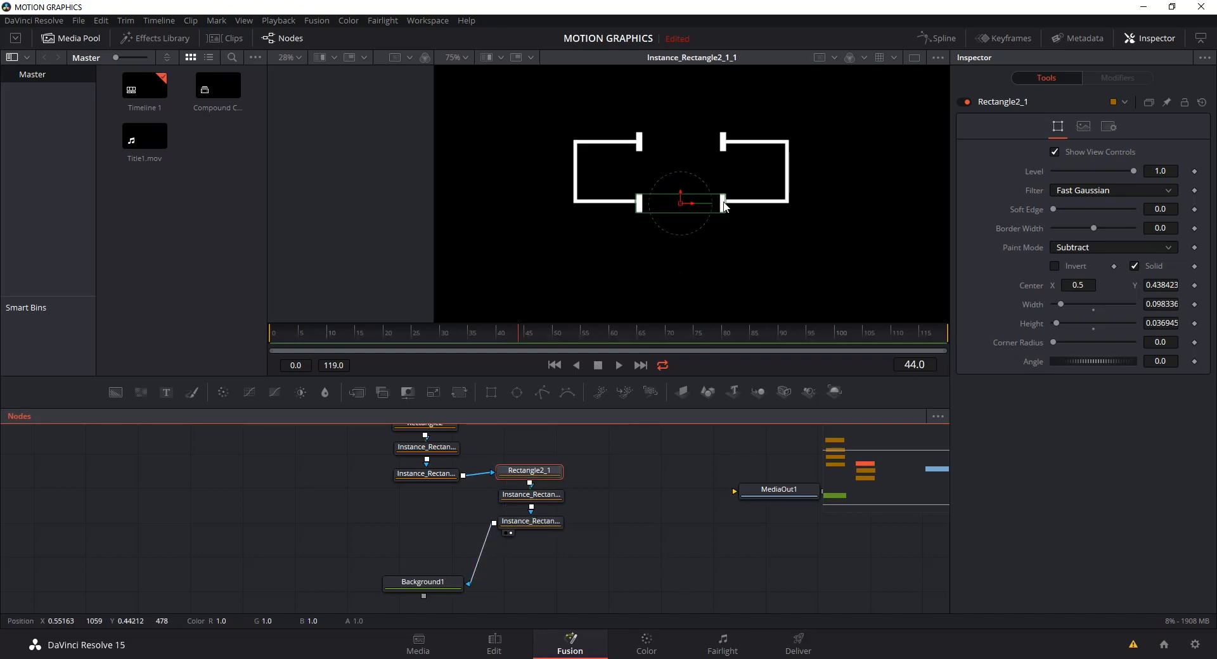
drag(726, 203, 758, 203)
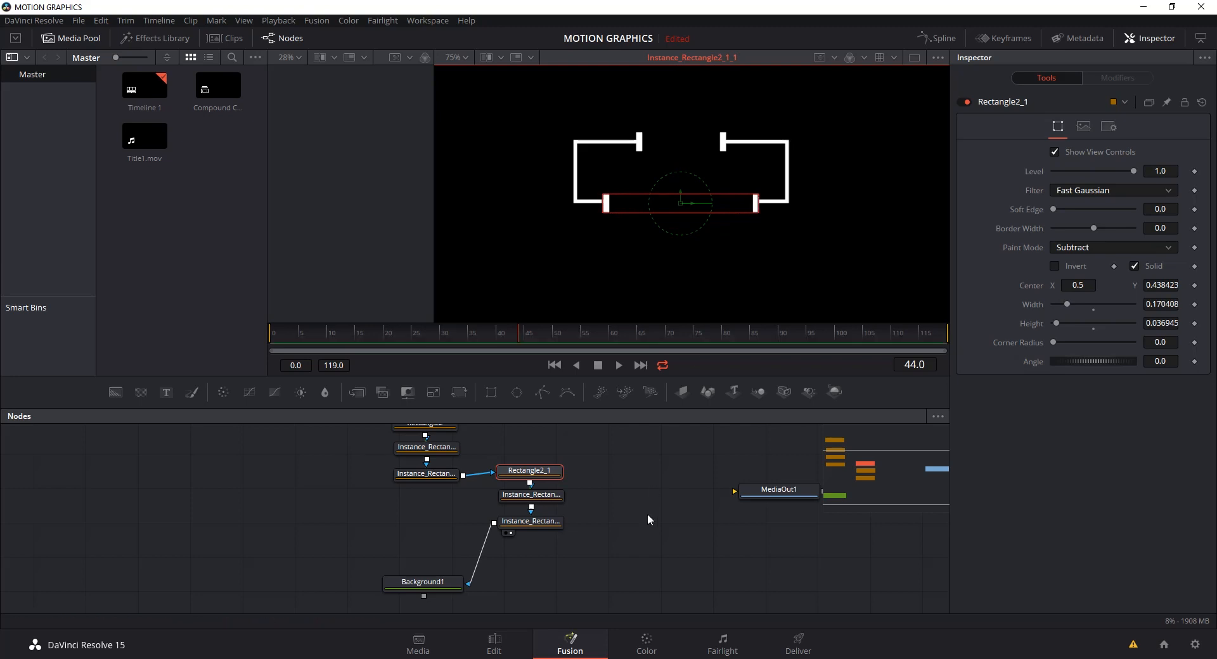
click(644, 539)
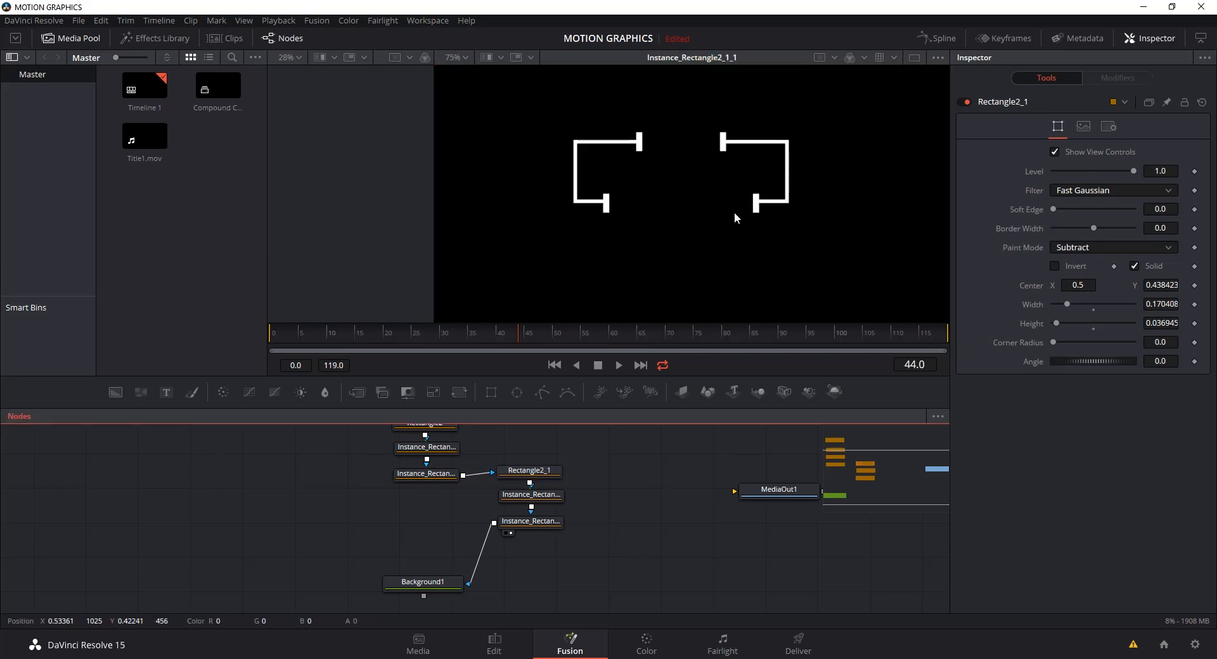
- Thin the end caps of the lower gap by adjusting the Border Width of Instance_Rectangle2_1_1
click(556, 496)
click(553, 520)
drag(1090, 226, 1110, 223)
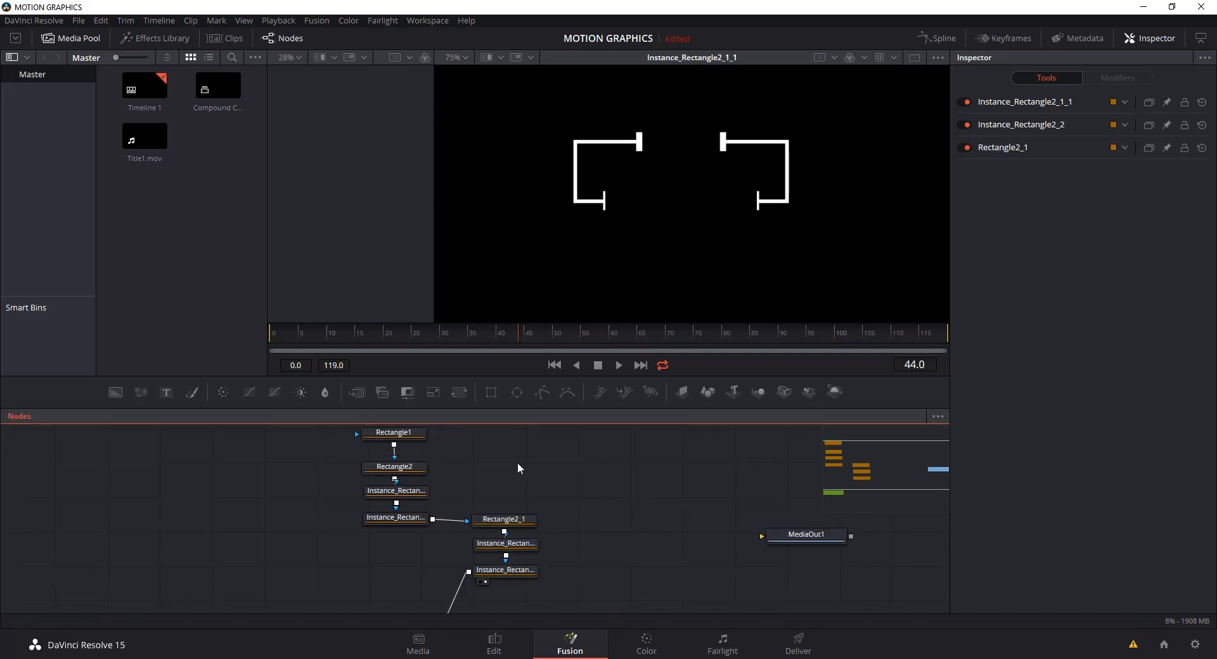
- Rename the Rectangle2 mask node as mask1
drag(518, 463, 495, 465)
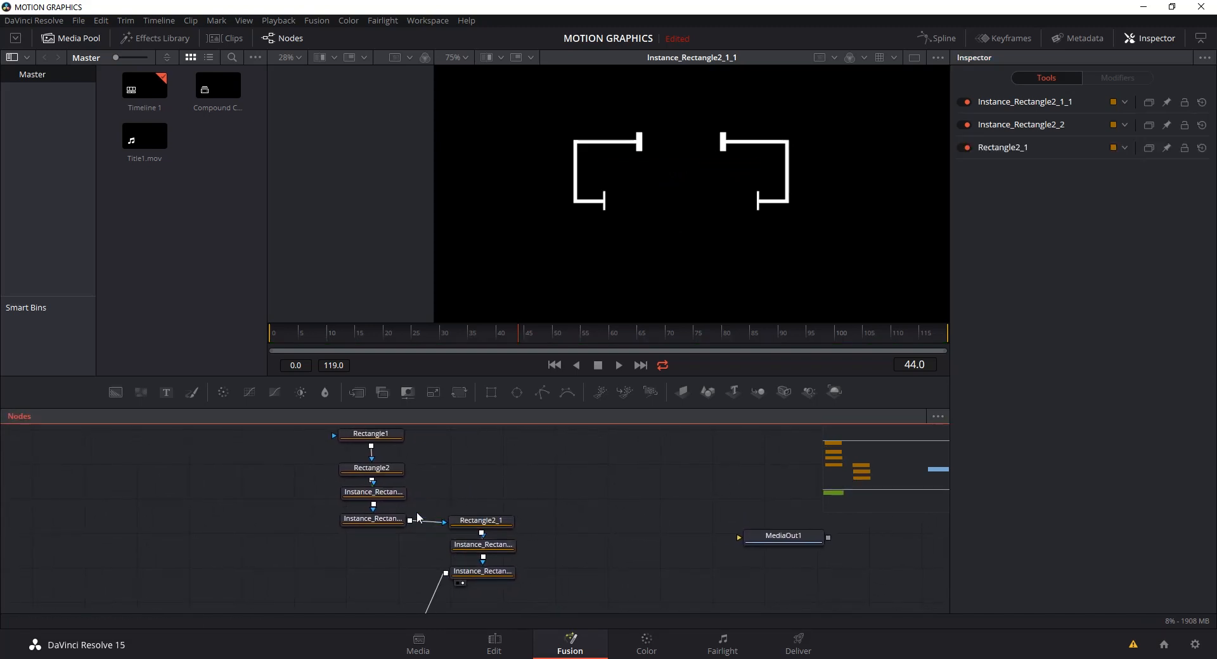
click(392, 472)
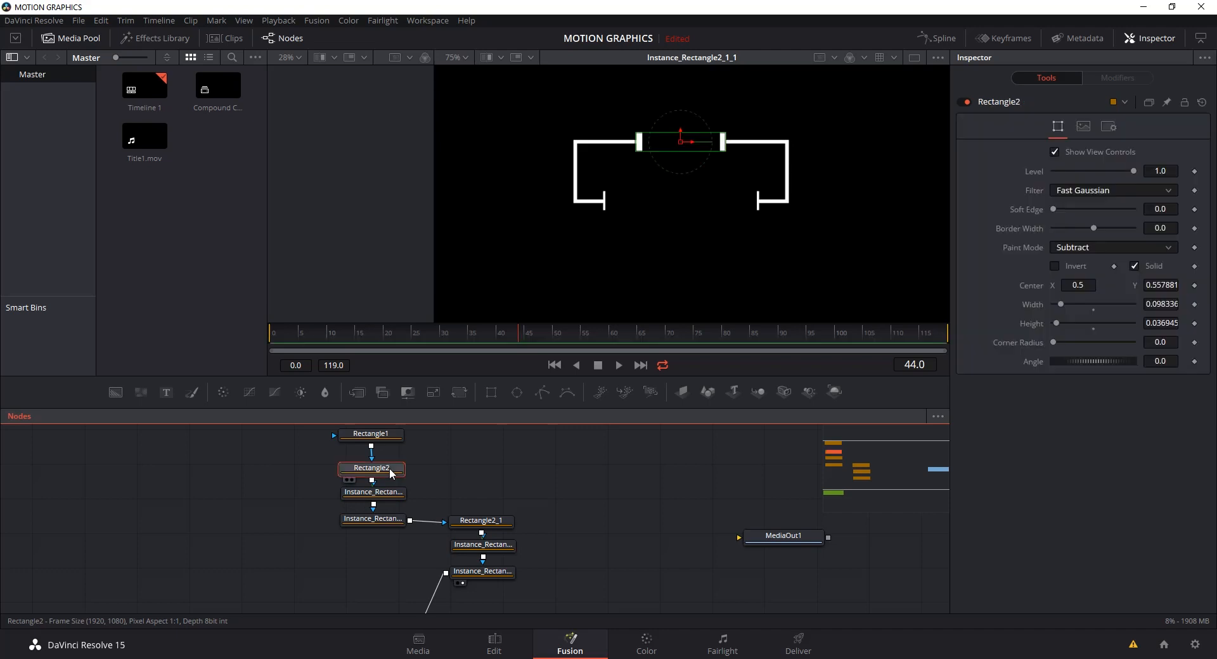
click(498, 549)
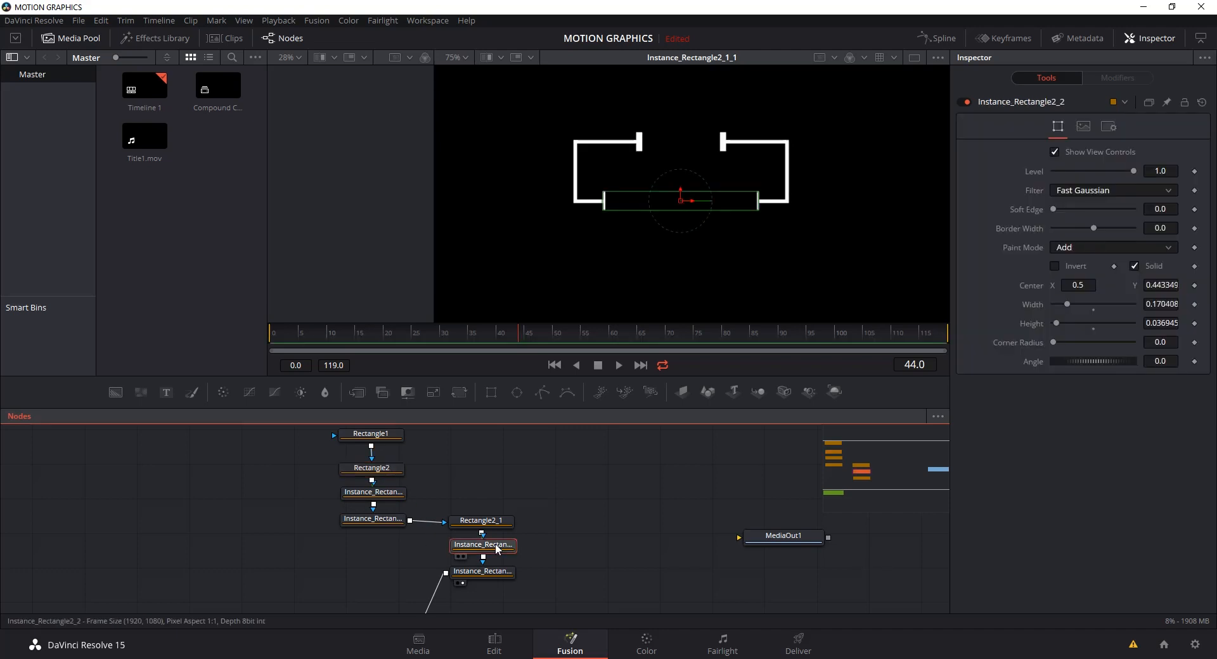
click(392, 472)
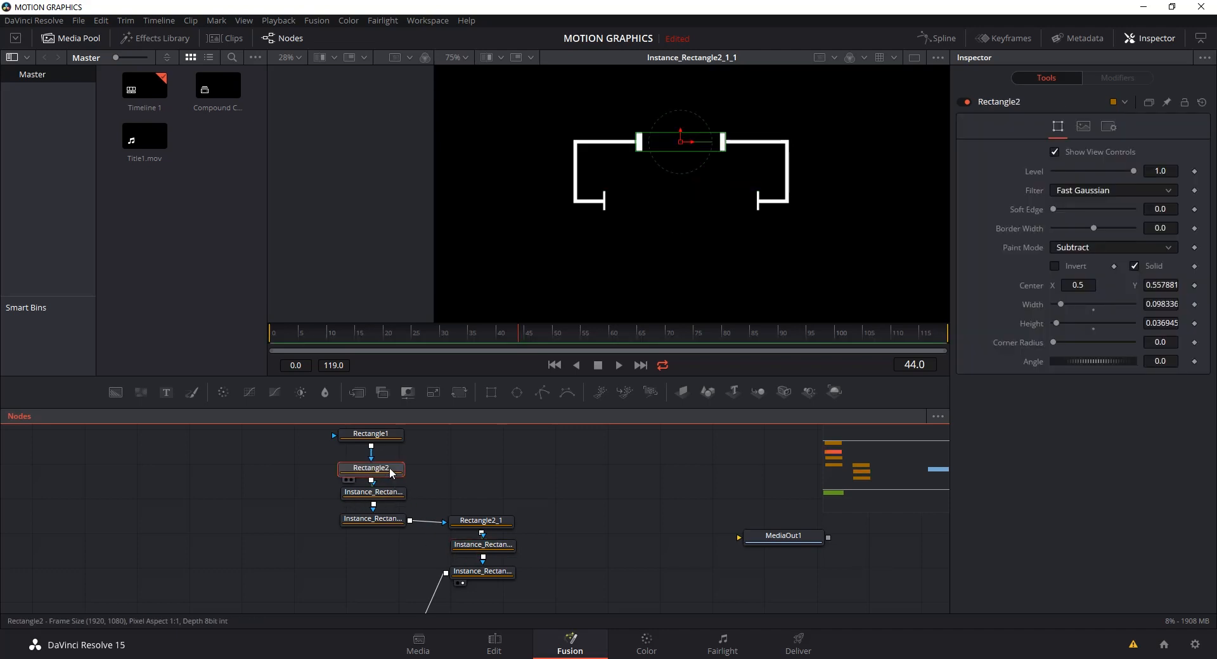
key(F2)
text(mask2)
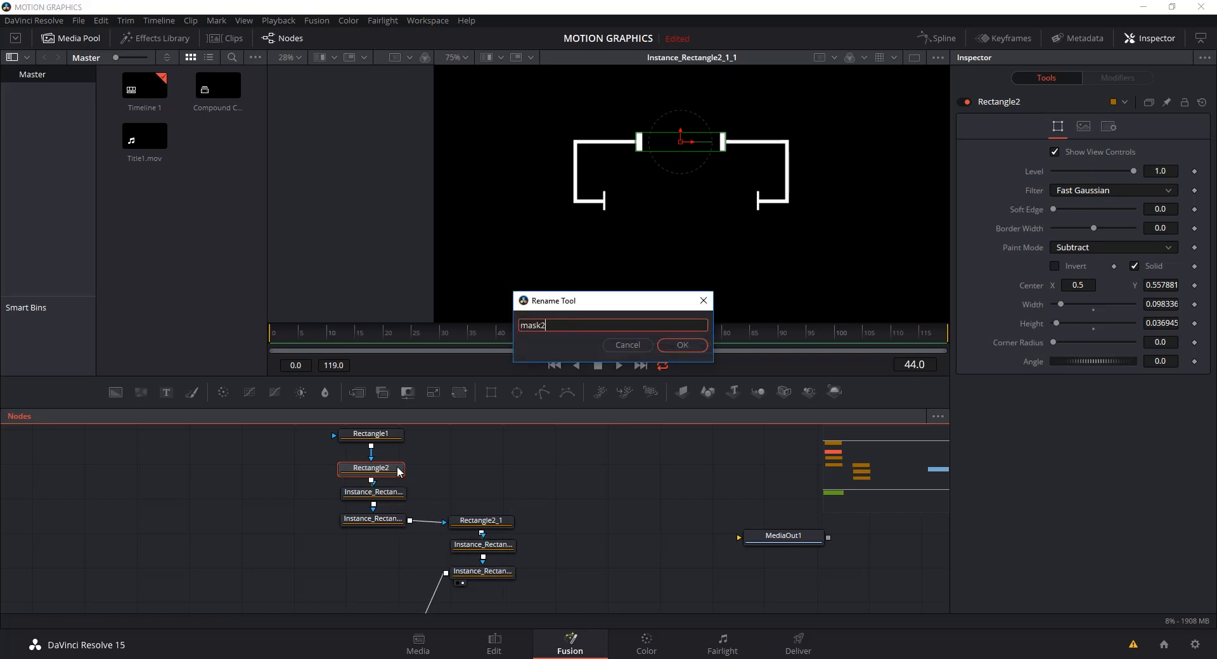
key(Return)
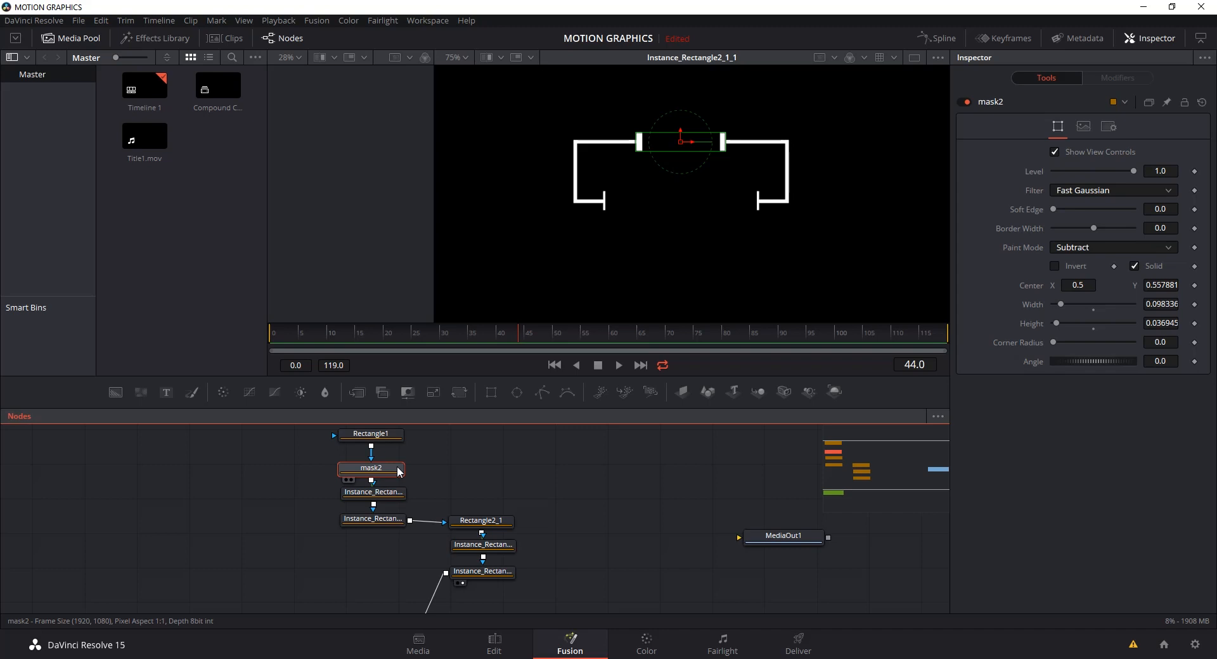
key(F2)
click(573, 326)
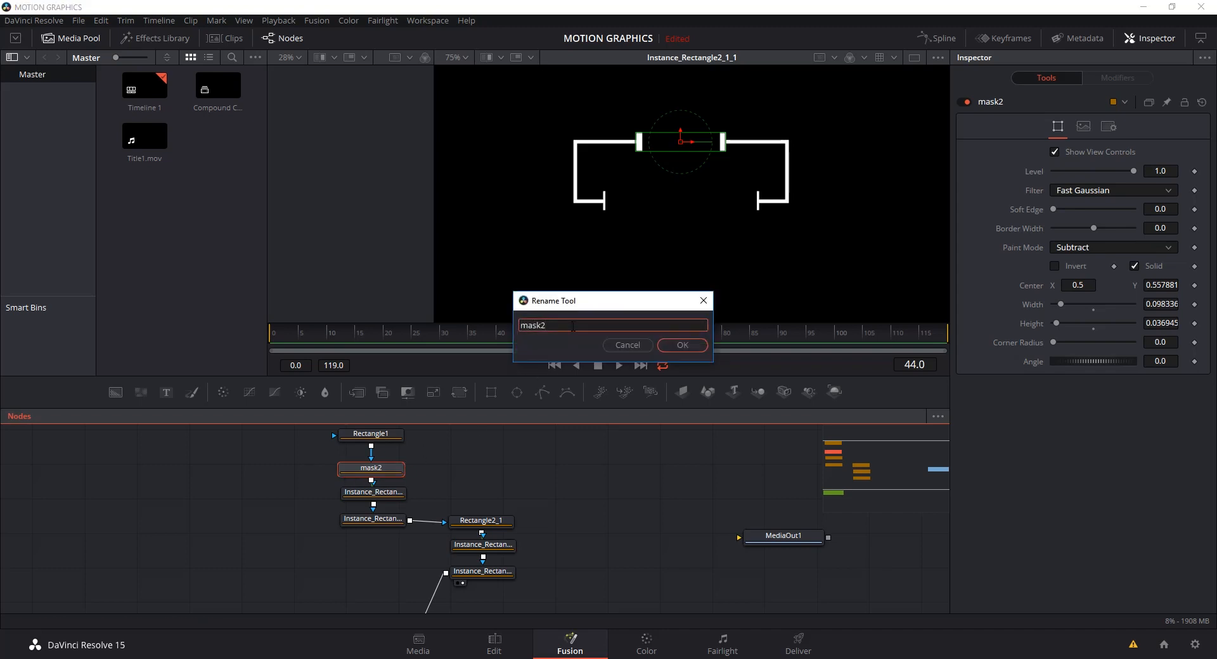
key(Return)
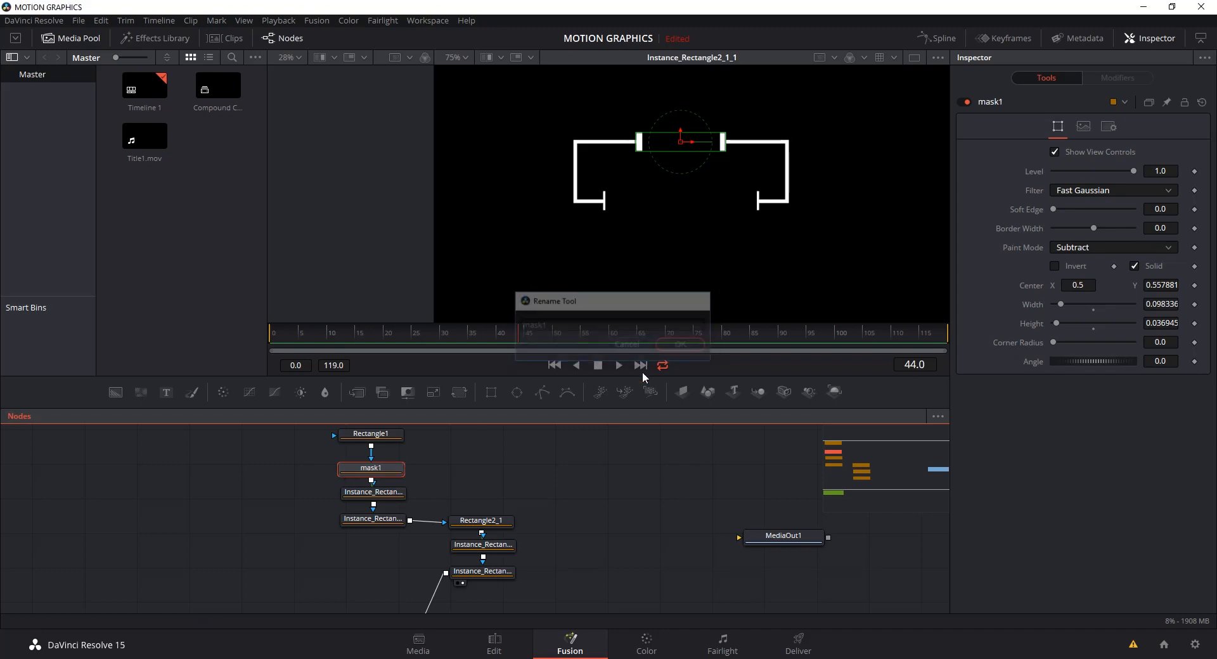
- Rename the Instance_Rectangle2_2 node, below Rectangle2_1, as mask2
click(511, 548)
key(F2)
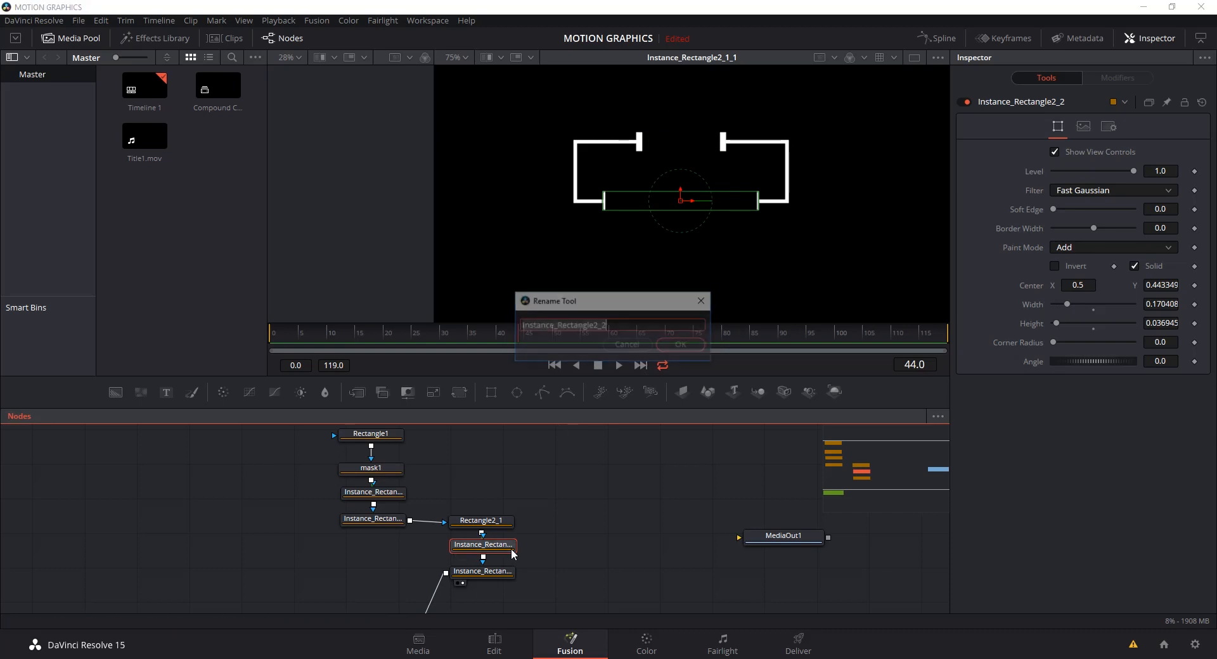
text(mask2)
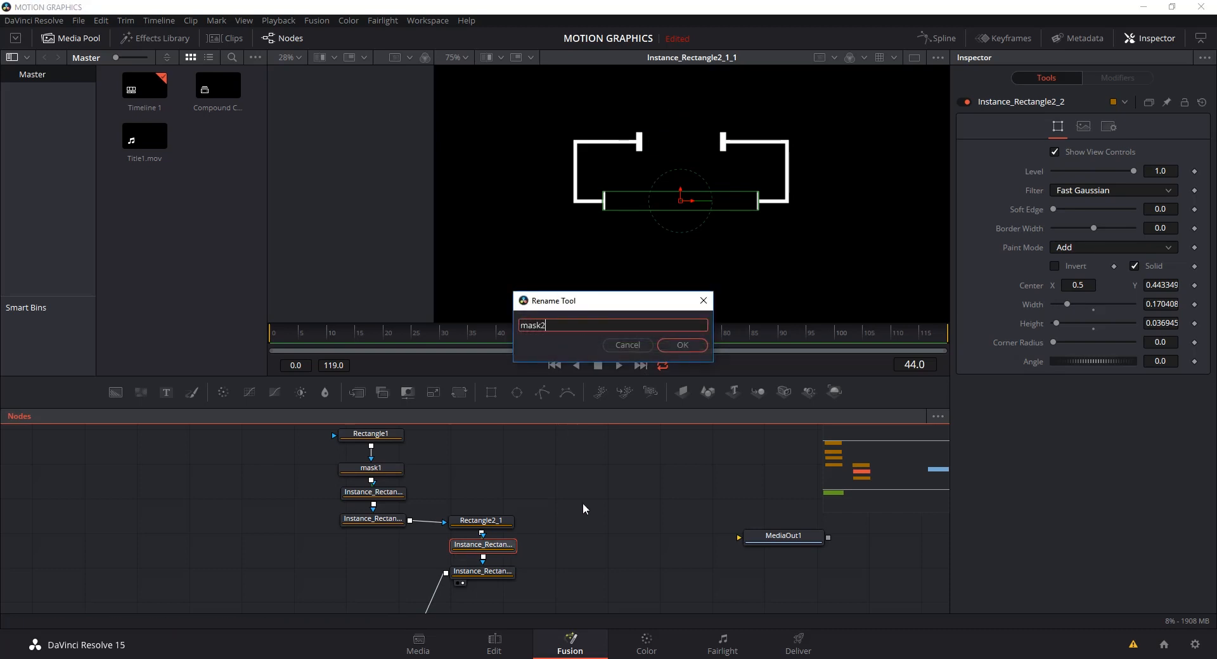
key(Return)
drag(619, 516, 628, 511)
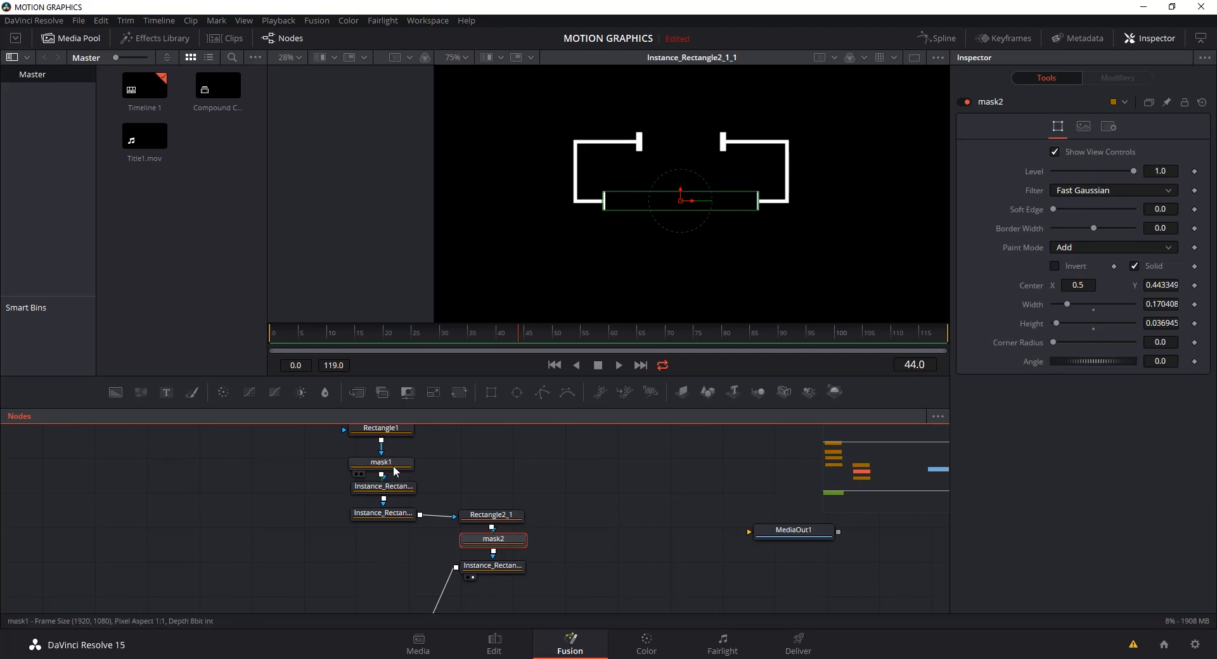
mouse_move(604, 504)
mouse_down()
mouse_move(621, 476)
mouse_move(602, 499)
mouse_up()
click(632, 500)
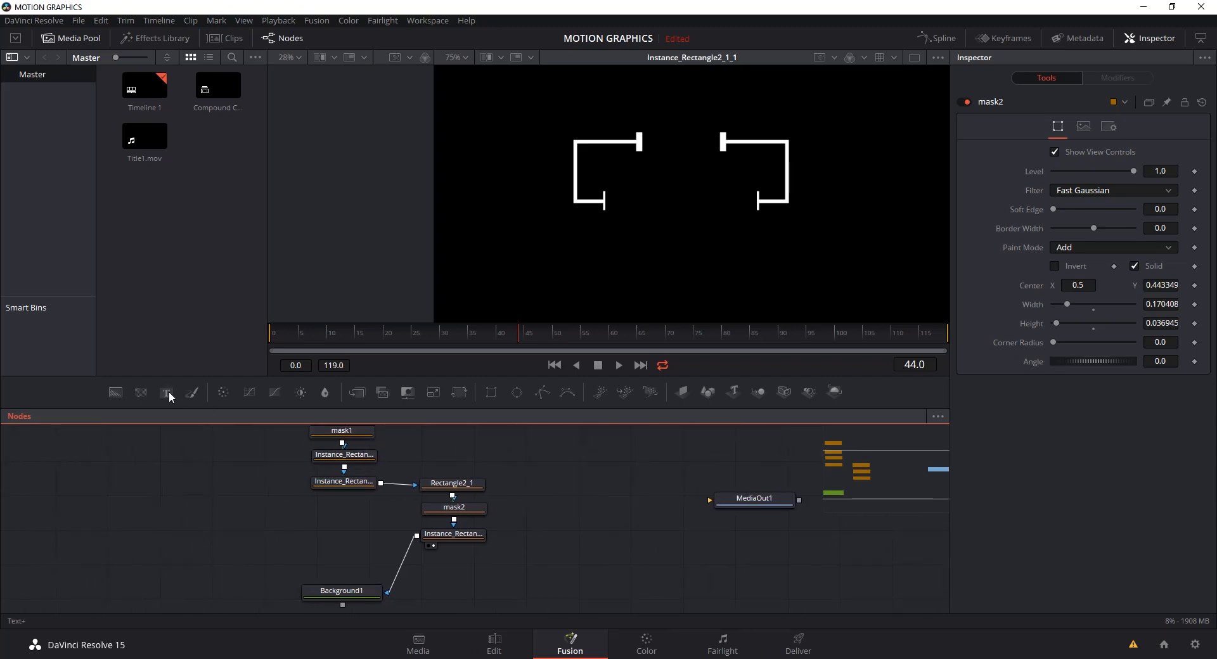
- Add a Text+ node and merge it over Background1
drag(170, 393, 584, 504)
drag(606, 554, 598, 535)
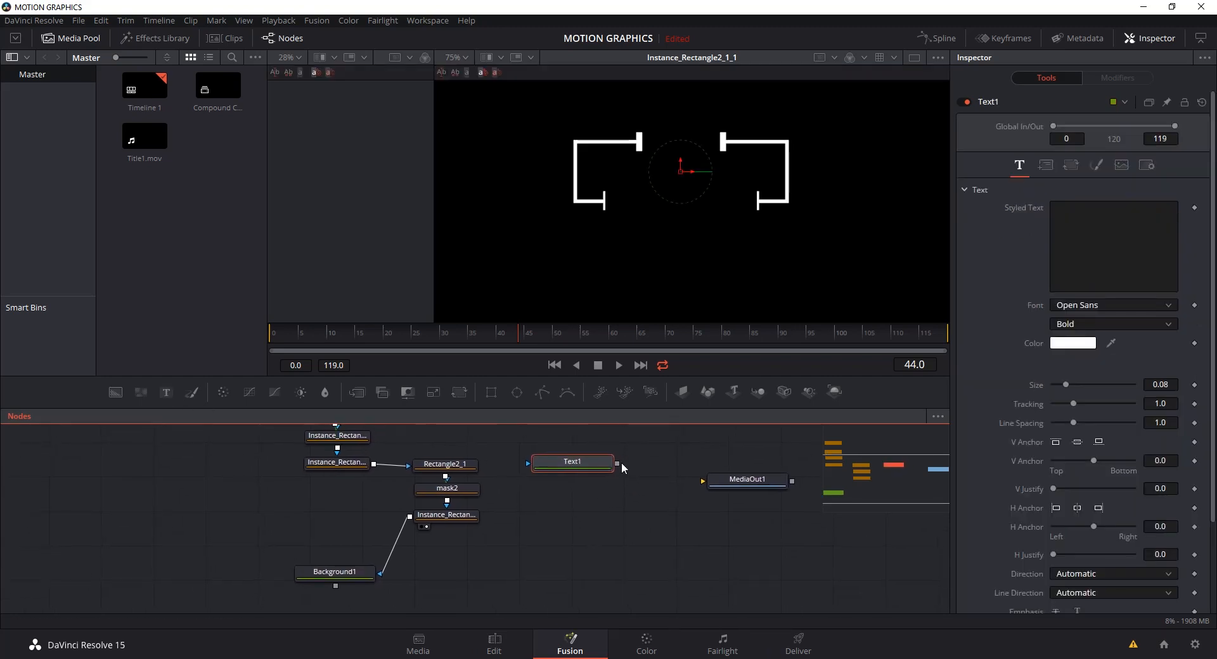
drag(618, 464, 336, 587)
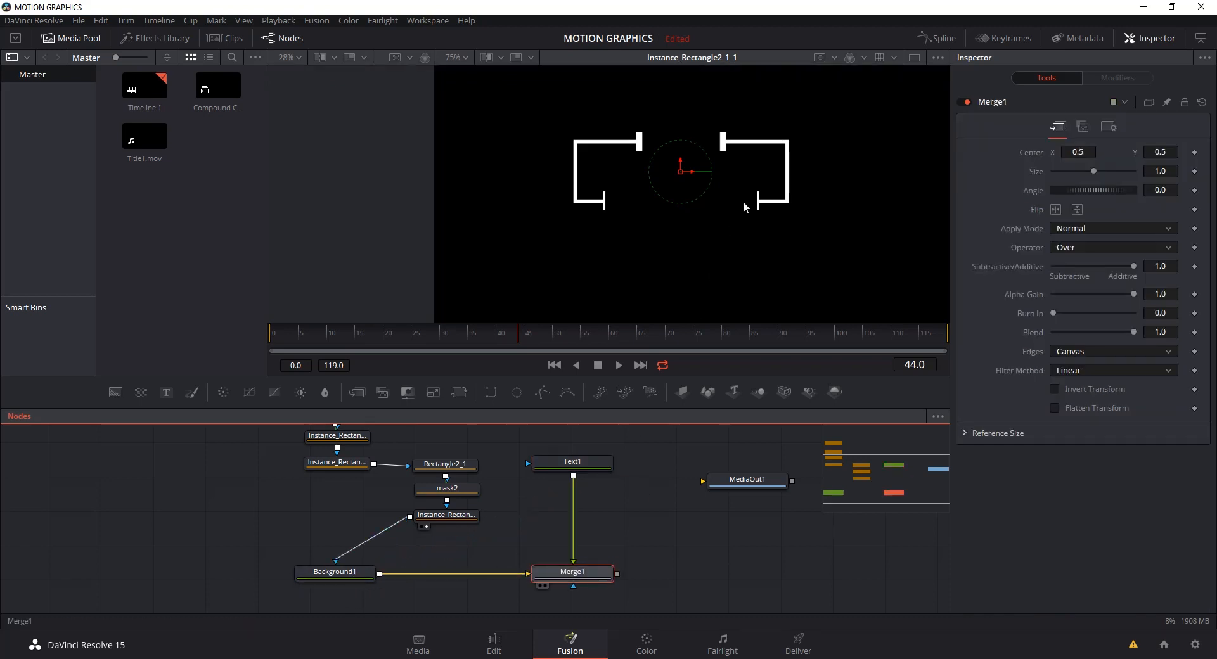
- Enter DIRECTOR as the styled text of Text1
click(573, 463)
click(1100, 224)
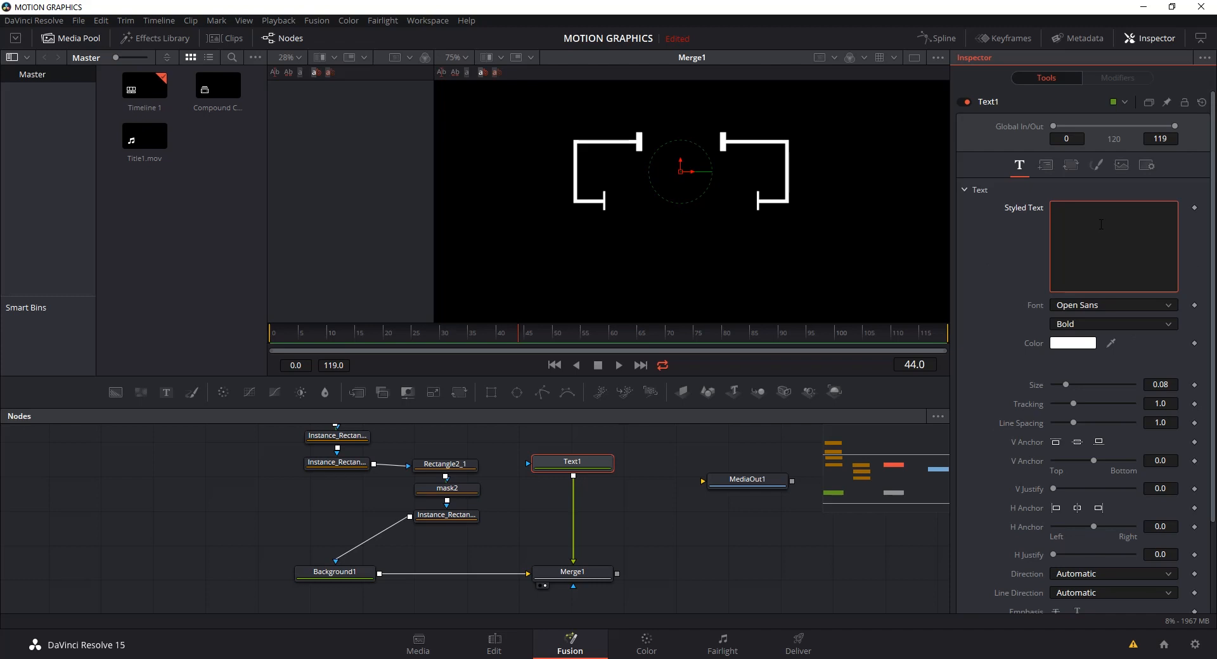
text(DIRECTOE)
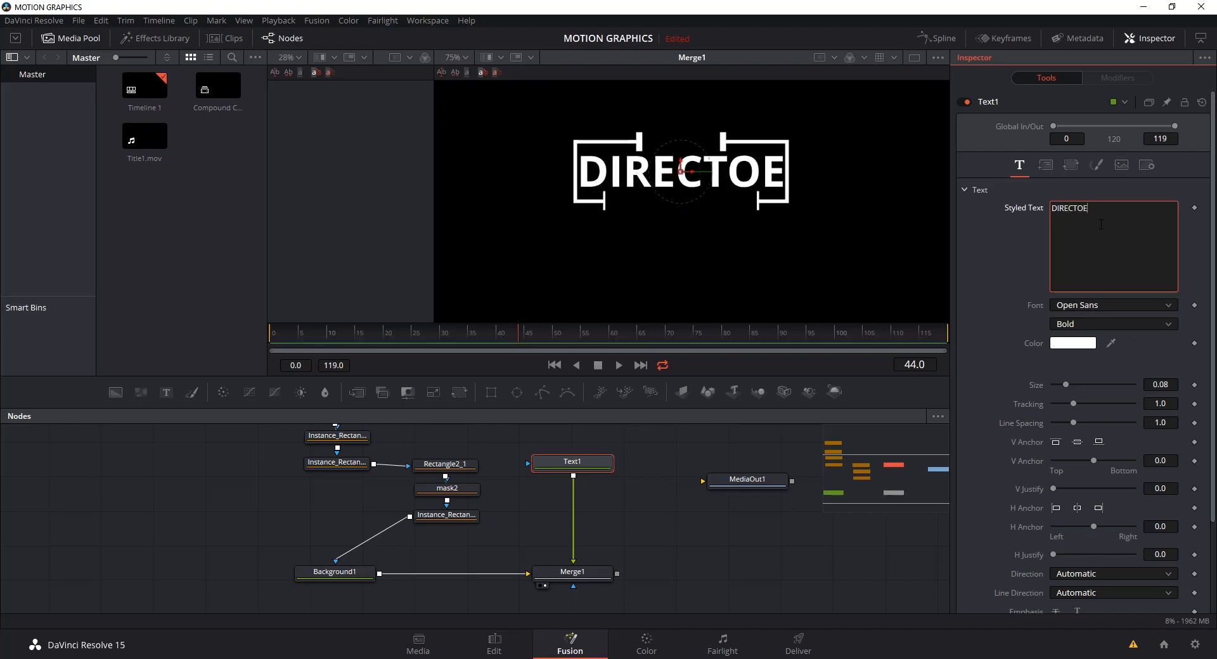
key(BackSpace)
text(R)
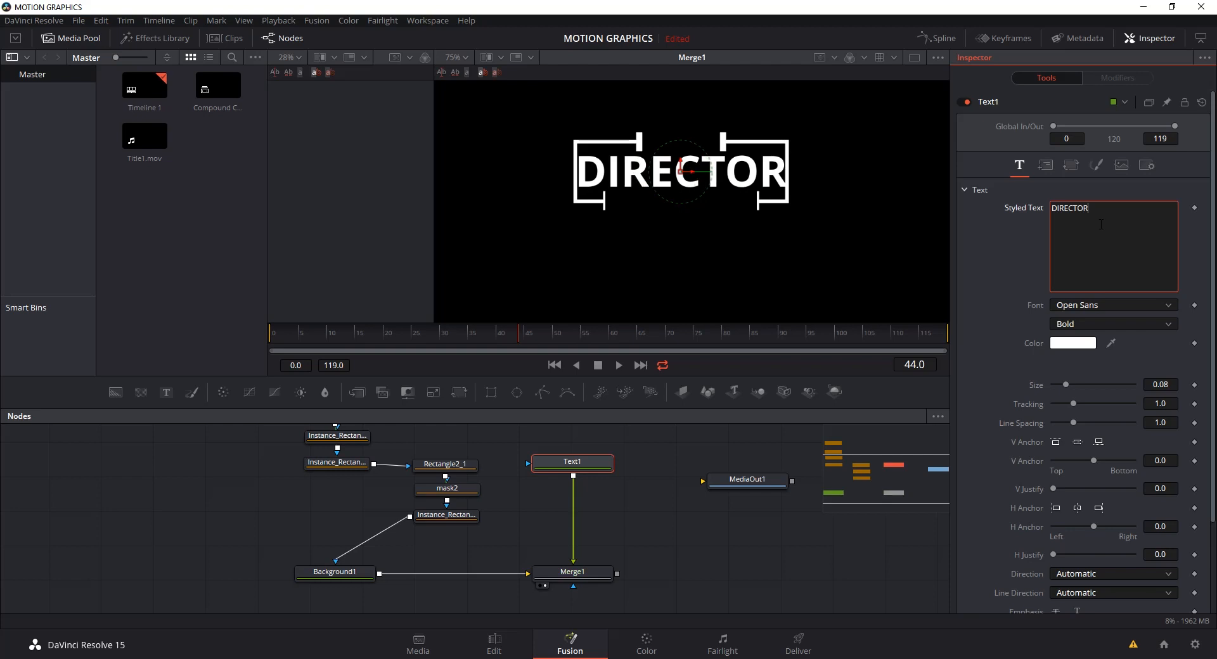
- Set the font of the DIRECTOR text to Agency FB
click(1116, 305)
scroll(1117, 327, down, 3)
click(1116, 328)
click(1131, 308)
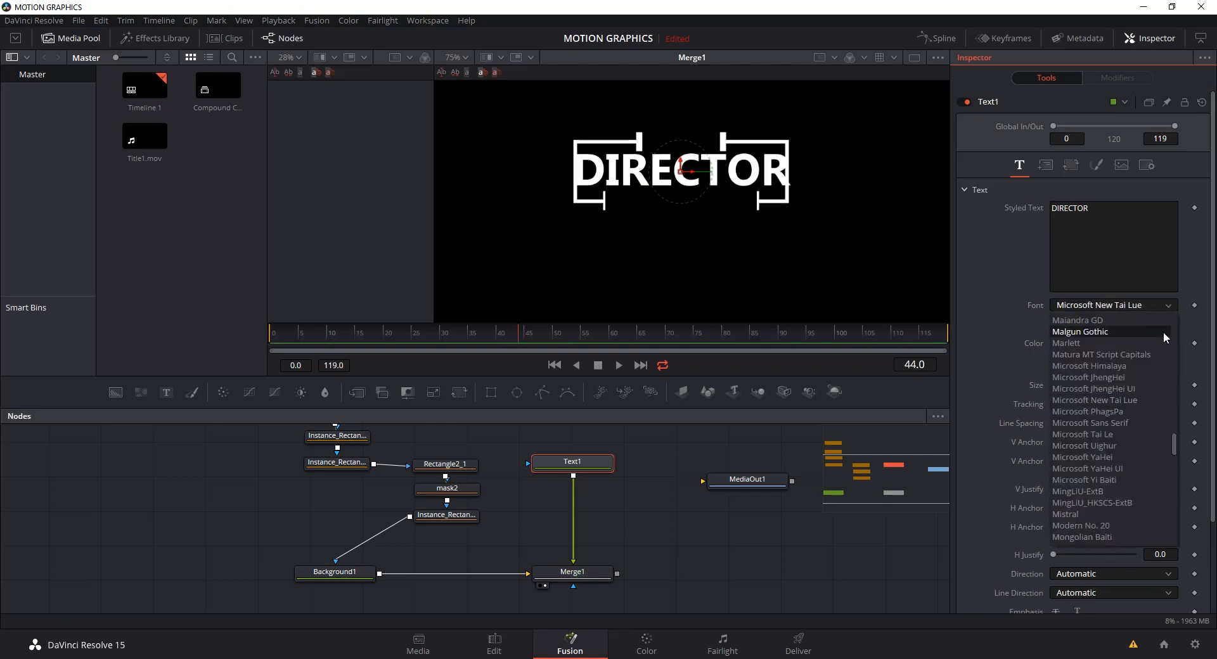
drag(1173, 443, 1173, 325)
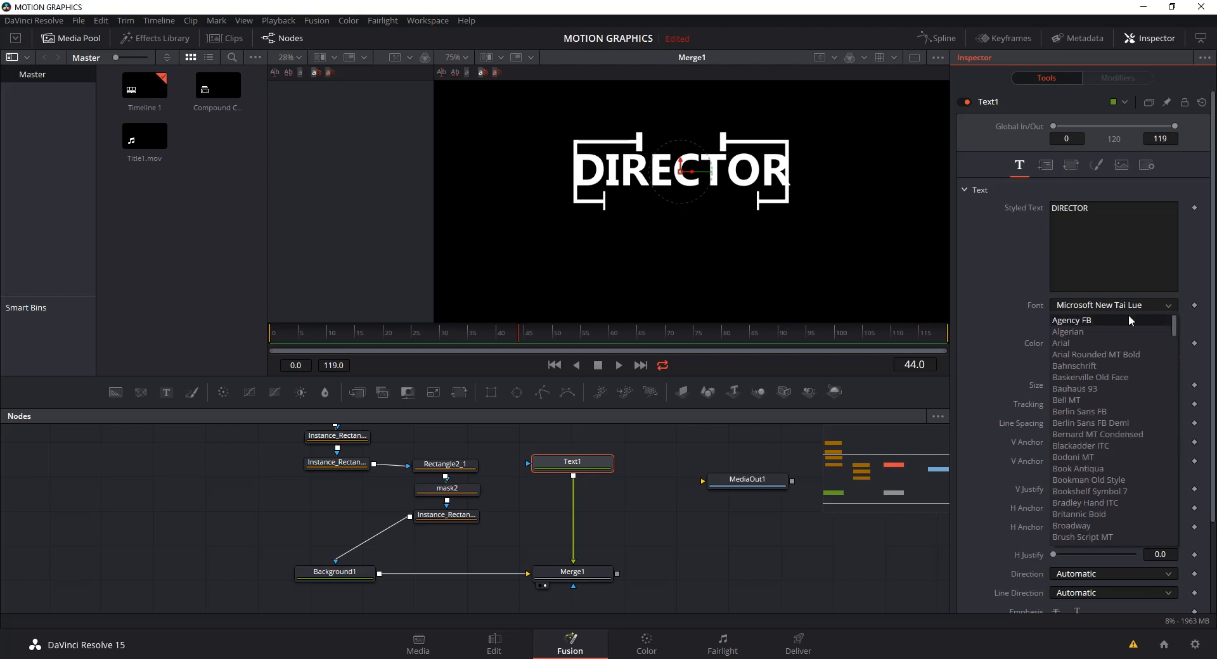
click(1087, 321)
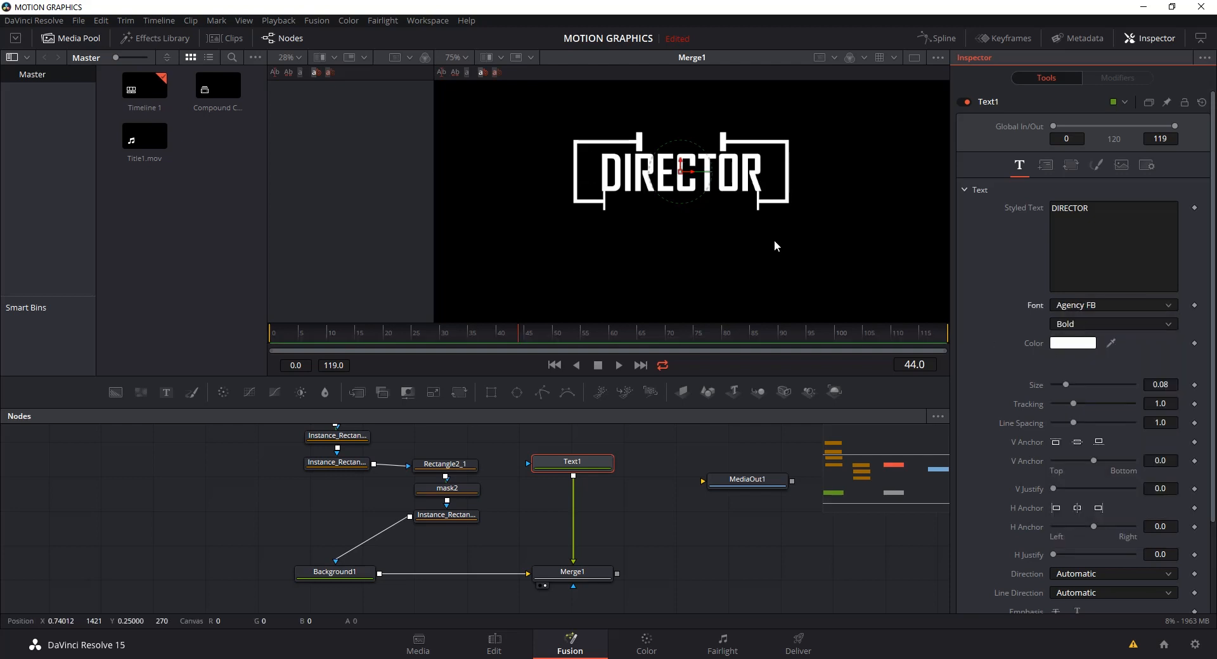
- Shrink the DIRECTOR text to a size of about 0.034 and move it up into the gap in the outline's upper edge
drag(1066, 387, 1020, 394)
drag(685, 165, 684, 135)
drag(448, 465, 407, 495)
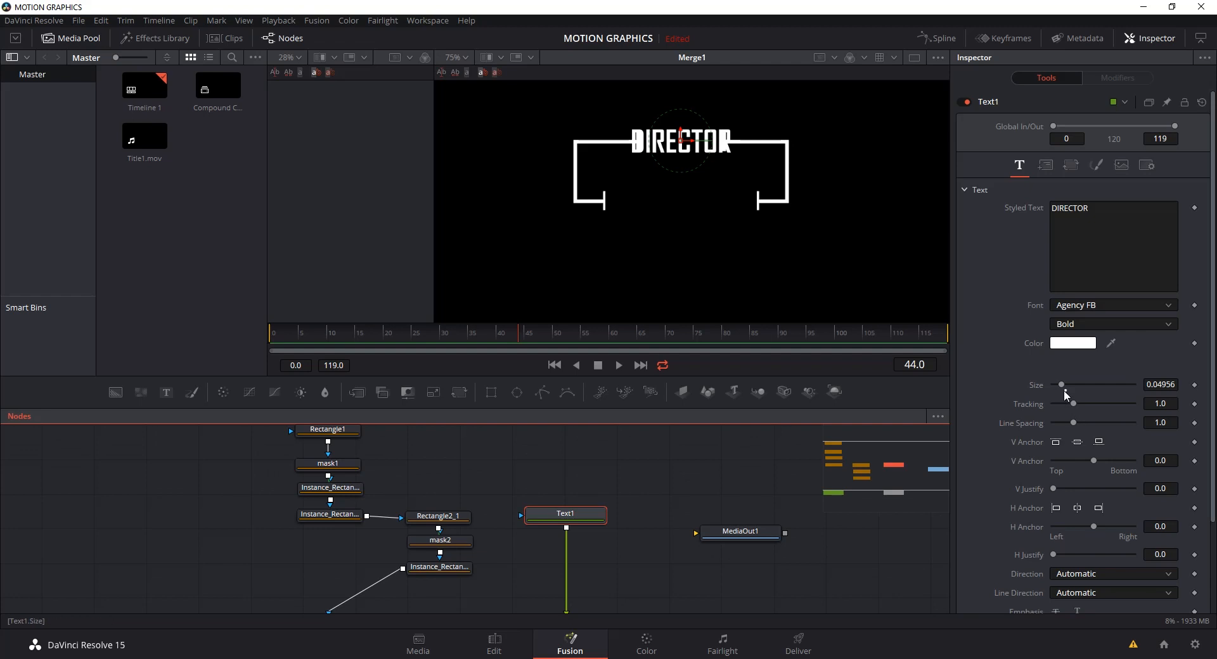
drag(1062, 384, 1037, 394)
- Set the DIRECTOR text to Regular style with tracking of about 1.14 and a size of about 0.026
click(1141, 325)
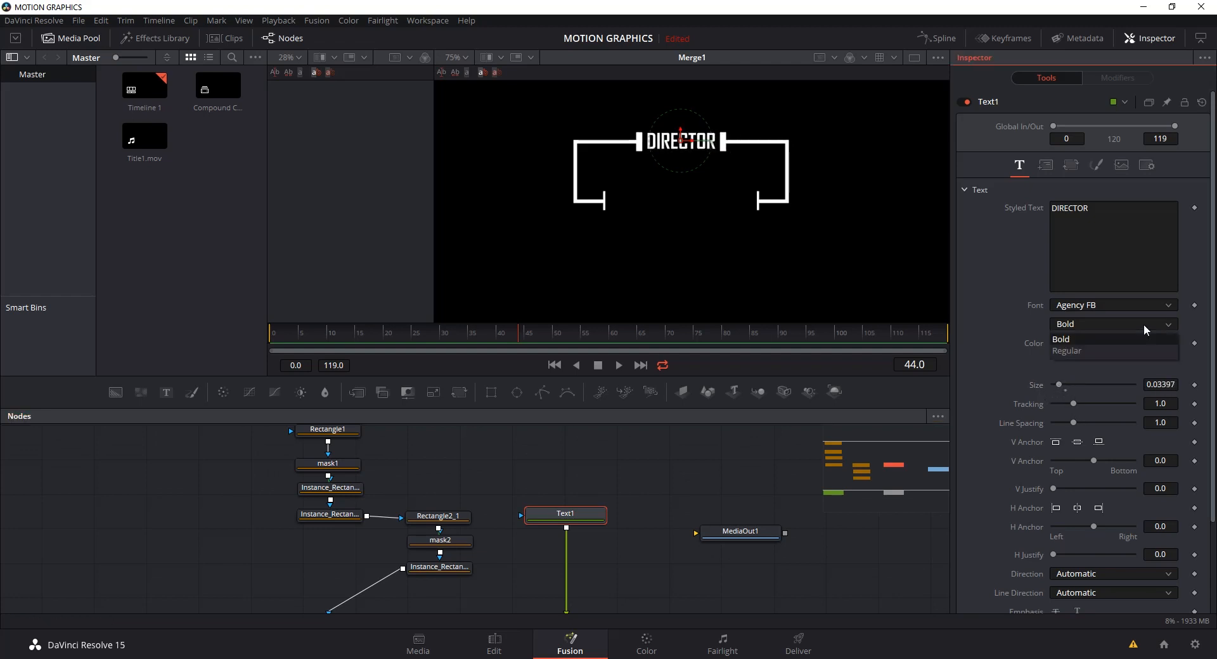
click(1120, 353)
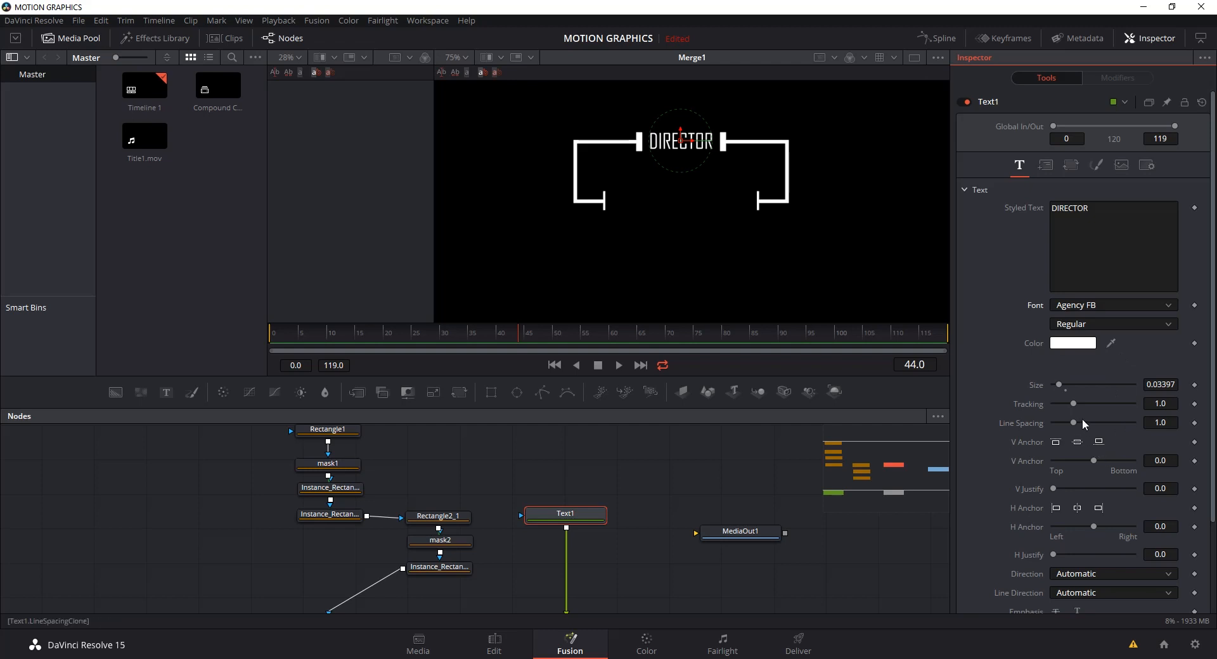
mouse_move(1075, 401)
mouse_down()
mouse_move(1086, 398)
mouse_move(1040, 386)
mouse_move(1093, 397)
mouse_up()
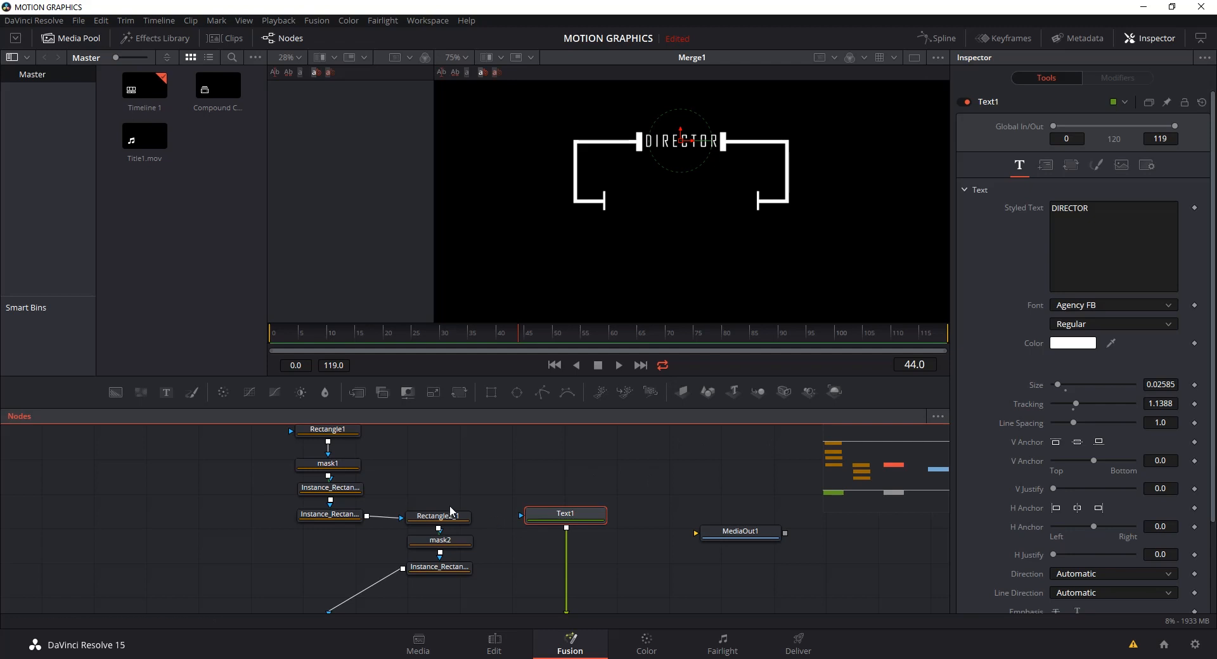
- Reduce the height of mask1 to about 0.032 to shorten the end caps around the DIRECTOR text
click(334, 466)
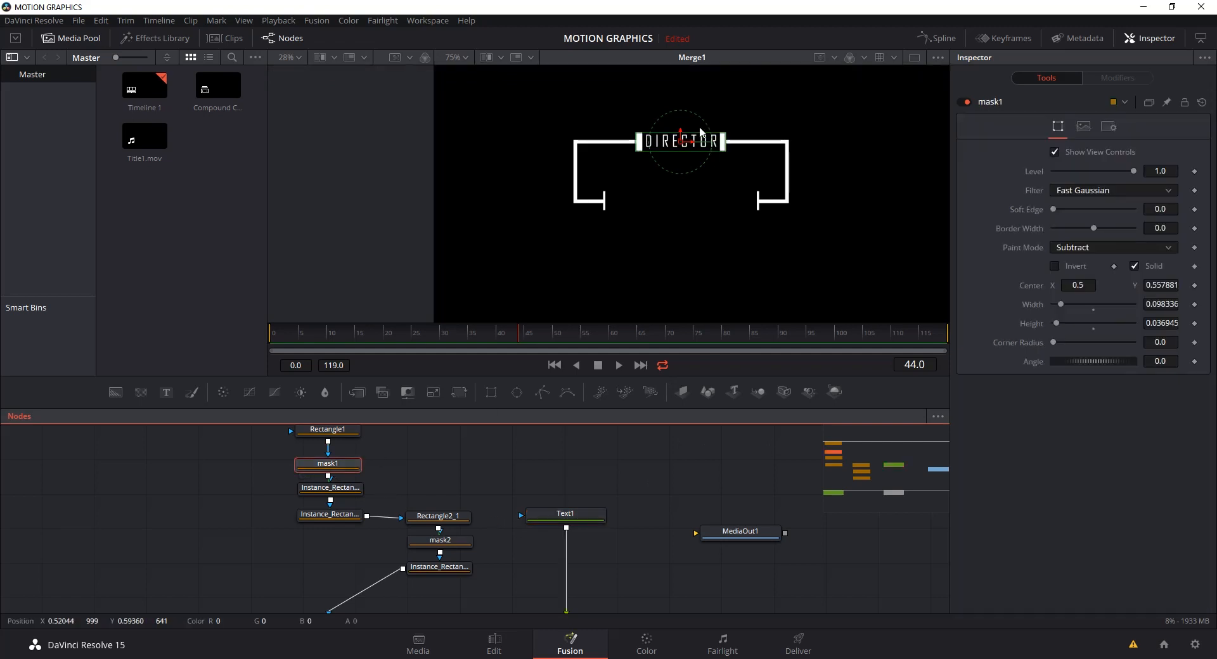
drag(703, 137, 705, 139)
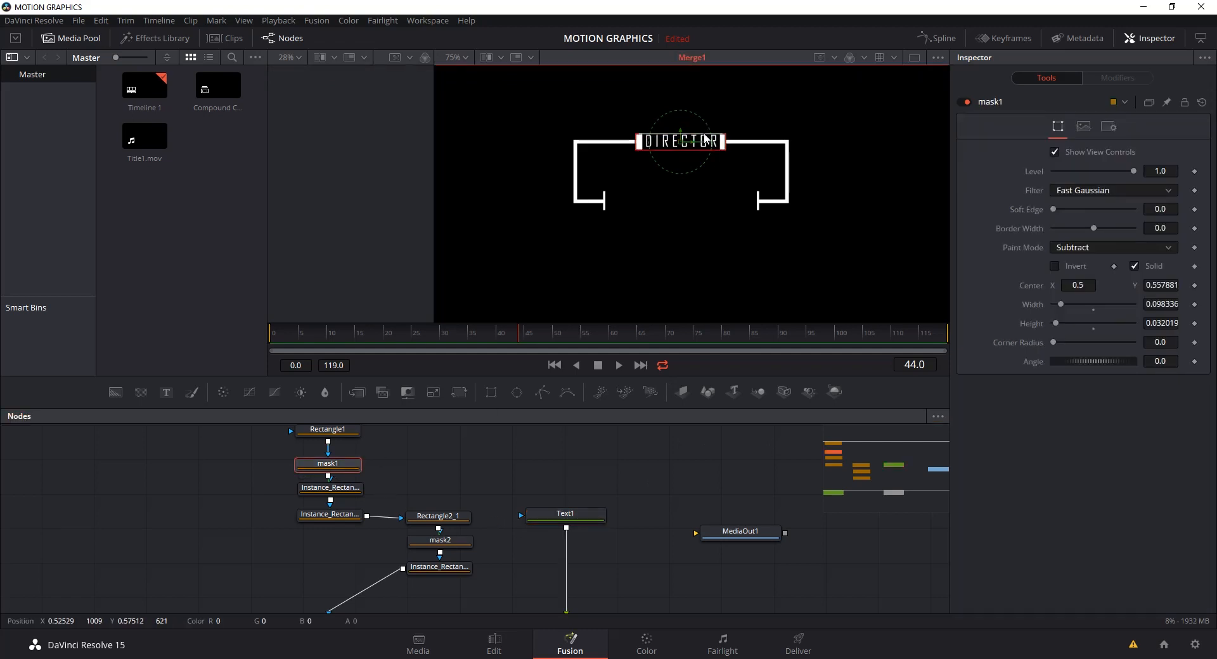
click(675, 529)
scroll(680, 526, down, 3)
- Duplicate Text1, merge the copy after Merge1, and reposition MediaOut1 to the right of the new Merge2
click(564, 468)
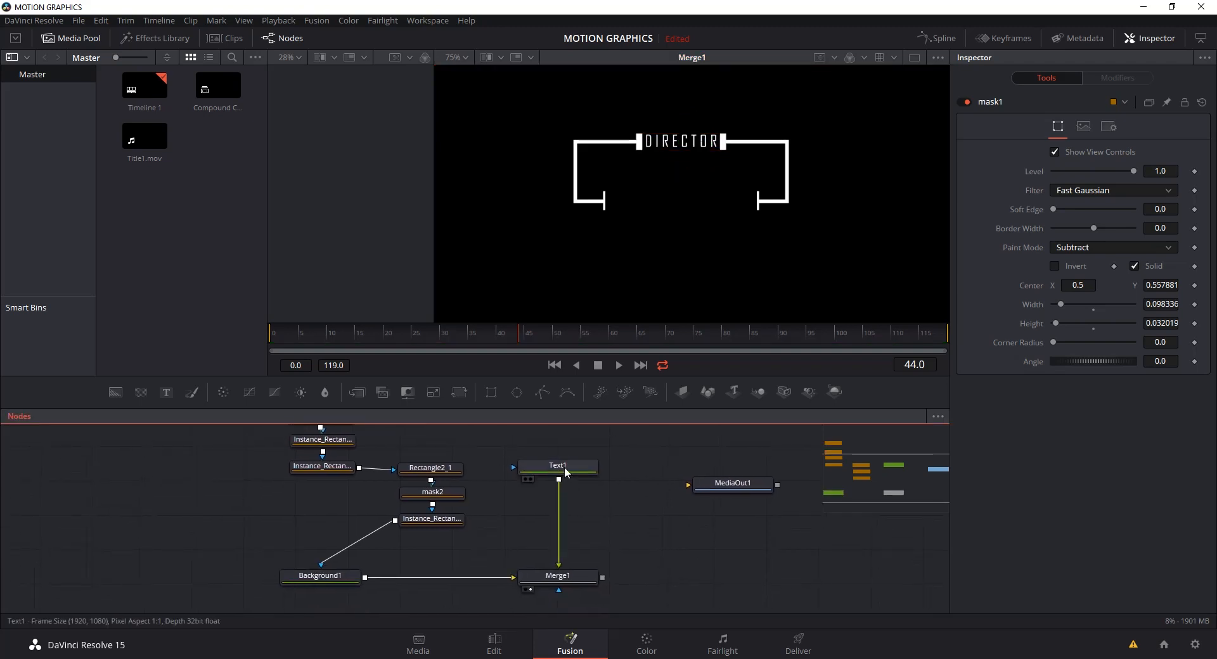
click(636, 506)
key(ctrl+v)
drag(680, 507, 601, 577)
drag(652, 509, 816, 496)
scroll(805, 498, up, 3)
scroll(749, 553, down, 5)
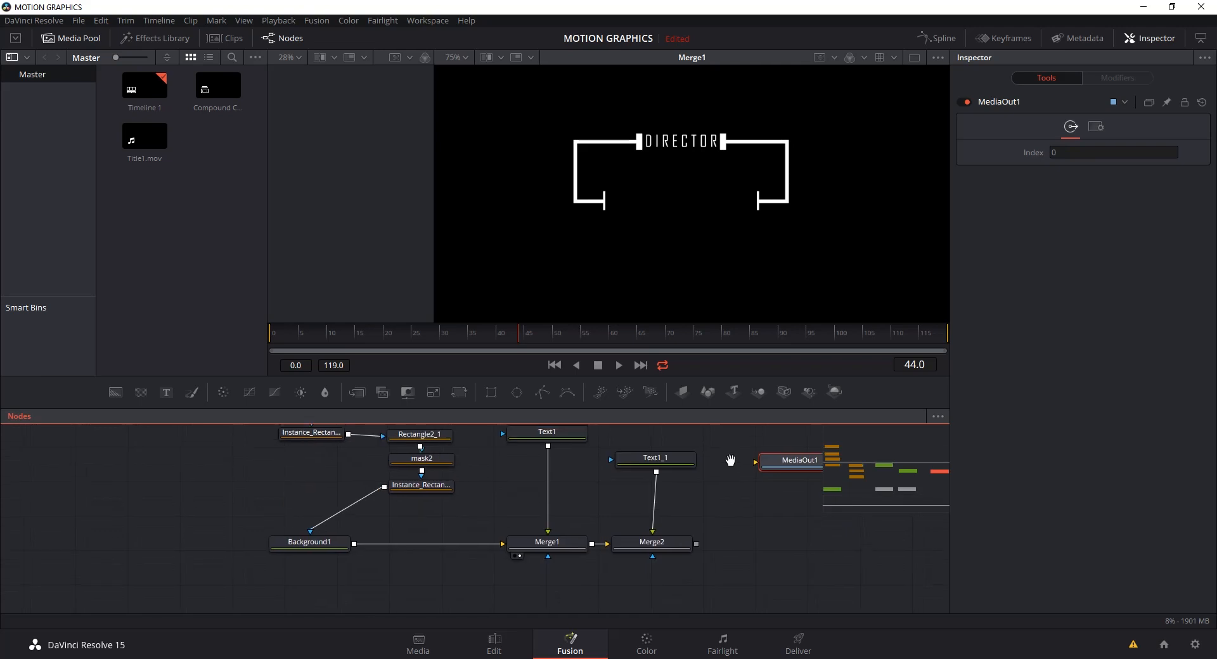
drag(798, 453, 844, 543)
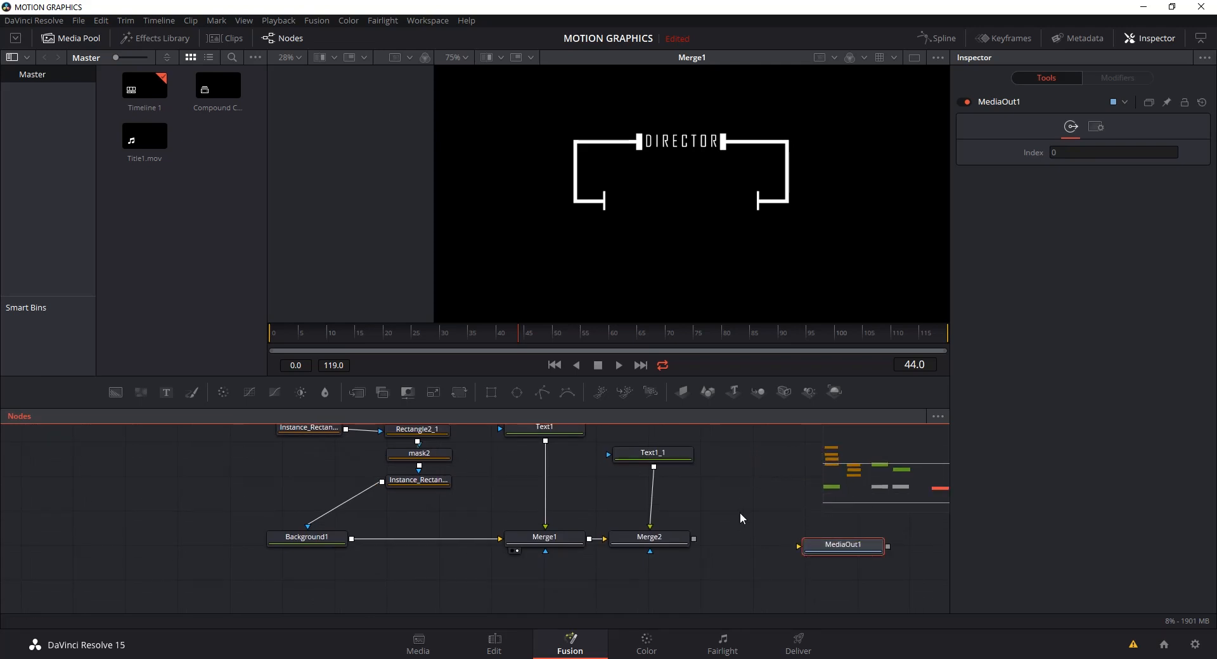
scroll(710, 520, up, 2)
- Preview Merge2 and move the Text1_1 text down to the gap in the outline's lower edge
click(647, 495)
drag(663, 573, 771, 263)
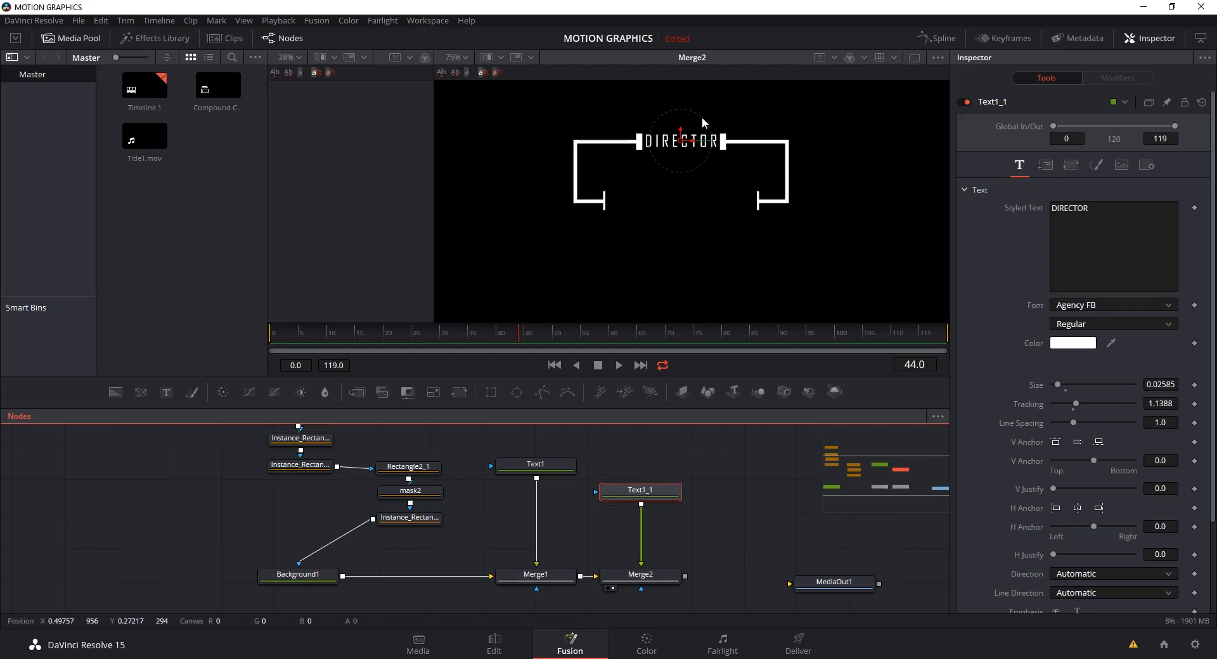
drag(679, 138, 678, 202)
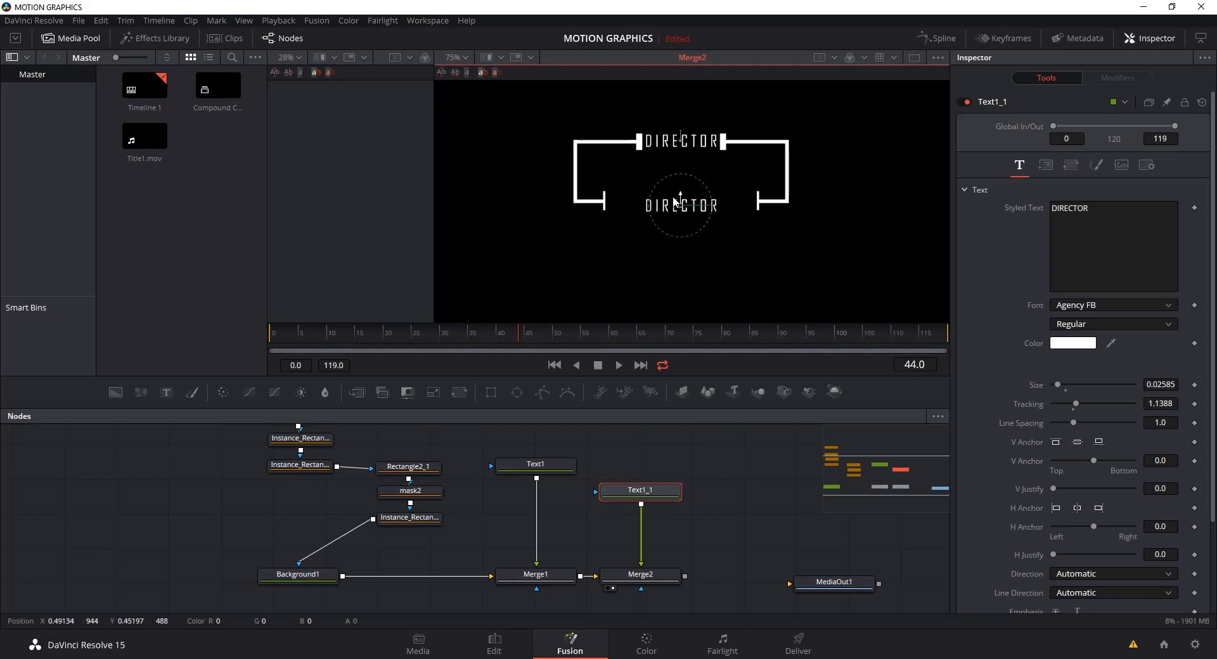
- Replace the styled text of Text1_1 with the director's full name in capitals
drag(1089, 208, 1016, 214)
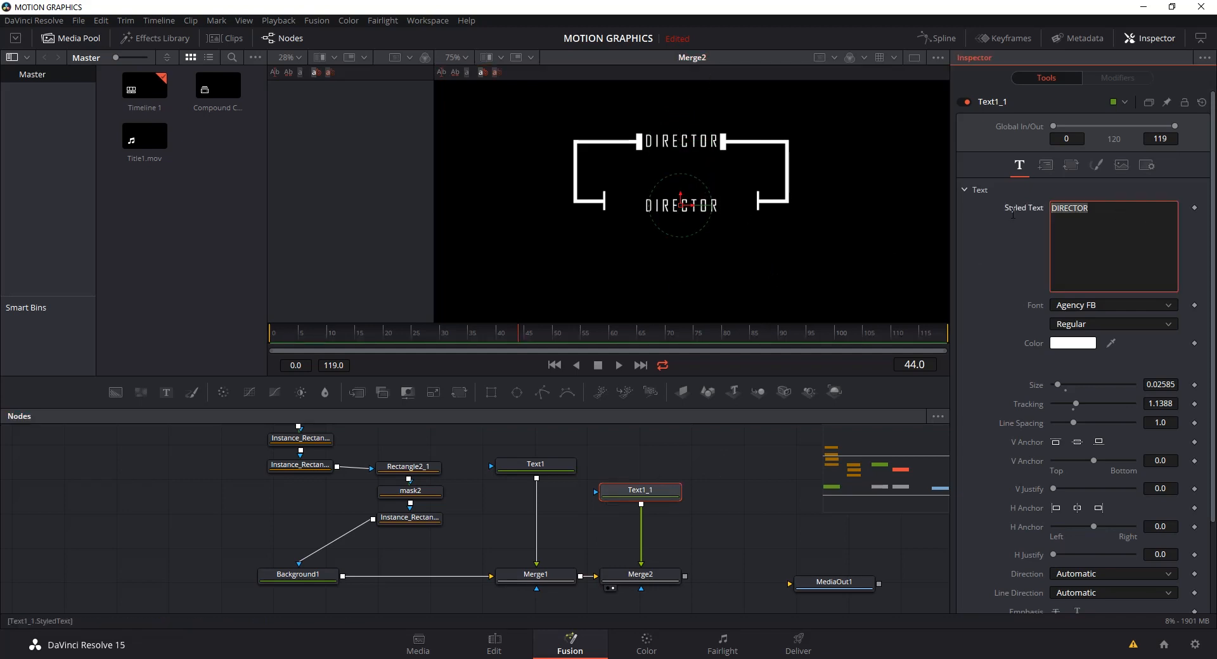
text(eRKC)
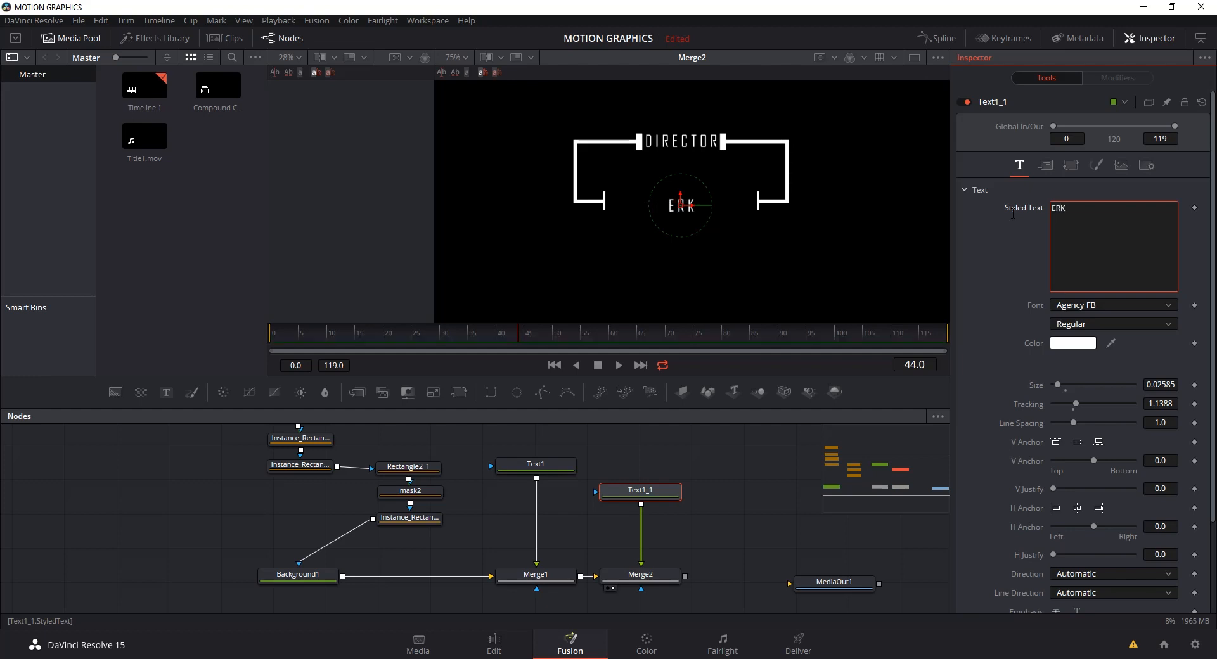
key(BackSpace)
text(IC ASIEDU)
- Make the name text Bold at a size of about 0.039 and raise it slightly to centre it in the lower gap
click(1082, 324)
click(1082, 345)
drag(1059, 385, 1082, 384)
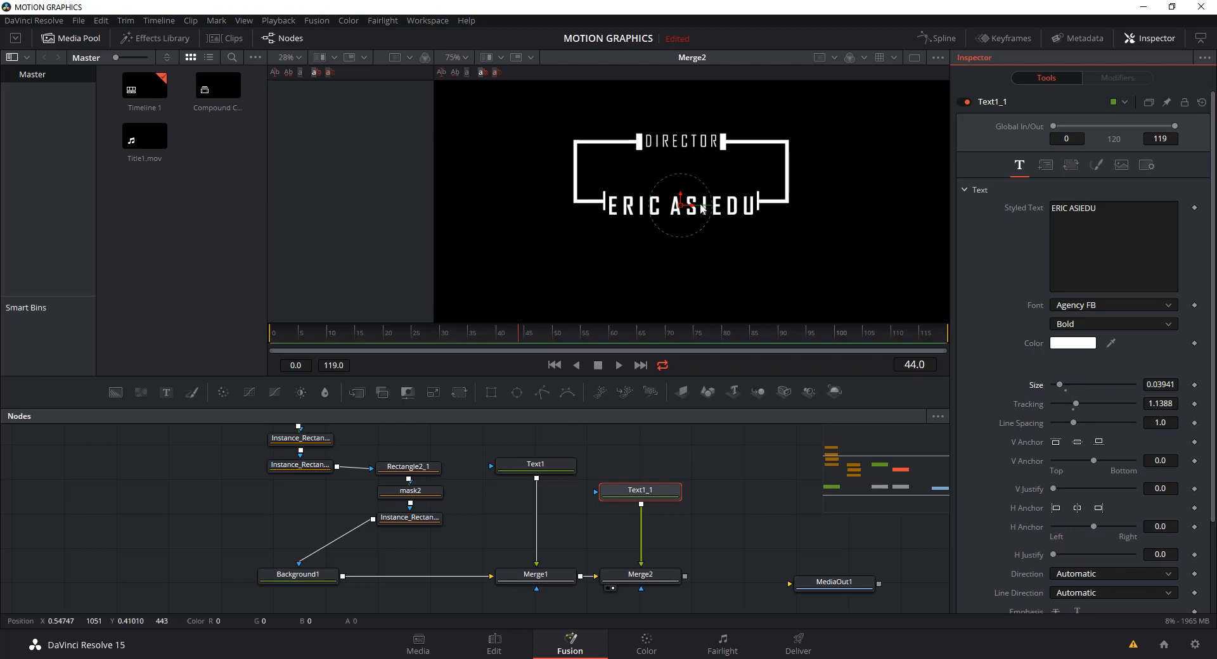
drag(681, 196, 681, 190)
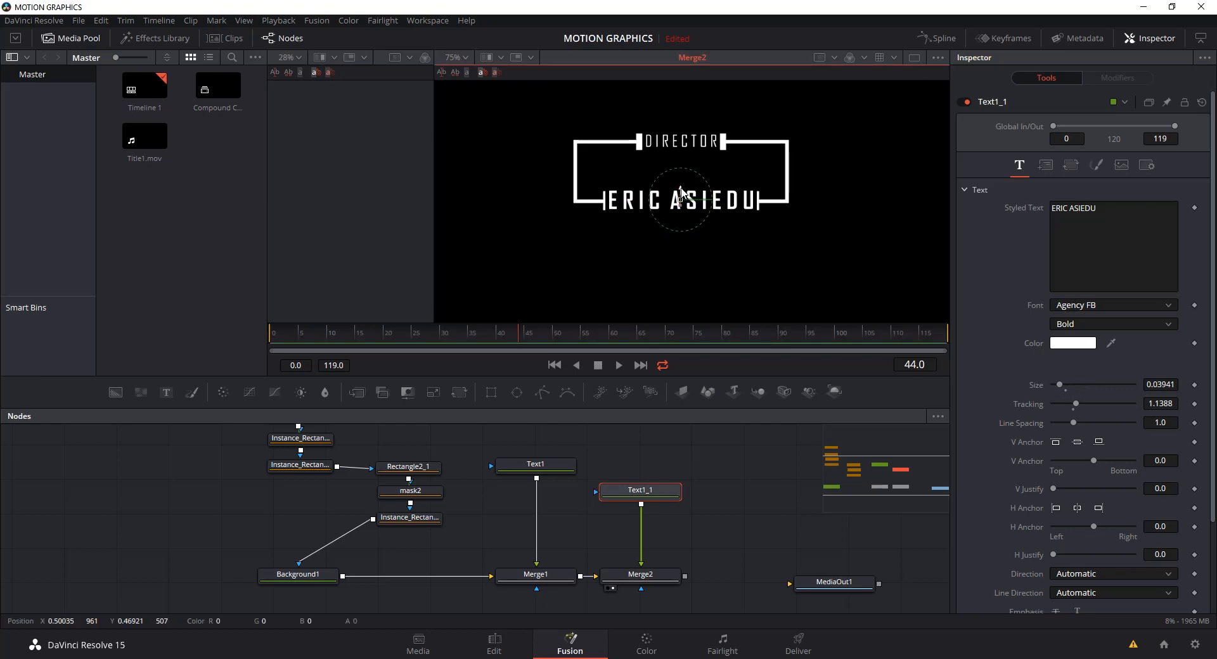
- Reduce the height of the Rectangle1 outline to about 0.069
click(748, 499)
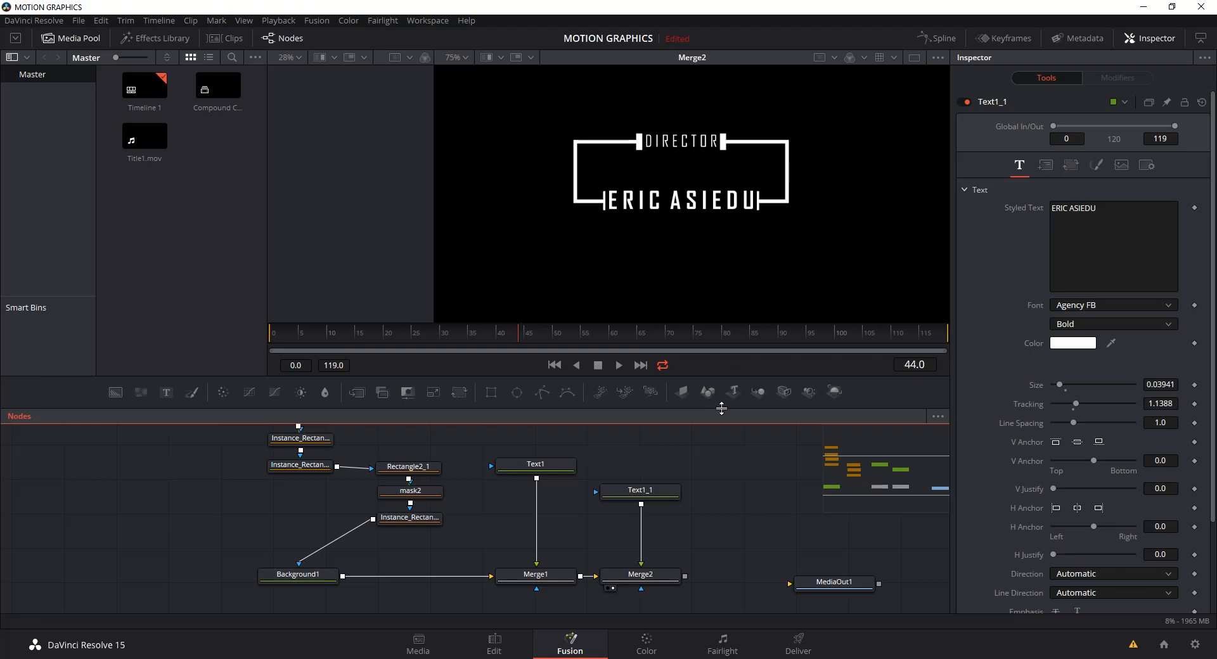
scroll(353, 494, up, 3)
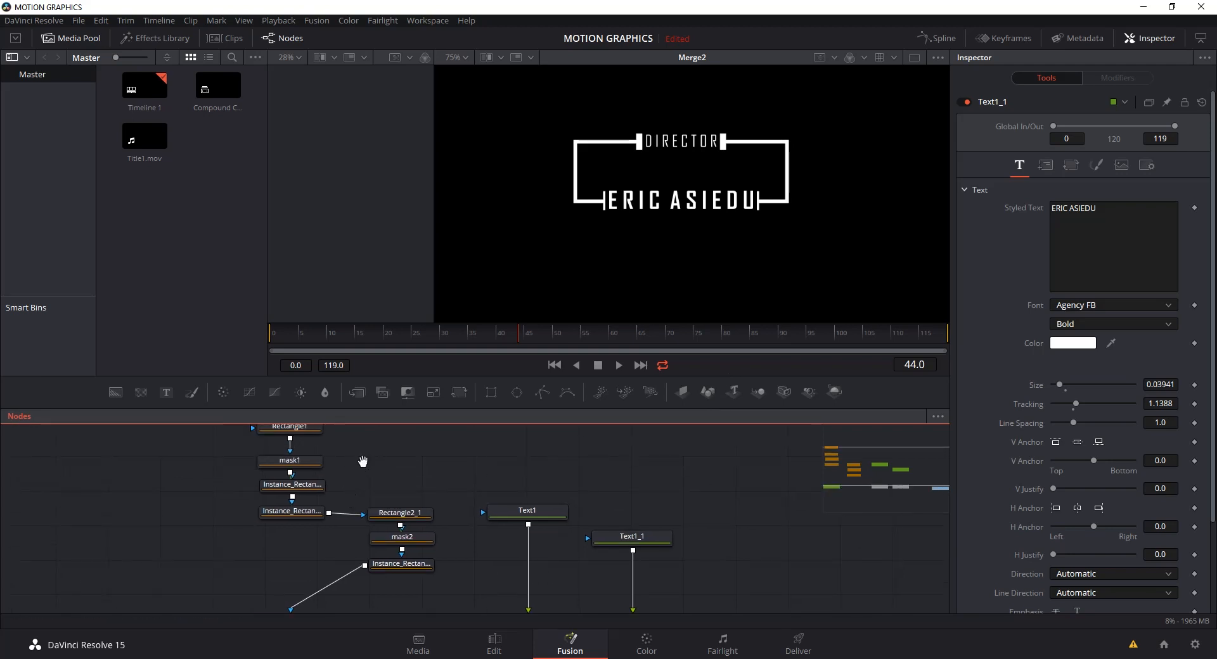
click(310, 455)
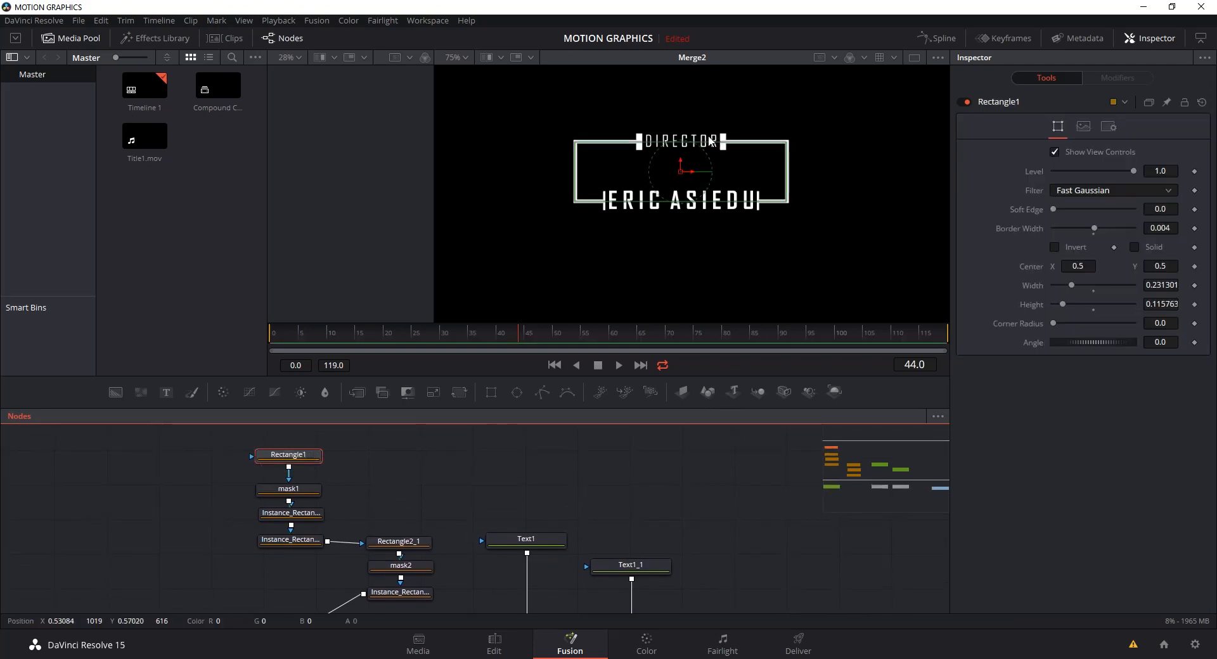
drag(711, 147, 711, 154)
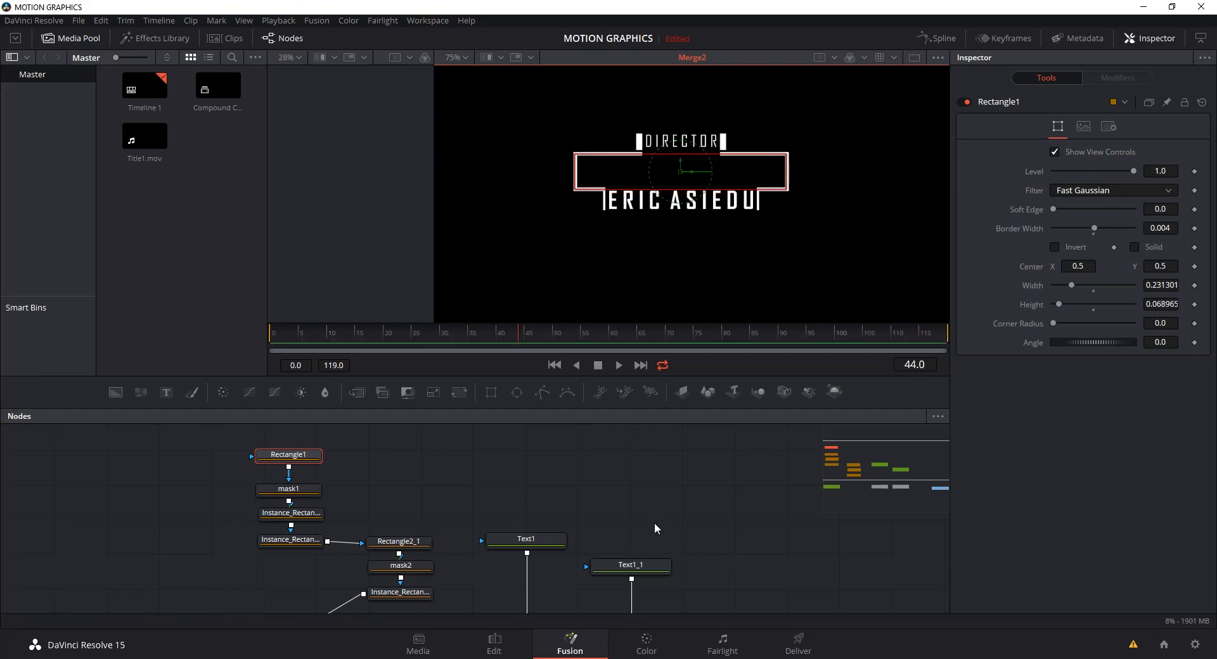
- Lower mask1 with its gap shapes and the DIRECTOR text to the outline's upper edge
click(314, 497)
drag(229, 486, 279, 548)
drag(680, 138, 680, 145)
click(526, 540)
drag(680, 134, 681, 146)
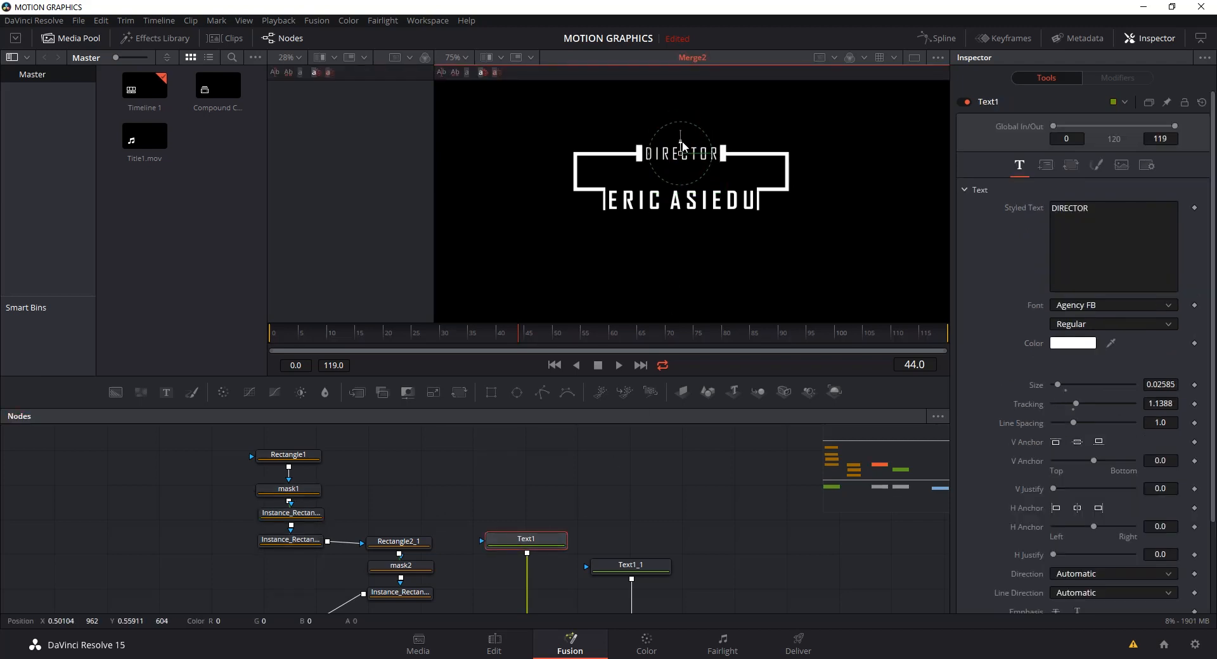
- Raise Rectangle2_1, mask2 and Instance_Rectangle2_1_1 to the outline's lower edge at Y about 0.466, and move the Text1_1 name text up to match
drag(449, 501, 411, 577)
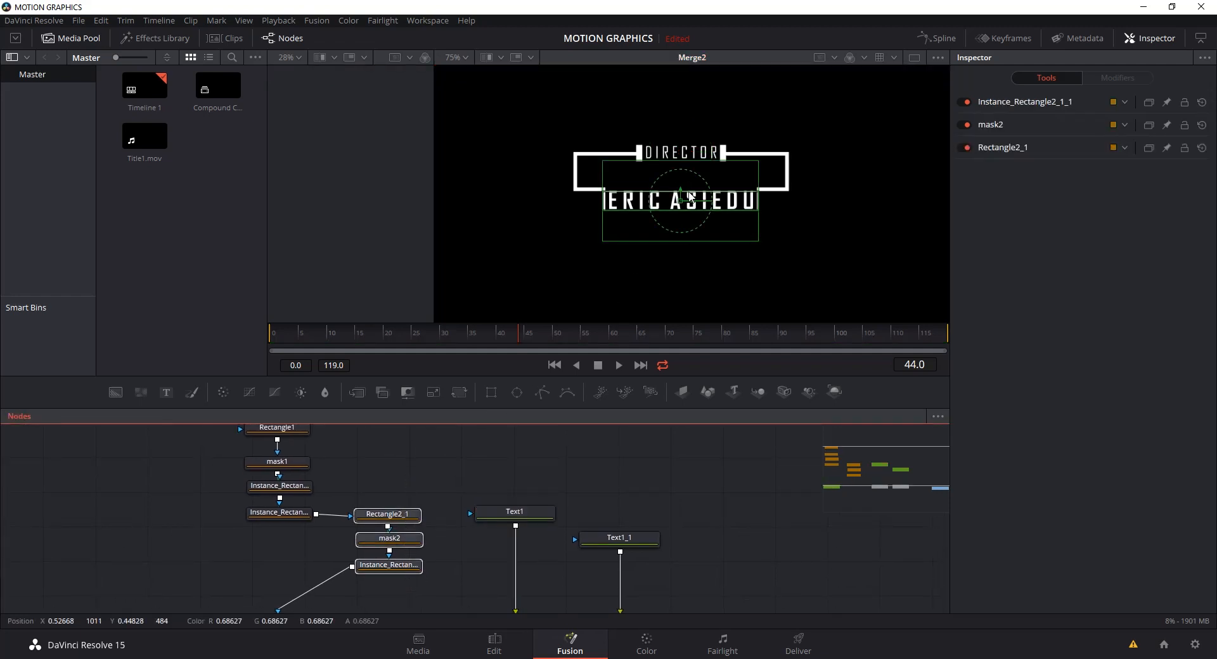
drag(682, 192, 683, 177)
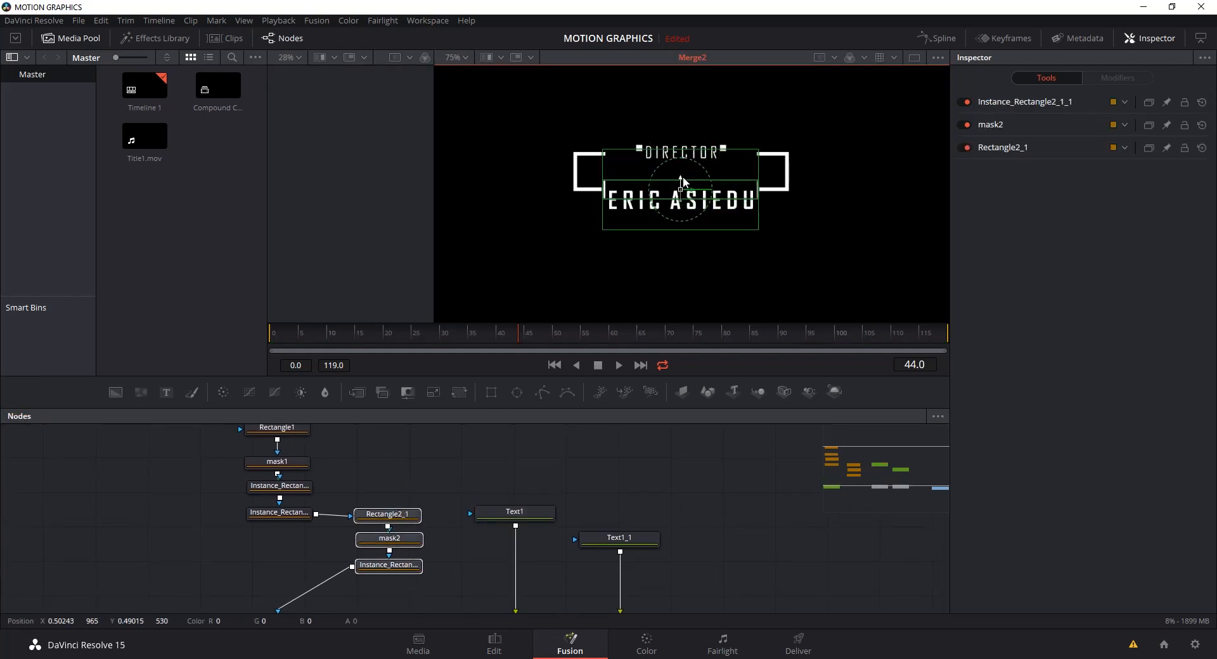
click(640, 540)
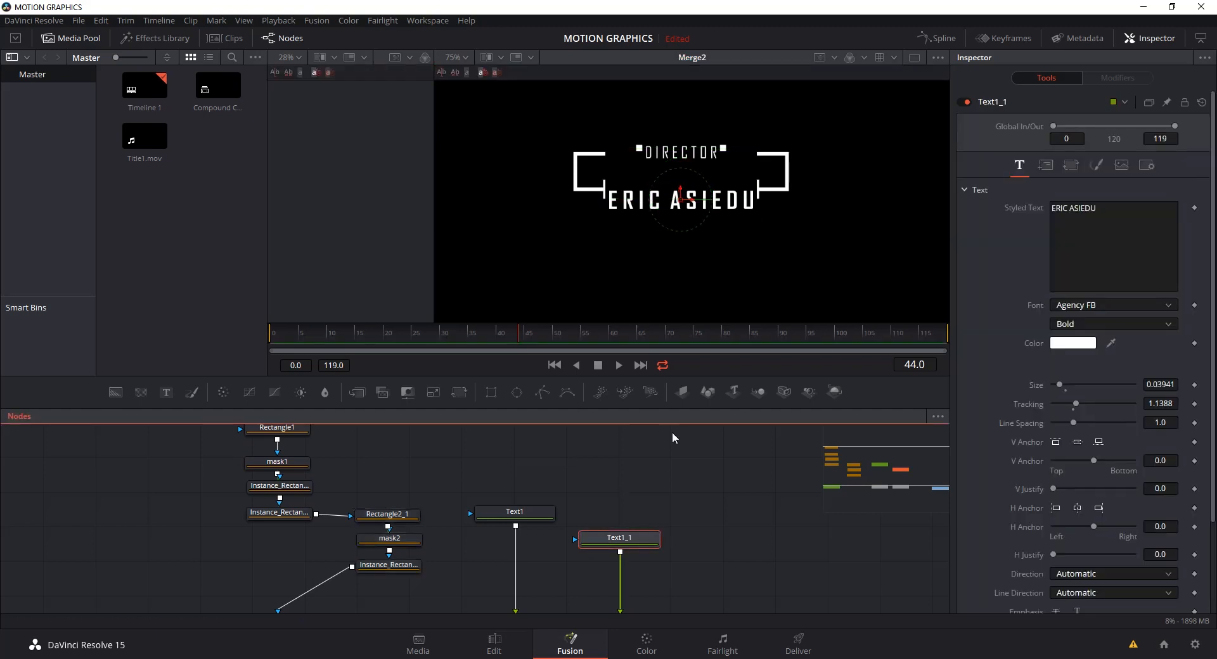
drag(683, 192, 686, 180)
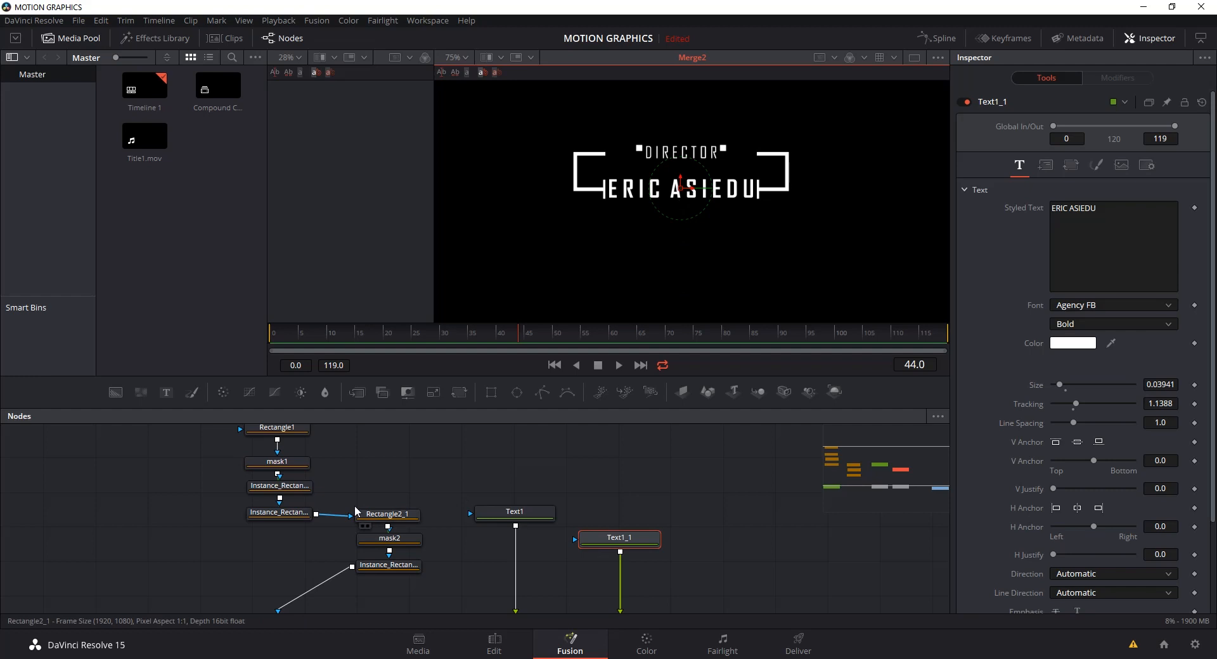
- Preview Rectangle1 and mask1 in the viewer and lower mask1 to a centre Y of about 0.534
scroll(367, 507, up, 3)
scroll(372, 517, down, 1)
click(301, 493)
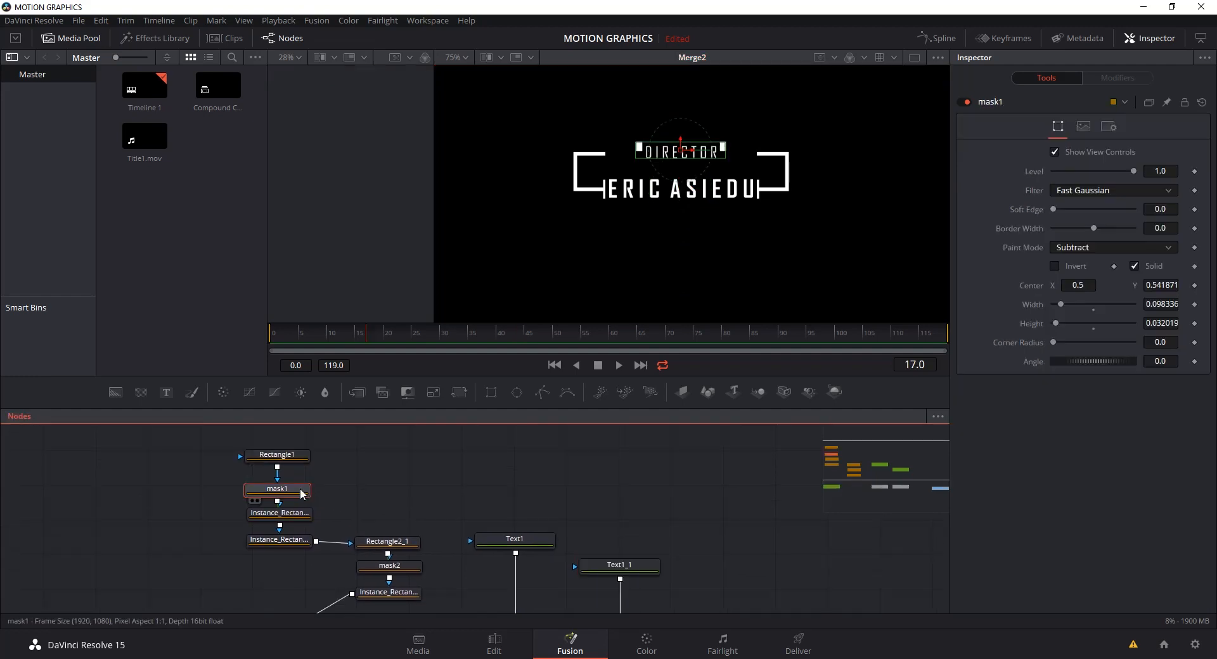
drag(299, 455, 637, 249)
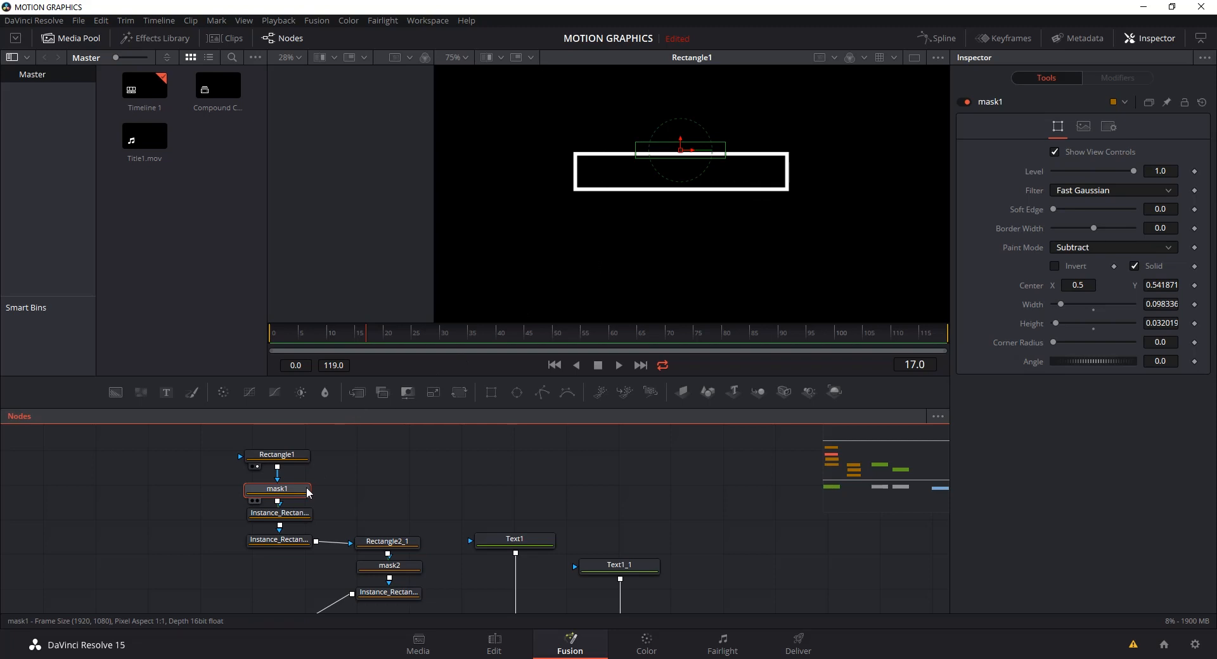
drag(304, 497, 632, 269)
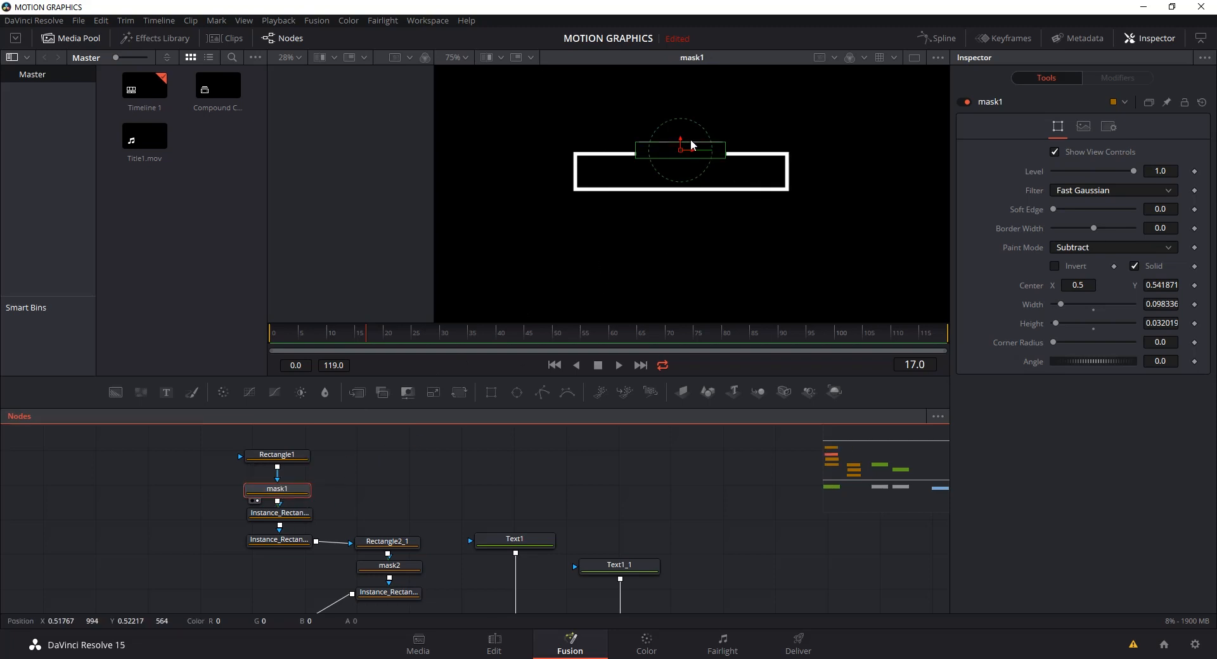
drag(680, 145, 682, 147)
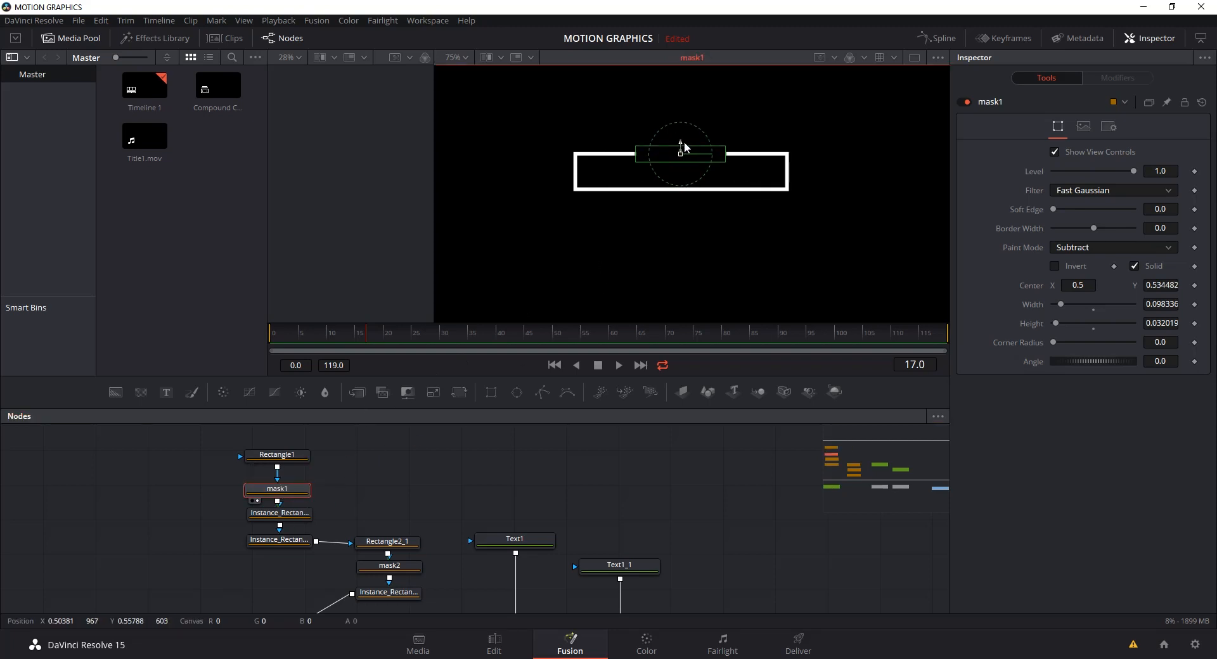
- Preview the remaining mask nodes one after another and reduce Instance_Rectangle2_1_1's height to about 0.049
drag(294, 520, 660, 198)
drag(279, 539, 641, 207)
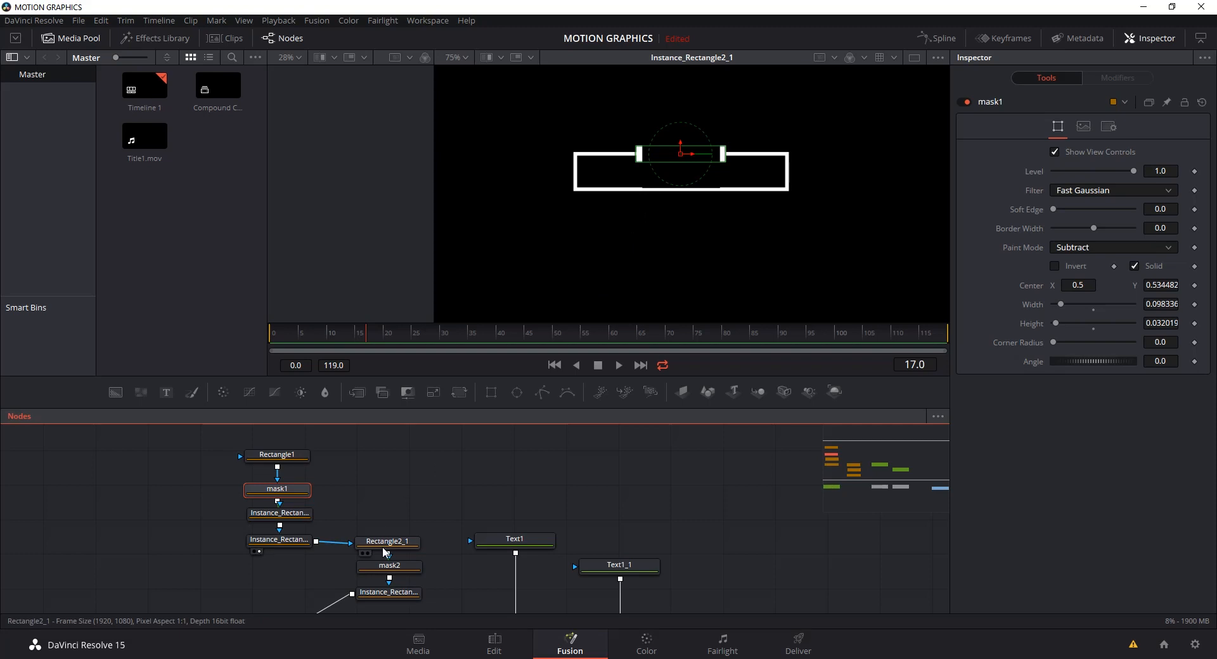
drag(391, 547, 655, 269)
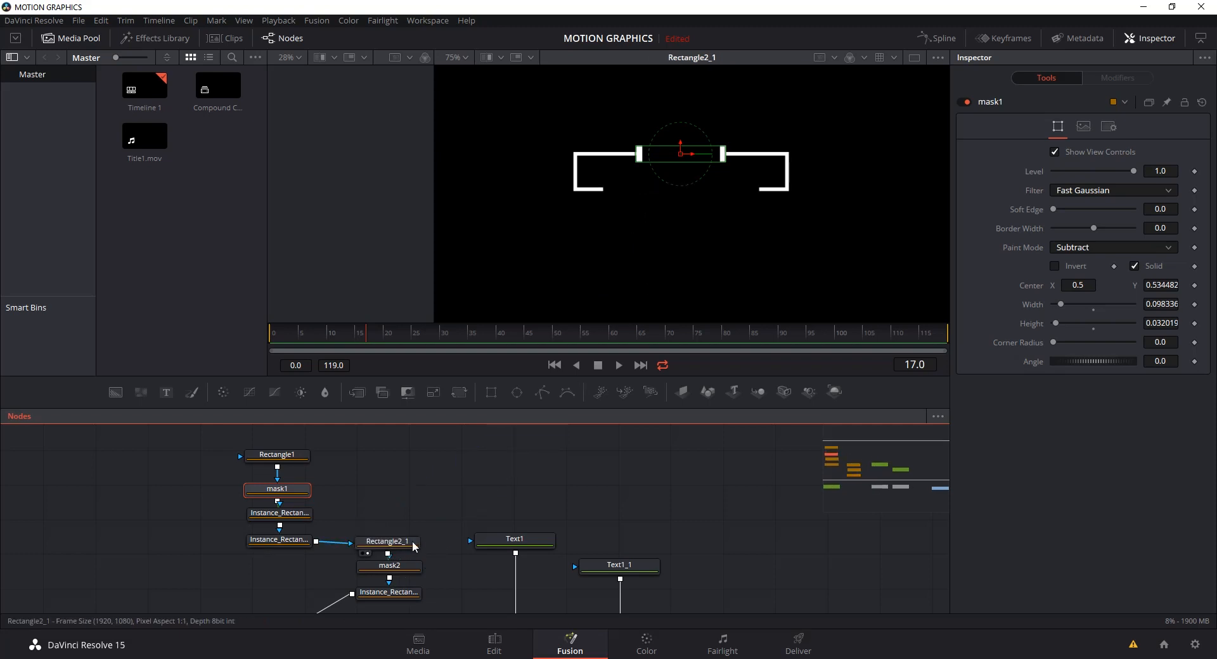
drag(406, 570, 636, 234)
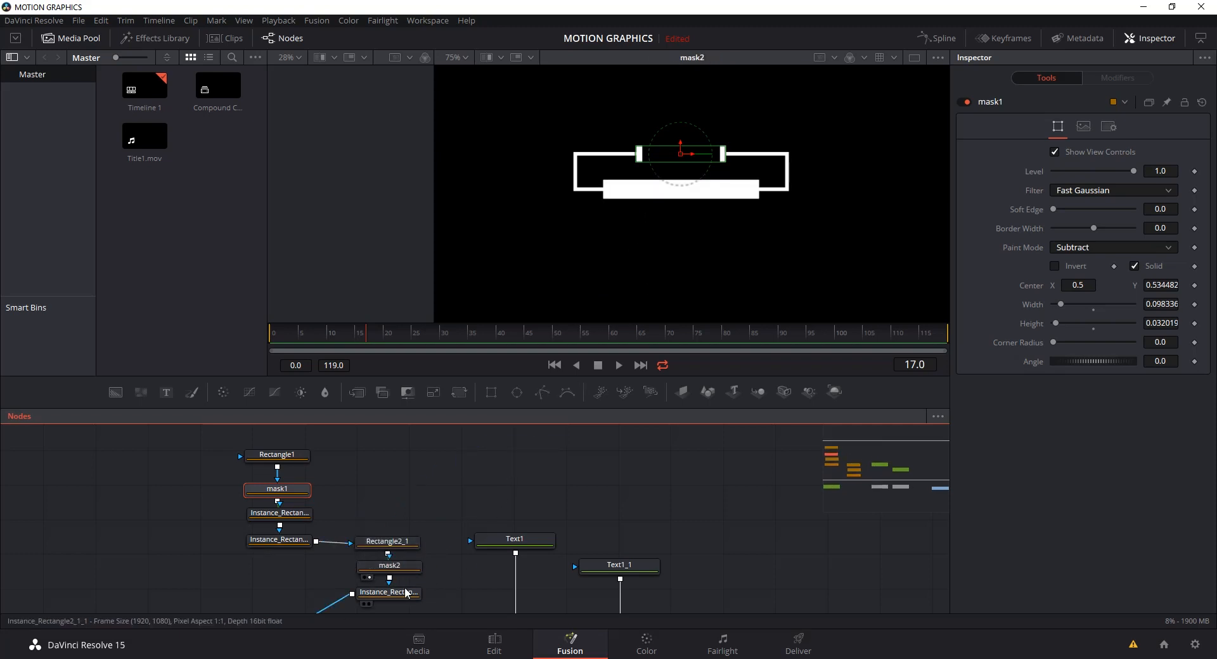
drag(410, 591, 693, 279)
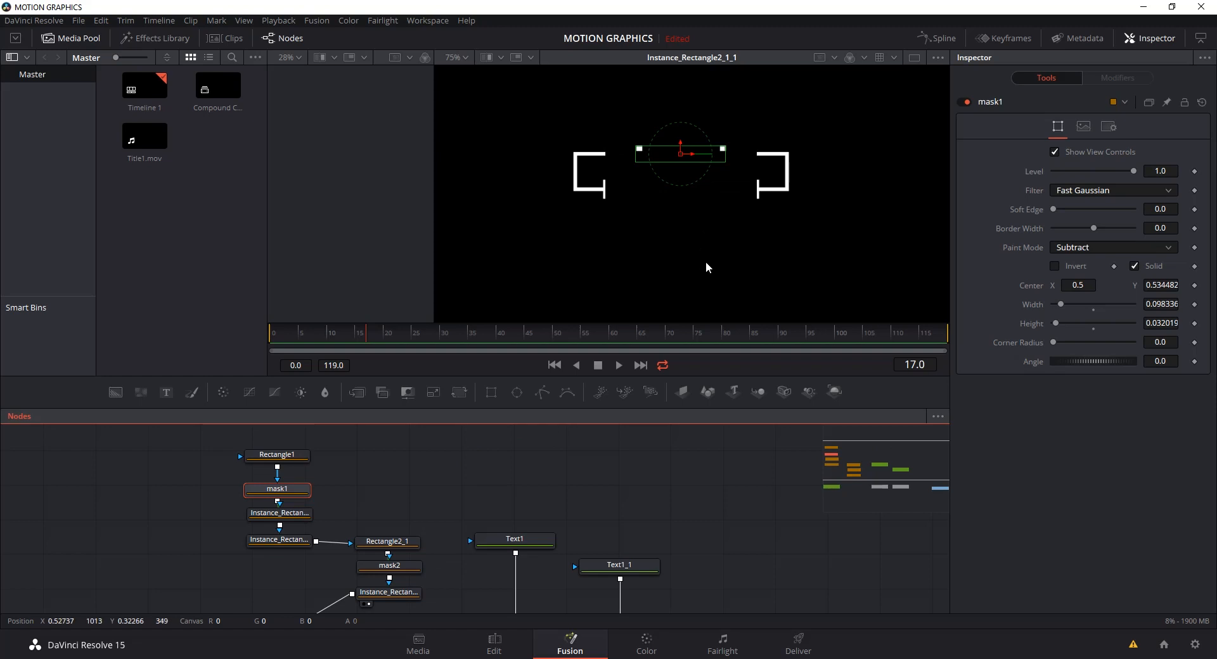
drag(397, 608, 398, 591)
click(398, 590)
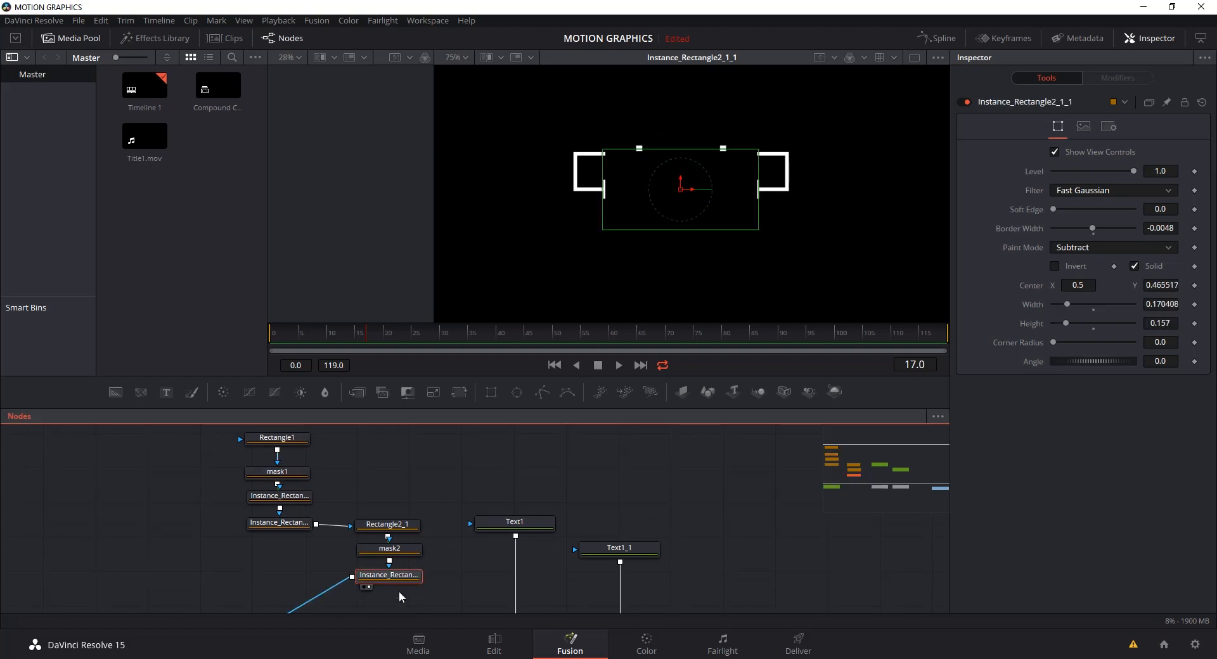
drag(677, 522, 689, 469)
drag(703, 149, 691, 178)
- Preview the Merge2 composite in the viewer
click(755, 482)
drag(728, 486, 732, 432)
drag(655, 525, 728, 280)
drag(724, 519, 703, 552)
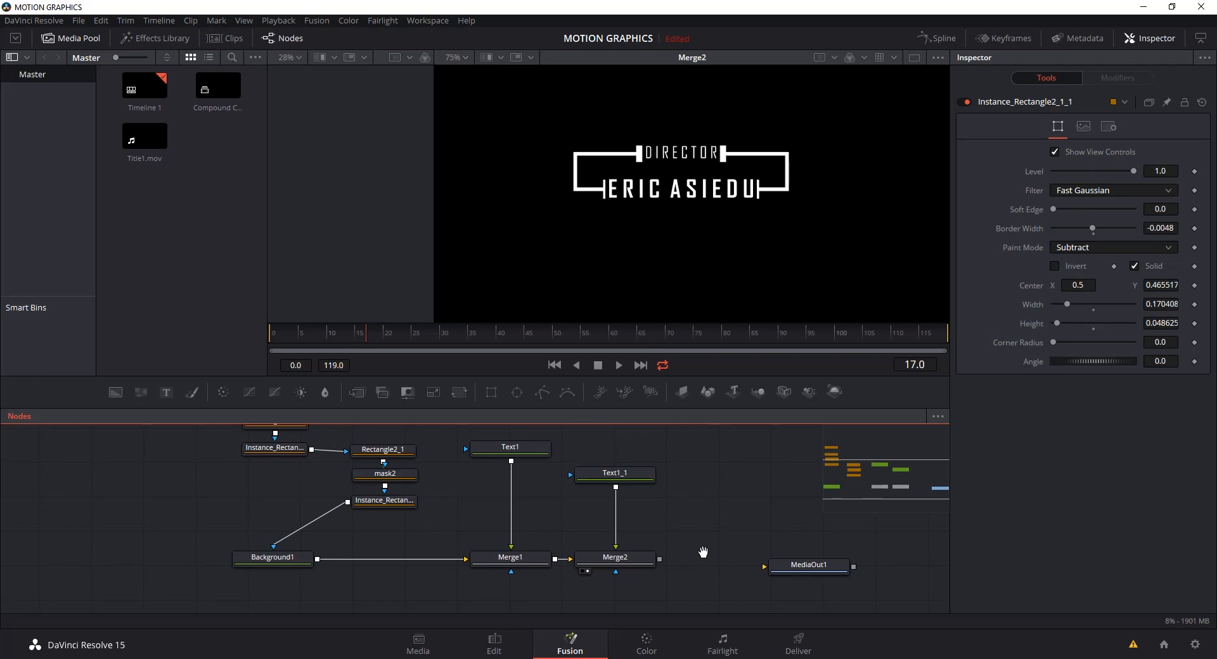
drag(706, 507, 701, 559)
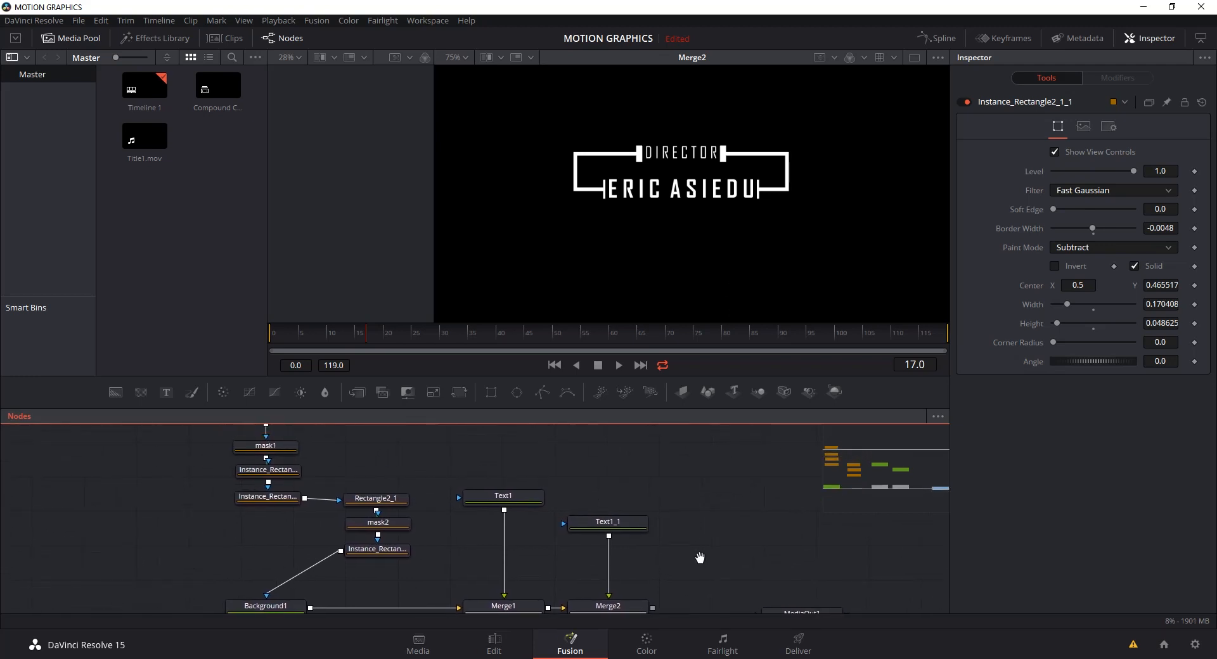
- Tidy the node layout by shifting the Rectangle2_1 mask group down slightly and moving Text1_1 and Merge2 away from Text1 and Merge1
scroll(699, 536, down, 3)
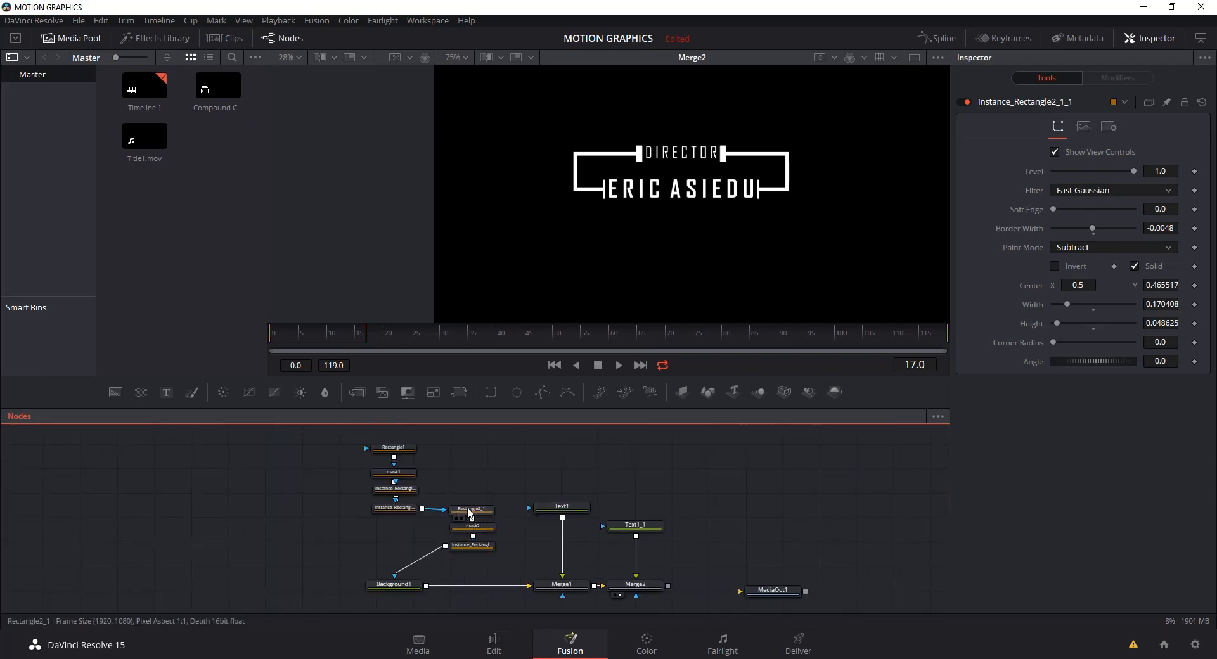
drag(495, 567, 475, 513)
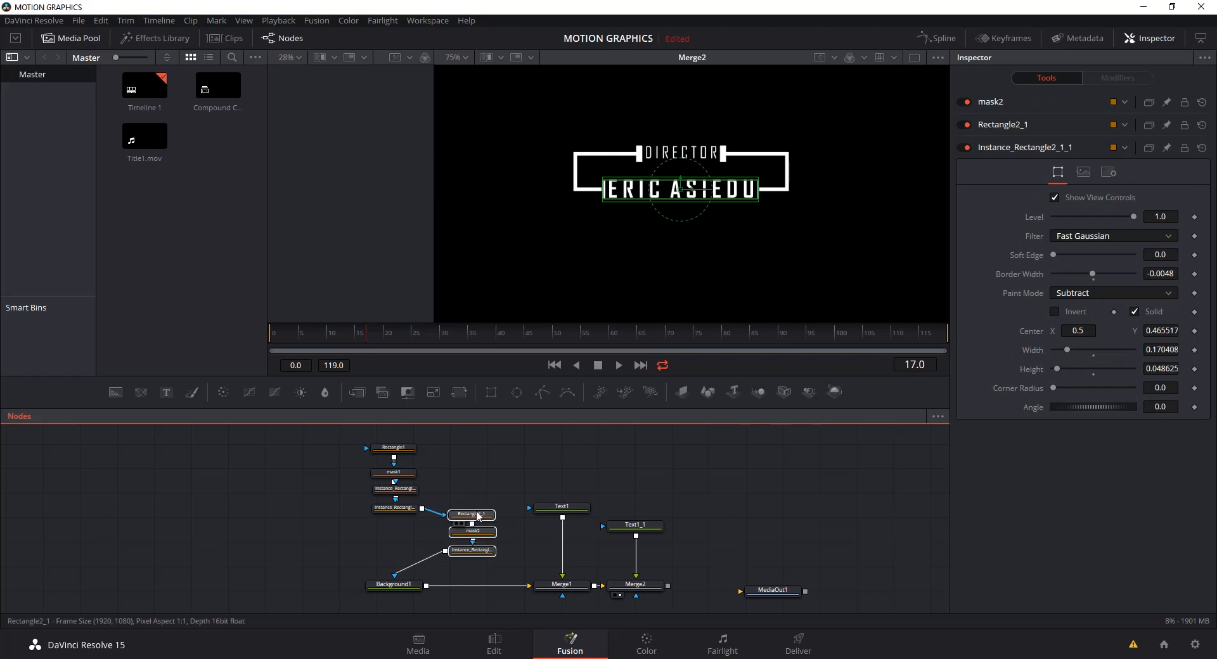
click(492, 479)
drag(717, 509, 682, 488)
drag(631, 591, 582, 497)
click(598, 568)
drag(728, 470, 745, 530)
drag(699, 496, 725, 517)
drag(552, 479, 497, 433)
- Narrow mask1 to a width of 0.039 to test how the upper gap closes over the DIRECTOR text
scroll(547, 479, up, 2)
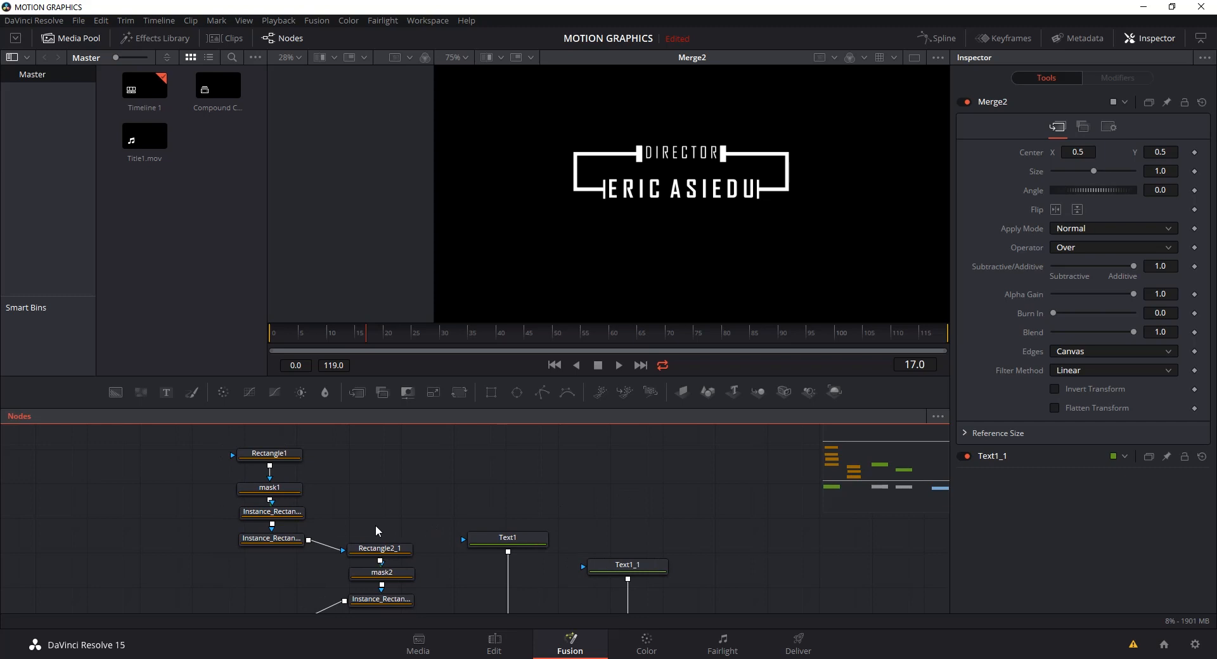
click(288, 487)
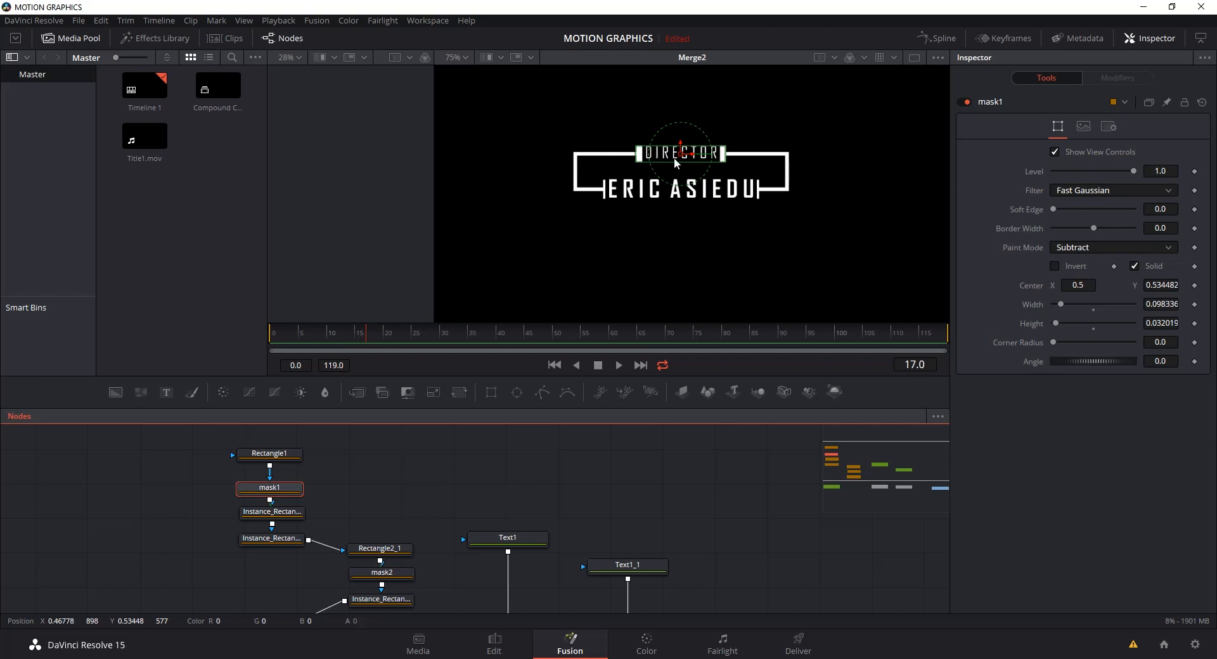
click(380, 500)
click(280, 488)
drag(1061, 305, 1057, 308)
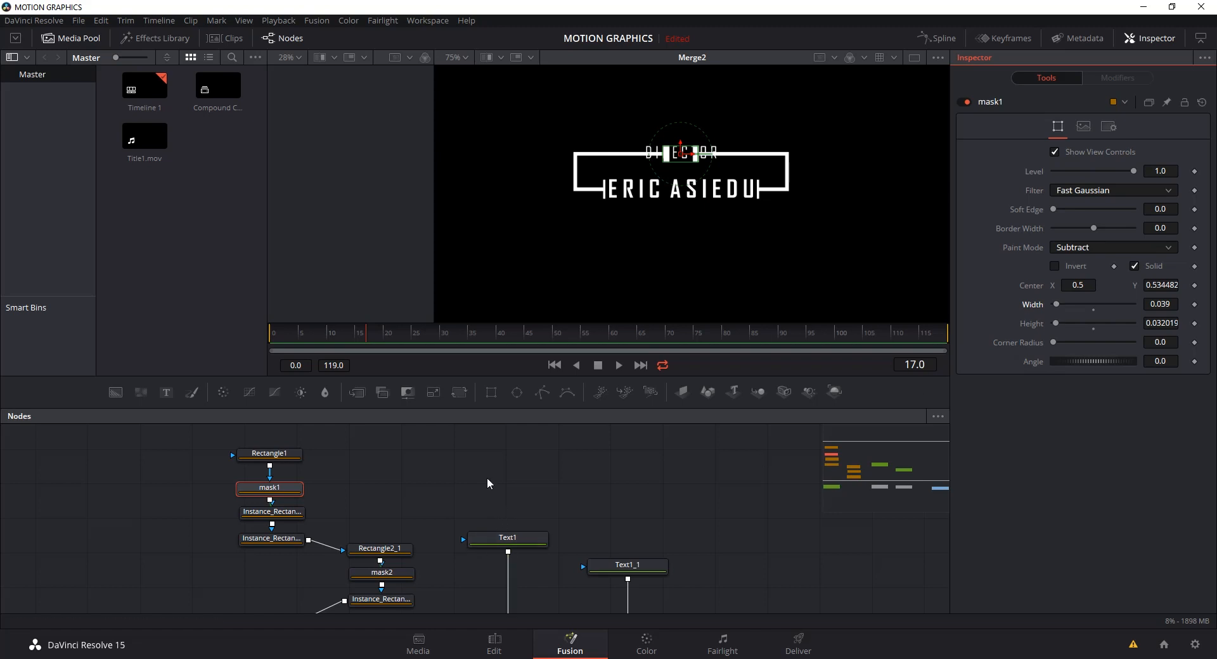
- Connect Instance_Rectangle2's output to Text1's mask input and test the masking with mask1's width at 0.0538
drag(379, 459, 383, 497)
drag(383, 537, 376, 497)
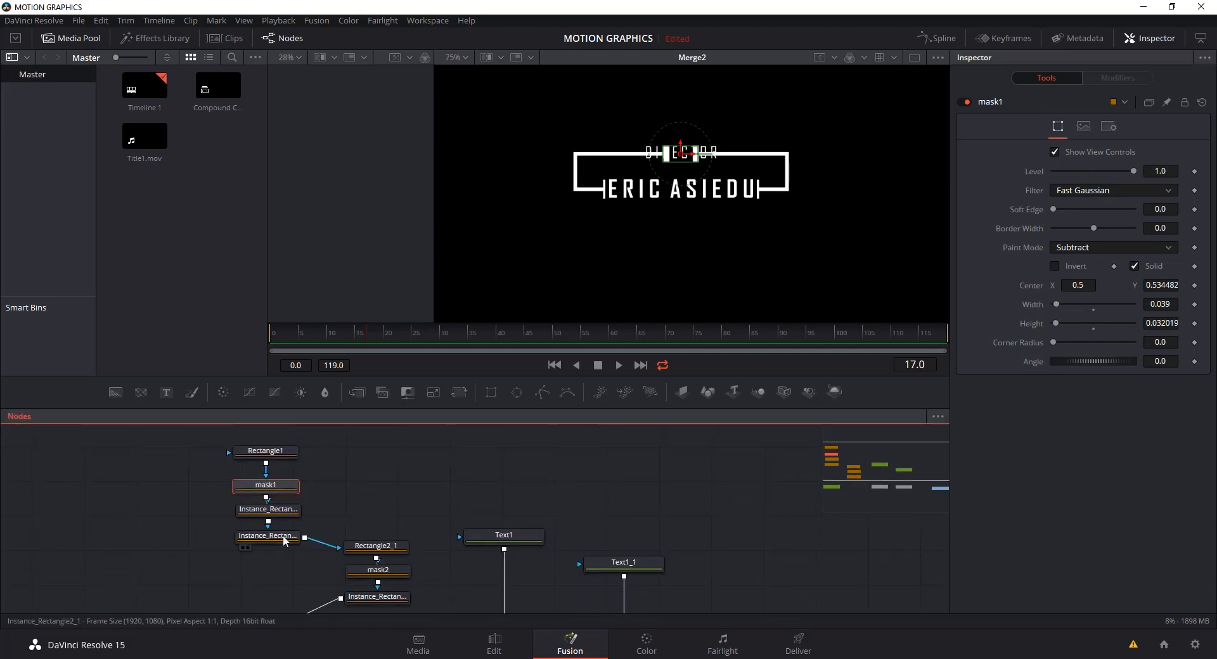
drag(269, 502, 376, 511)
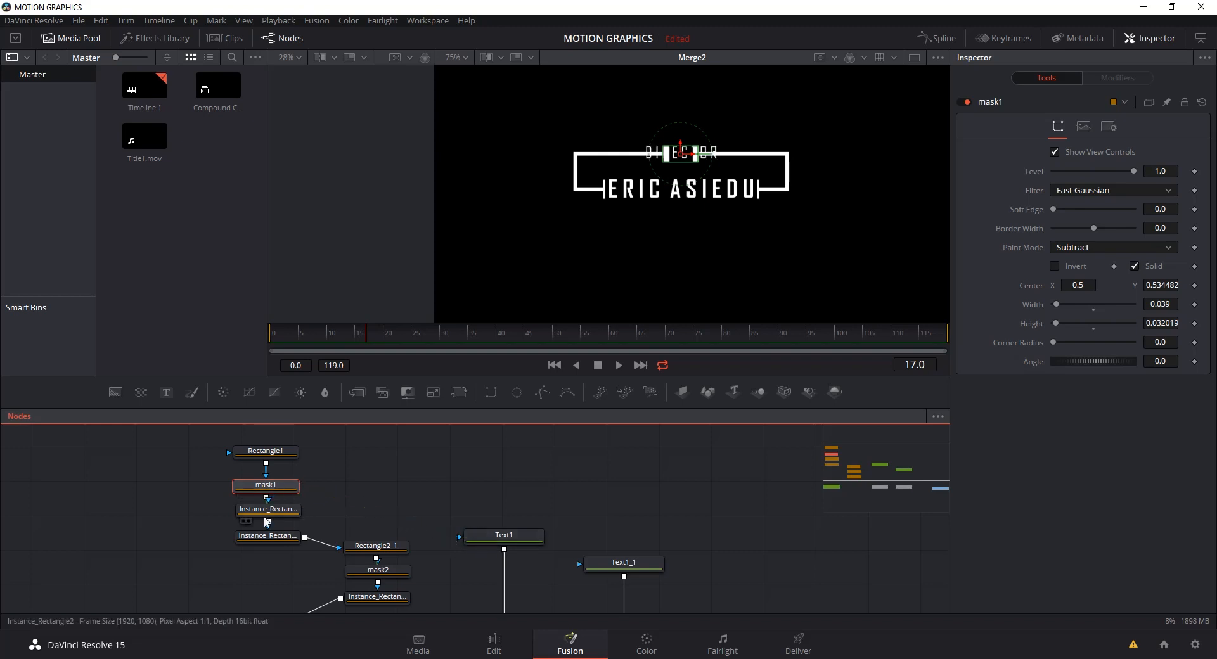
drag(269, 524, 503, 545)
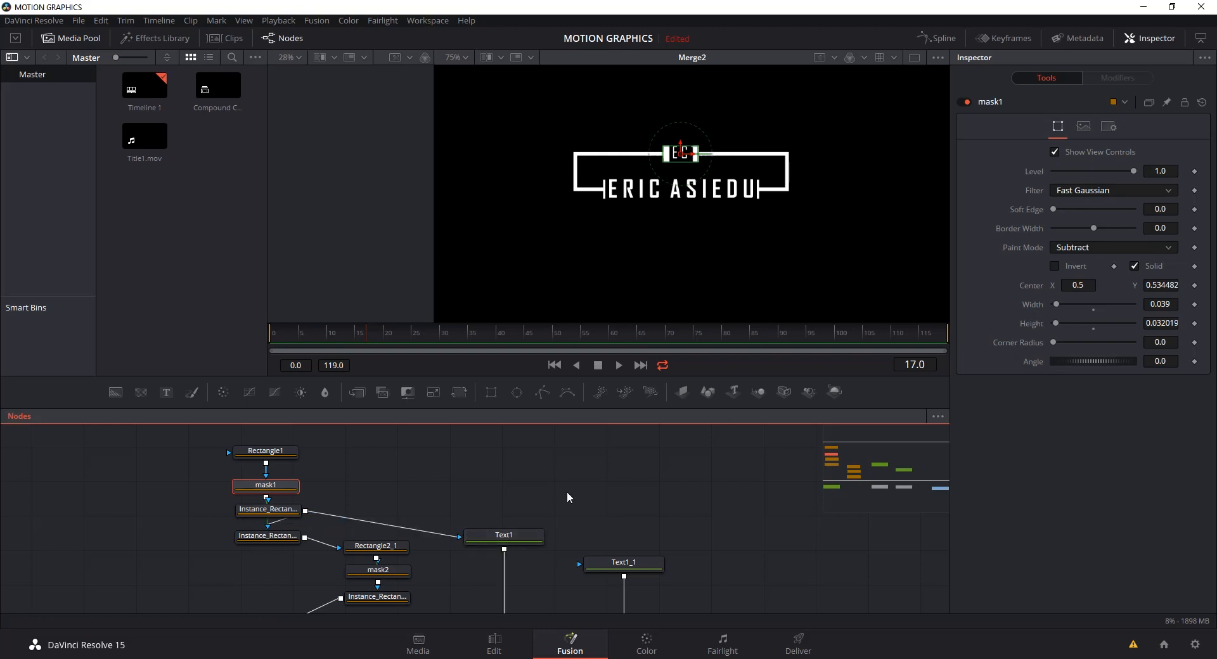
drag(1056, 304, 1085, 302)
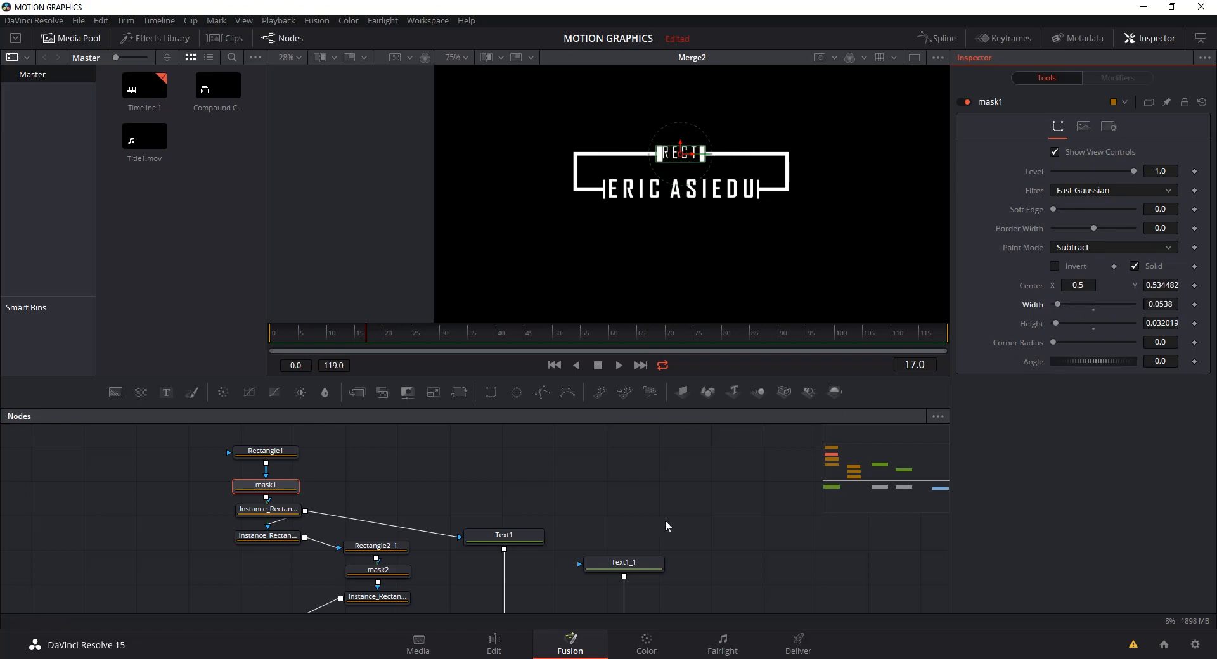
- Connect mask2's output to the mask input of Text1_1
drag(664, 520, 664, 471)
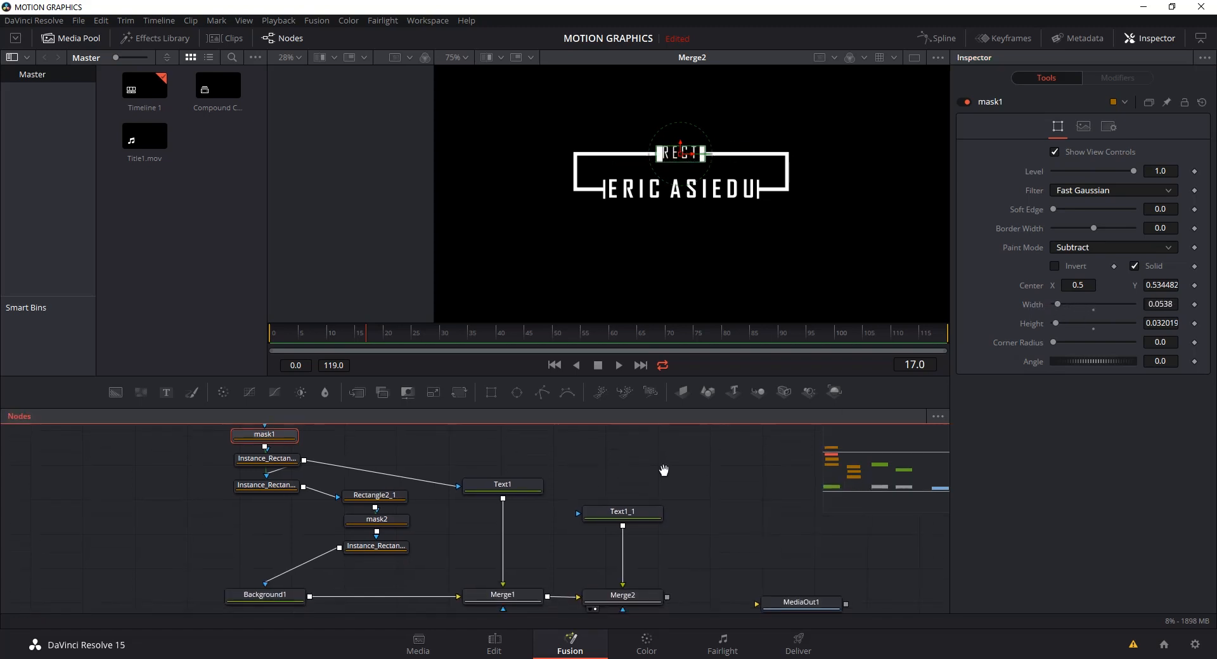
click(404, 522)
click(397, 549)
drag(378, 534, 615, 517)
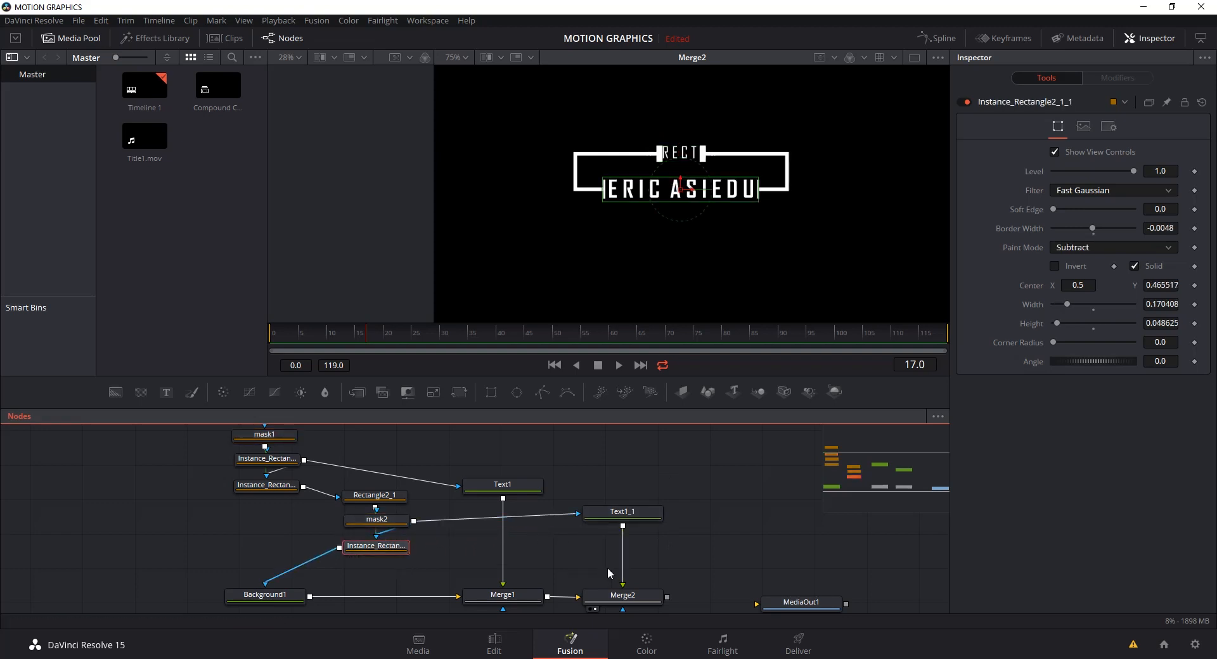
- Collapse mask2's width completely and set mask1's width to 0.0 so both gaps in the outline are closed
click(402, 521)
drag(1067, 304, 903, 364)
click(266, 435)
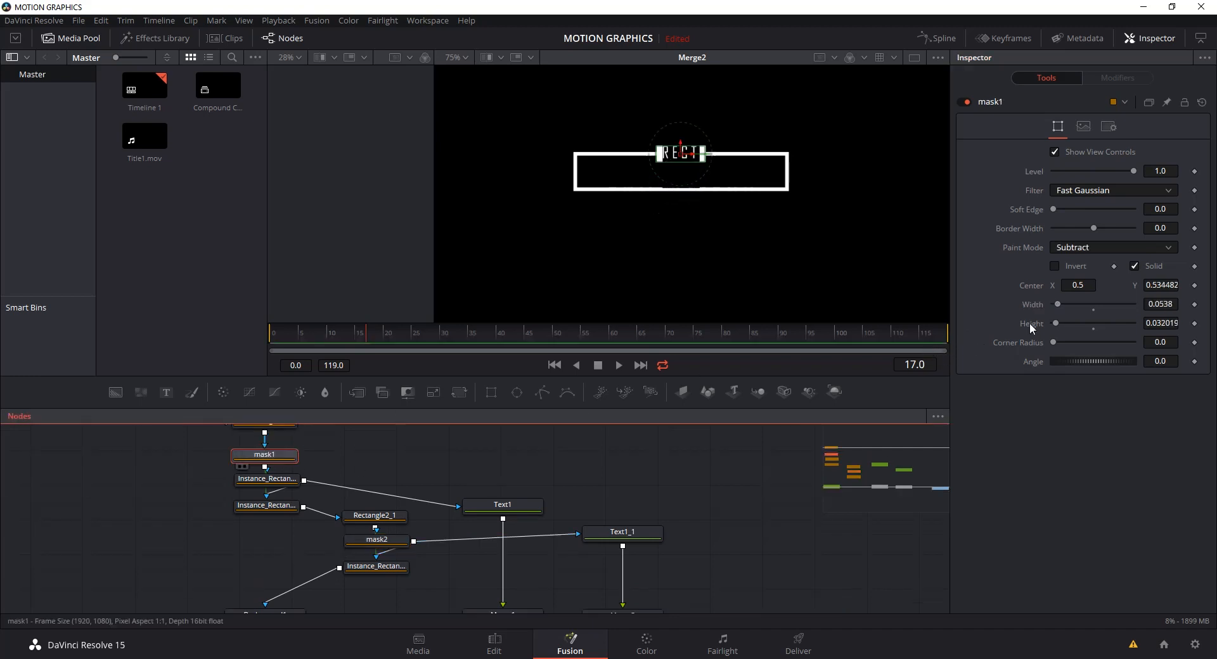
drag(1060, 307, 1051, 306)
- Animate Rectangle1's width with a keyframe at frame 30 and a width of 0.0 at frame 0, and play it back
drag(604, 481, 619, 550)
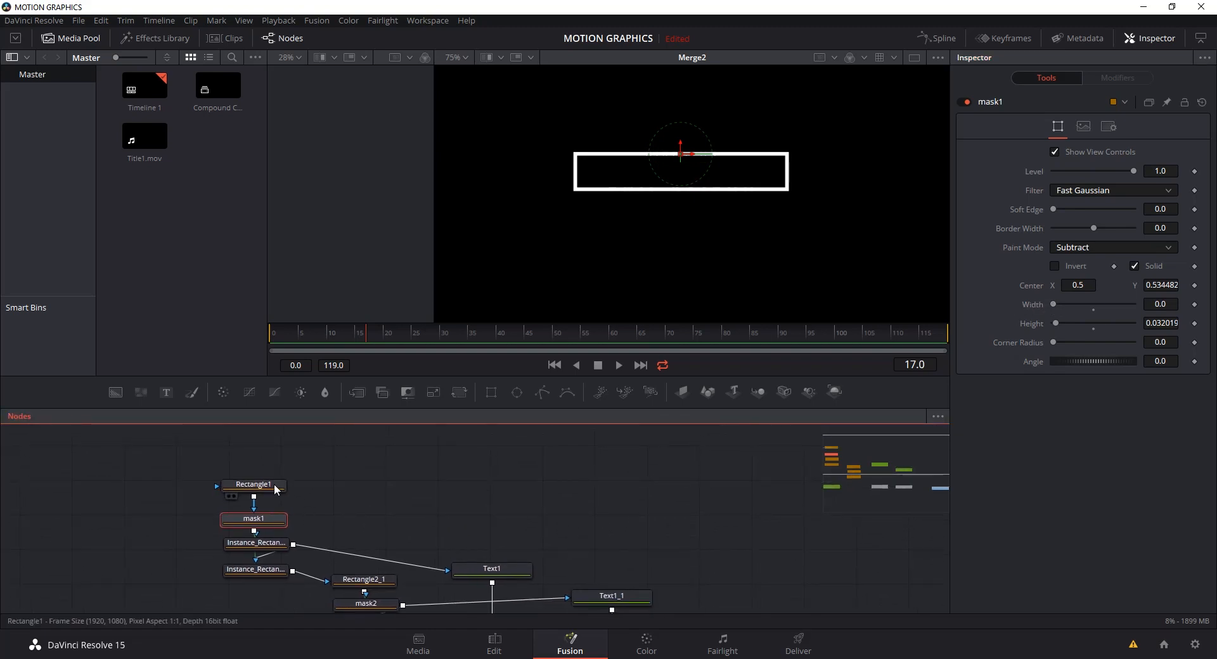
click(267, 486)
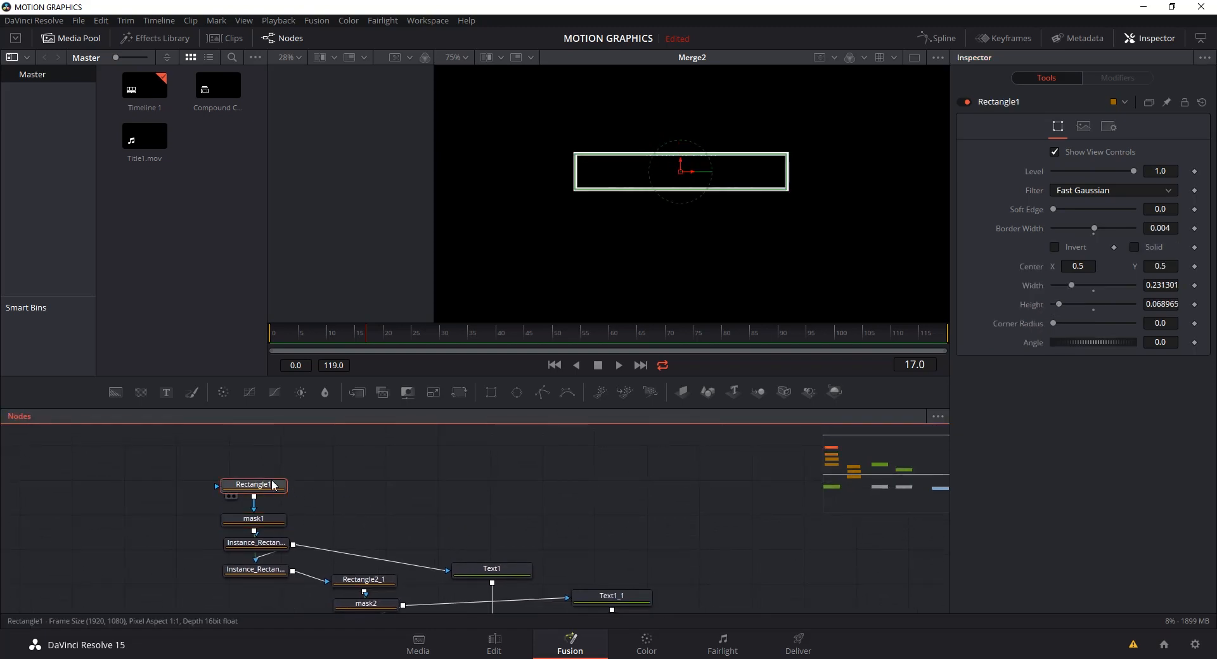
drag(366, 334, 443, 338)
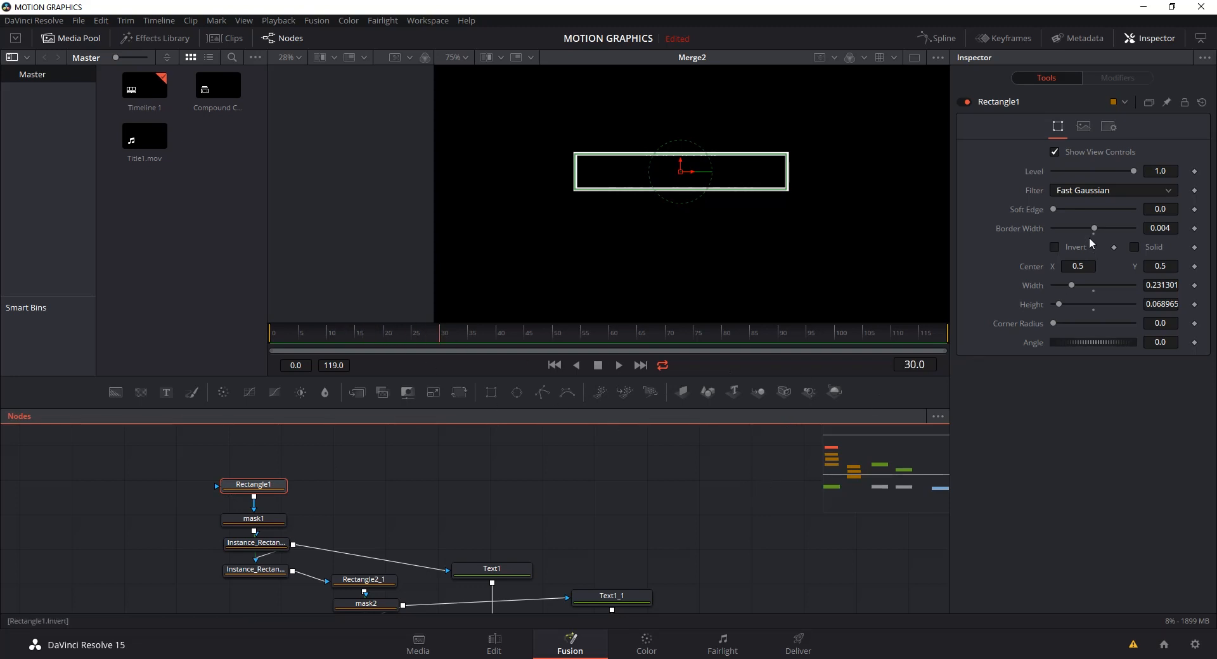
right_click(1071, 287)
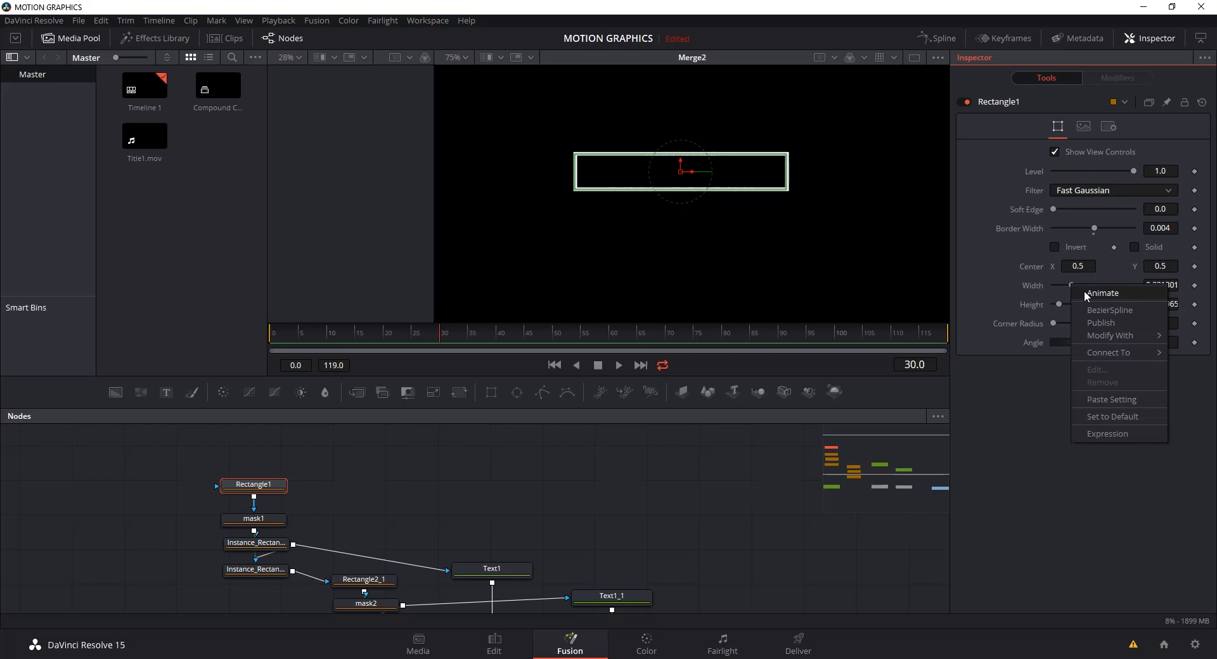
click(1103, 293)
drag(388, 334, 239, 338)
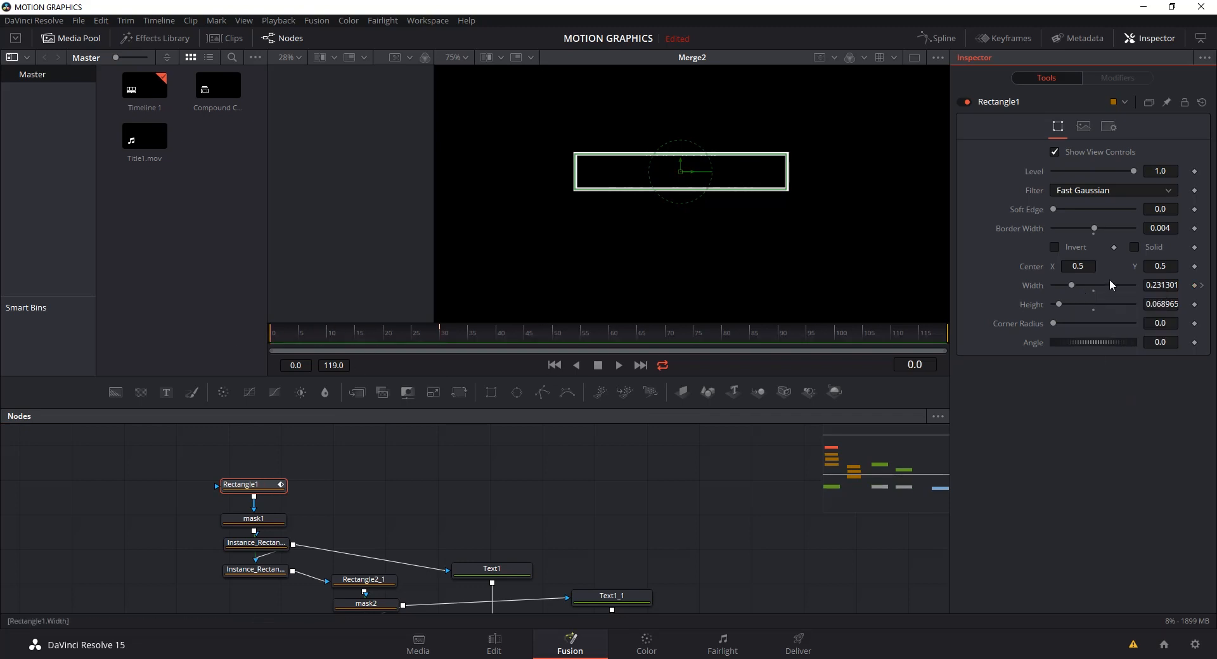
drag(1065, 290, 1052, 288)
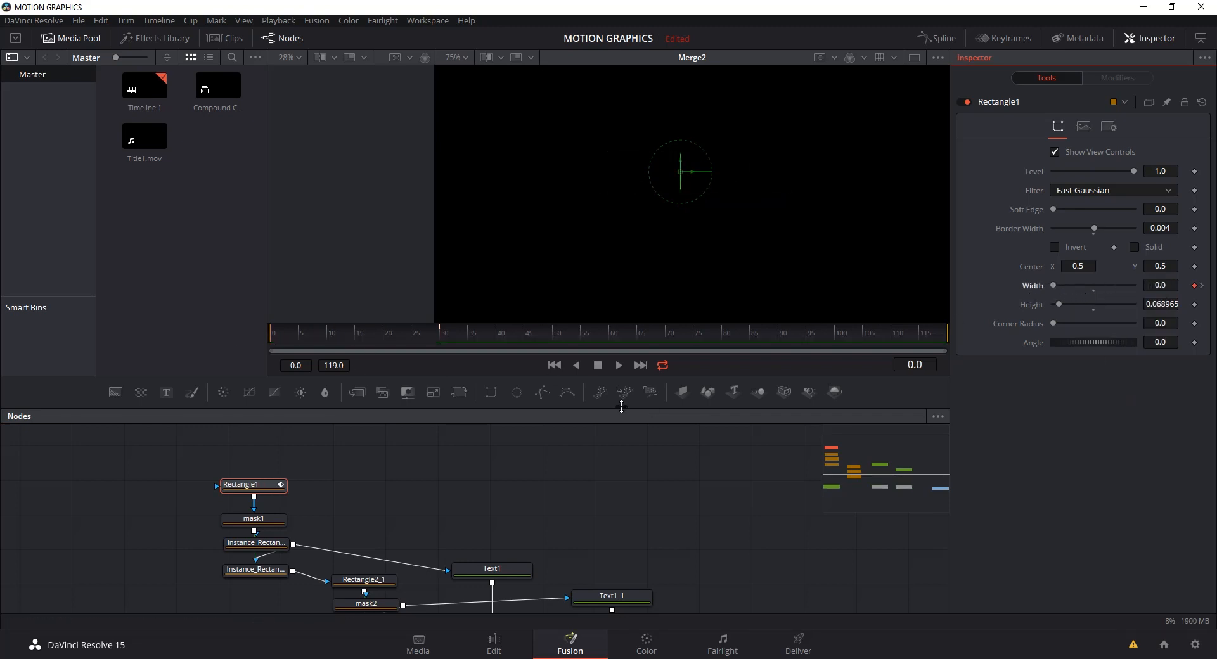
click(617, 366)
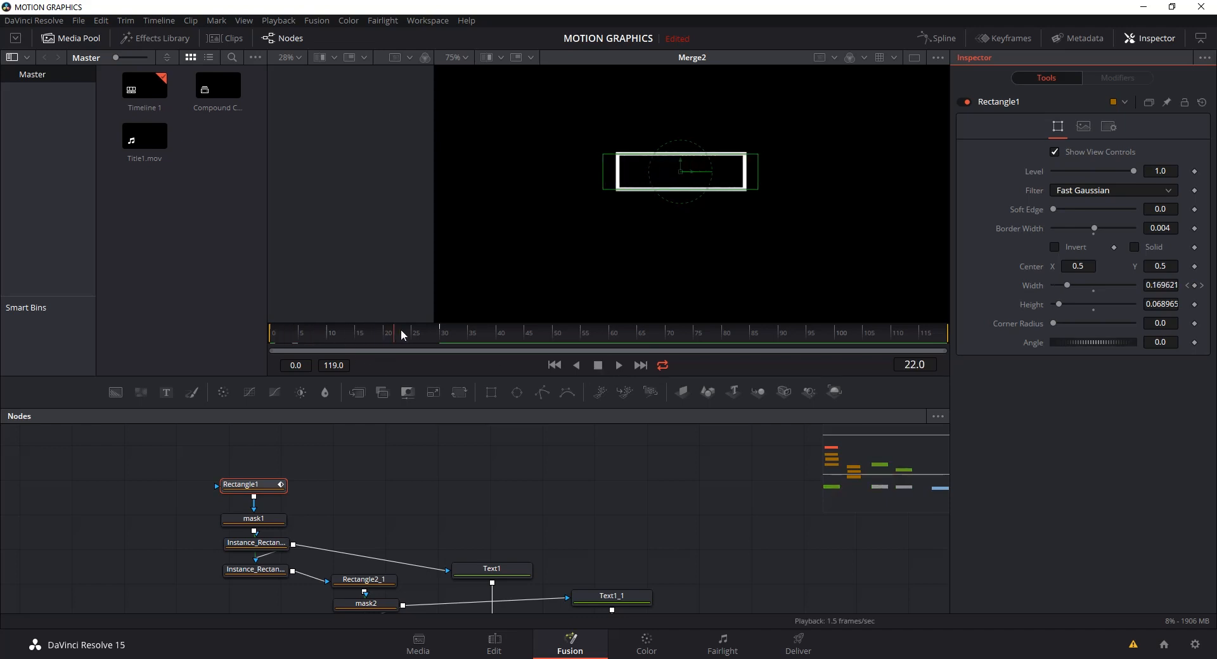
- Display Rectangle1's Width curve in the Spline editor and smooth all of its keyframes
right_click(1068, 286)
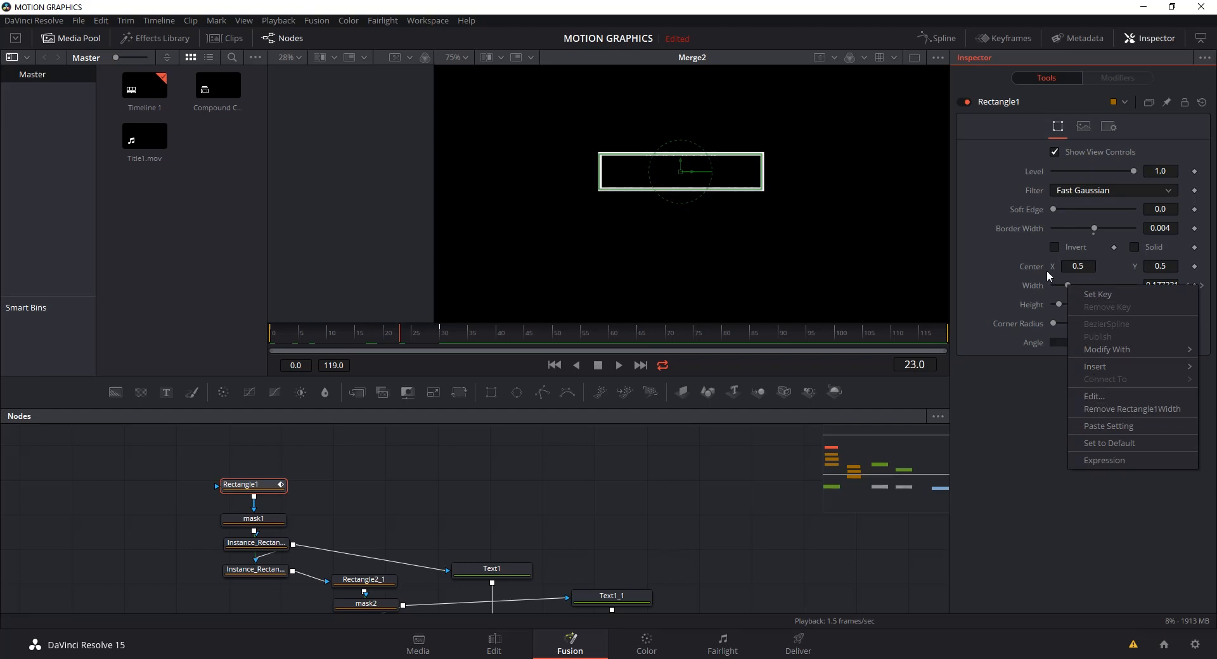
click(1098, 397)
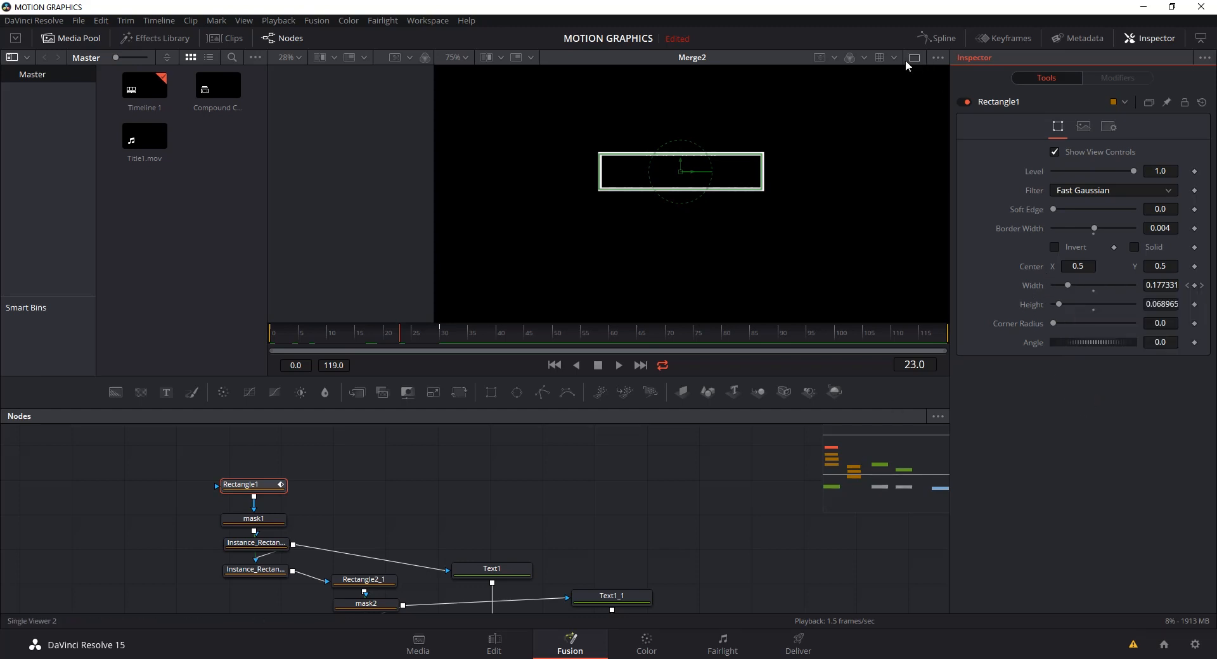
click(940, 40)
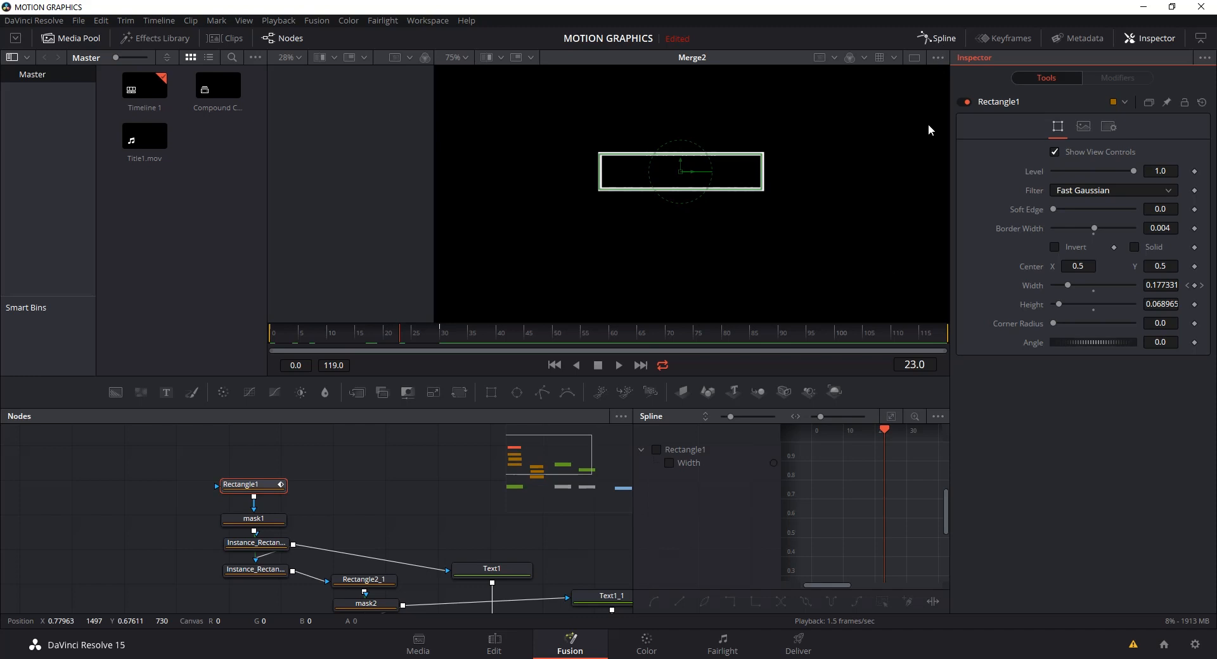
click(668, 463)
drag(917, 536, 908, 530)
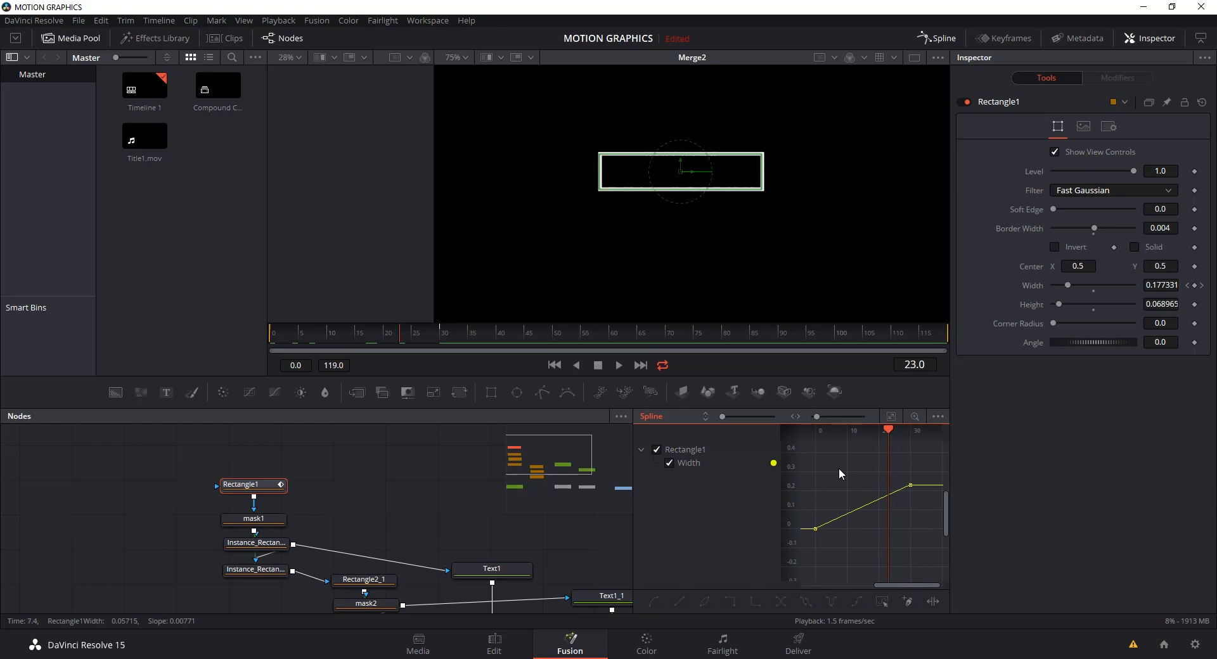
key(ctrl+a)
key(s)
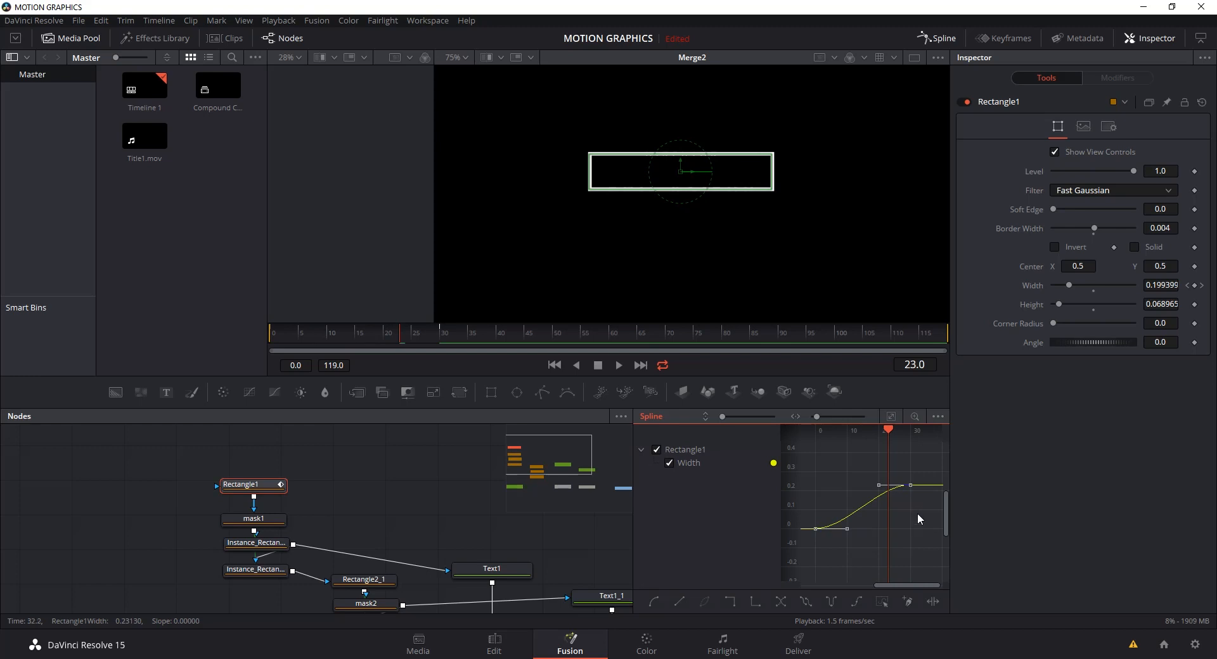
- Reshape Rectangle1's Width curve with a long, flat ease-out handle at frame 30 and a short handle at frame 0, checking the motion
click(891, 417)
drag(783, 536, 723, 536)
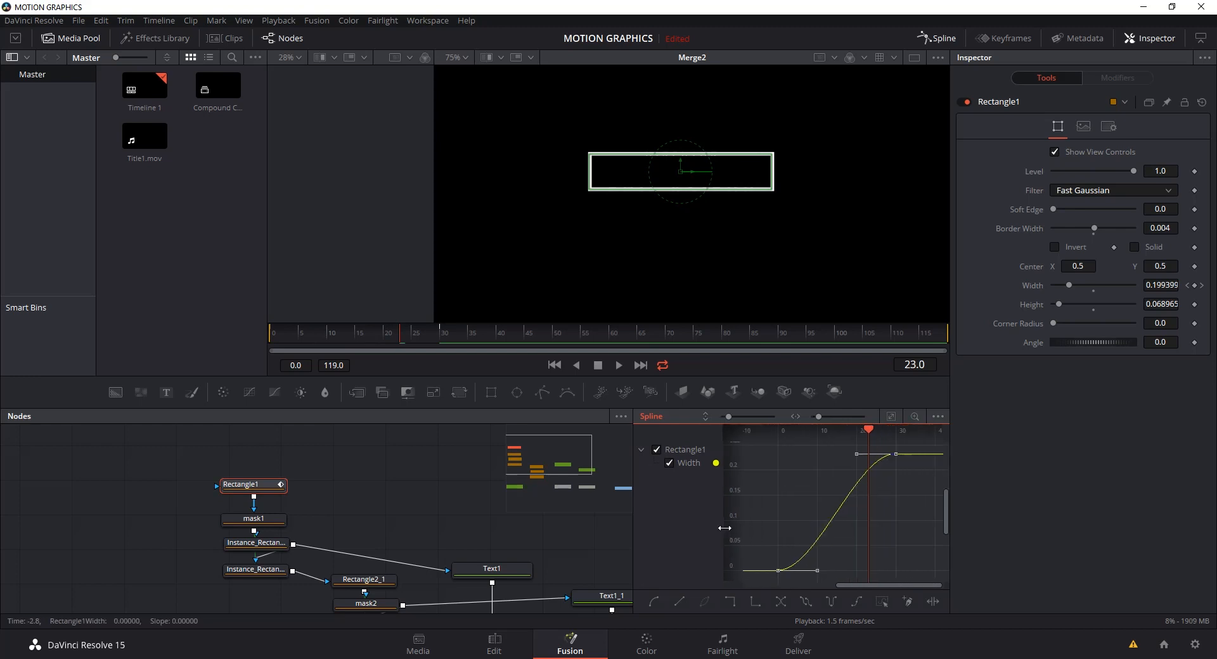
click(894, 455)
drag(856, 454, 806, 451)
click(778, 571)
drag(817, 570, 801, 567)
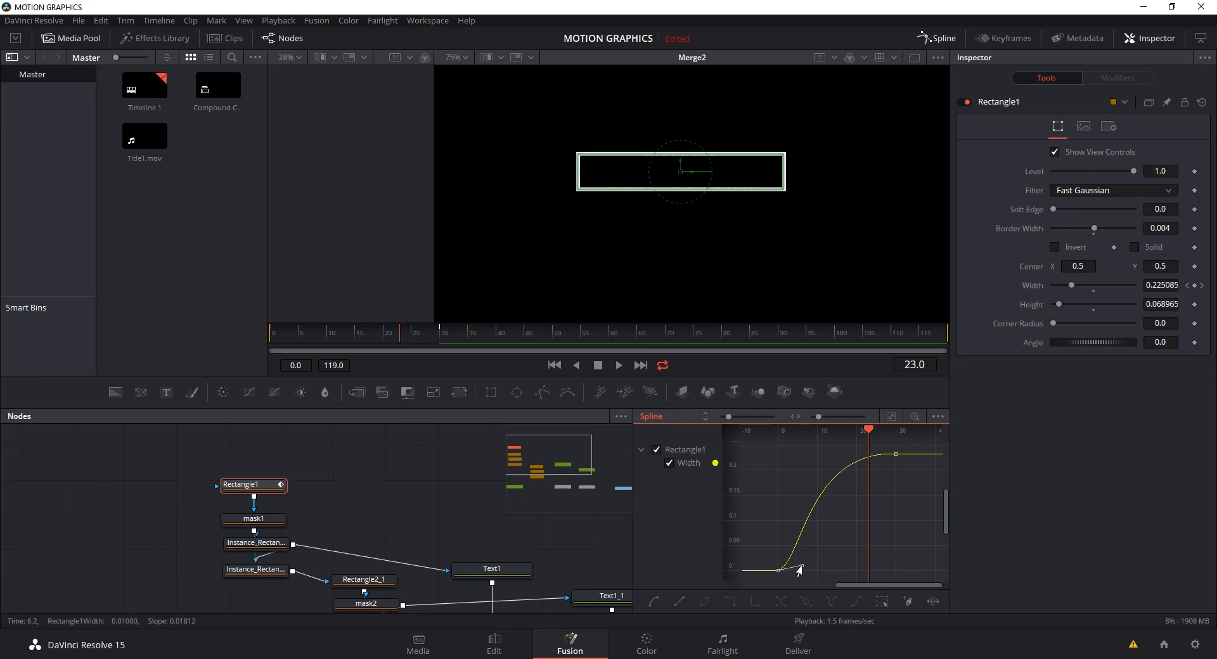
click(895, 455)
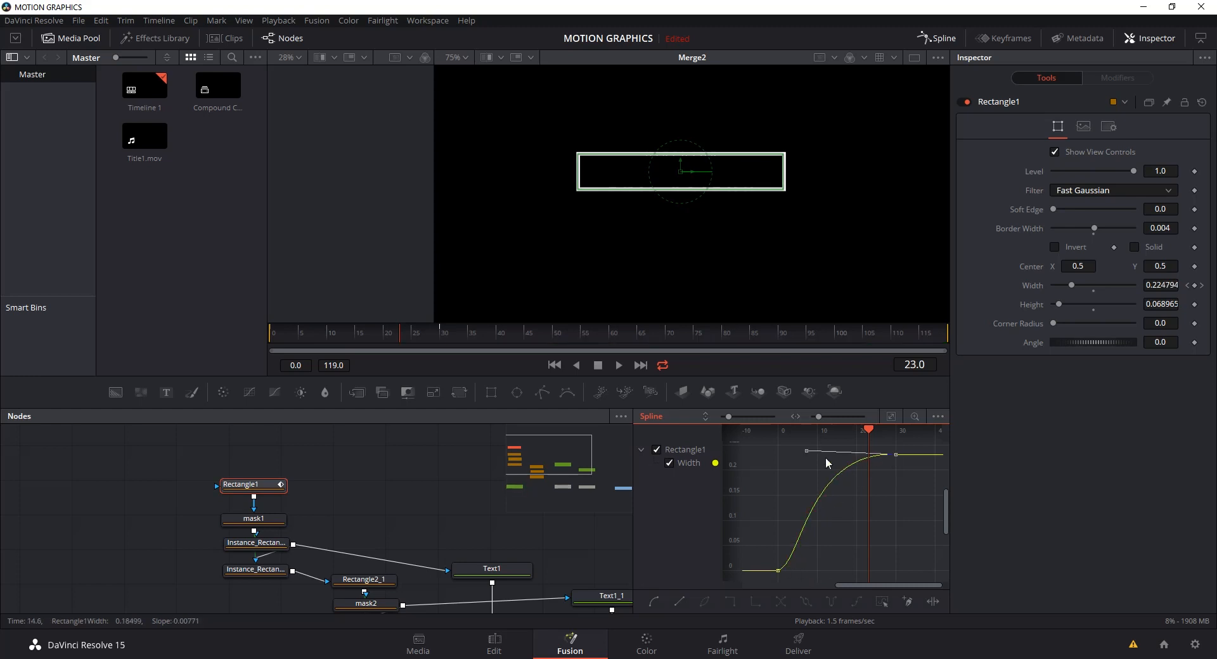
drag(806, 452, 809, 455)
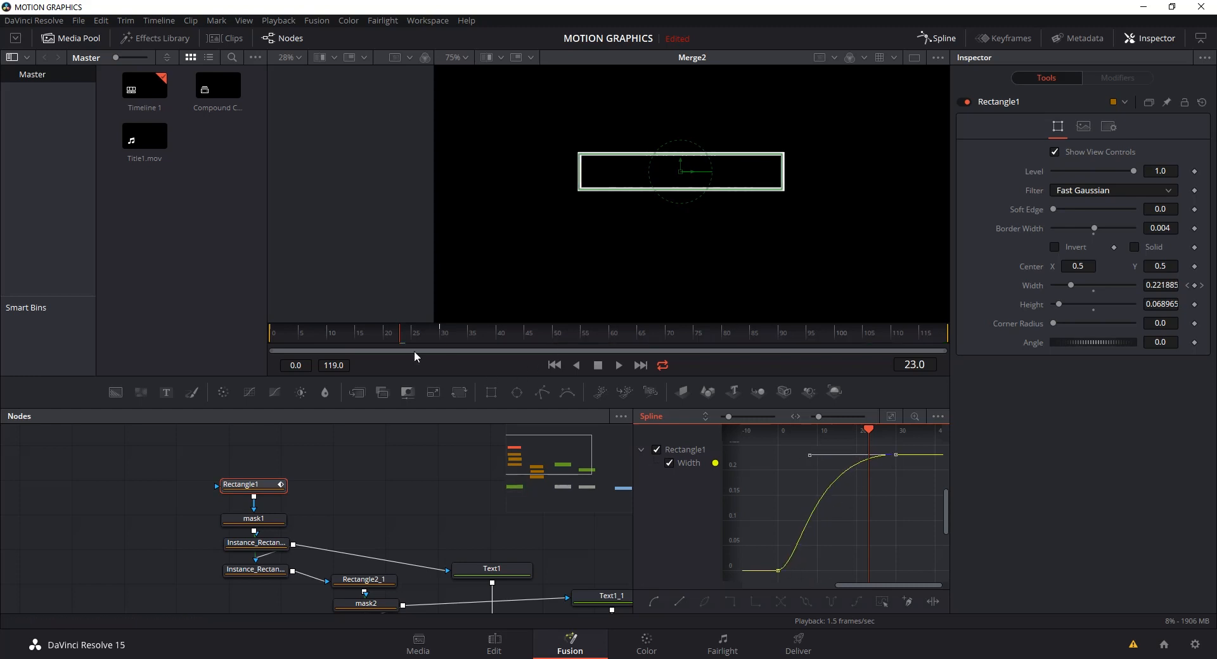
drag(295, 334, 357, 332)
- Add an expression to mask1's width and start it with a reference to Rectangle1
drag(207, 439, 640, 569)
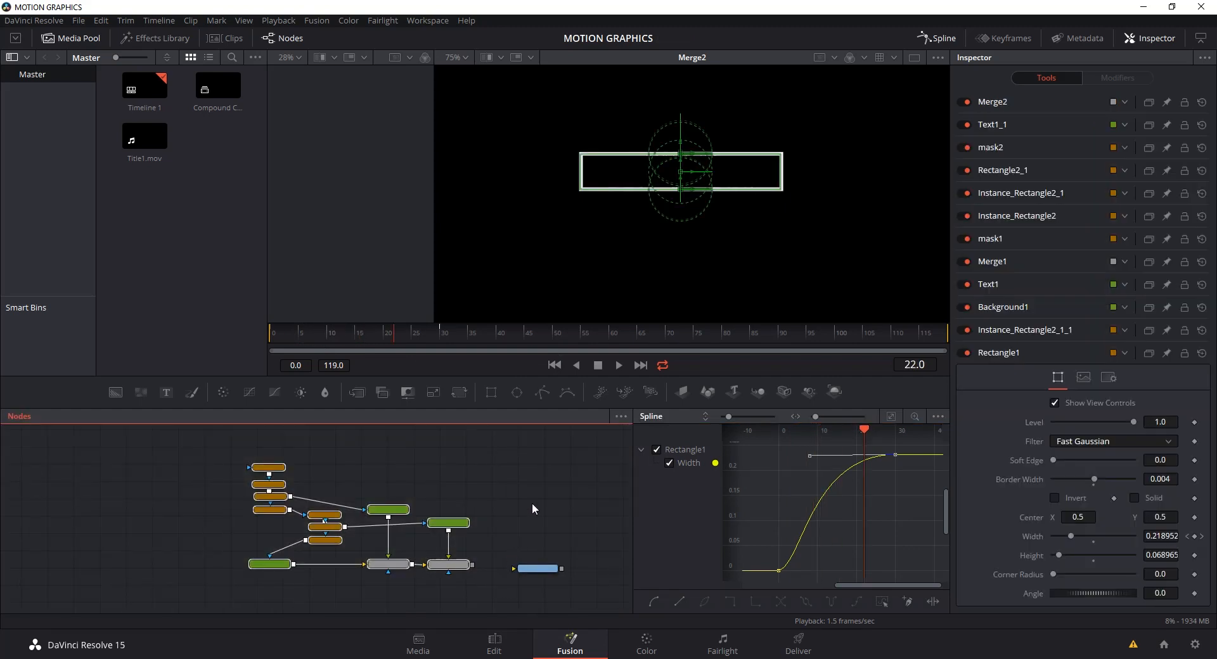
click(506, 519)
scroll(504, 519, up, 3)
drag(271, 443, 219, 492)
click(162, 498)
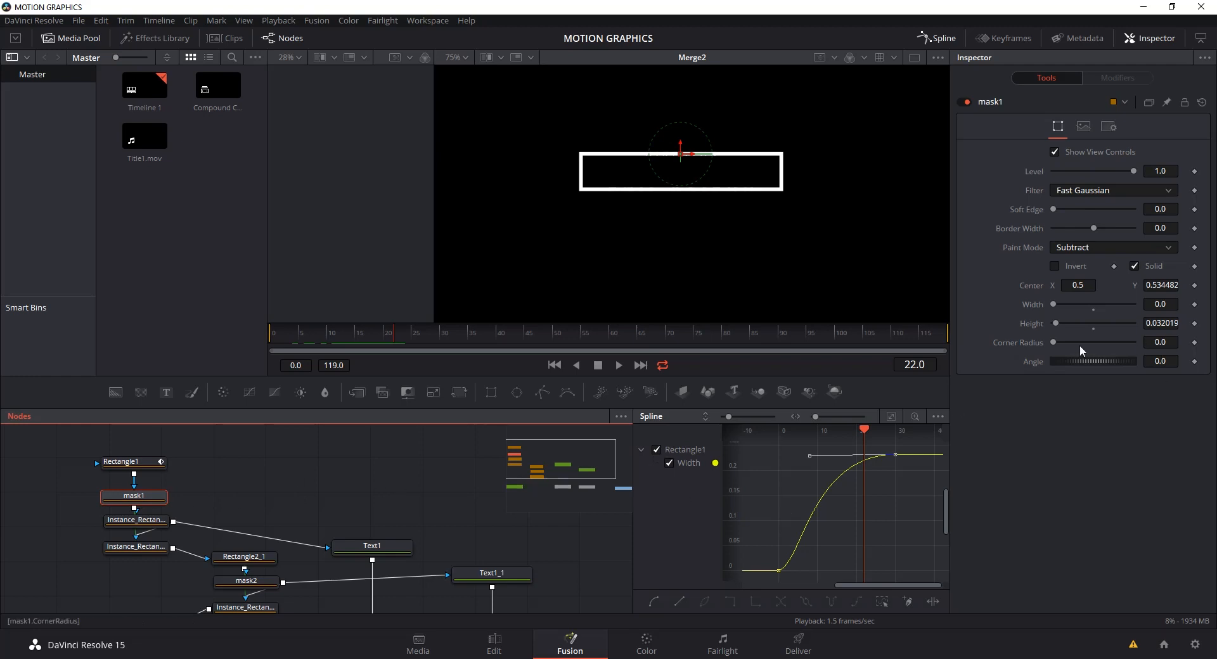
right_click(1055, 307)
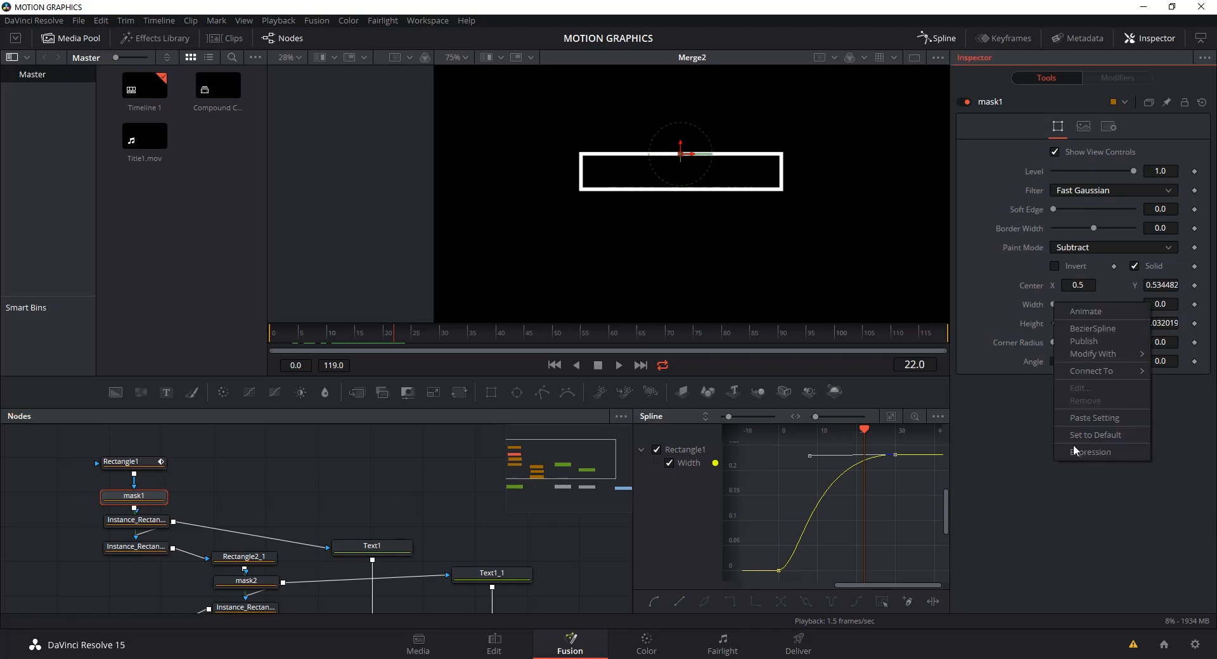
click(1089, 452)
drag(1099, 320, 1045, 342)
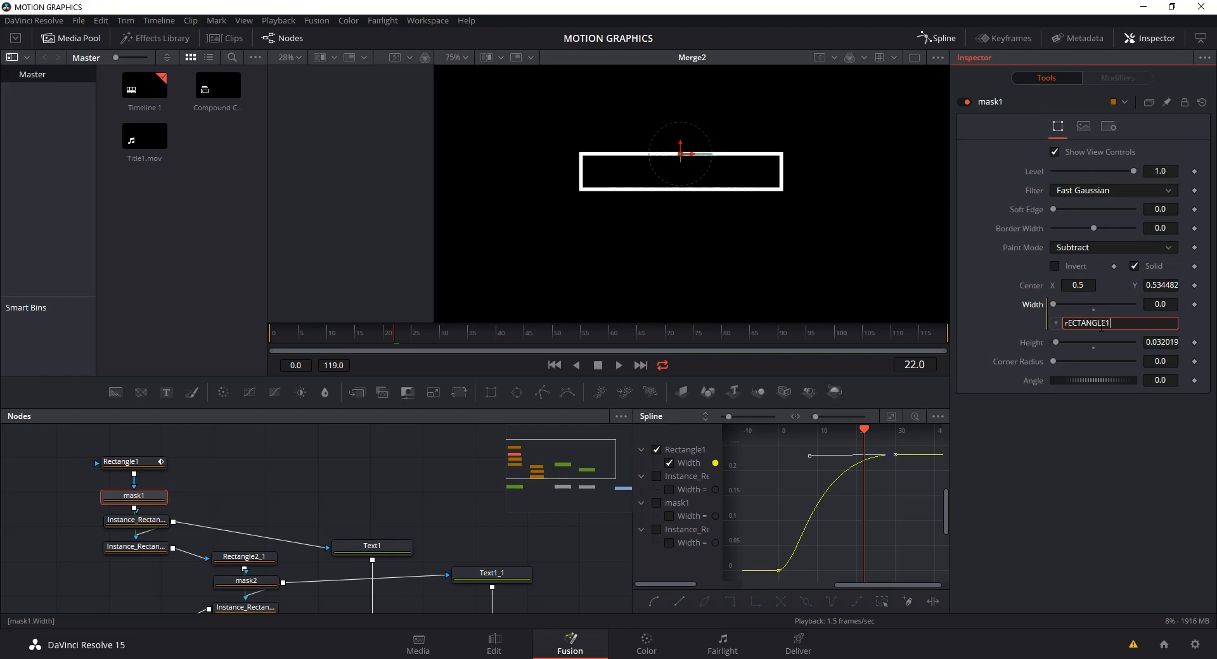
key(Return)
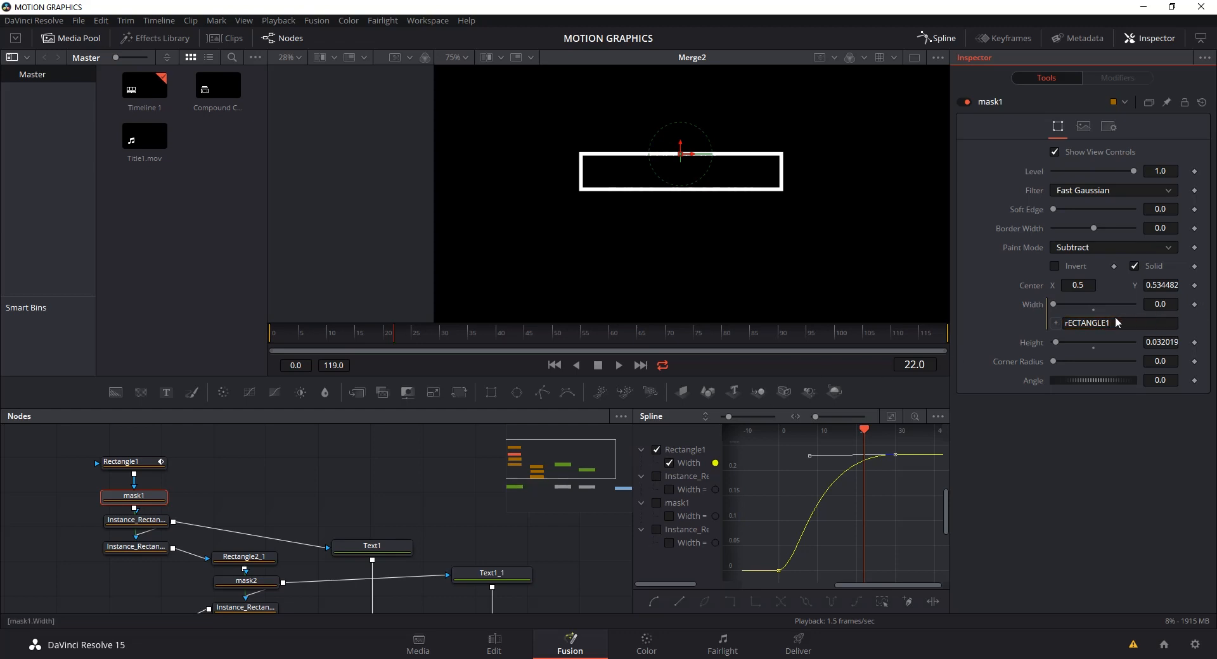
- Set mask1's width expression to Rectangle1:GetValue("Width",time-5) and scrub the timeline to check the delayed gap
click(1131, 320)
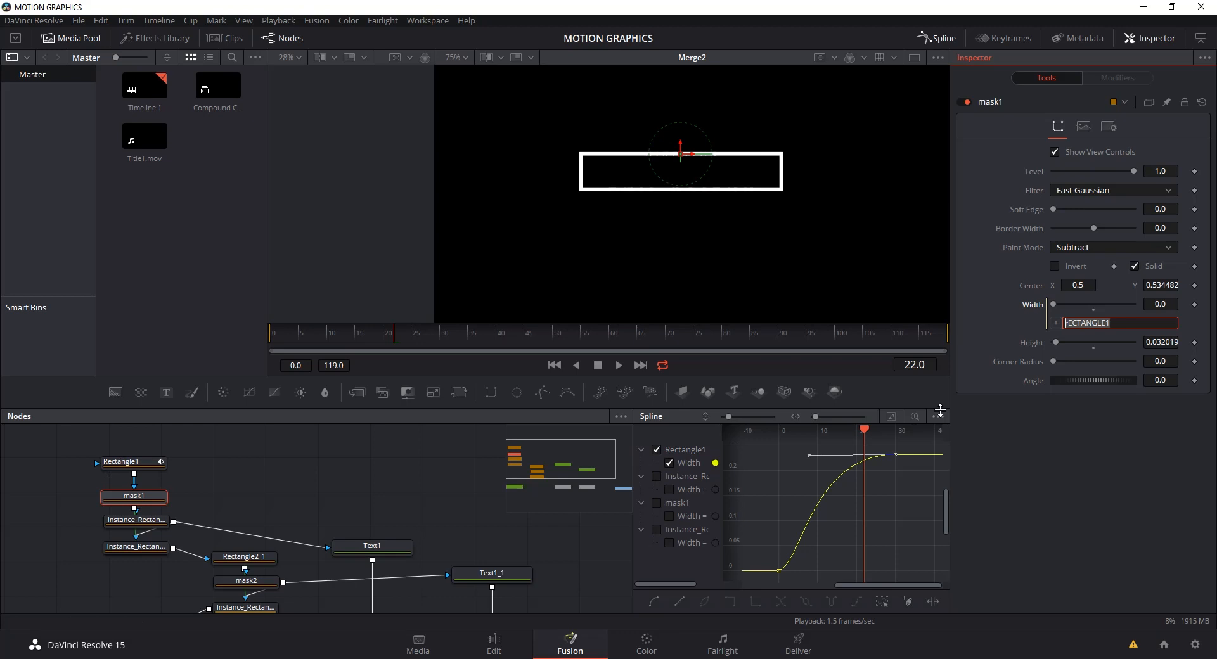
text(R)
key(BackSpace)
text(e)
key(Delete)
text(tangle1:GetValue("Width",)
key(Right)
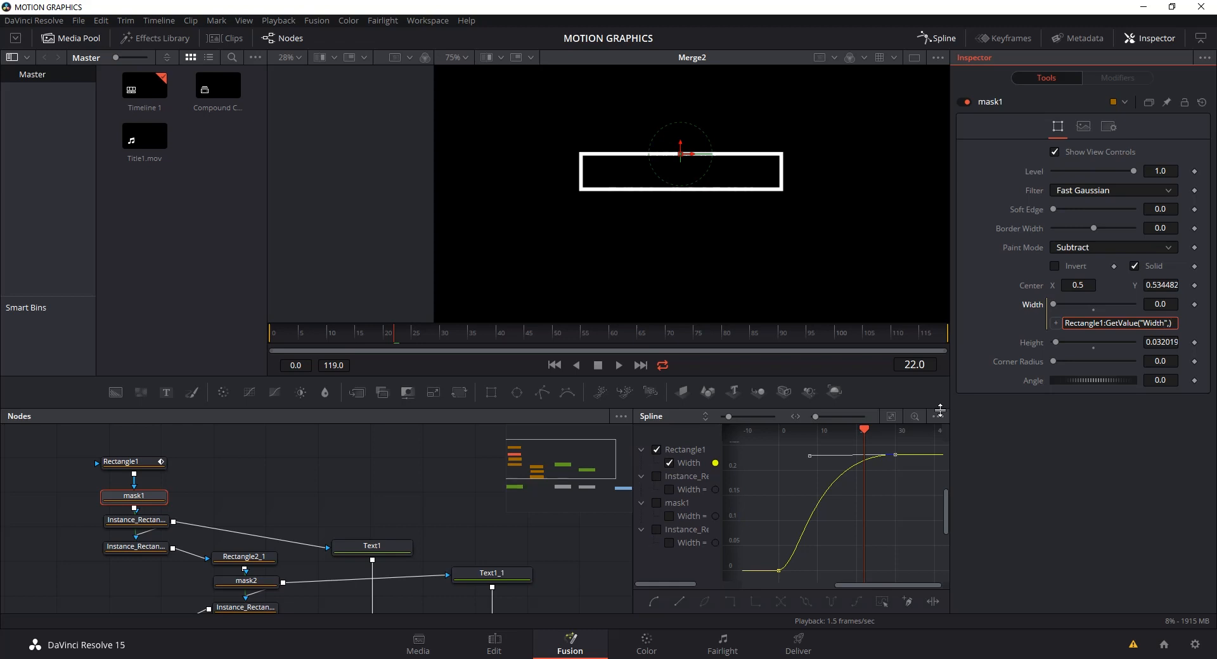
text(ime))
key(Left)
text(-5)
drag(333, 337, 372, 336)
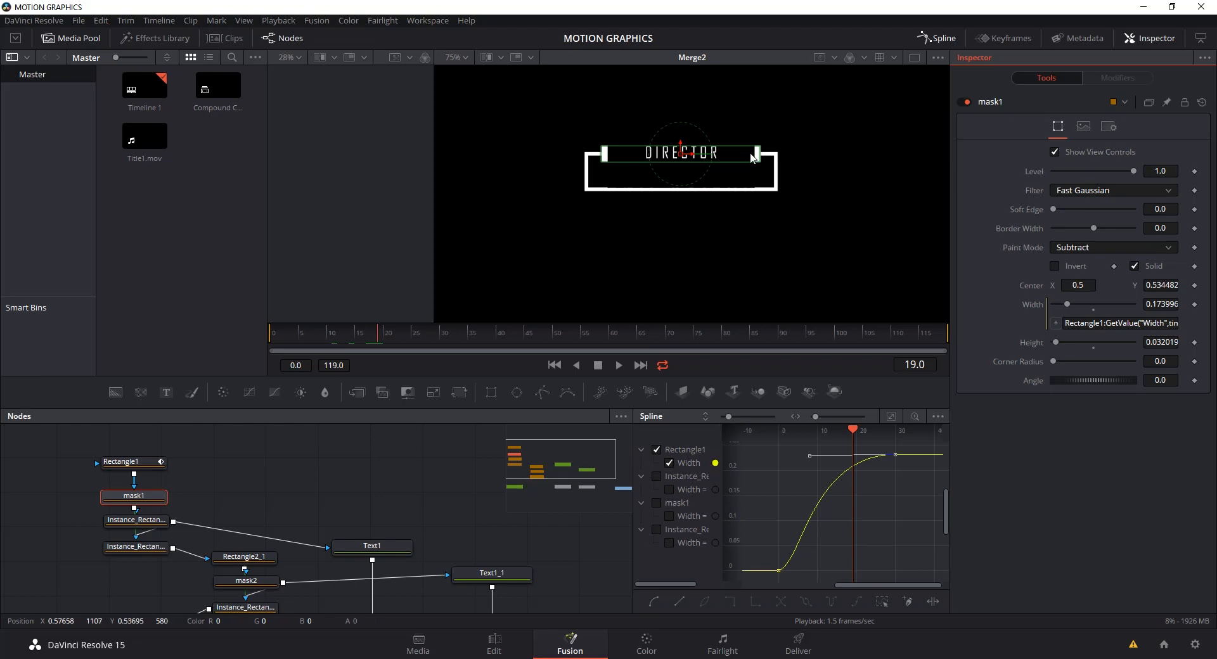
- Multiply mask1's width expression by 0.4 to narrow the gap around the DIRECTOR text
click(1157, 324)
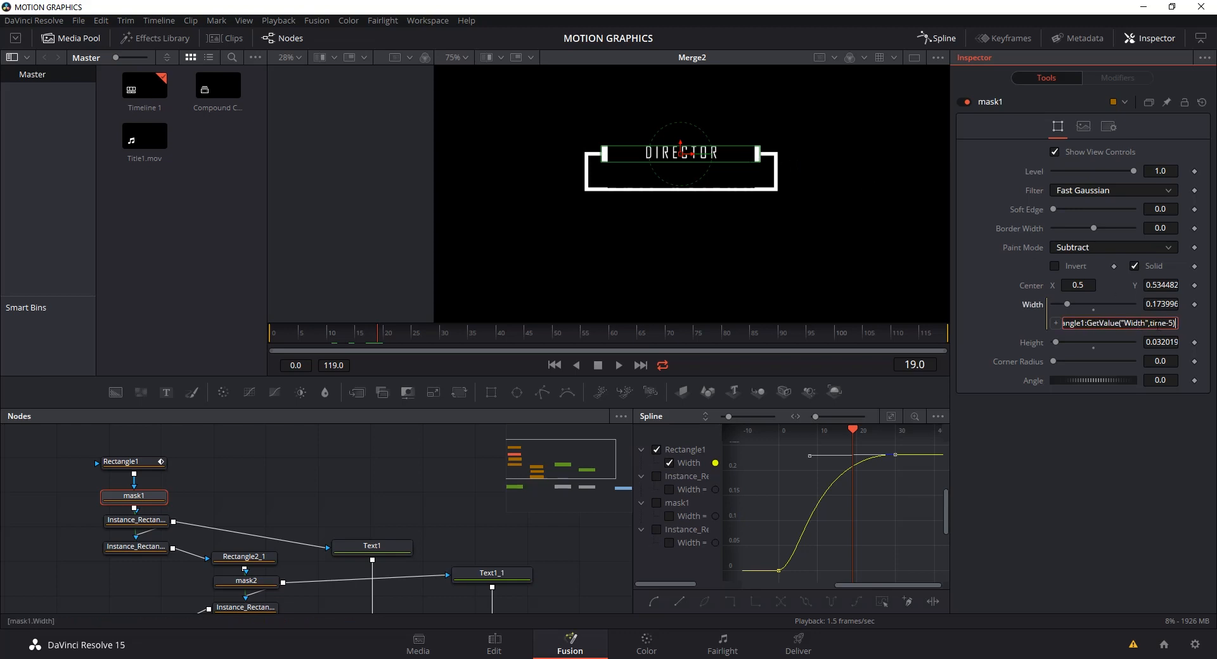
text(*0.4)
key(Tab)
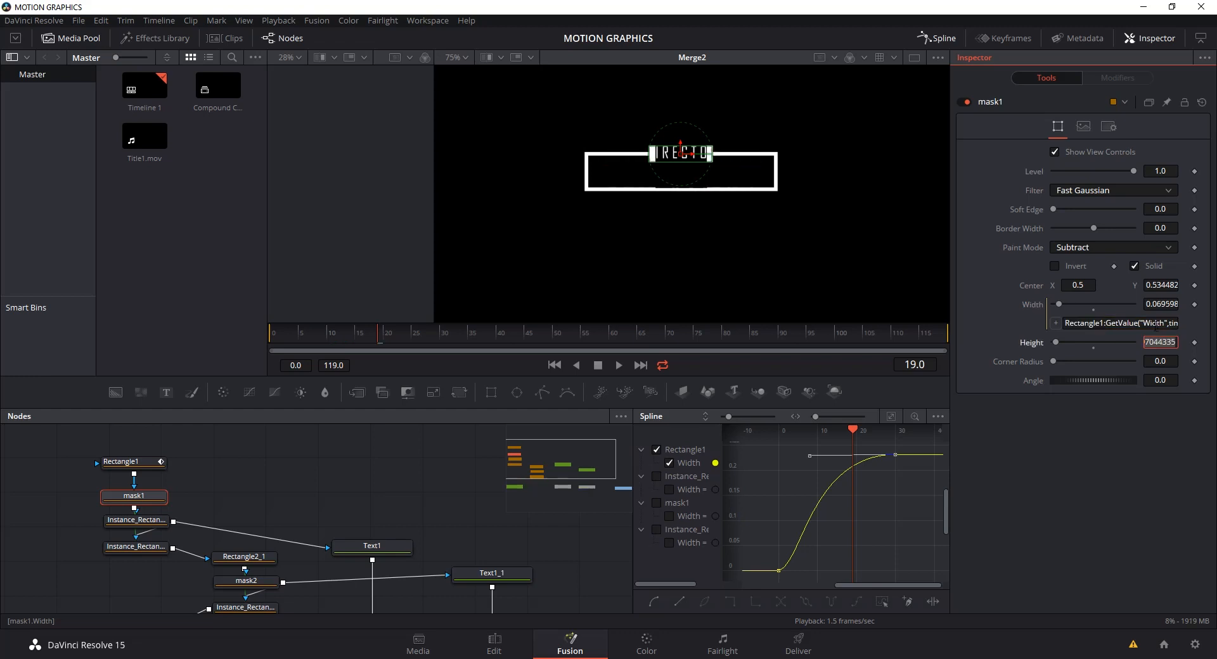
- Try multipliers of 0.3 and 0.45 in mask1's width expression
click(1158, 321)
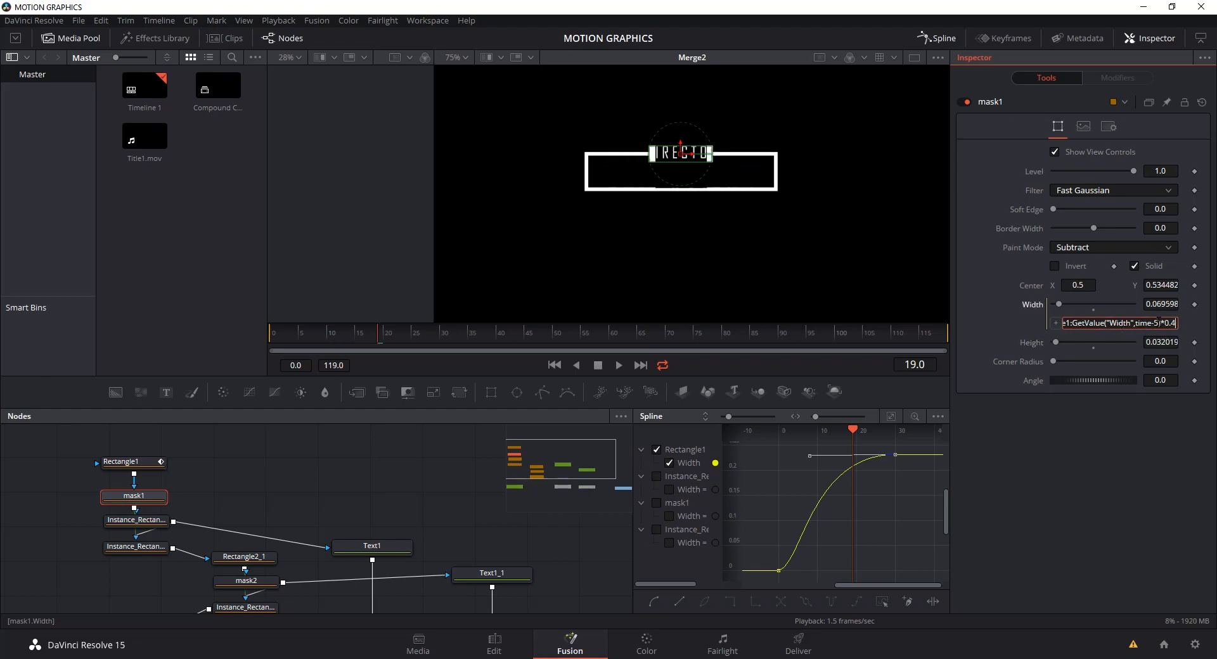
key(BackSpace)
text(3)
key(Tab)
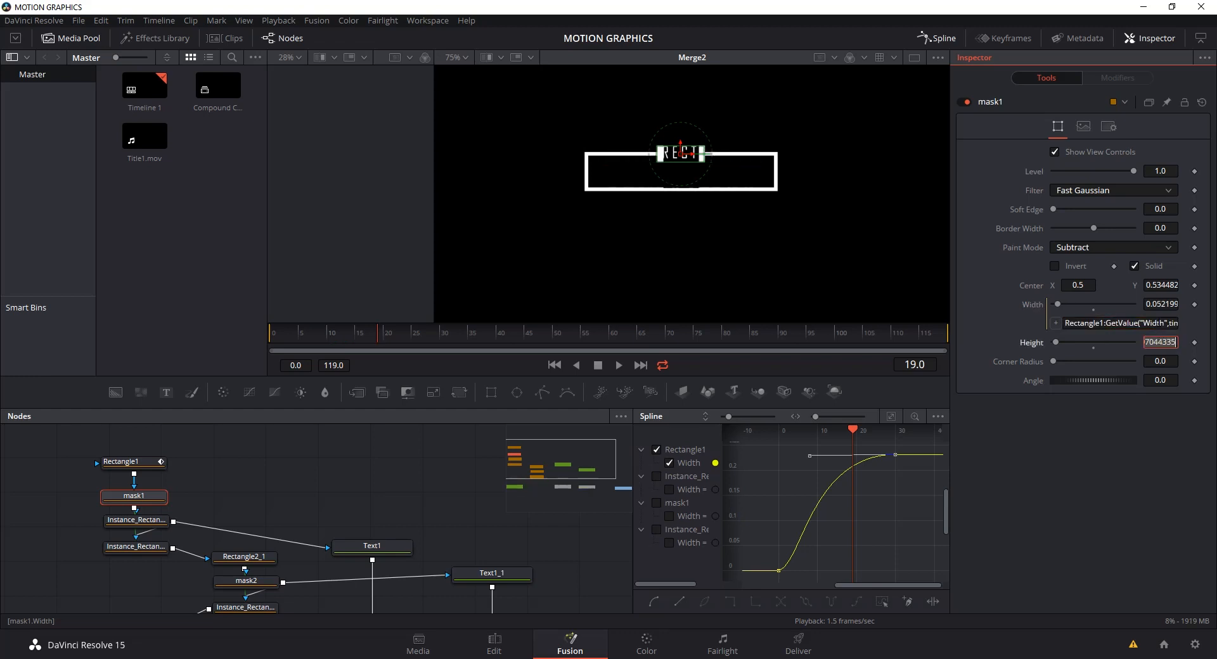
click(1158, 320)
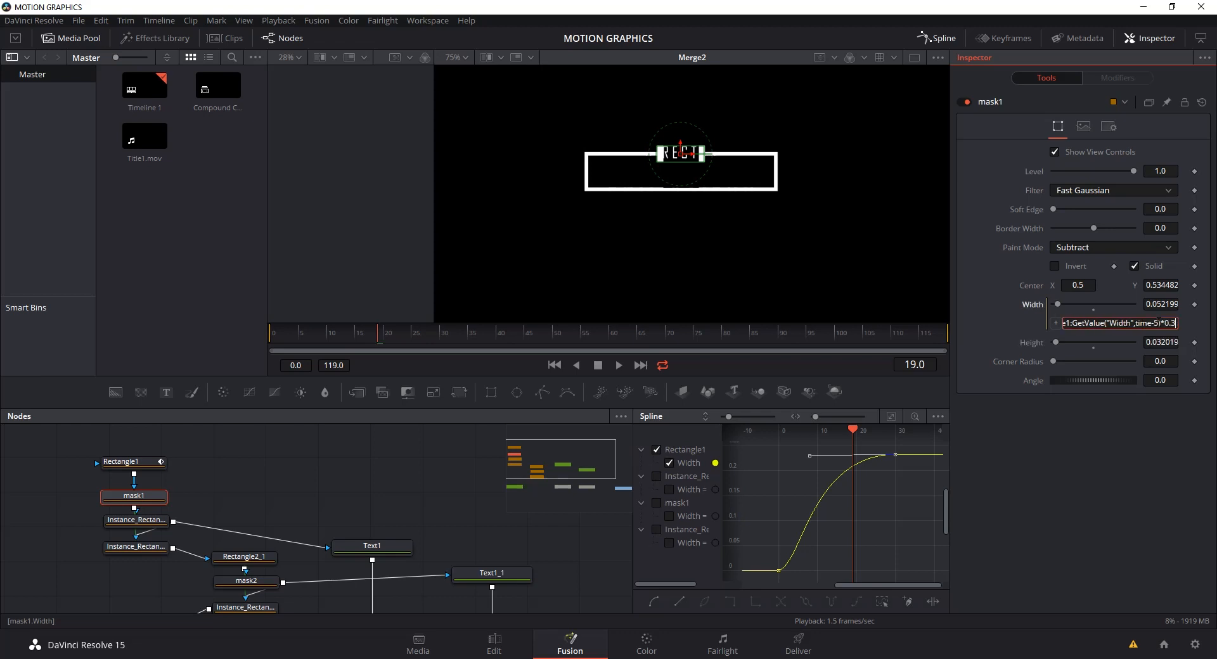
key(BackSpace)
text(45)
key(Tab)
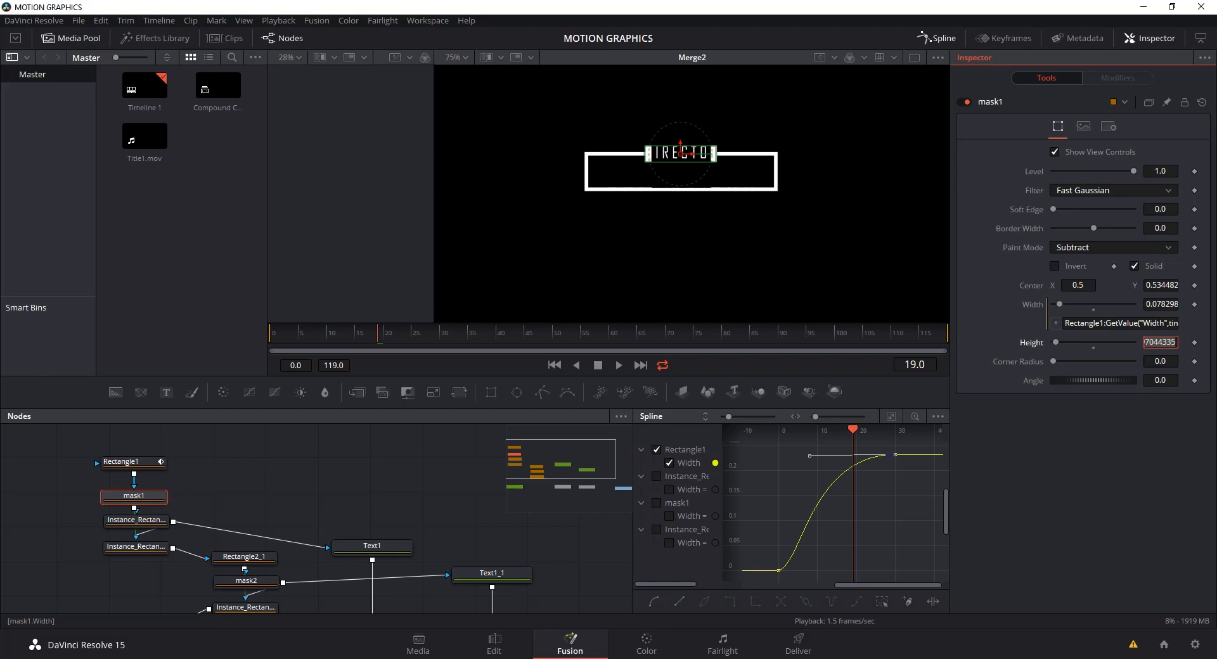
- Try a multiplier of 0.5 in mask1's width expression and check the gap at frame 30
click(1158, 323)
key(End)
key(BackSpace)
key(BackSpace)
text(5)
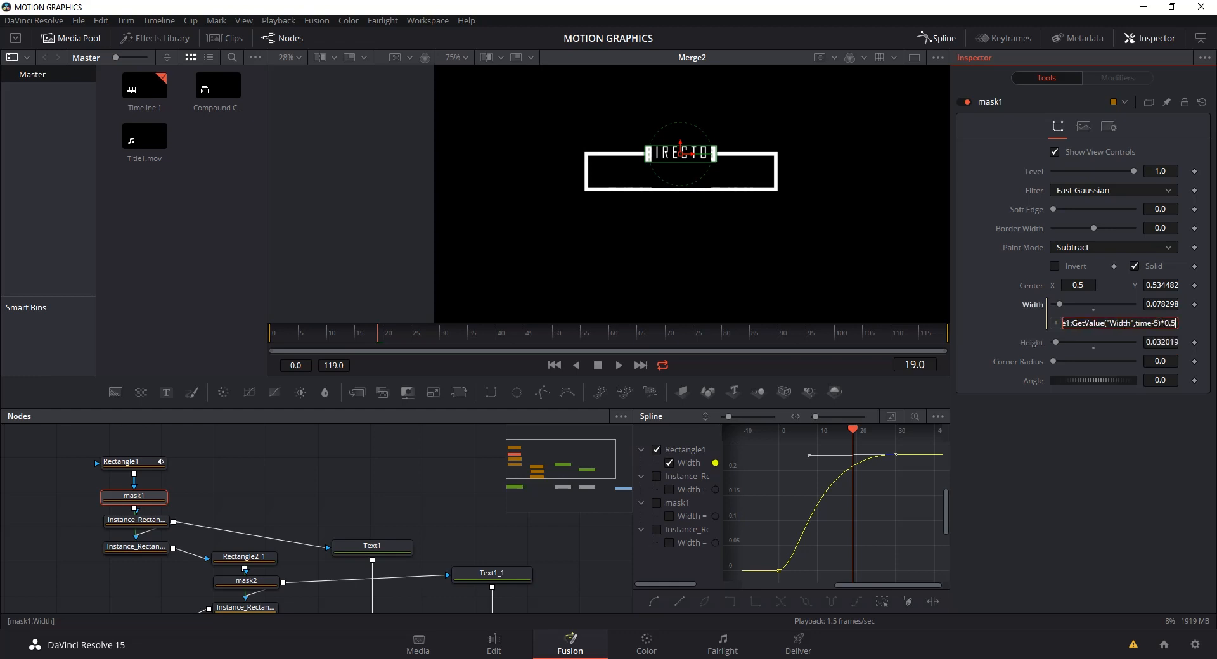
key(Tab)
click(1157, 323)
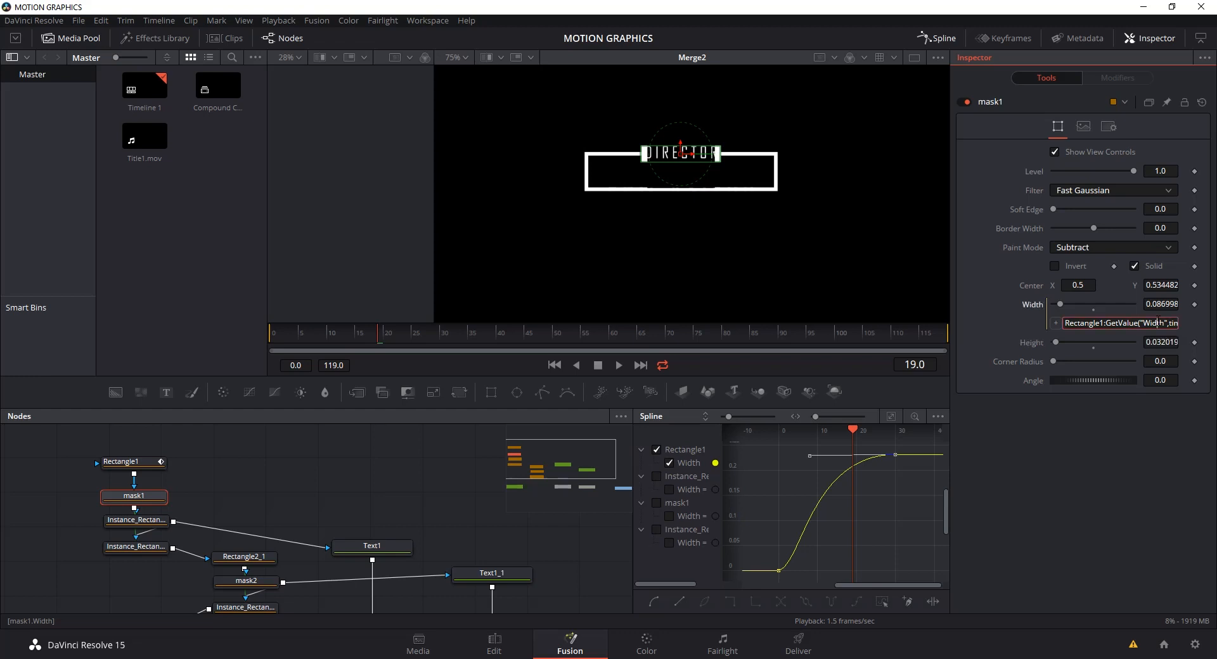
drag(380, 333, 444, 334)
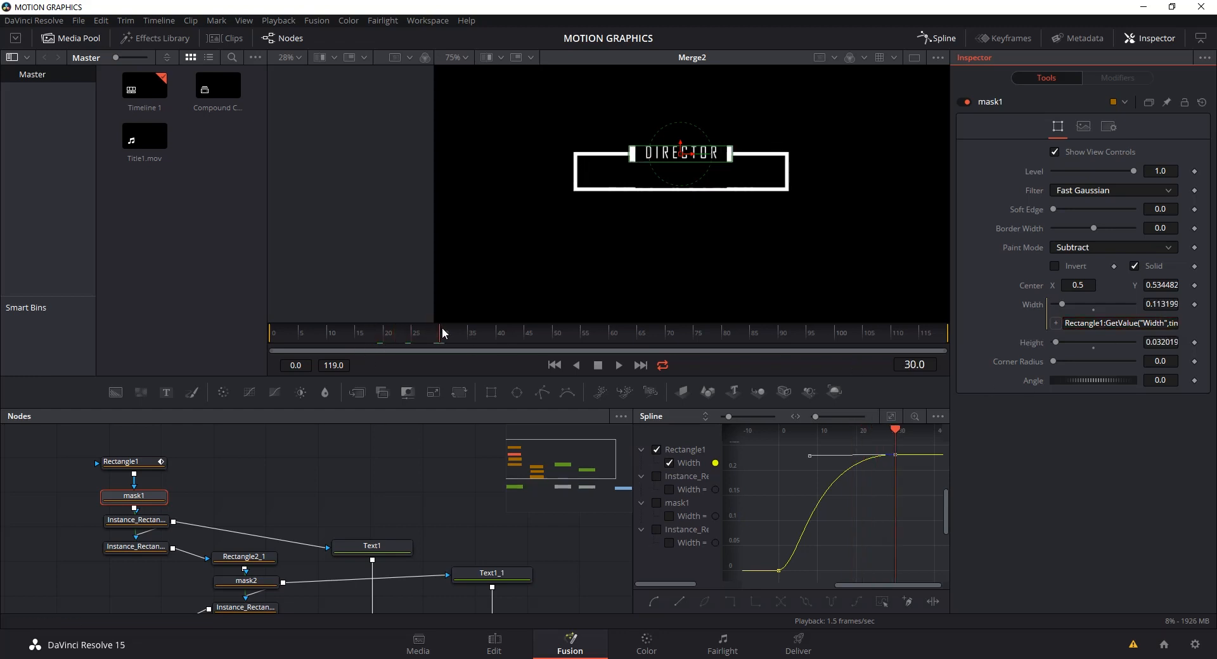
- Set the multiplier in mask1's width expression to 0.45, check the opening, and select the whole expression
click(1166, 323)
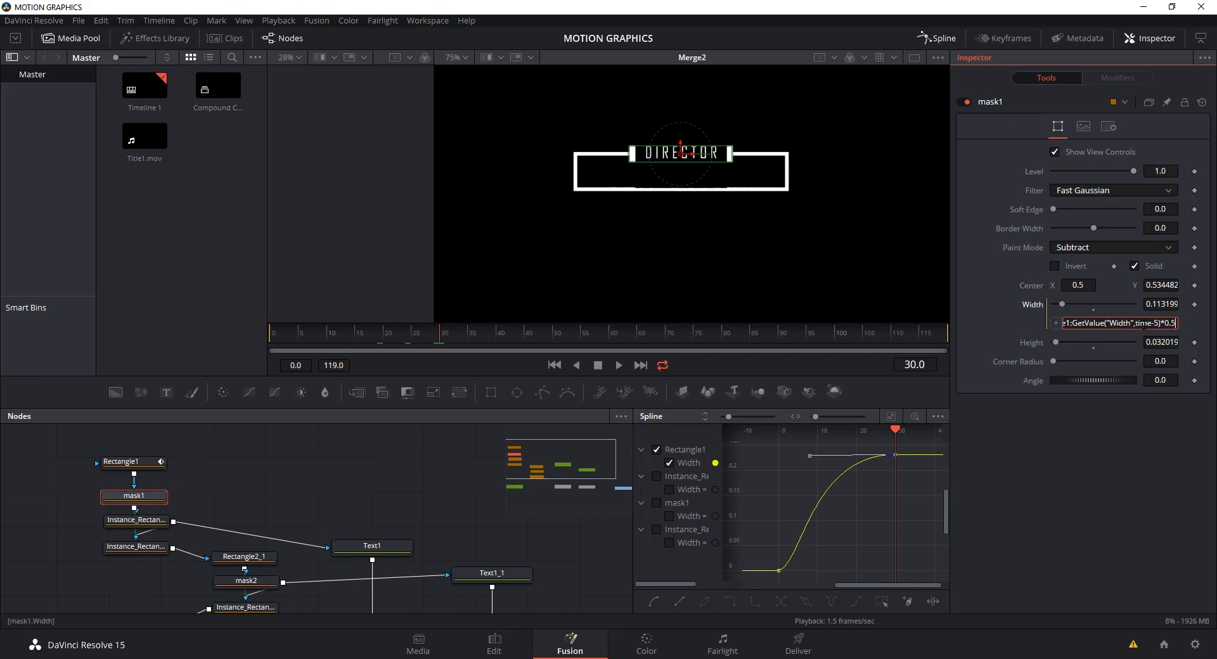
text(4)
key(Return)
drag(327, 322, 438, 320)
key(ctrl+a)
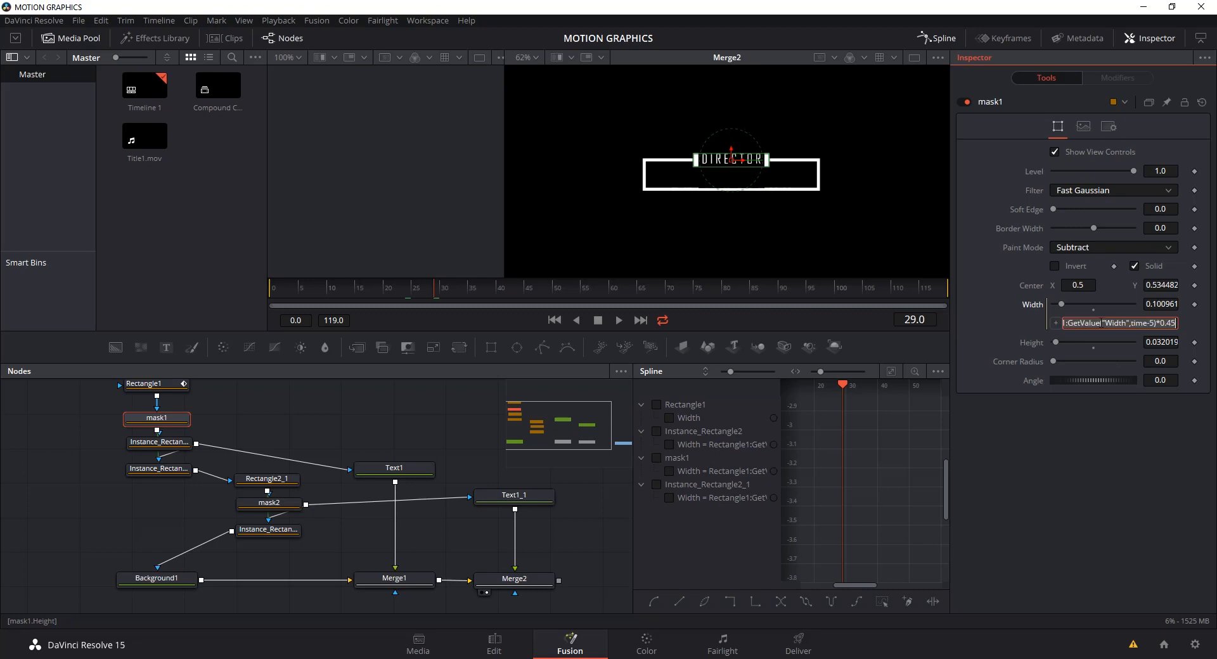
- Add an expression to mask2's width and paste in mask1's delayed Rectangle1 width expression with the 0.45 multiplier
click(266, 503)
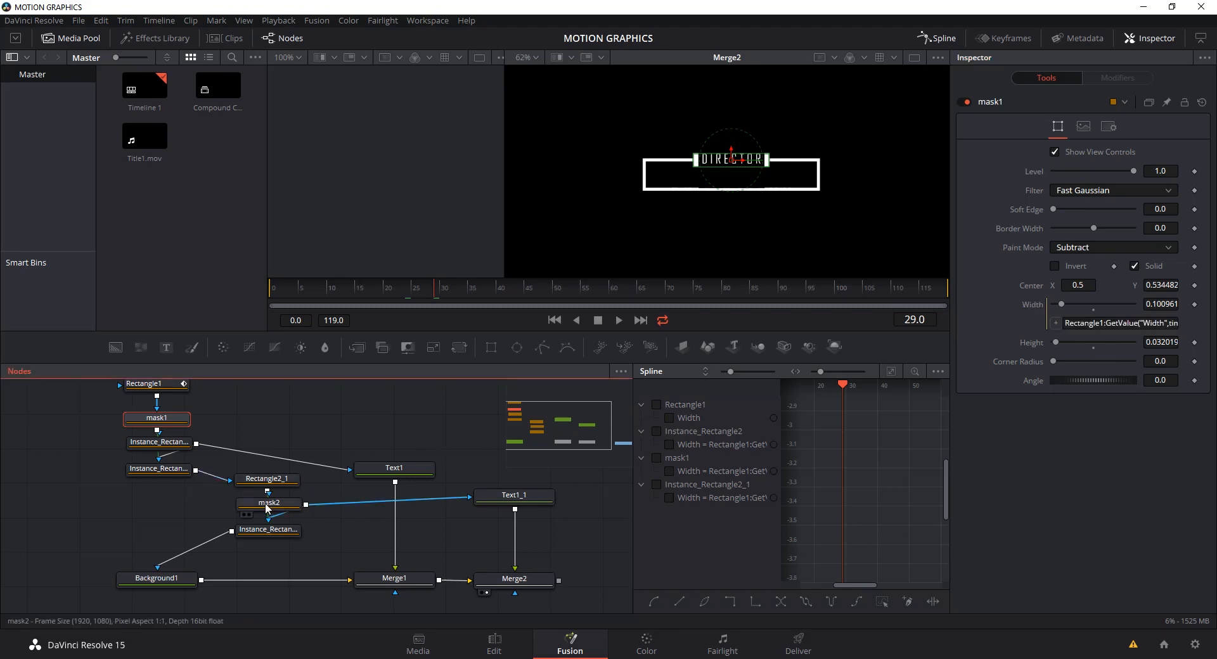
right_click(1052, 304)
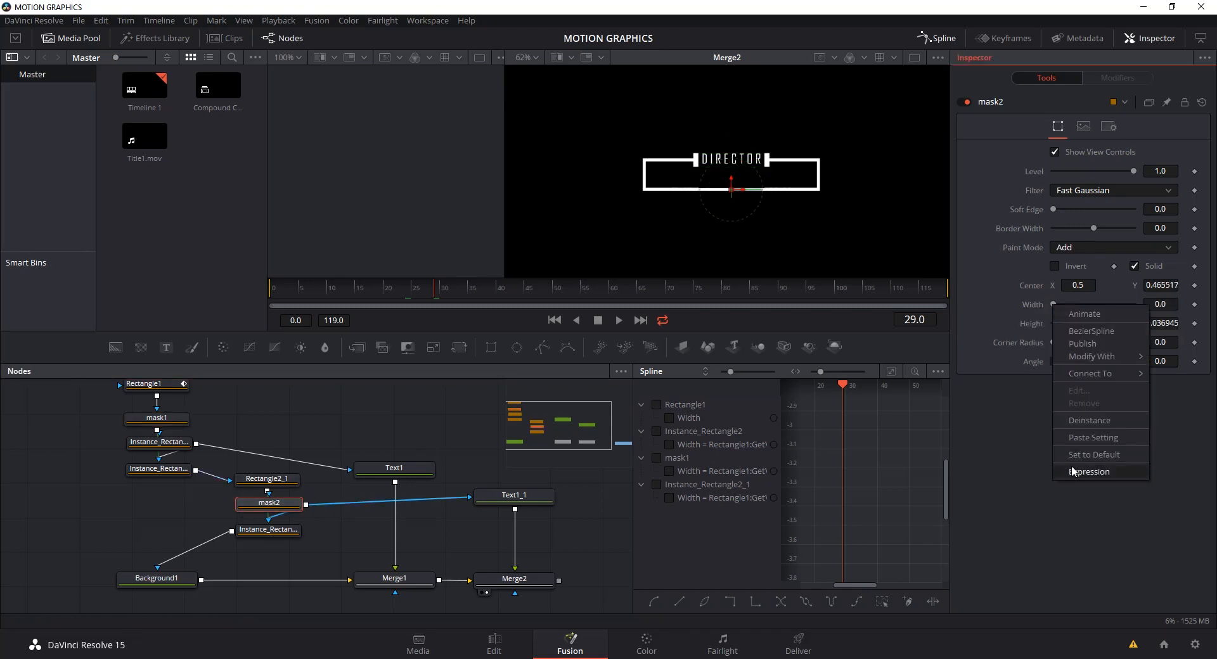
click(1081, 471)
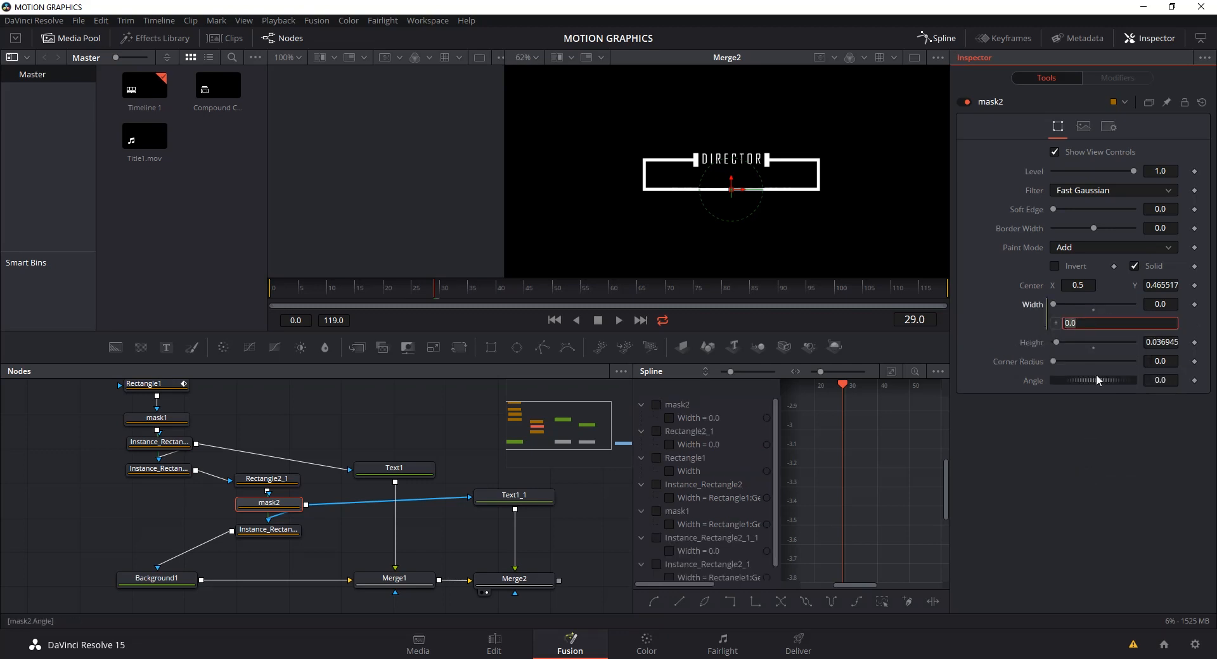
key(ctrl+v)
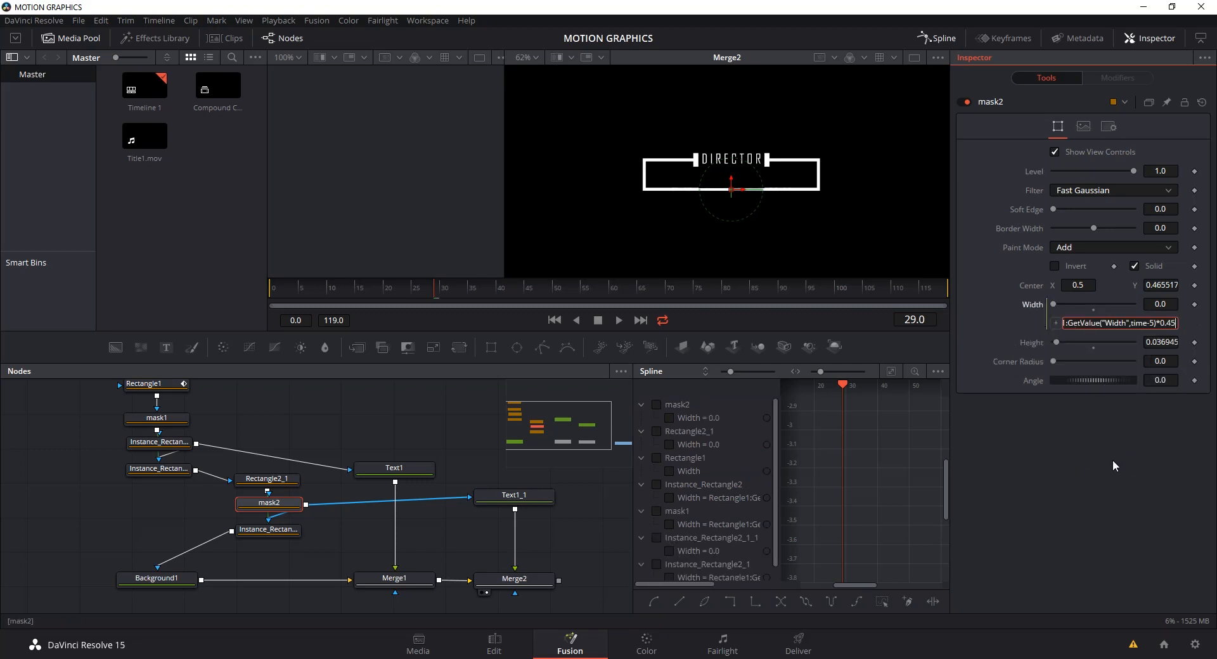
key(Return)
key(End)
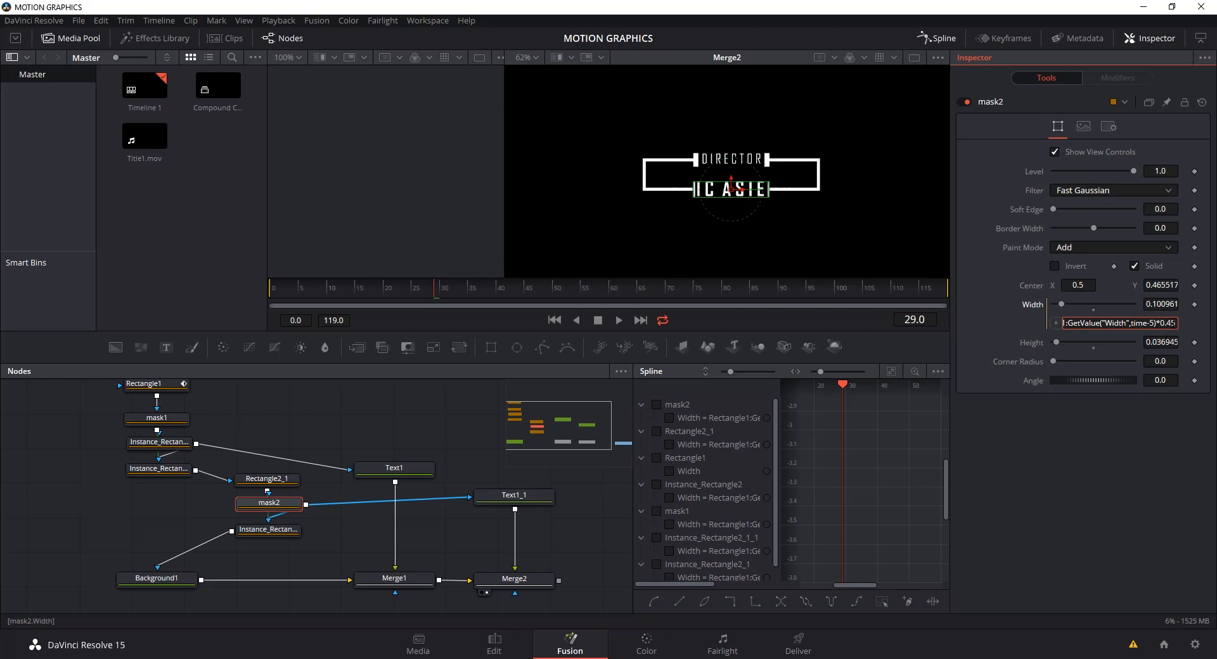
- Set the multiplier in mask2's width expression to 0.75 to widen the gap around the name text
key(BackSpace)
key(BackSpace)
text(75)
key(Tab)
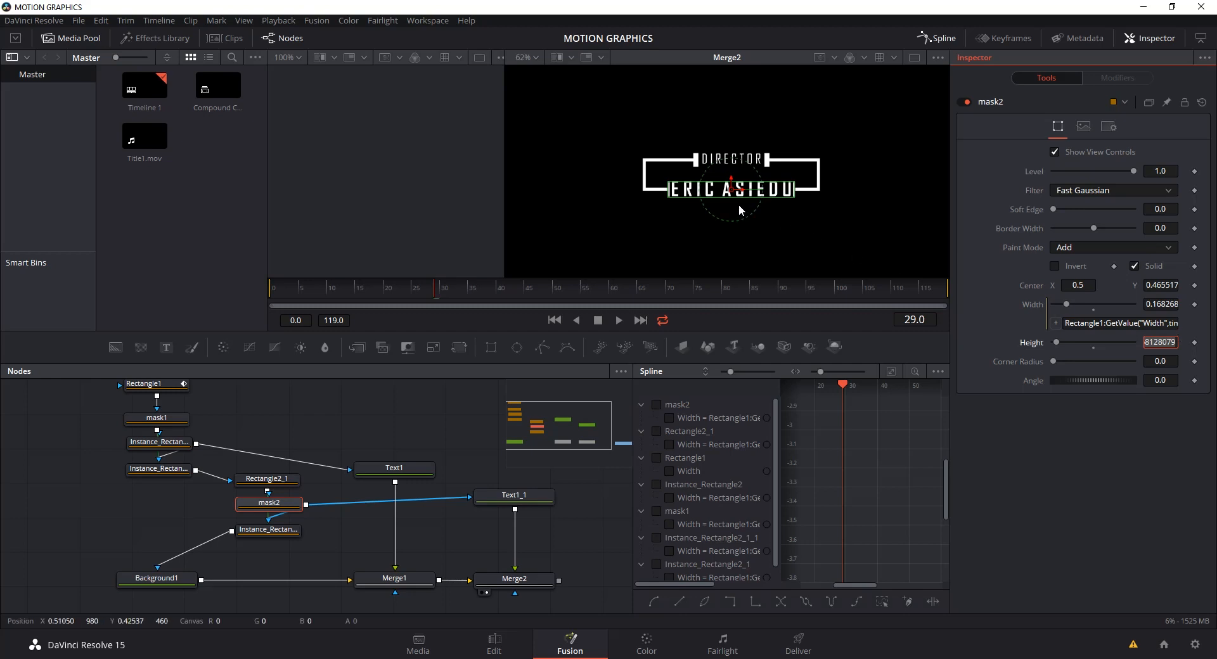
- Set the delay in mask2's width expression to time-10 and save the project
click(1159, 324)
key(End)
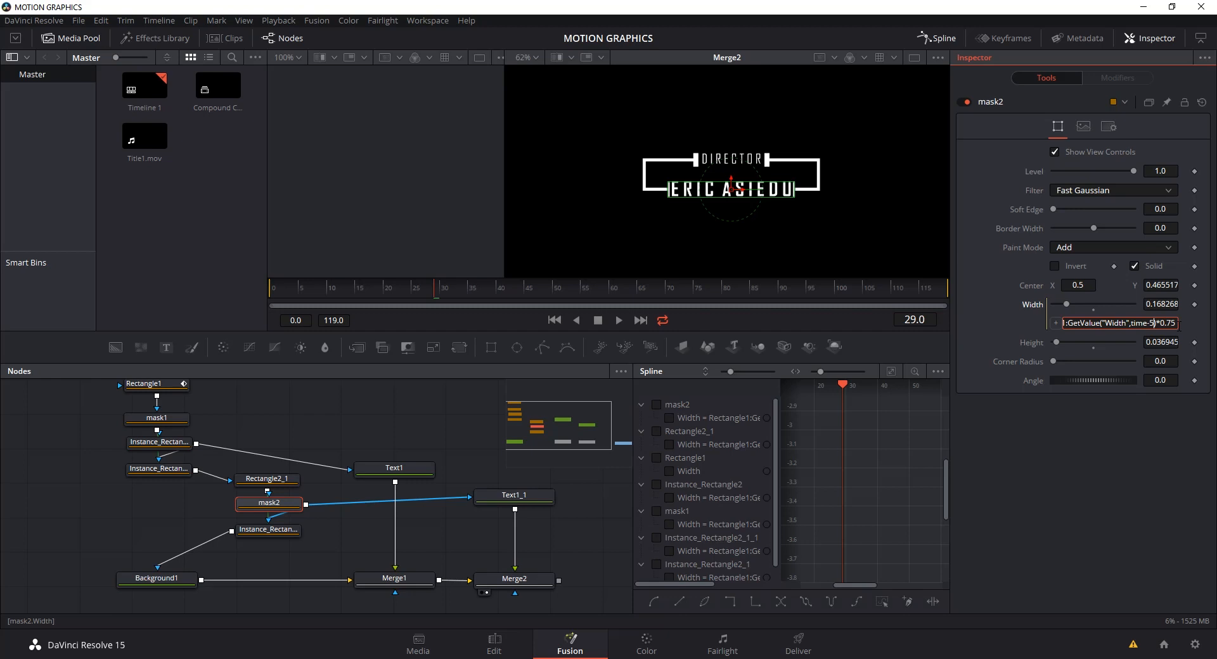
key(BackSpace)
text(10)
key(Tab)
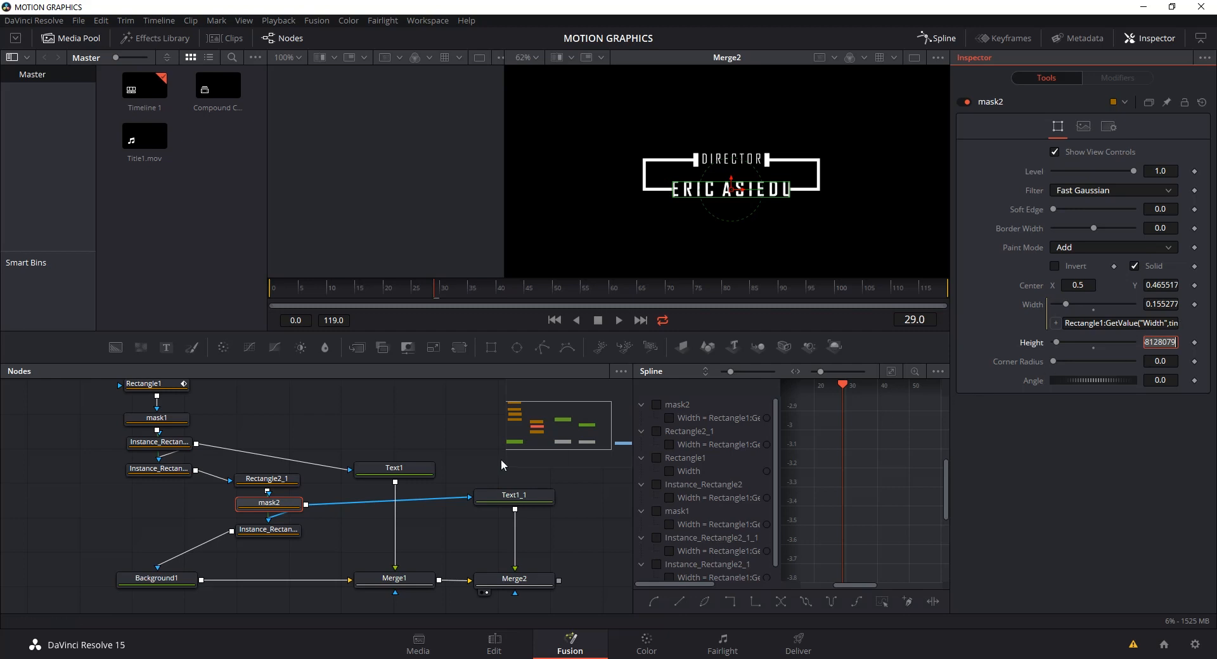
click(448, 407)
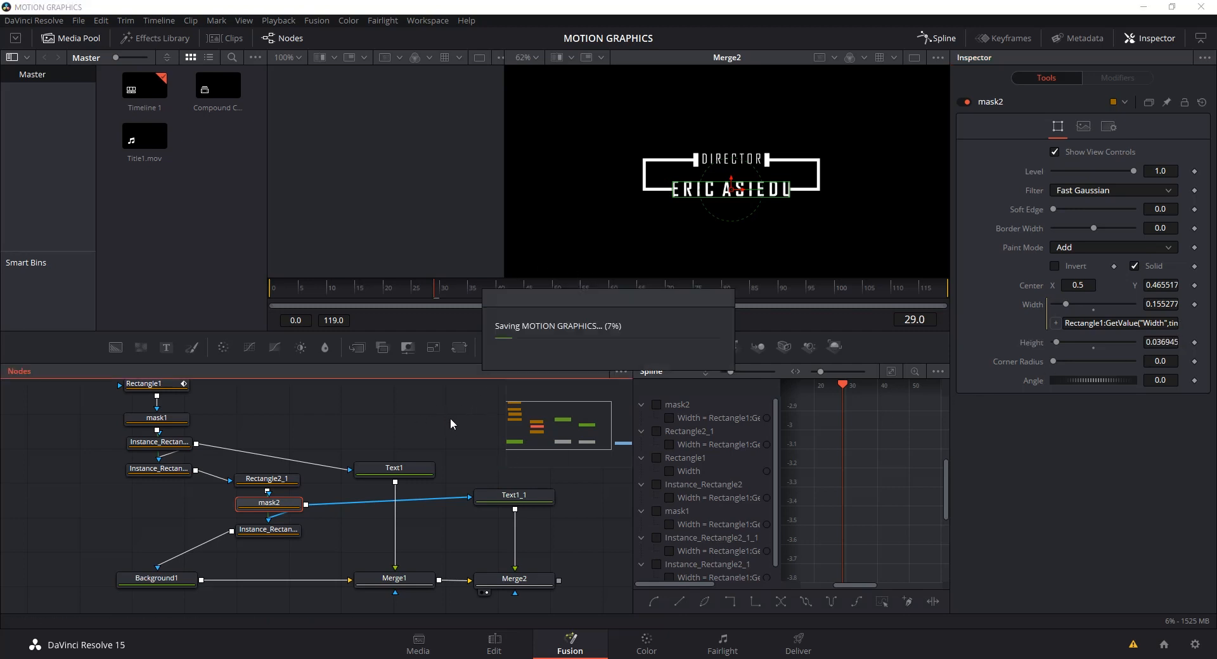
- Review the whole node tree and scrub from frame 10 to frame 37 to check how both gaps open
drag(450, 417, 386, 421)
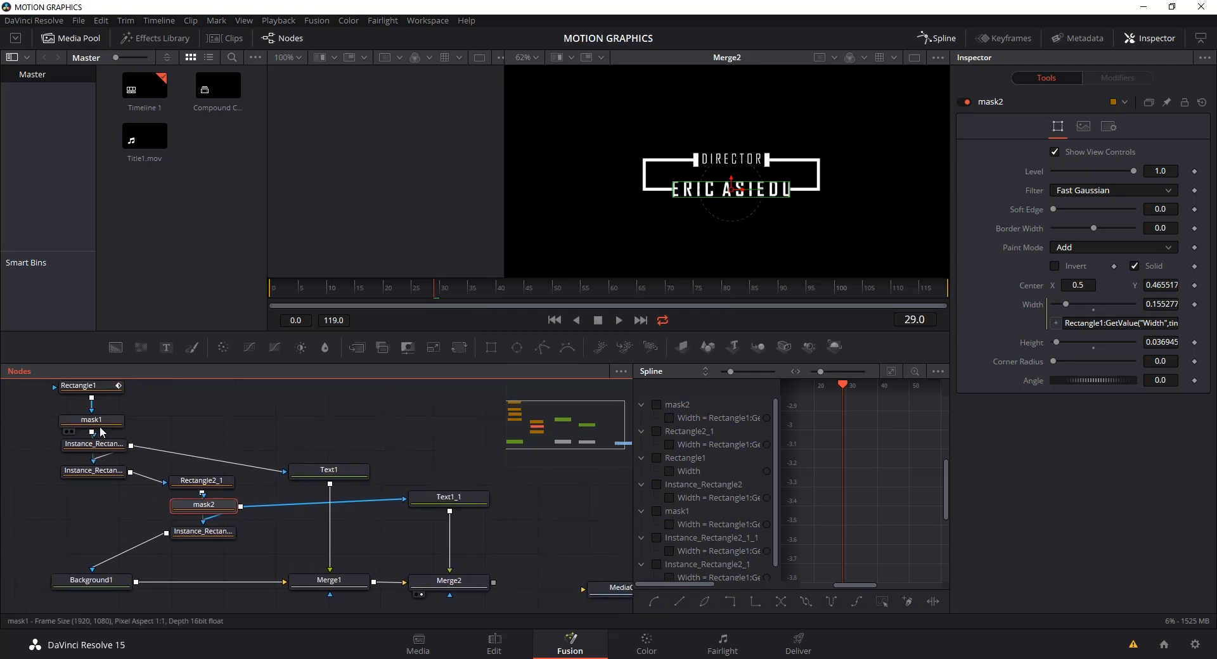
drag(501, 602, 55, 383)
click(403, 424)
drag(423, 431, 365, 402)
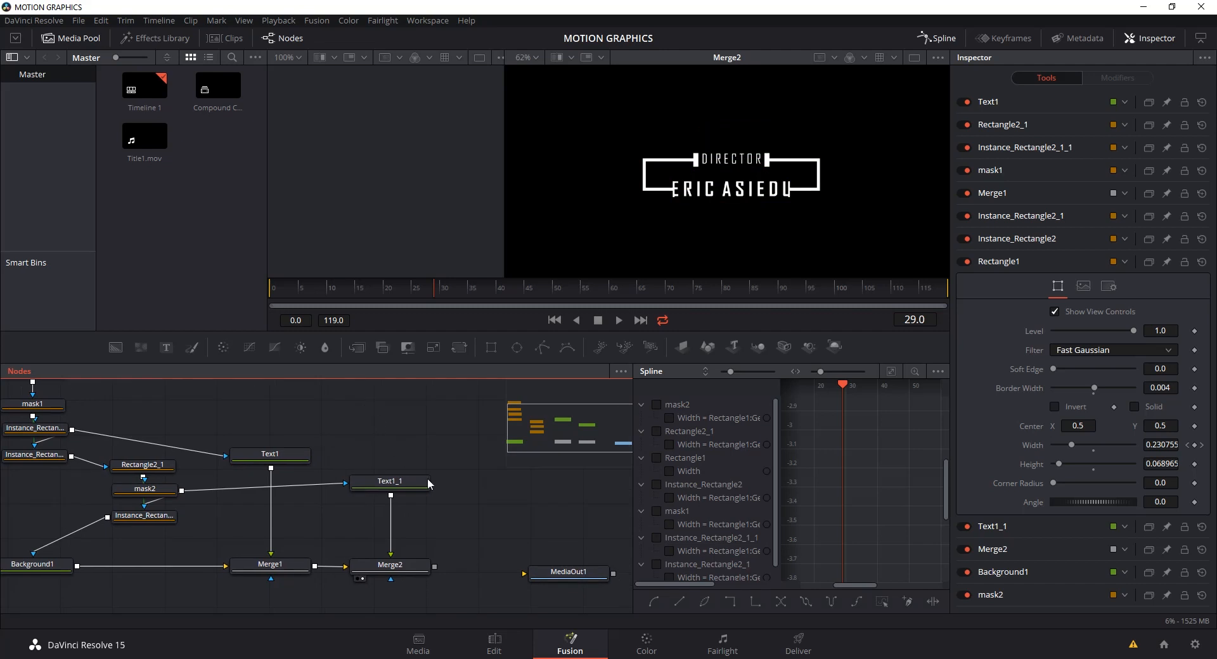
click(327, 287)
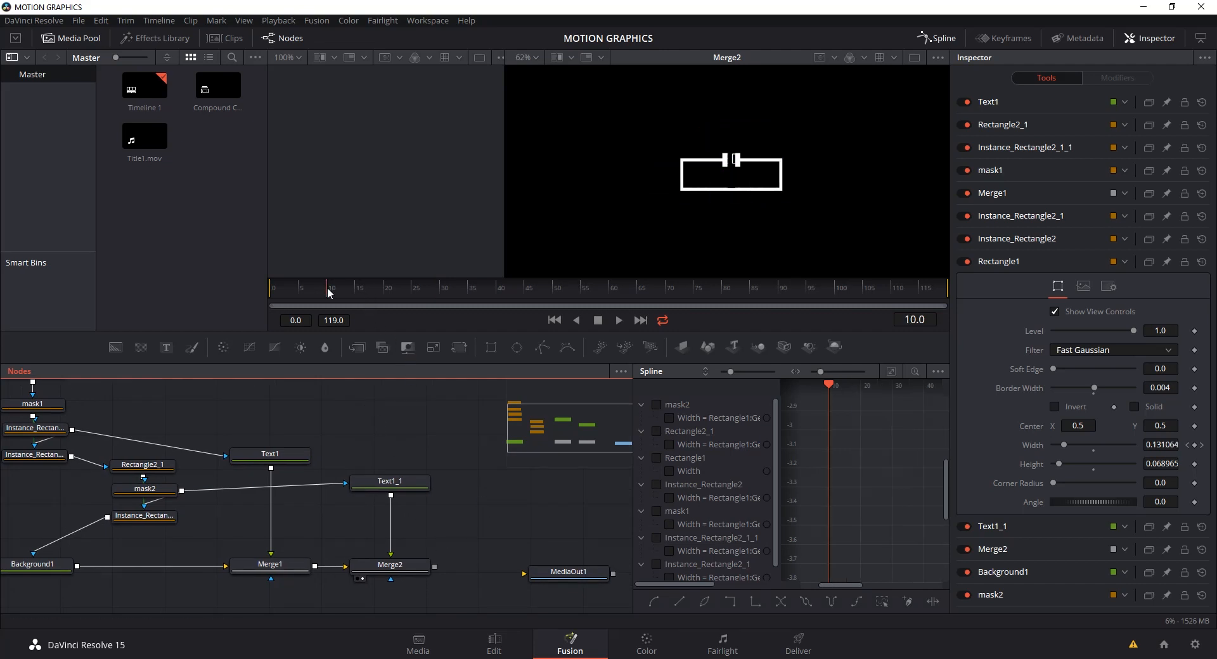
drag(343, 287, 481, 294)
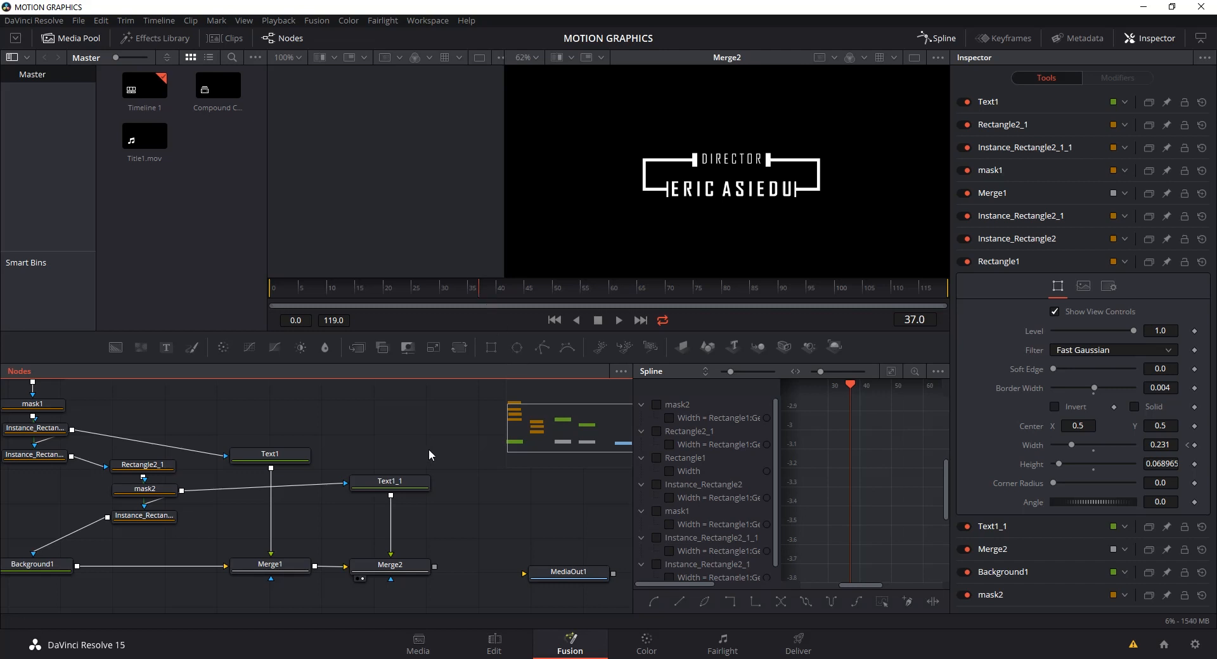
- Try the blue colour #00aaff on the DIRECTOR text
drag(428, 443, 388, 431)
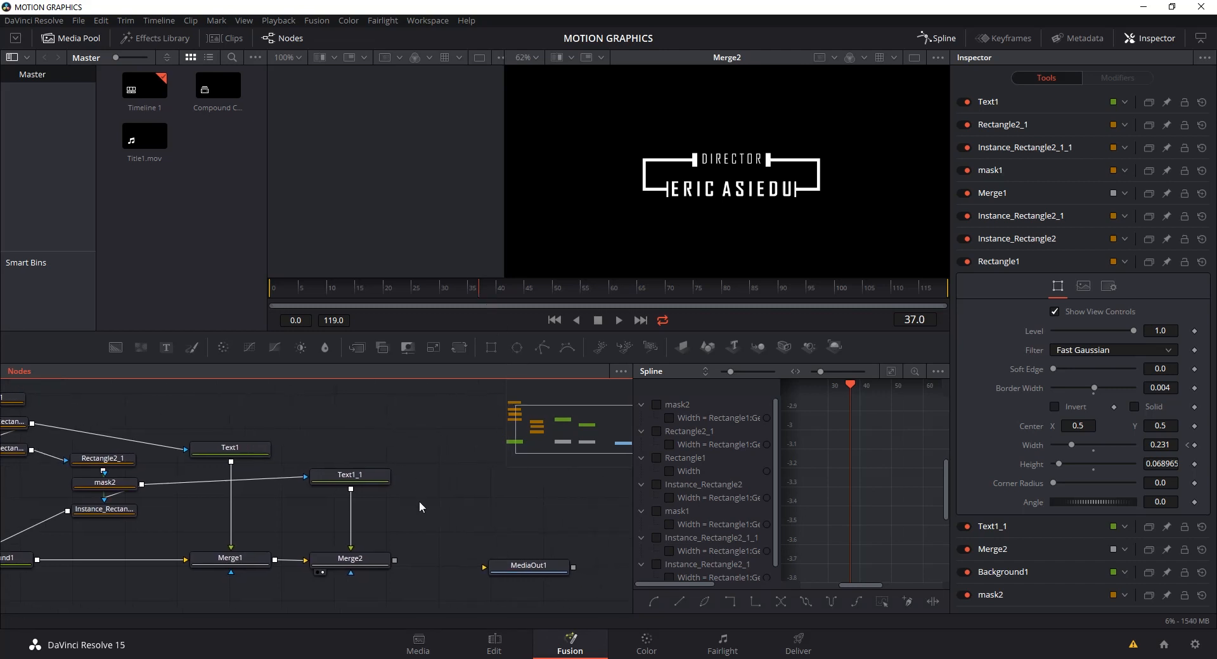
drag(454, 505, 393, 502)
drag(467, 535, 533, 538)
drag(458, 489, 557, 523)
click(311, 451)
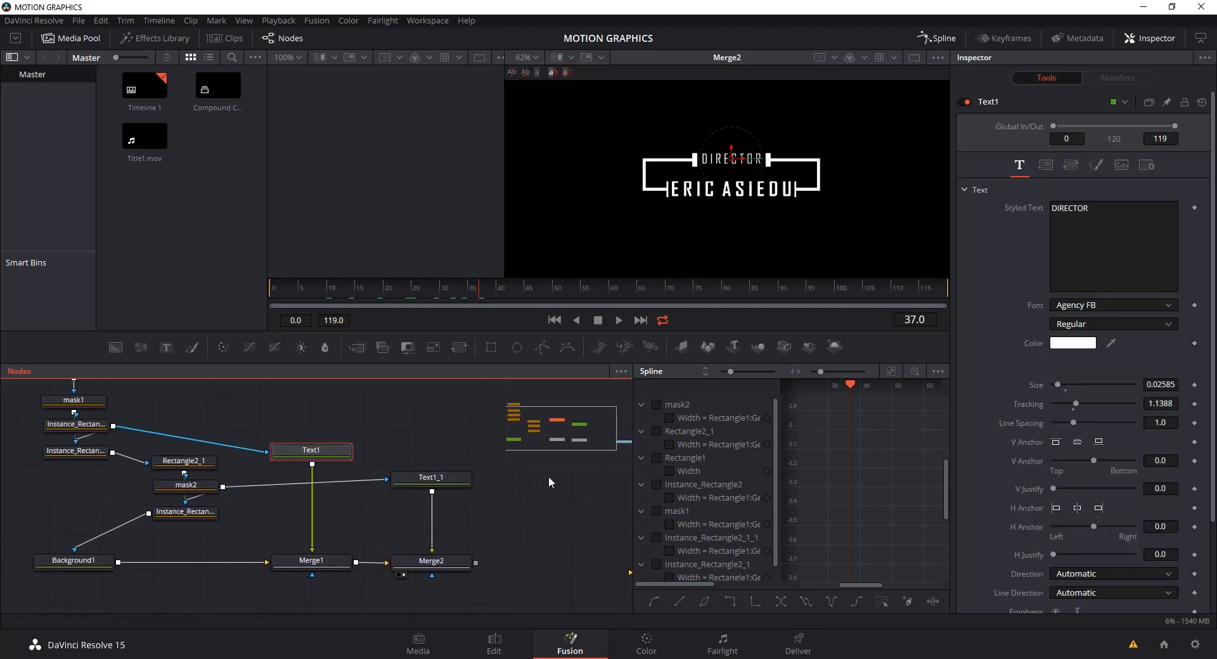
click(1072, 343)
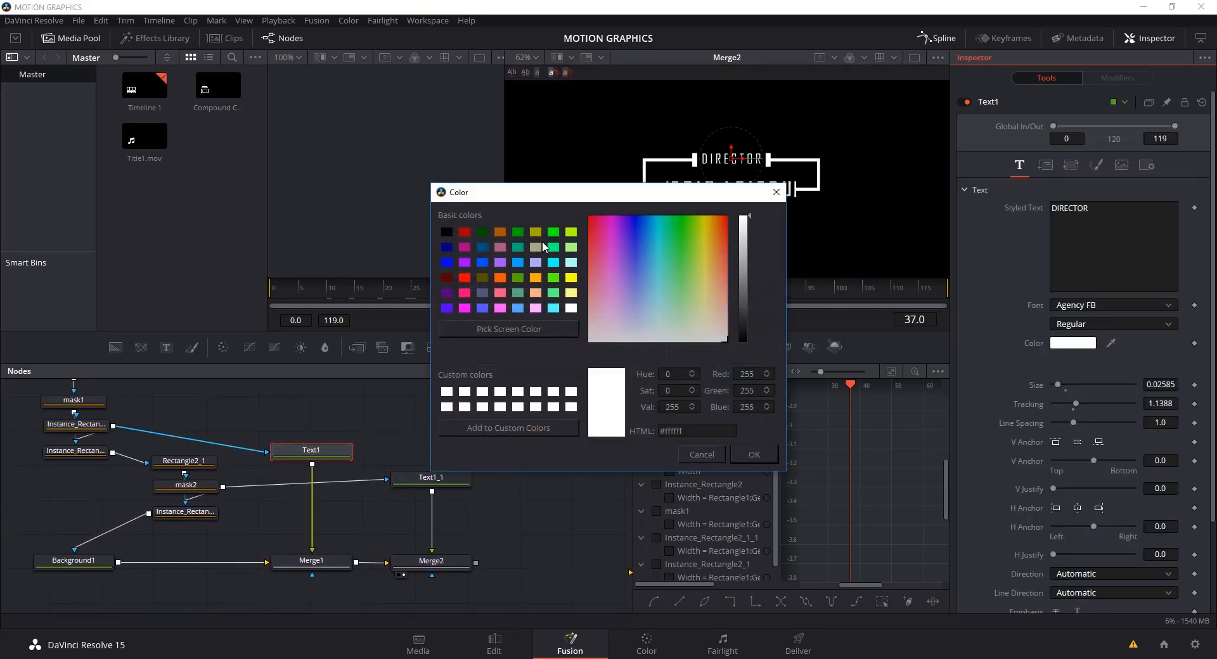
click(571, 233)
click(696, 452)
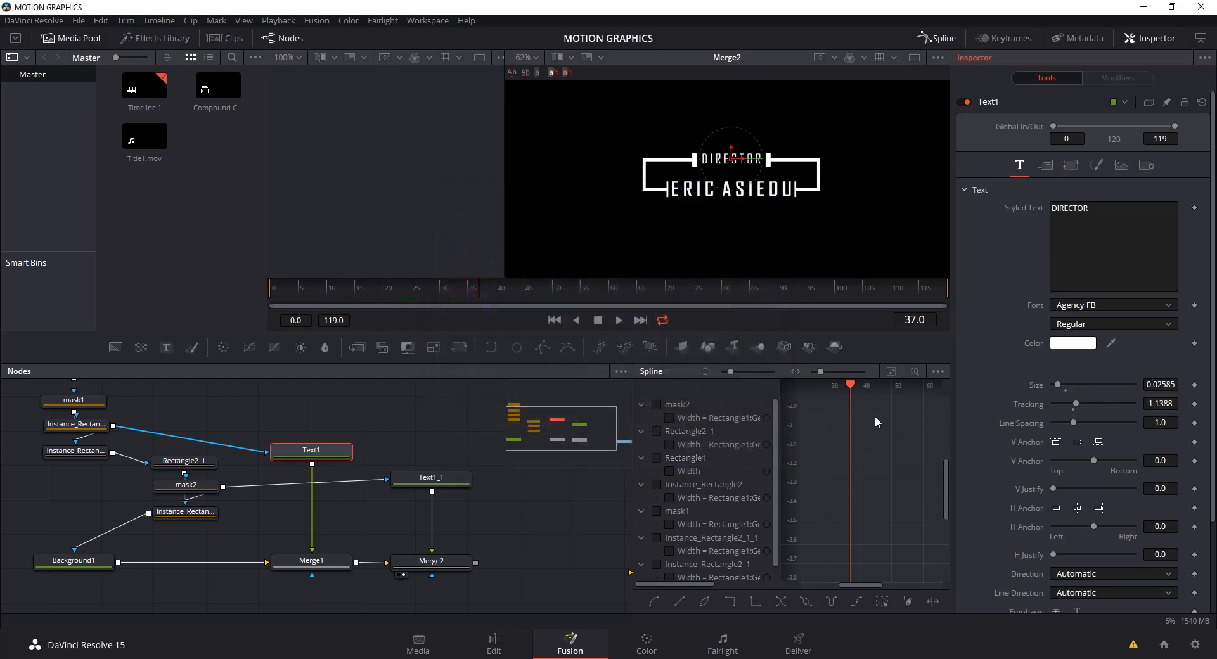
click(1073, 343)
click(570, 235)
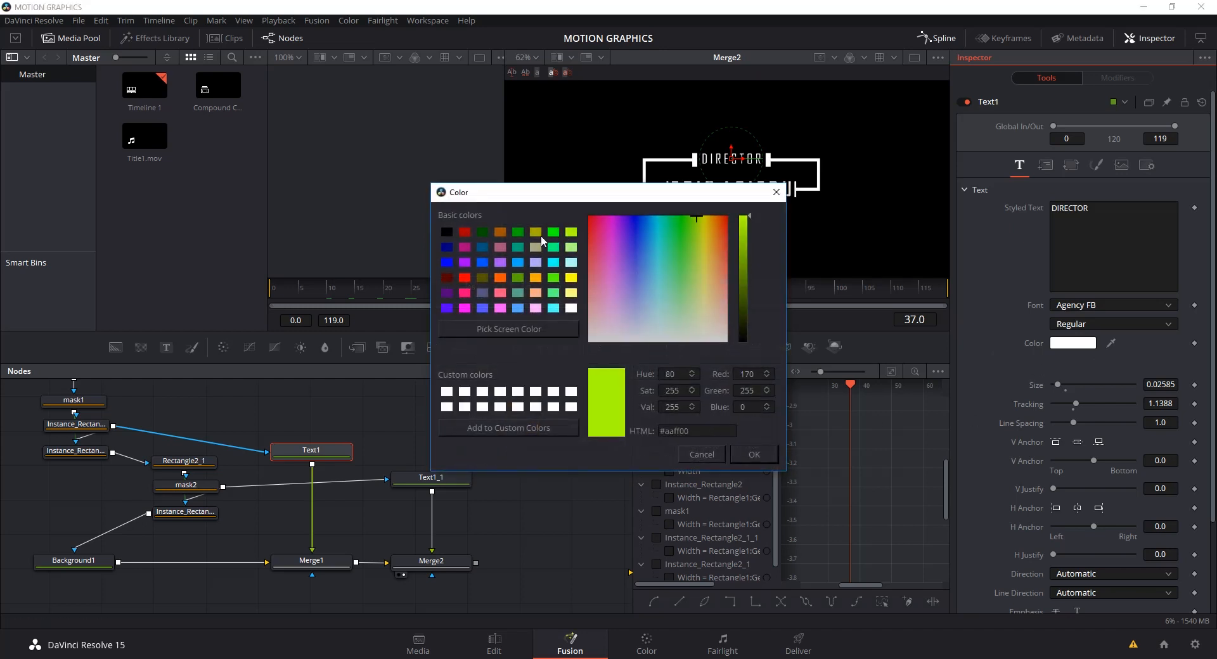
click(516, 263)
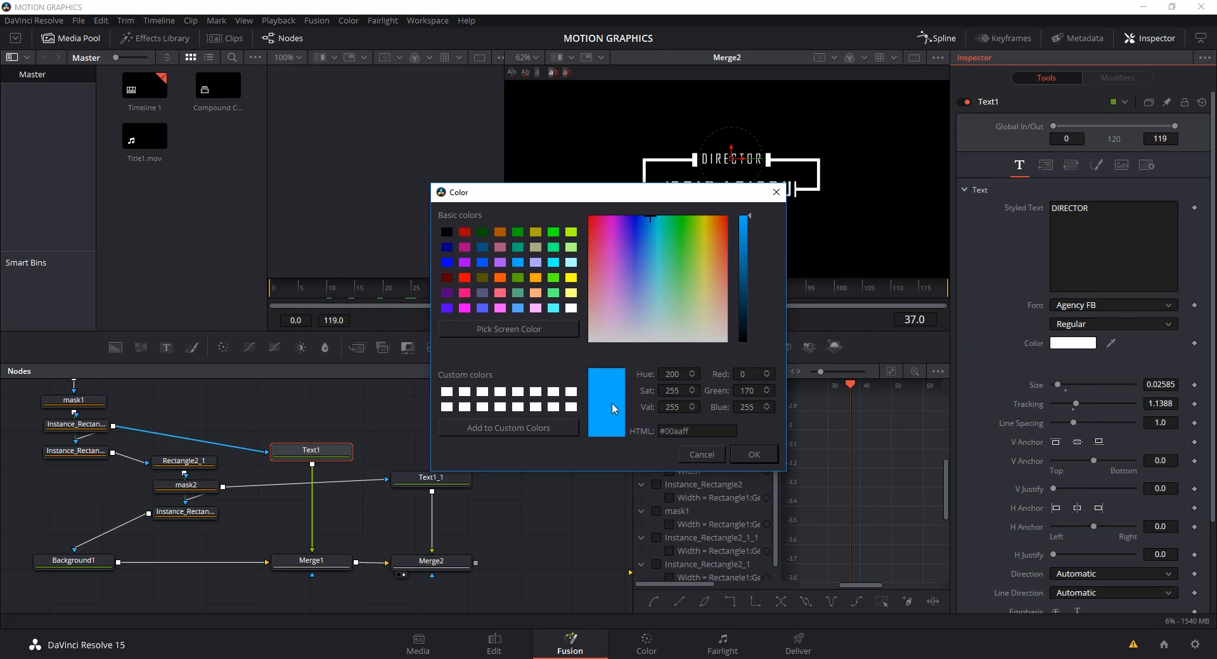
click(751, 455)
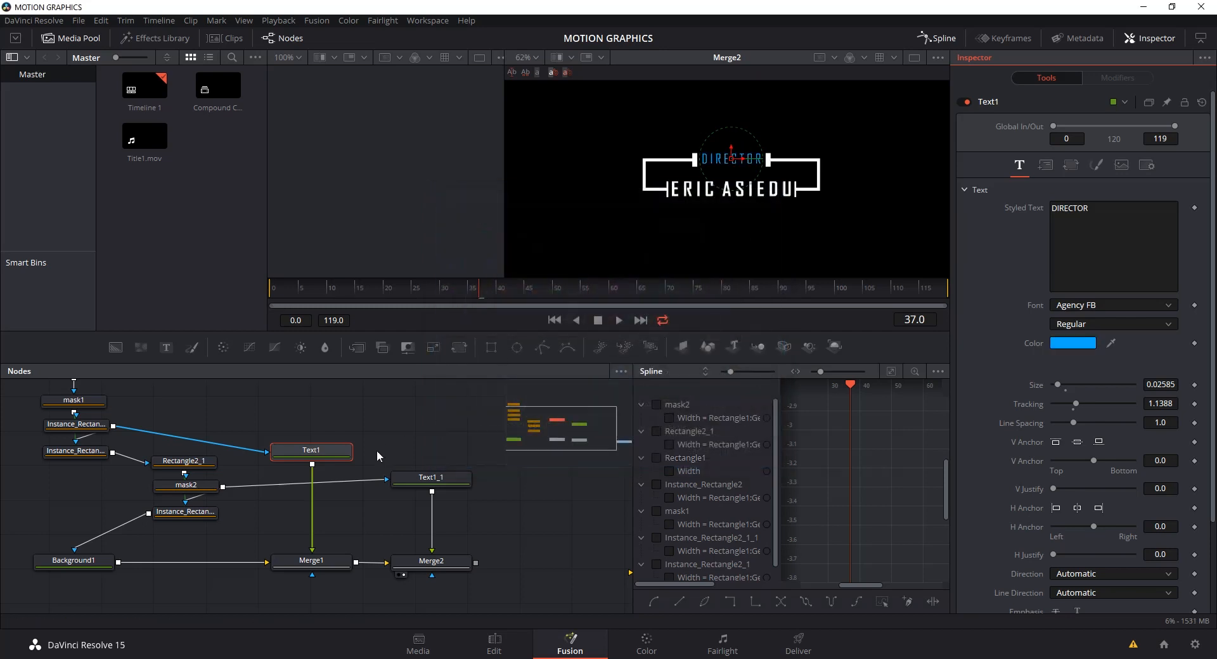
- Try a pink colour on the name text in Text1_1
click(435, 479)
click(1069, 346)
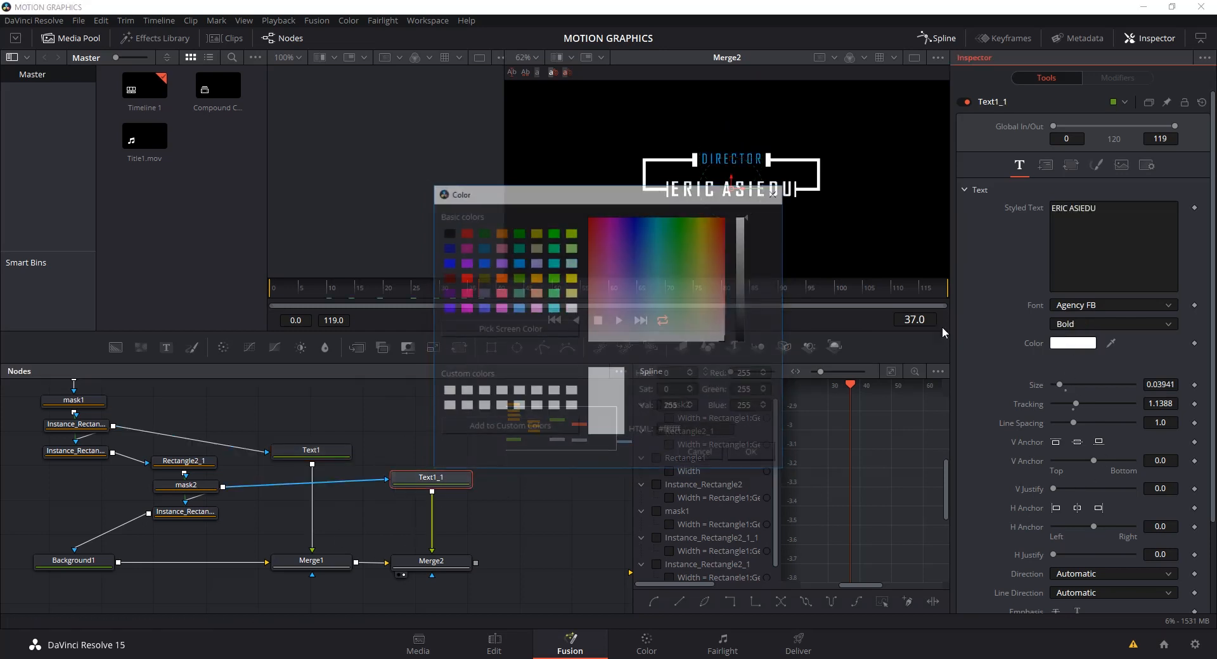
click(465, 293)
click(749, 454)
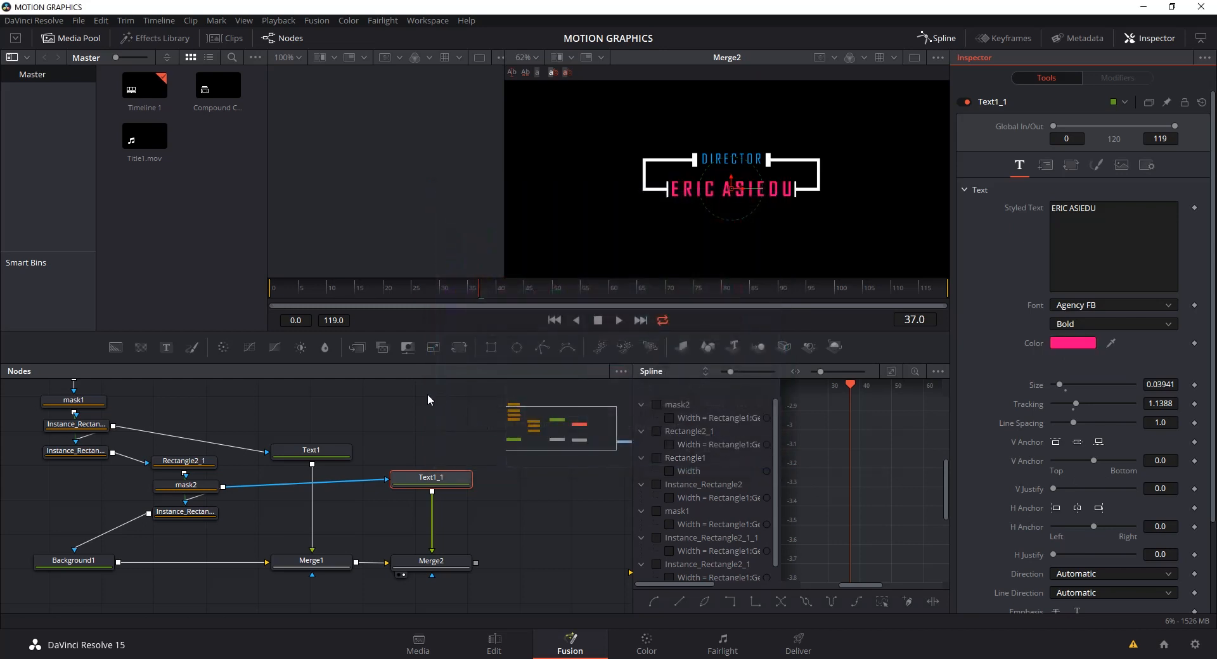
- Step back from frame 18 to frame 9 to check how the coloured texts overlap the outline
click(373, 291)
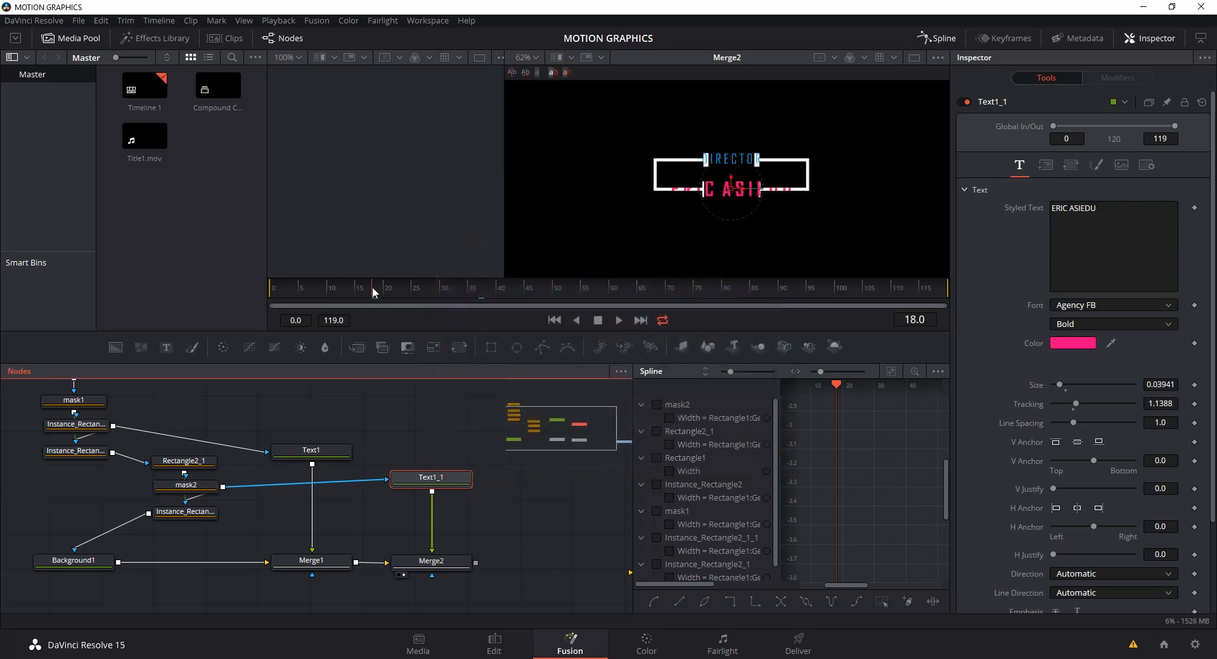
click(352, 291)
click(331, 291)
click(325, 291)
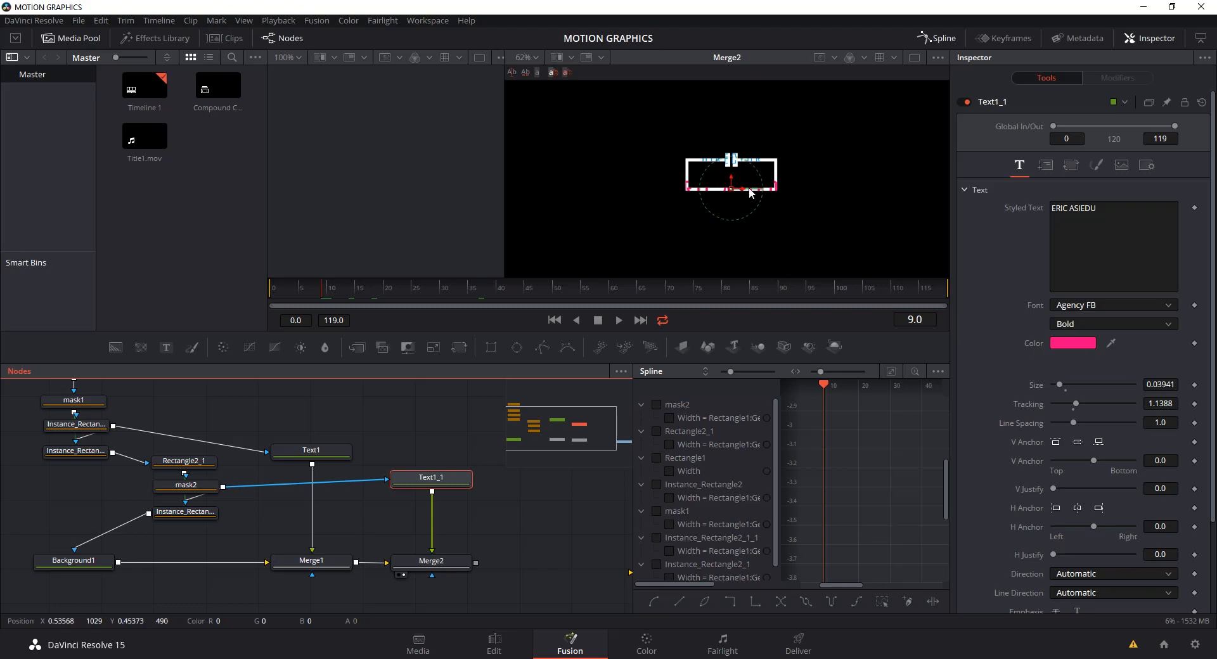
drag(217, 410, 298, 444)
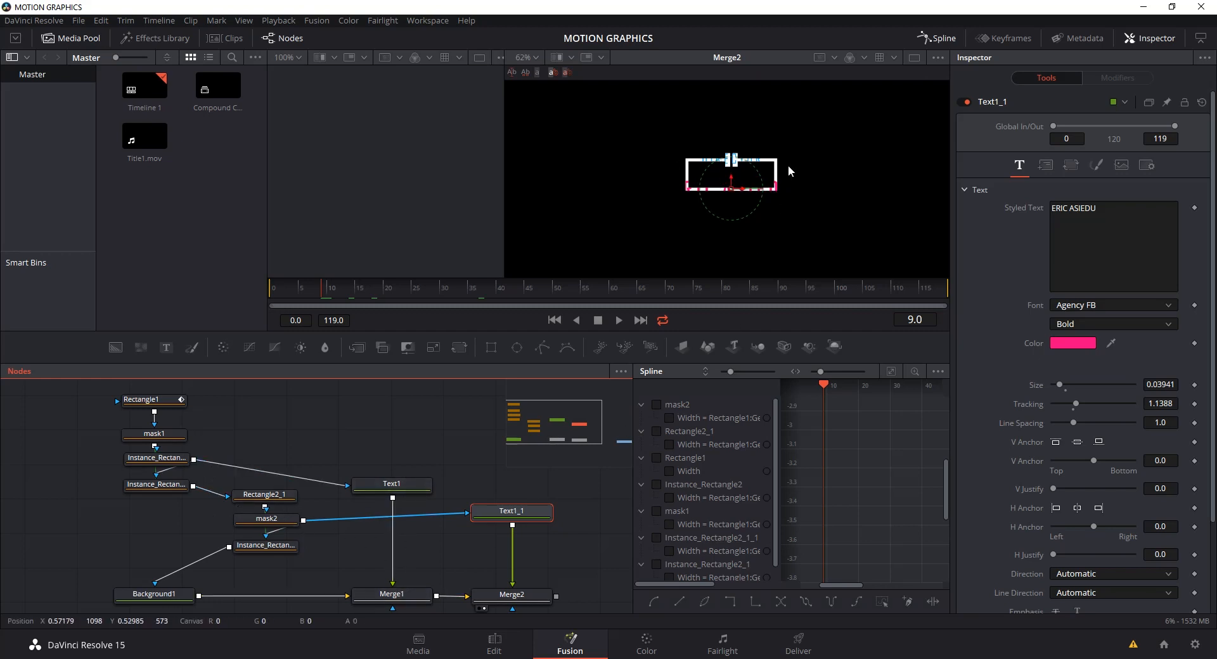
- Restore the DIRECTOR text's colour to white #ffffff
drag(443, 454, 364, 453)
click(326, 467)
click(1076, 344)
drag(717, 290, 596, 384)
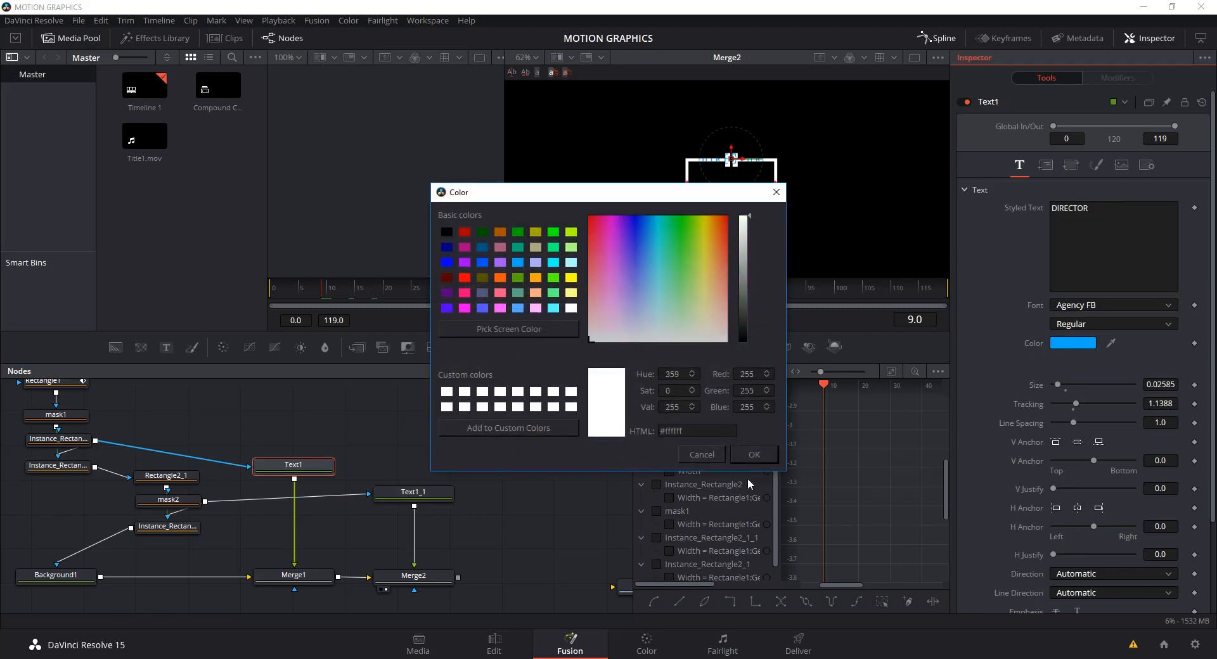
click(754, 455)
- Restore the name text's colour in Text1_1 to white
click(443, 495)
click(1088, 346)
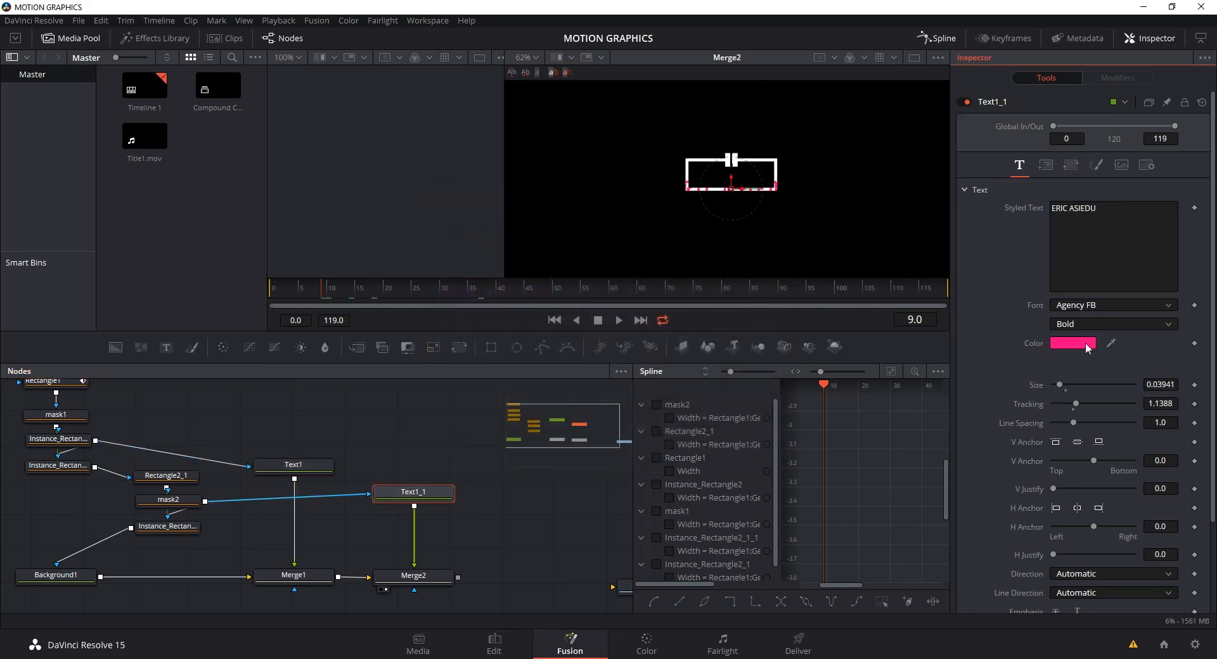
drag(689, 297, 735, 358)
click(754, 454)
- Add a Color Gain node, connect Merge2's output to it, and show it in the viewer
click(438, 286)
drag(526, 571, 380, 508)
drag(505, 497, 397, 516)
drag(440, 558, 499, 557)
drag(331, 493, 416, 499)
right_click(374, 433)
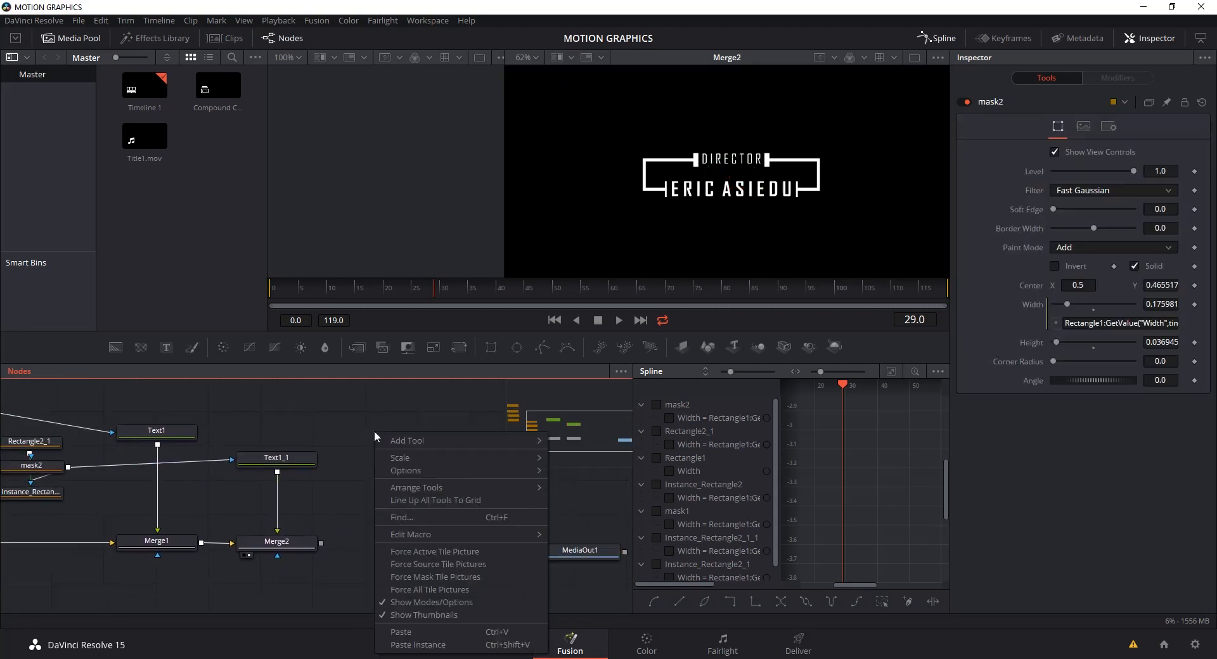
mouse_move(430, 440)
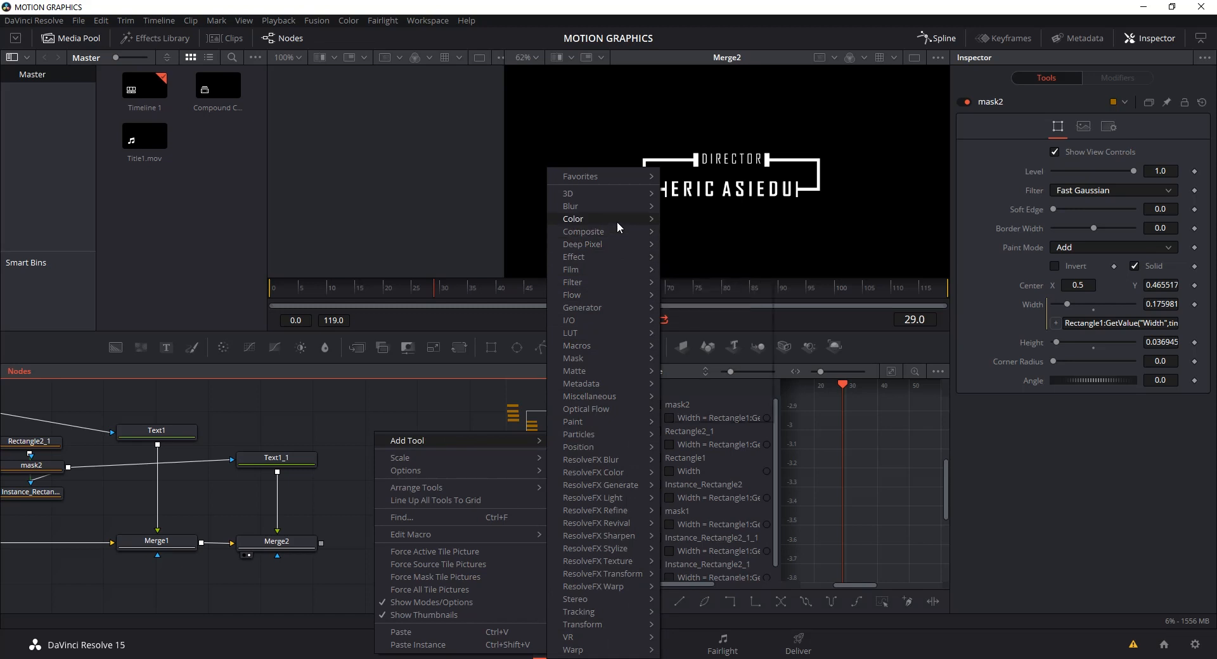
mouse_move(617, 222)
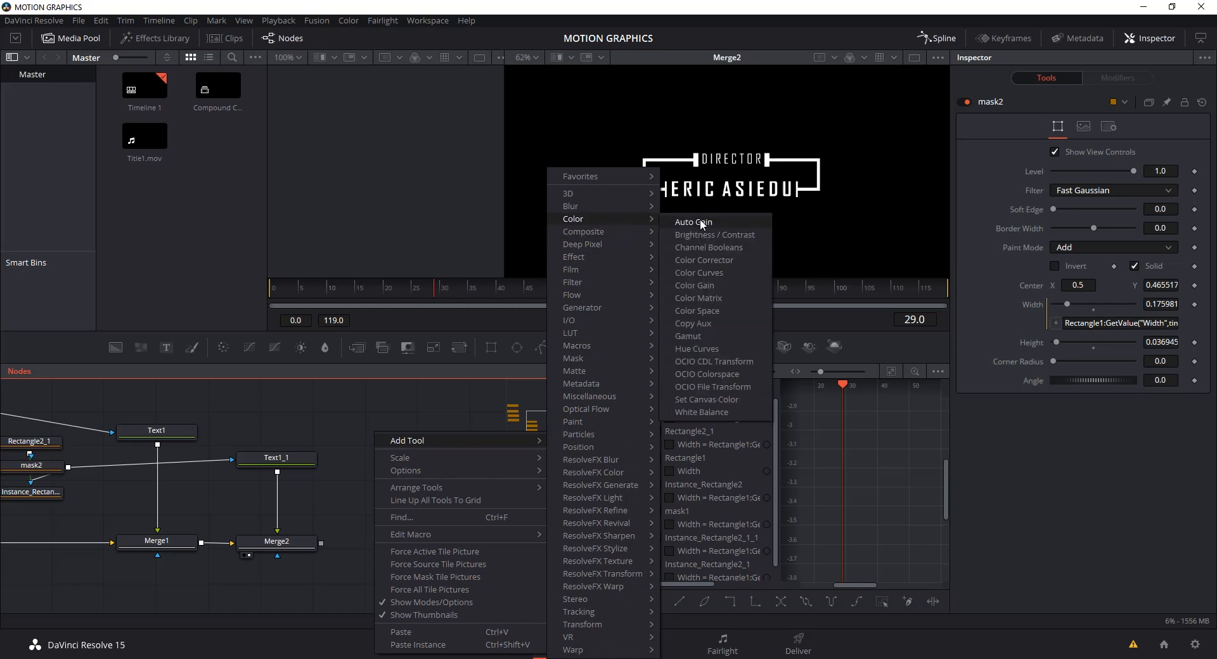
click(737, 284)
drag(396, 435, 416, 516)
drag(322, 543, 396, 543)
key(2)
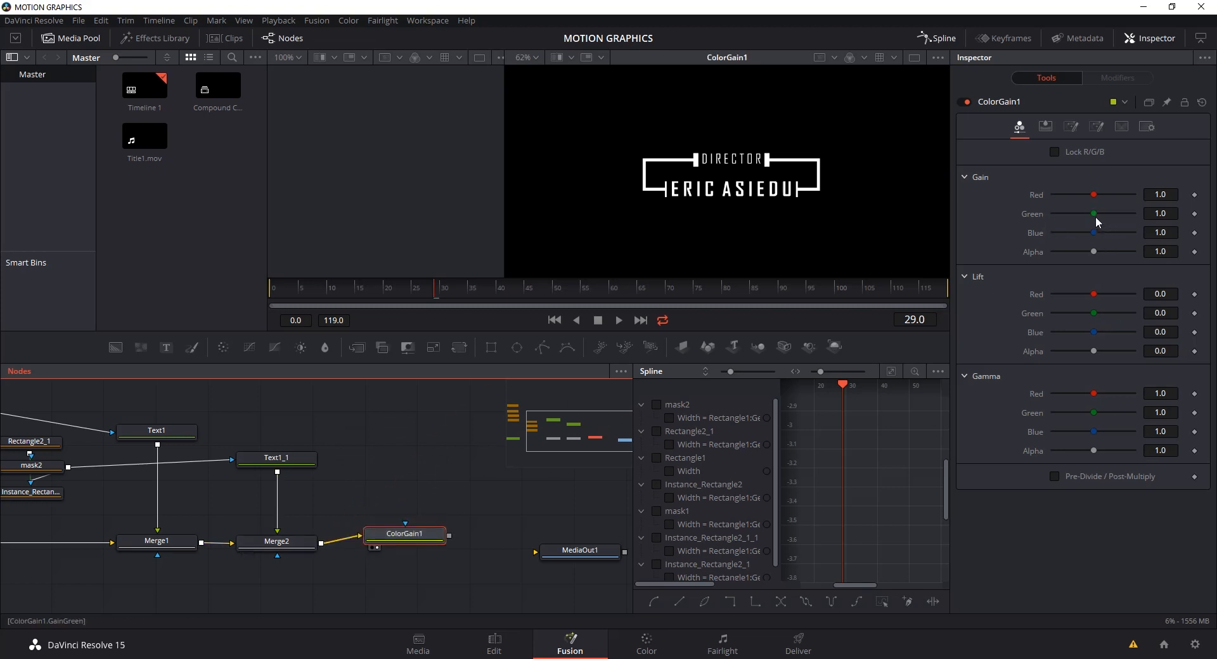
- Tint the title pink in ColorGain1 with red gain 2.33, green gain 0.08 and blue gain 0.64
drag(1092, 215, 1069, 235)
drag(1088, 196, 1056, 216)
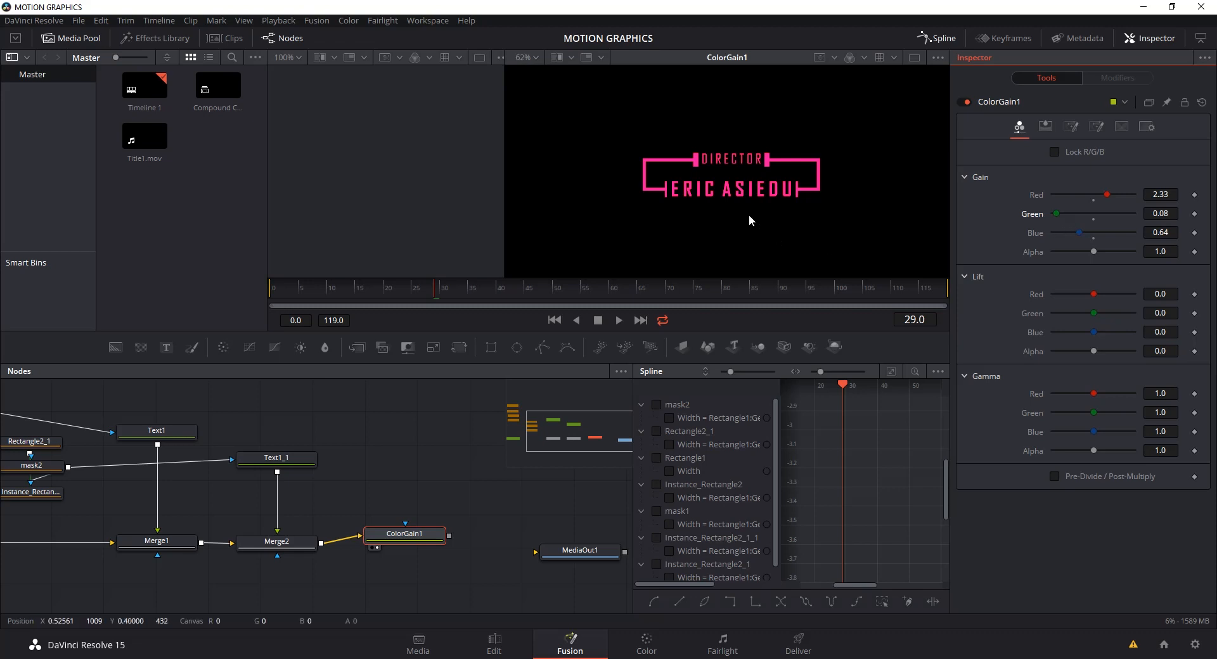
- Add a rectangle mask to ColorGain1 and reselect the ColorGain1 node
drag(429, 512, 401, 511)
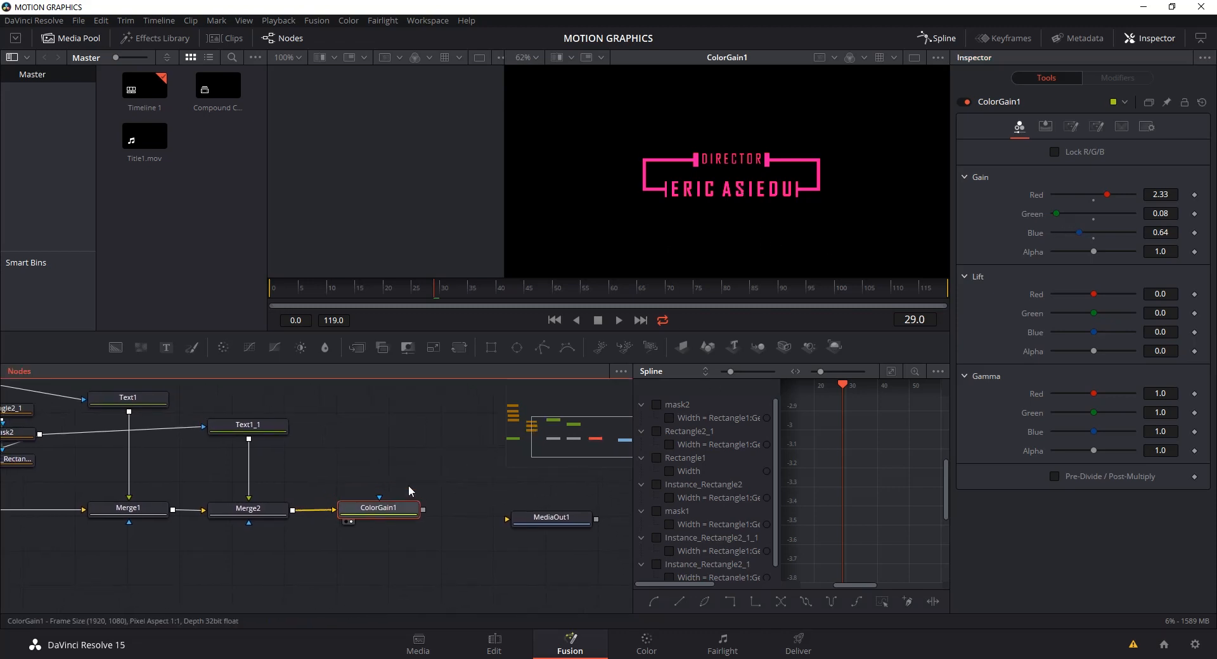
click(493, 350)
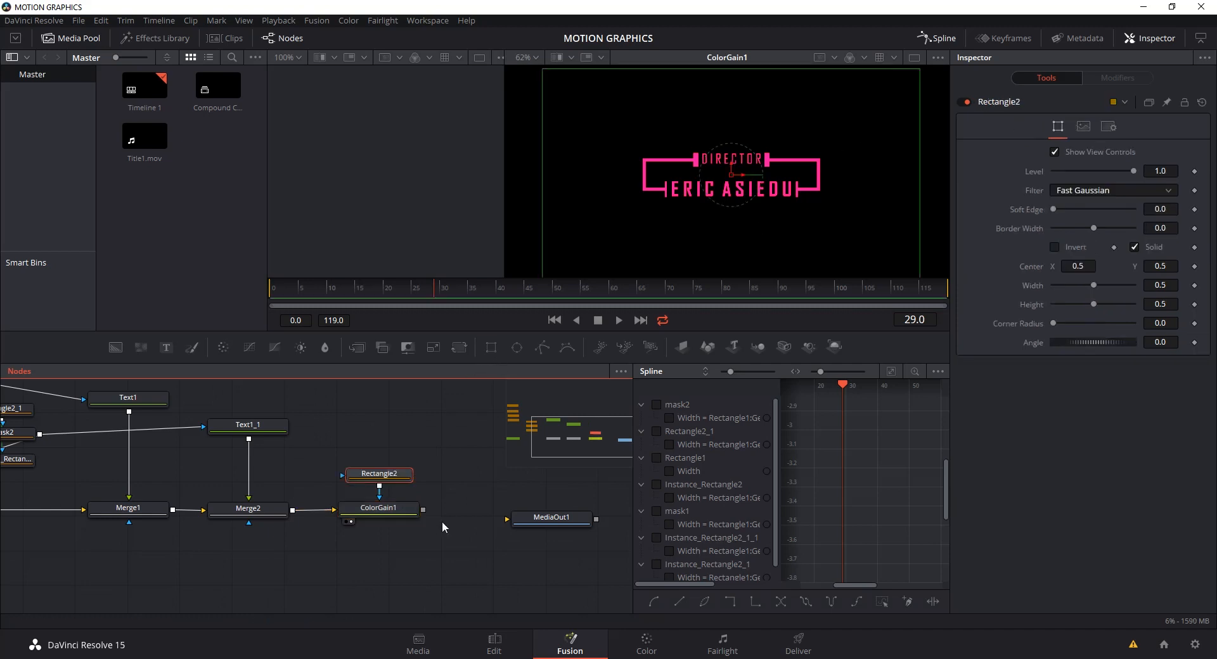
click(394, 514)
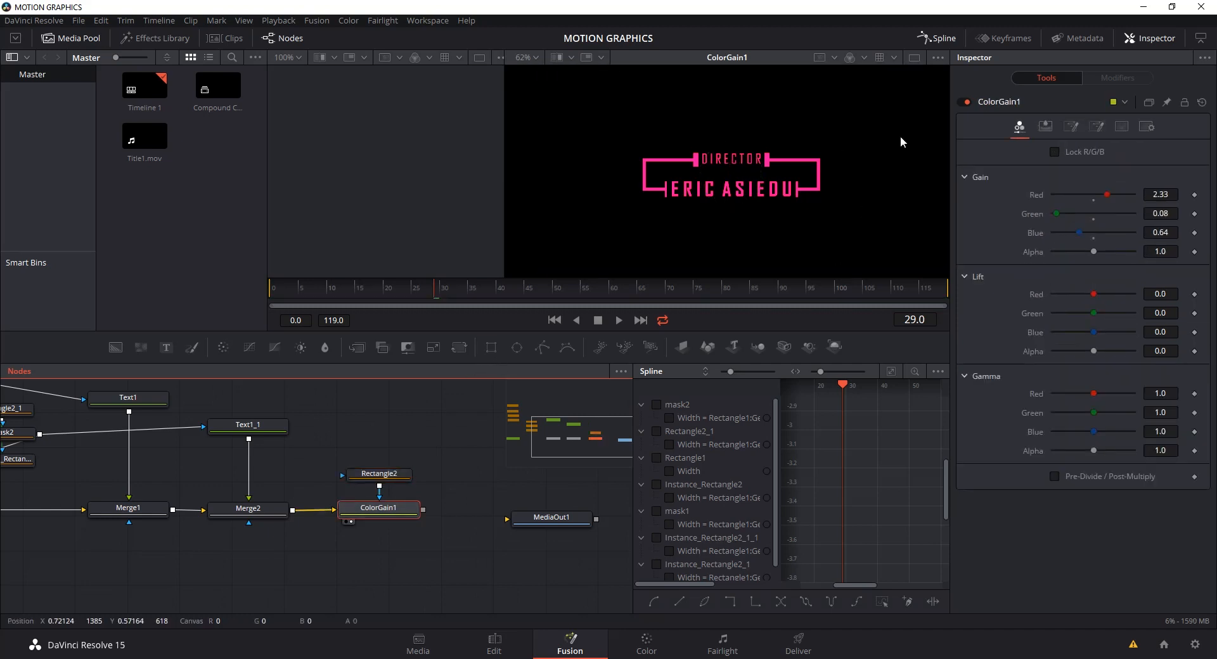
- Fit the Rectangle2 mask around the lower name text, about 0.16 wide and 0.07 high, and check it at frames 19 and 30
click(380, 474)
drag(918, 70, 742, 192)
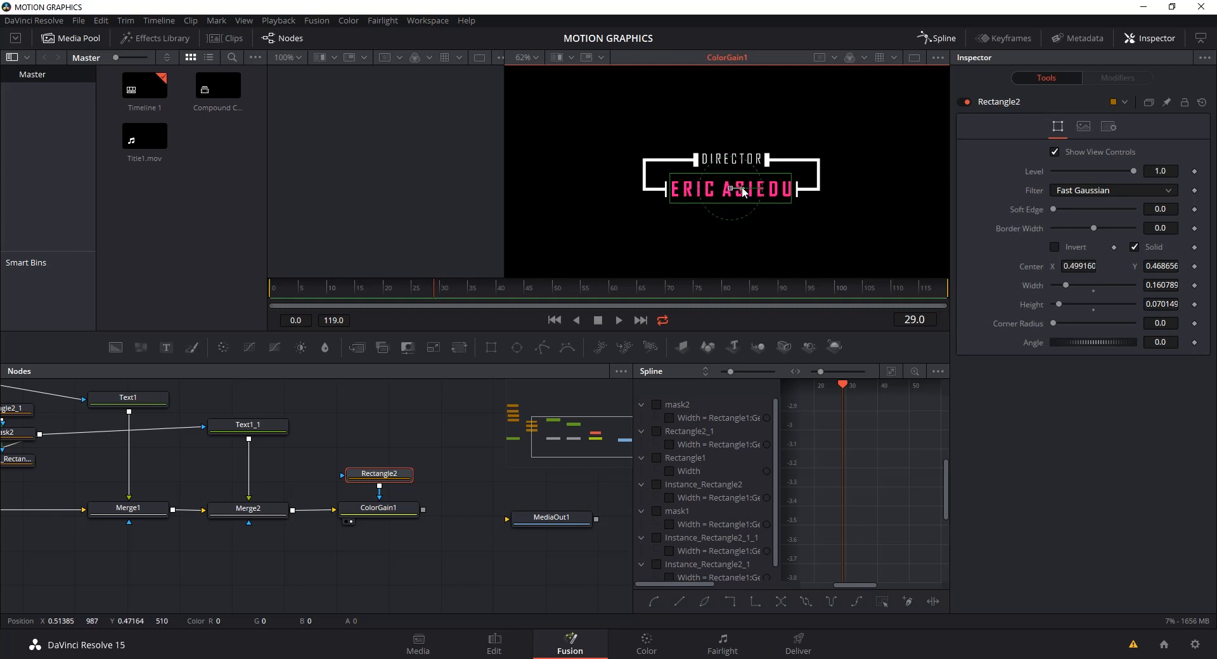
click(383, 290)
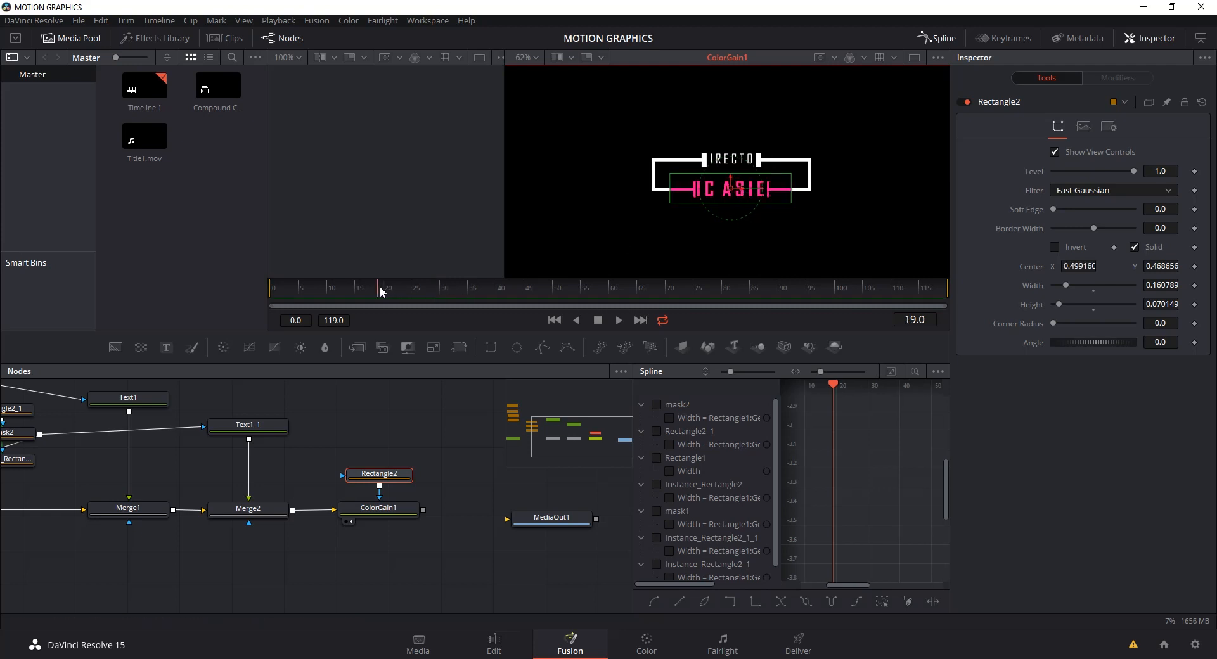
click(439, 290)
click(441, 290)
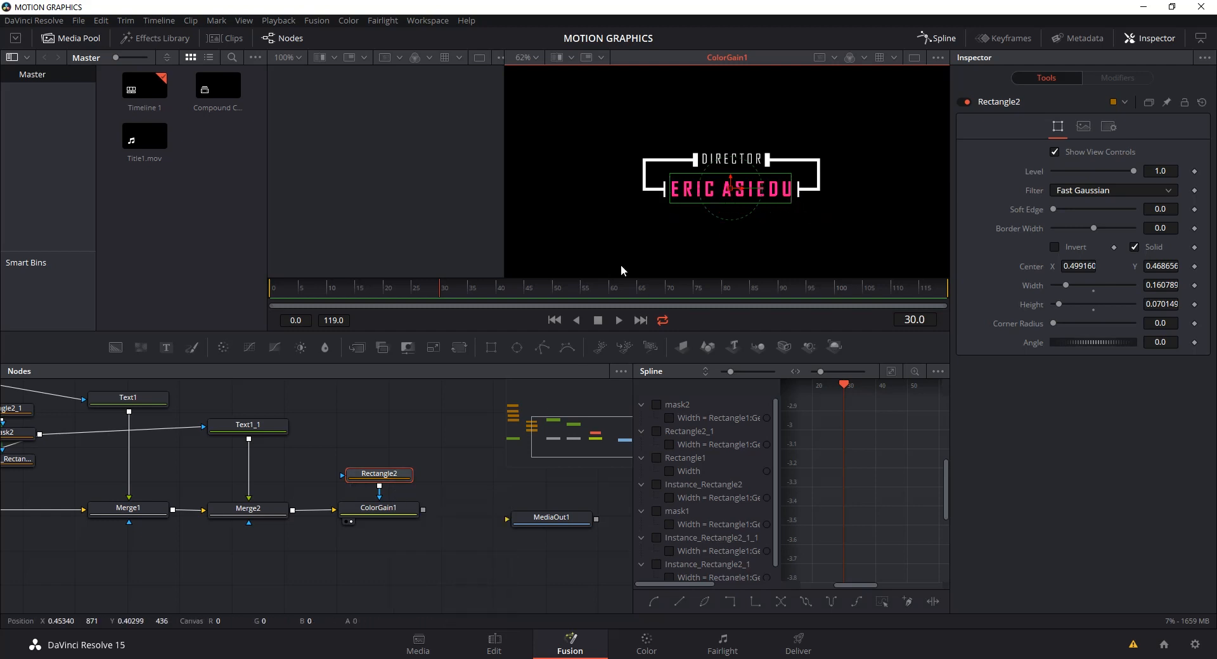
- Link Rectangle2's width to the name text's mask with the expression mask2.Width
drag(353, 454, 495, 450)
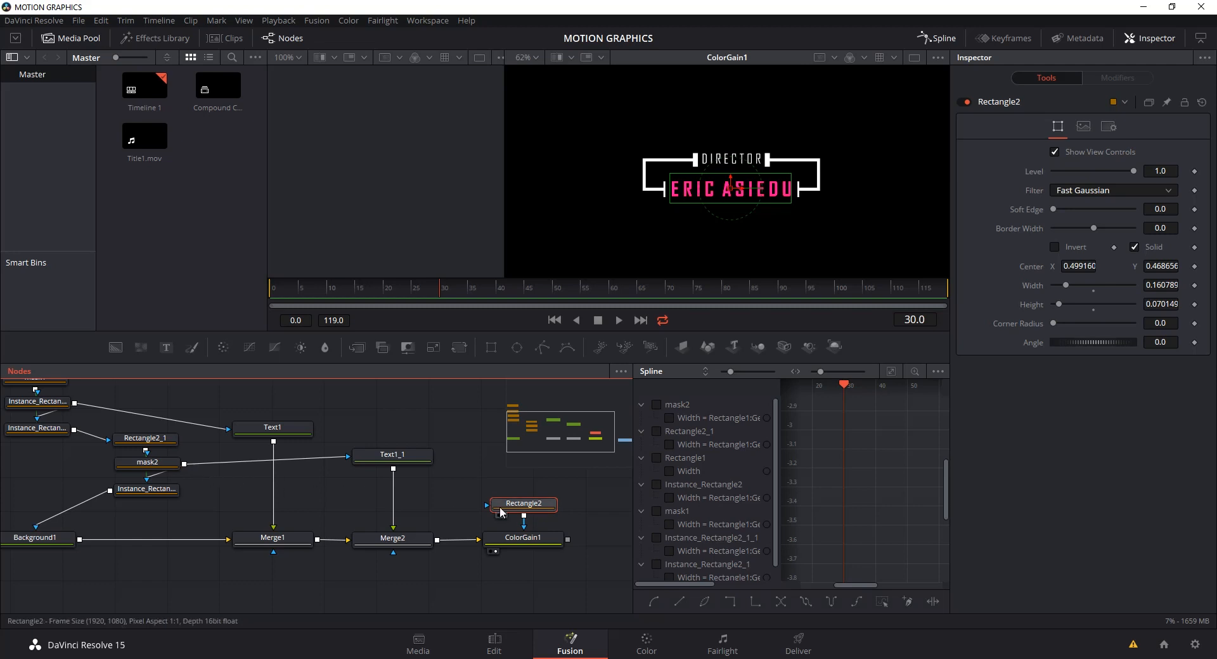
click(163, 465)
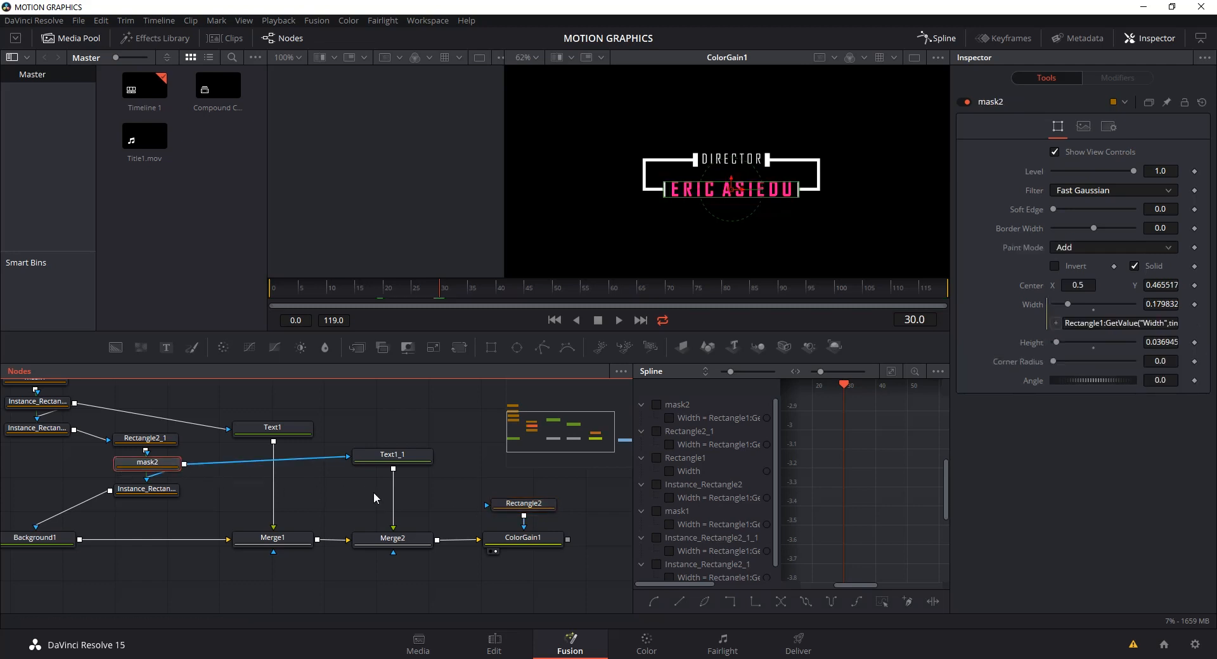
click(528, 511)
right_click(1064, 288)
click(1089, 437)
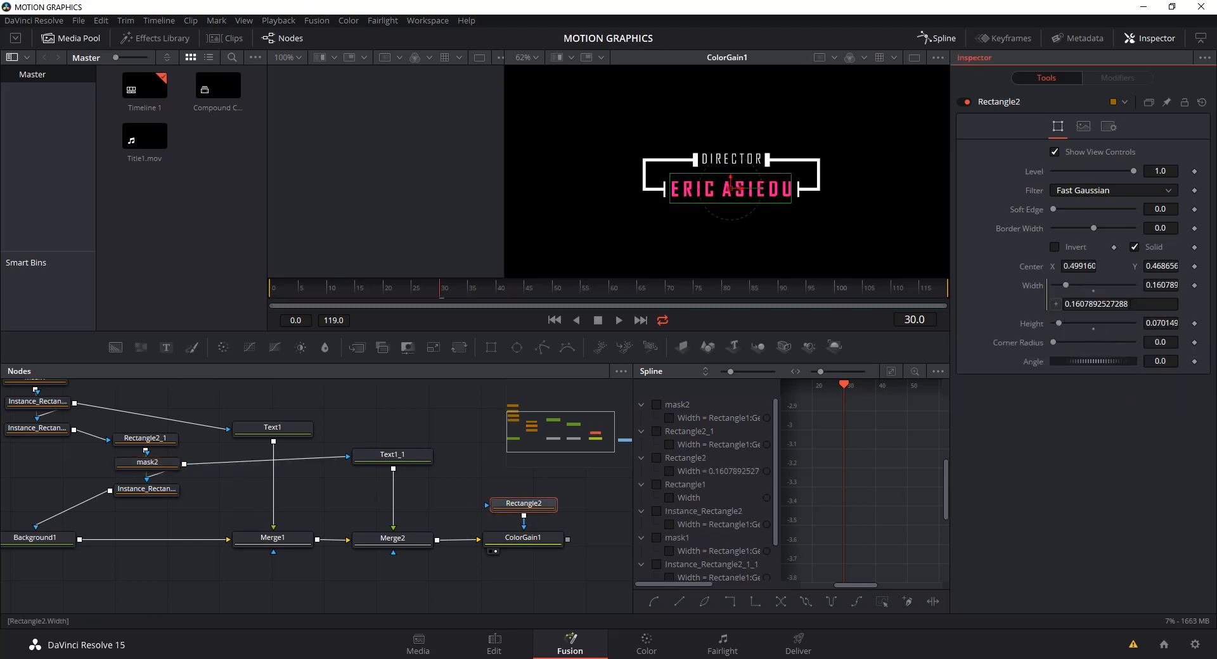
text(mask2.Width)
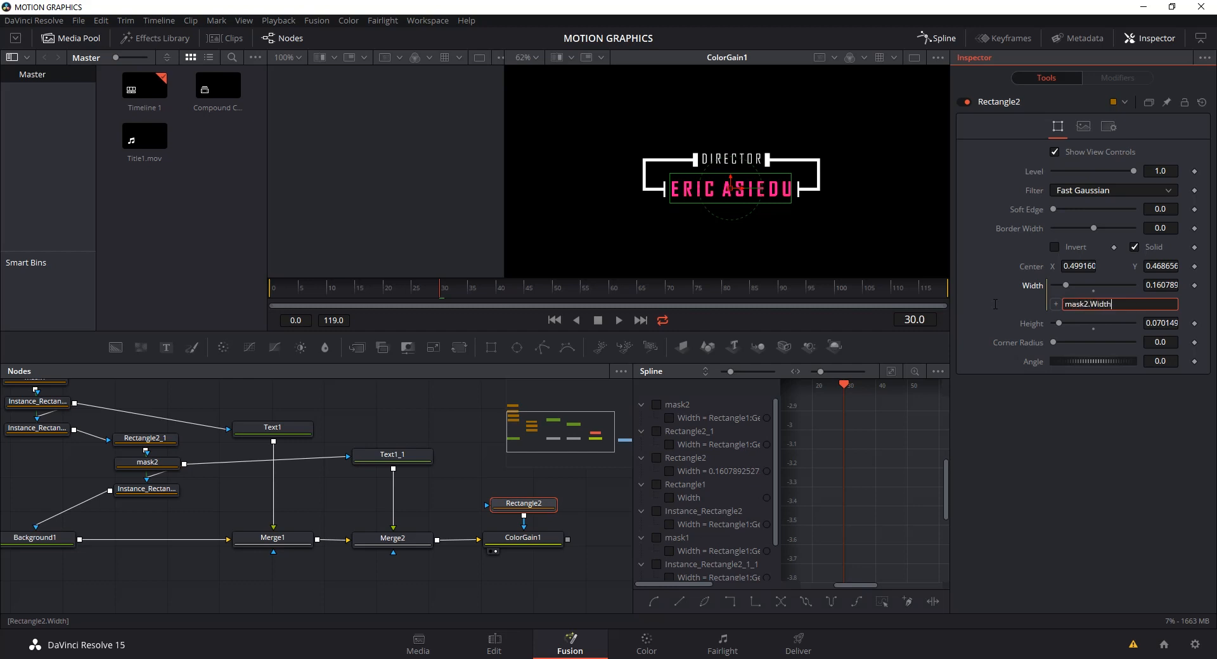
key(Tab)
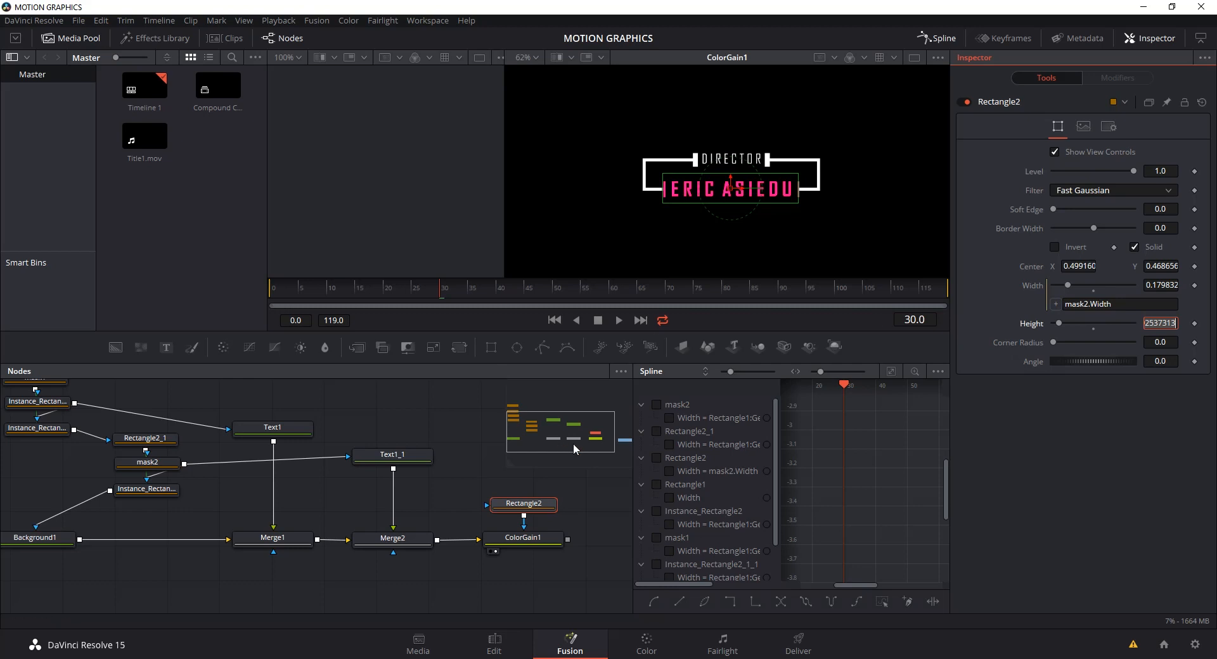
click(476, 451)
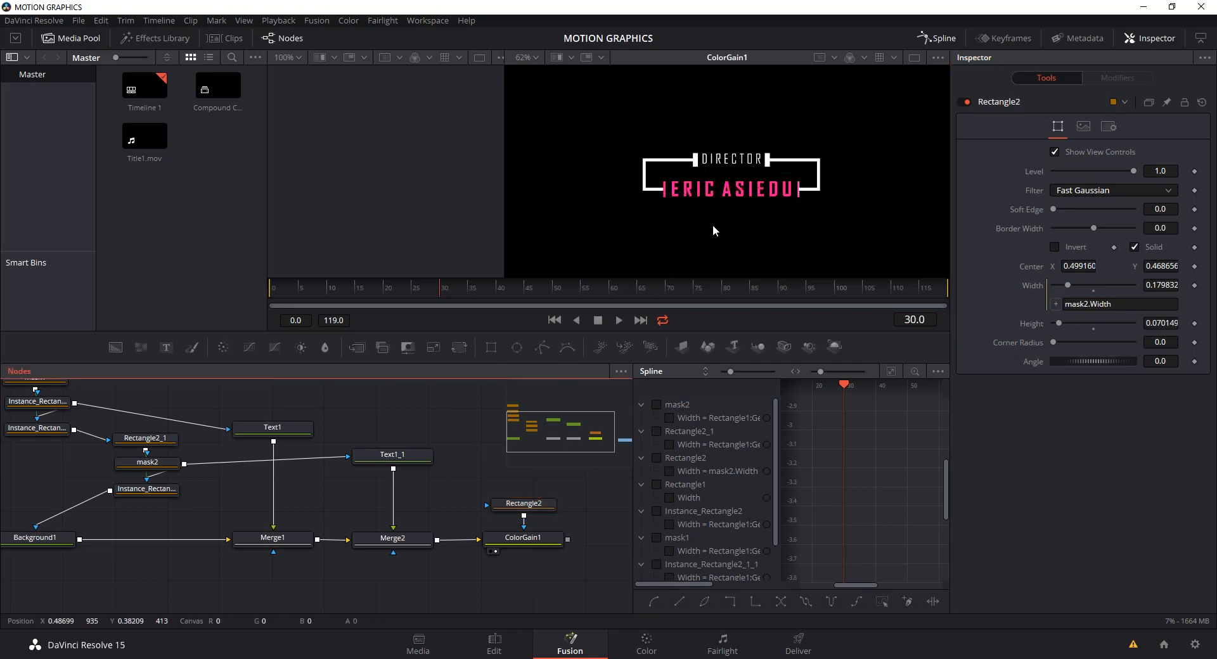
- Change Rectangle2's width expression to mask2.Width-0.01
click(535, 505)
click(1130, 307)
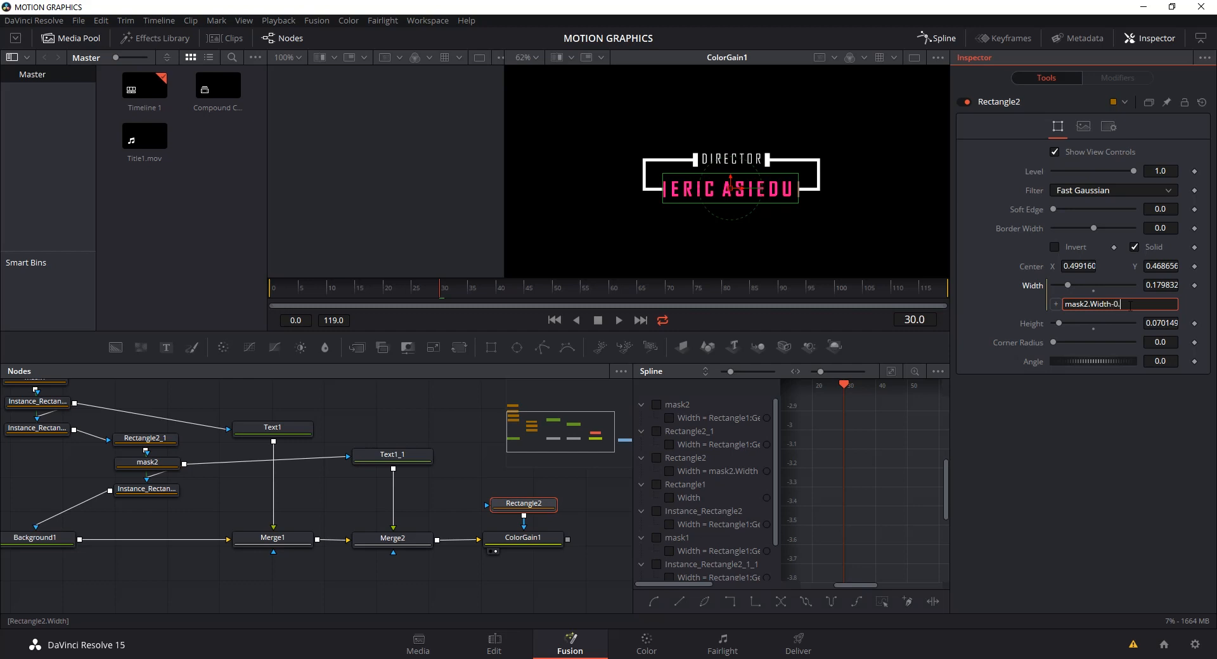
text(-0.01)
key(Tab)
click(487, 481)
click(590, 497)
- Duplicate ColorGain1 together with its Rectangle2 mask, and connect ColorGain1's output to the copied Color Gain node
drag(590, 497, 438, 499)
drag(531, 548, 604, 556)
drag(413, 559, 309, 470)
click(417, 511)
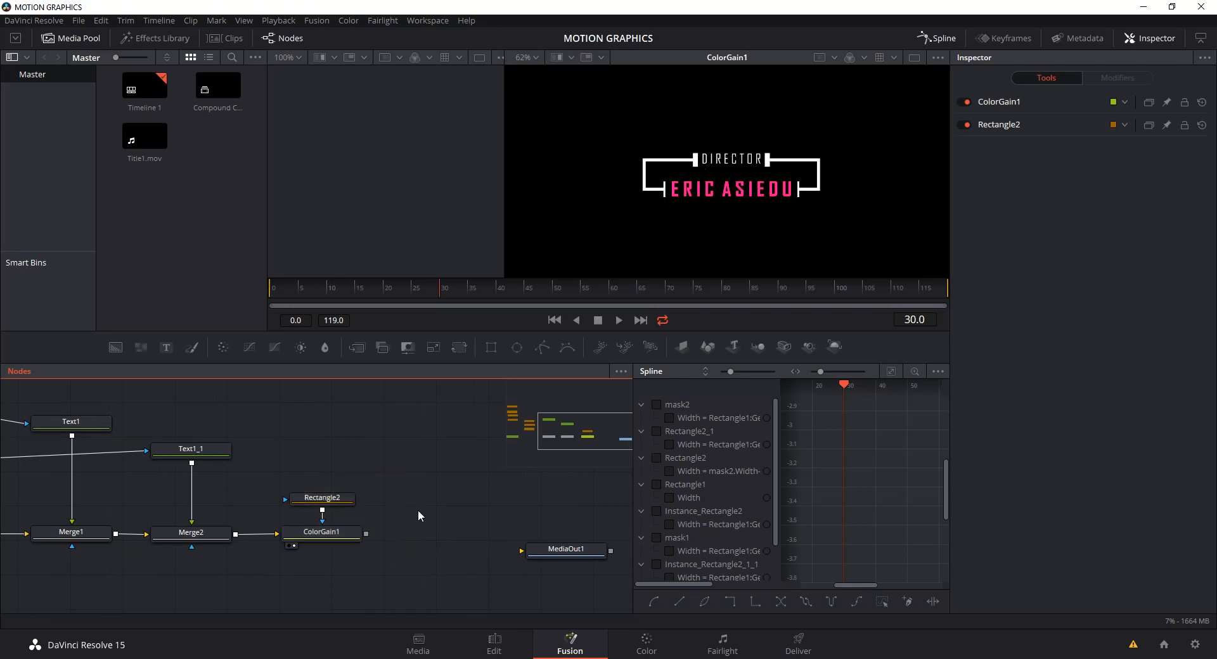
key(ctrl+v)
drag(366, 533, 429, 530)
drag(420, 477, 432, 490)
click(443, 527)
click(442, 493)
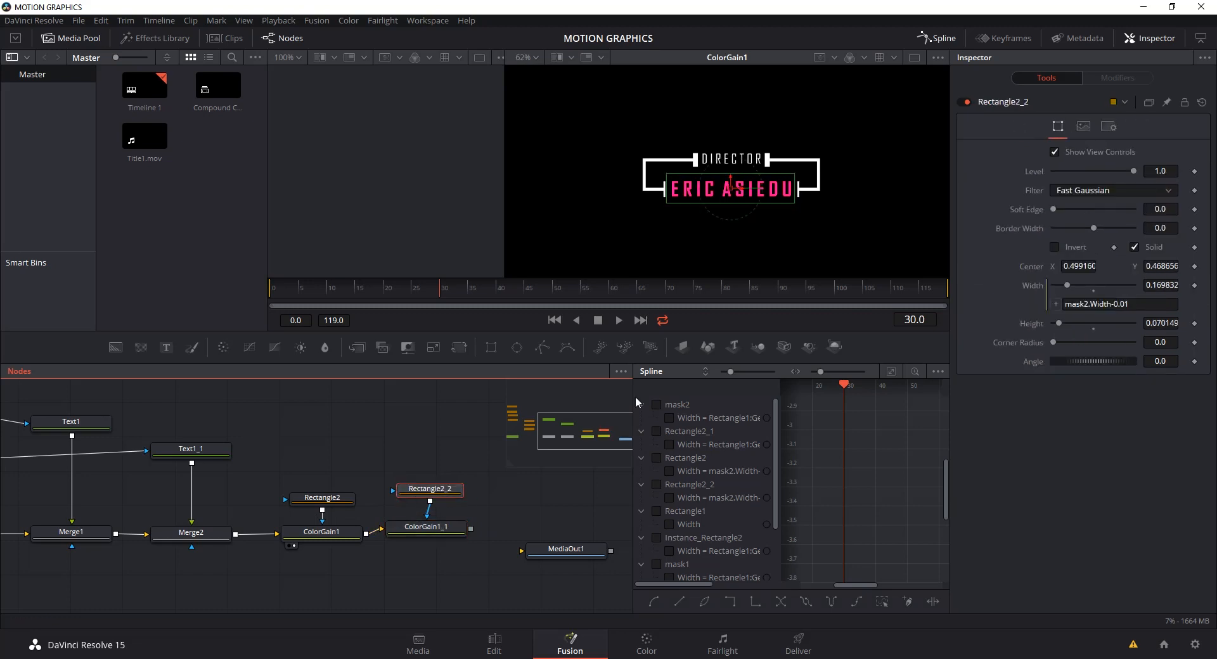
- View ColorGain1_1 with the Rectangle2_2 mask moved up over DIRECTOR, and tint it blue with red gain 0.23, green 0.55 and blue 0.8
drag(730, 180, 731, 152)
drag(452, 531, 680, 239)
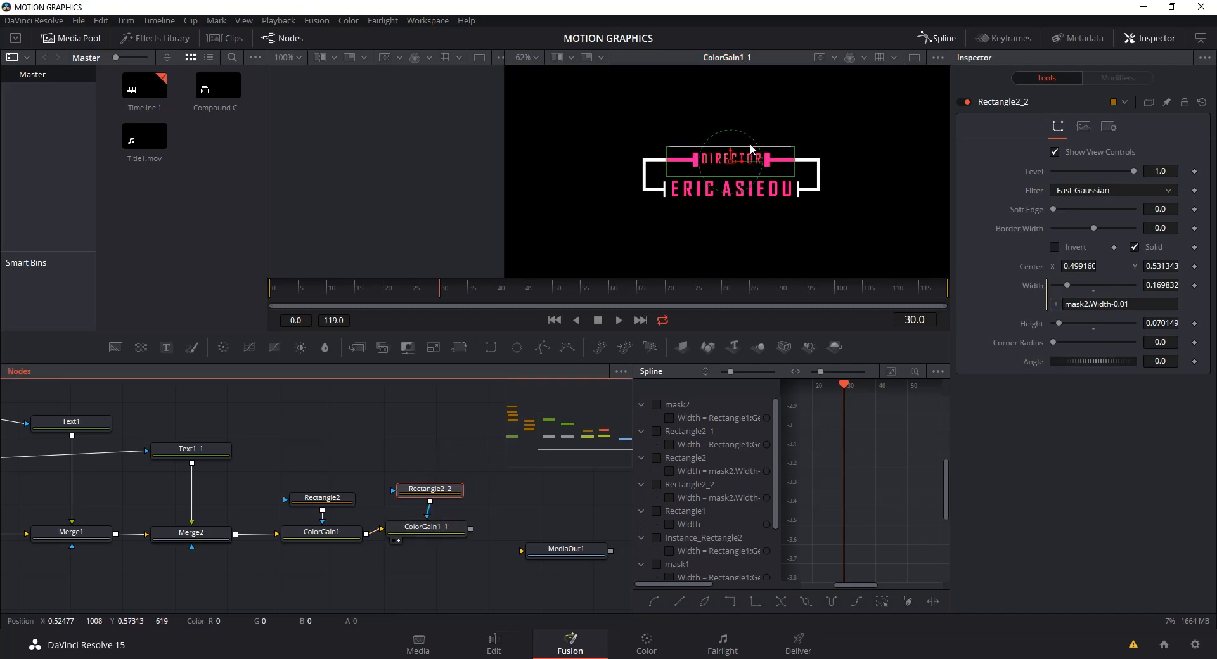
click(439, 531)
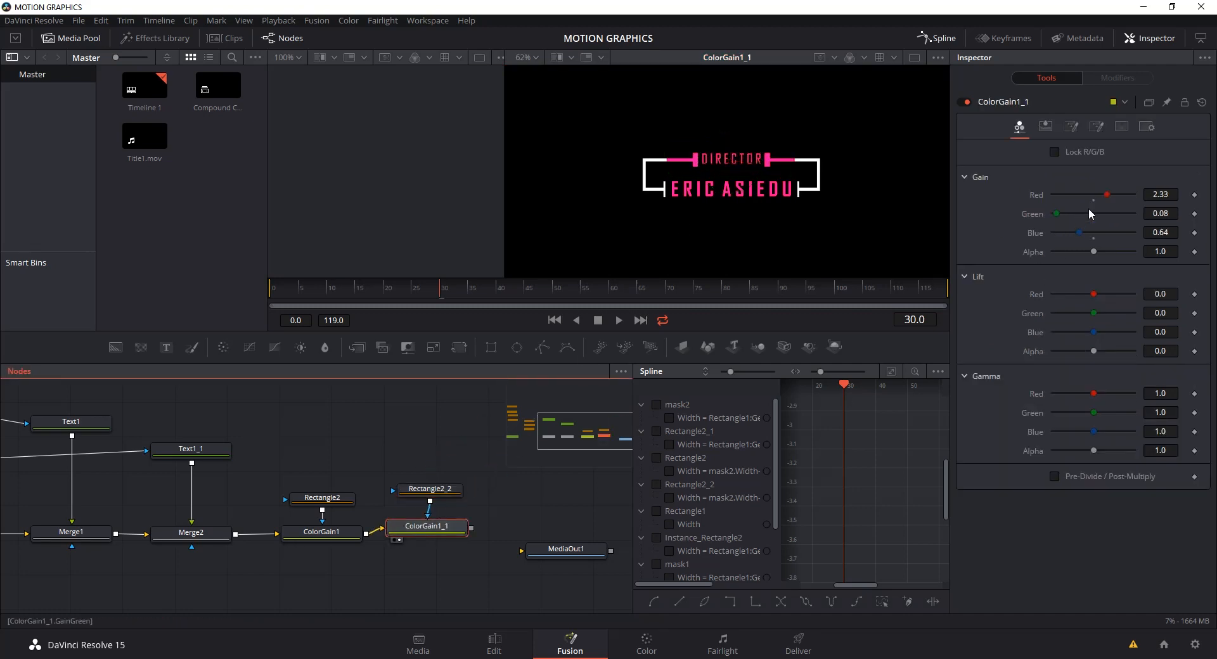
mouse_move(1055, 214)
mouse_down()
mouse_move(1084, 232)
mouse_move(1084, 198)
mouse_move(1063, 198)
mouse_up()
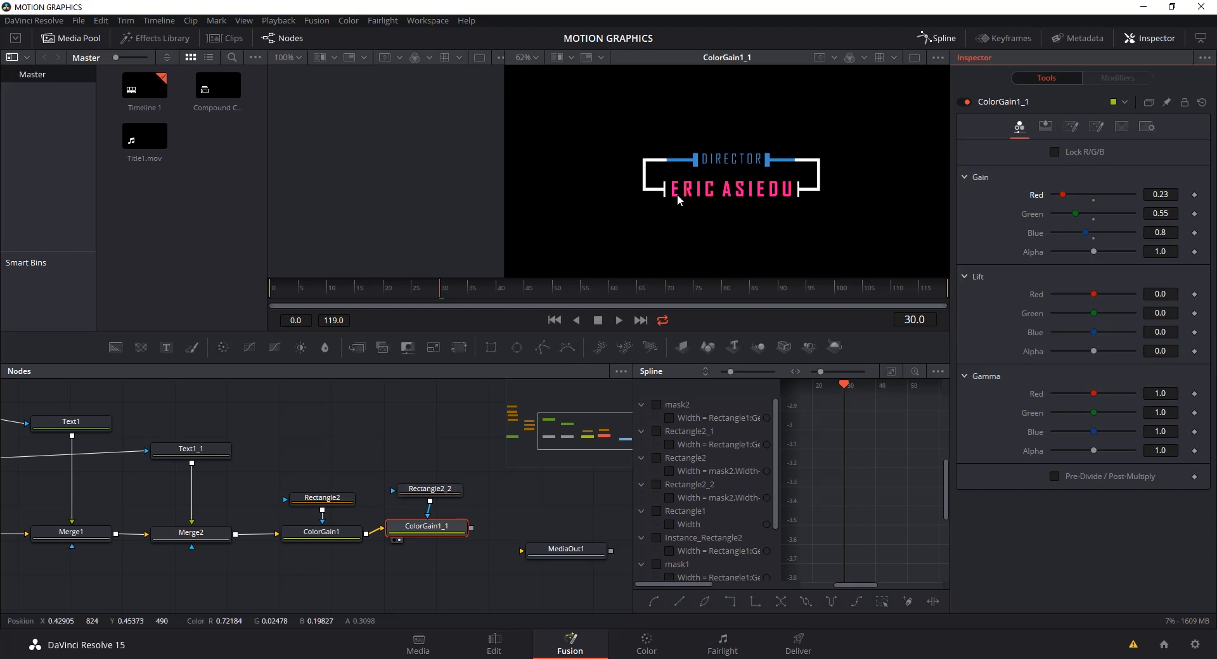
- Change Rectangle2_2's width expression to mask1.Width-0.01 and check the mask1 node's settings
click(432, 489)
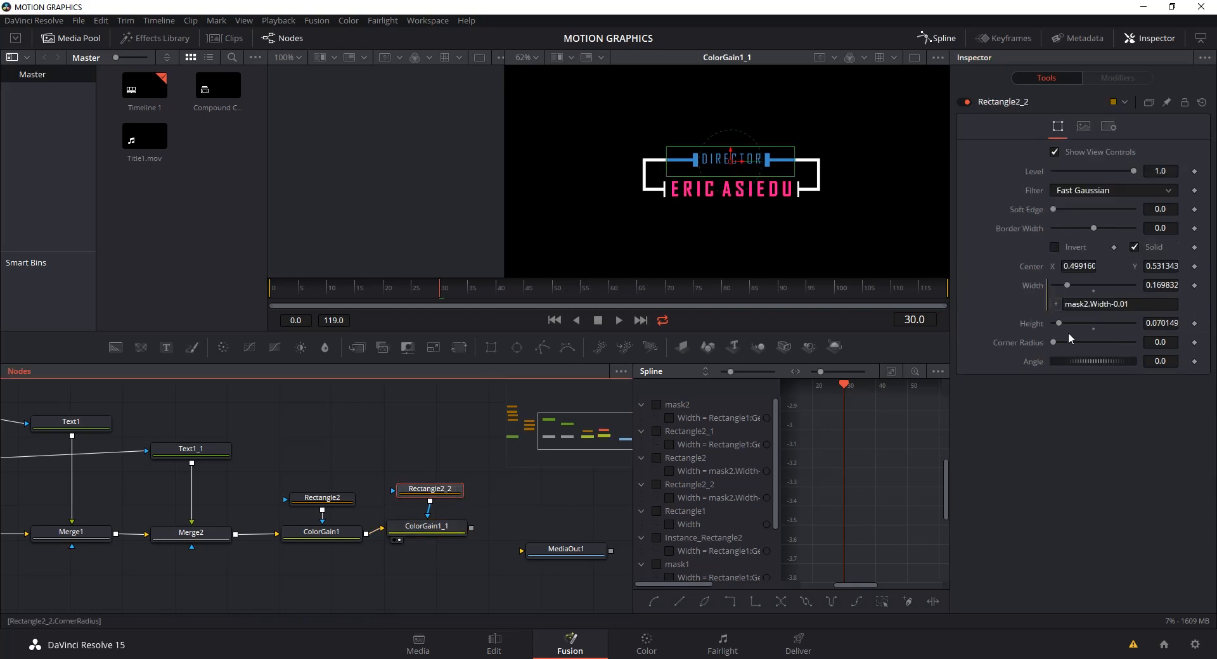
click(1087, 308)
key(BackSpace)
text(1)
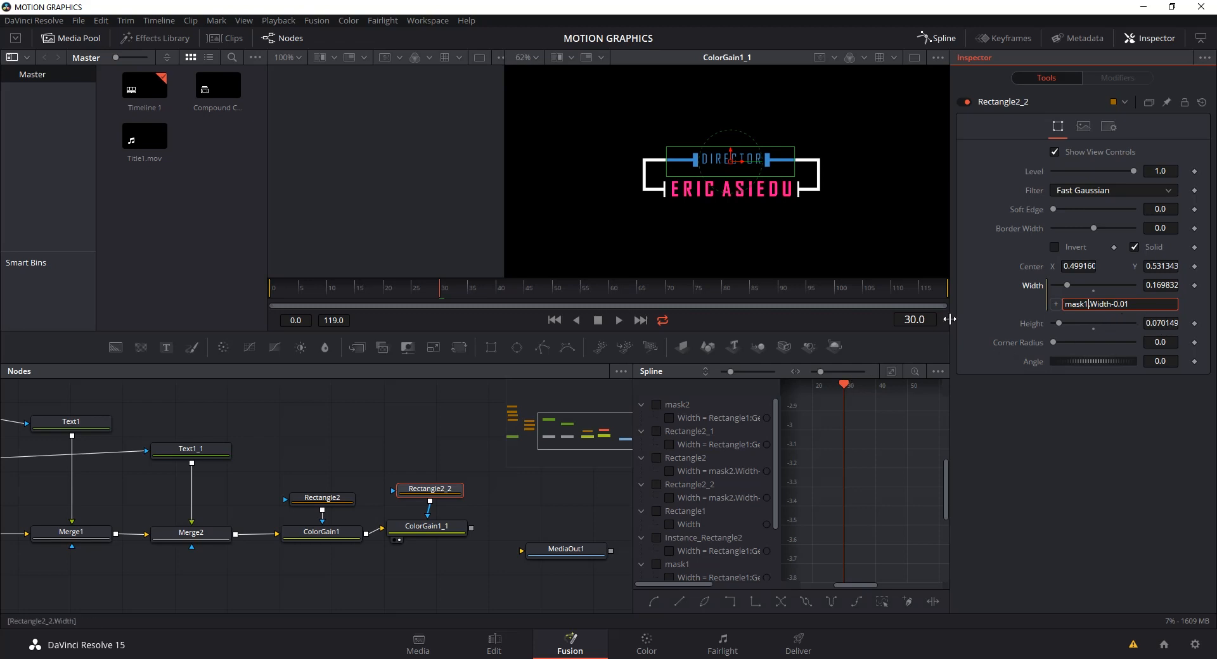
click(386, 444)
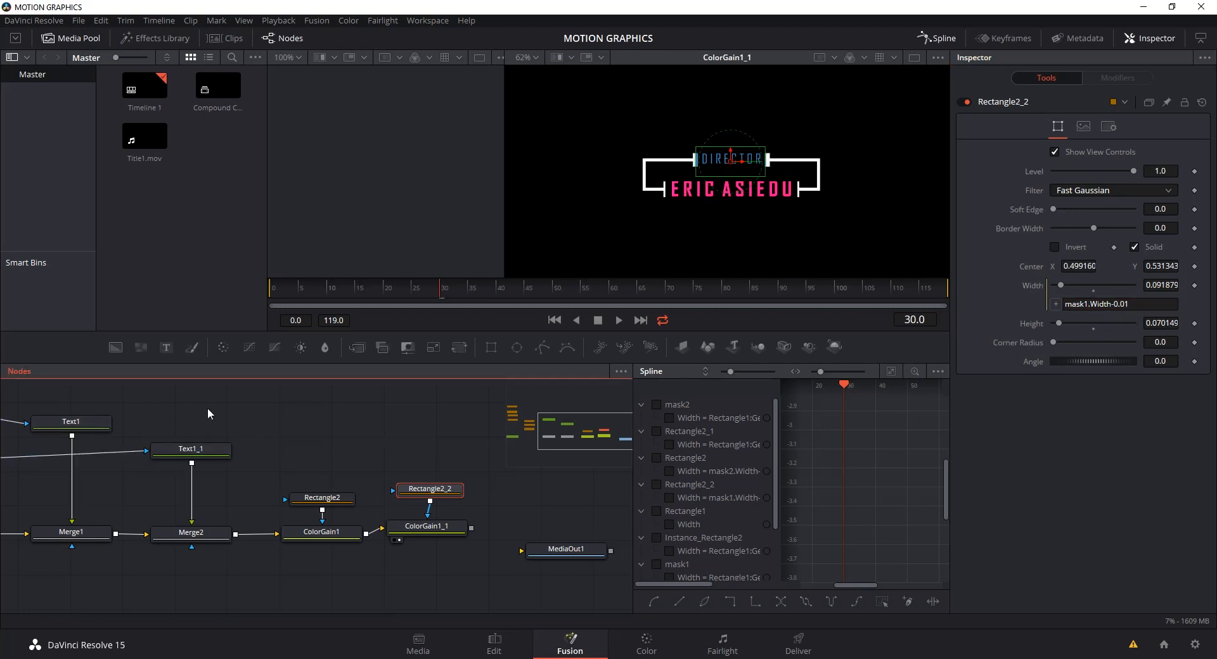
drag(178, 413, 340, 445)
drag(143, 412, 238, 426)
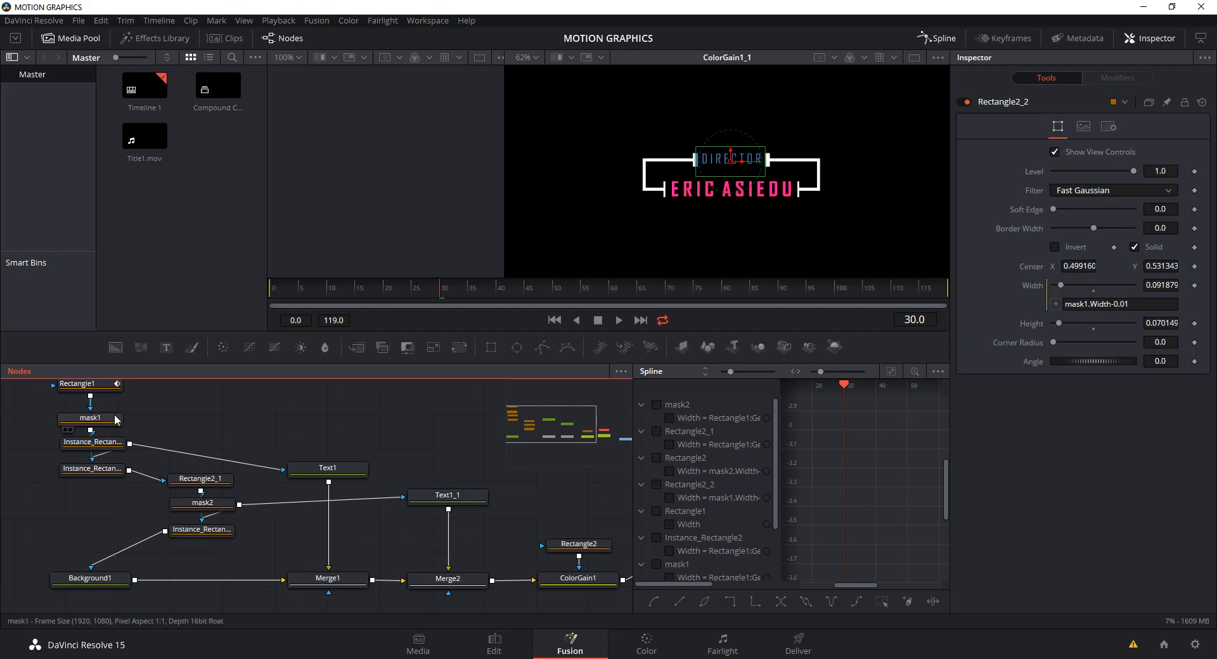
click(109, 419)
click(371, 424)
drag(374, 425, 325, 431)
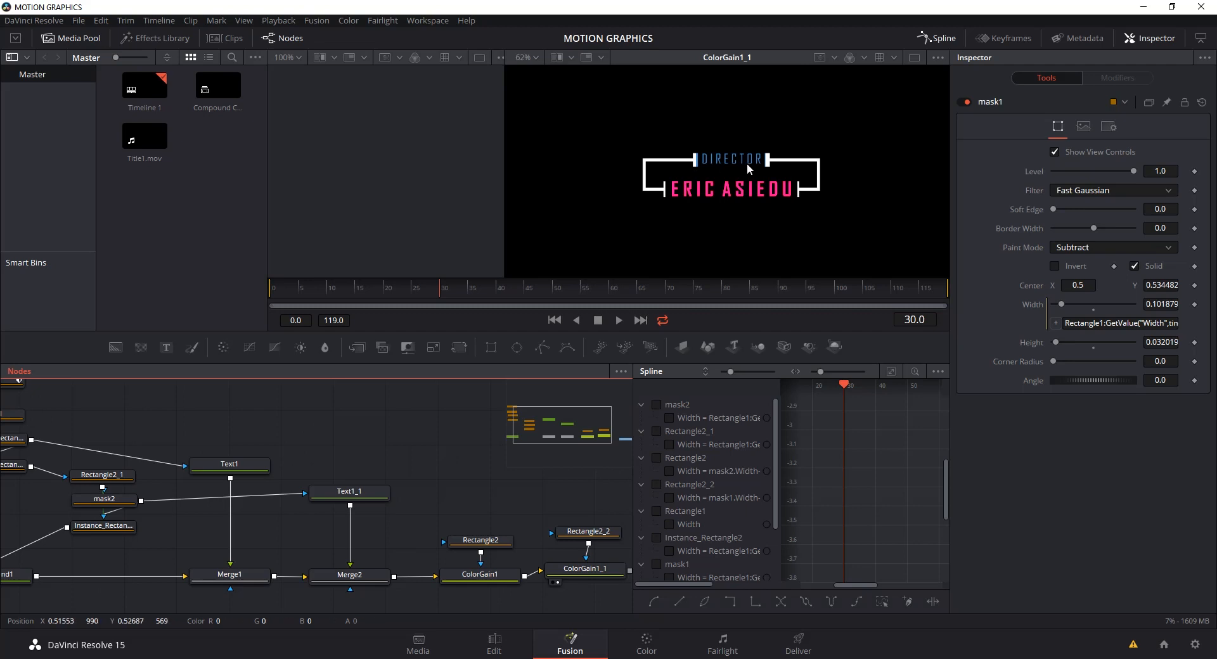
- Add a second line reading EDITOR to Text1 and shift the text down until DIRECTOR sits in the upper gap
drag(429, 448, 560, 451)
click(360, 468)
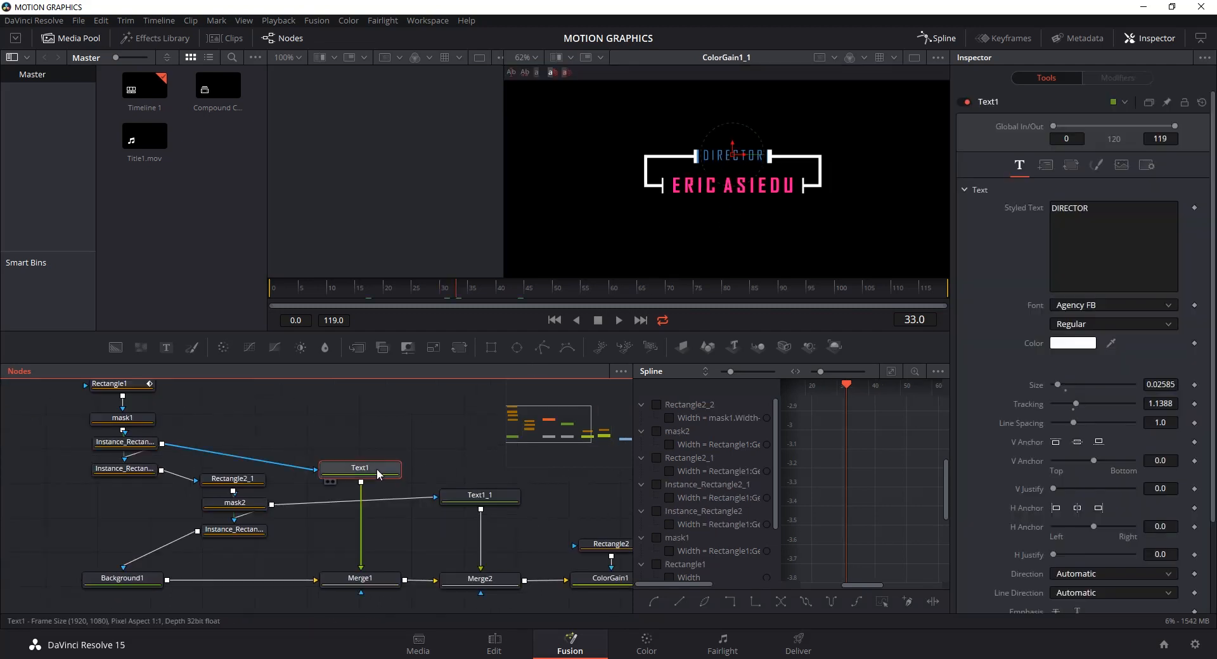
click(1100, 211)
key(Return)
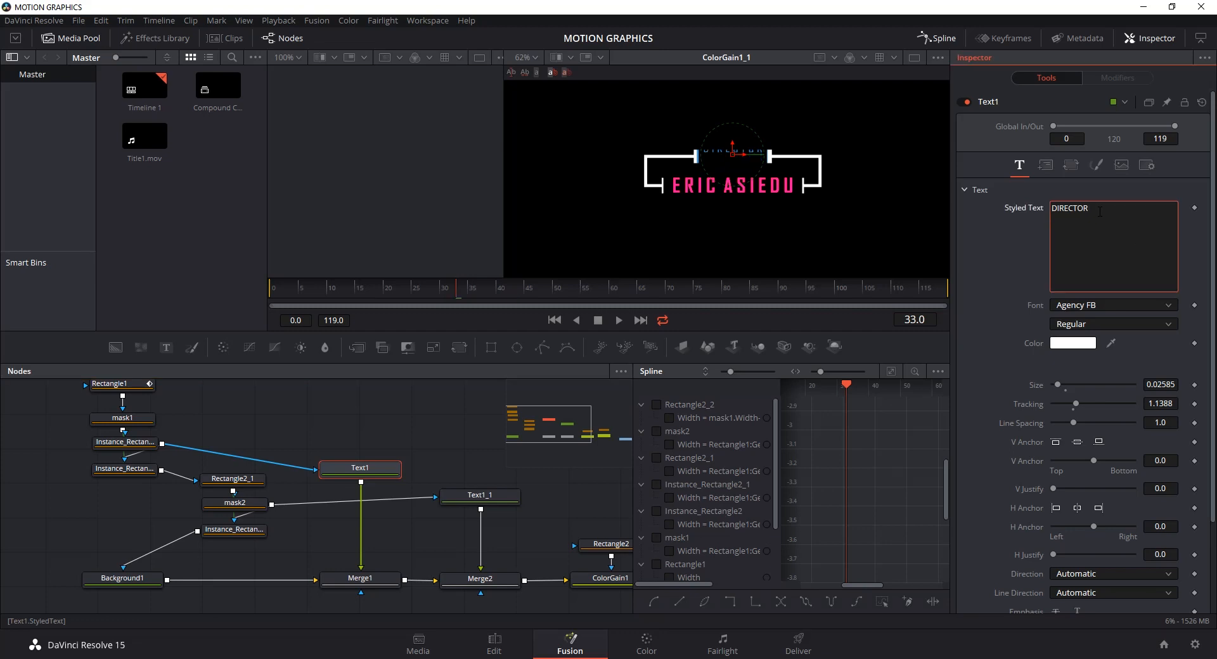
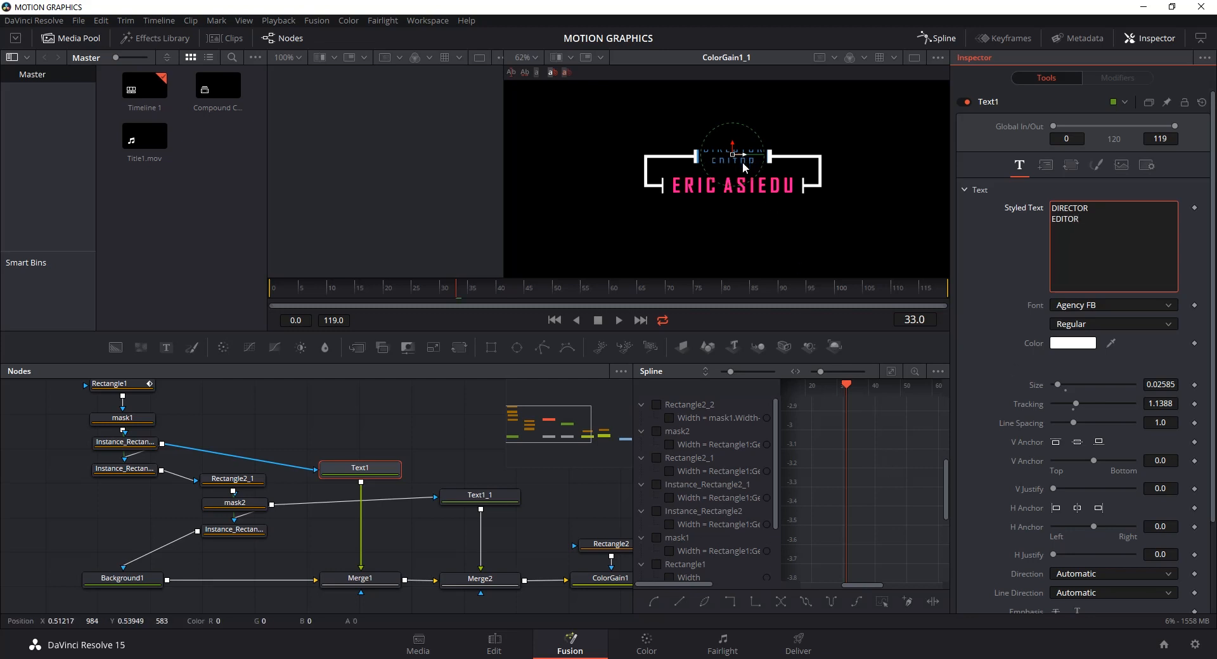
click(733, 141)
drag(733, 141, 736, 156)
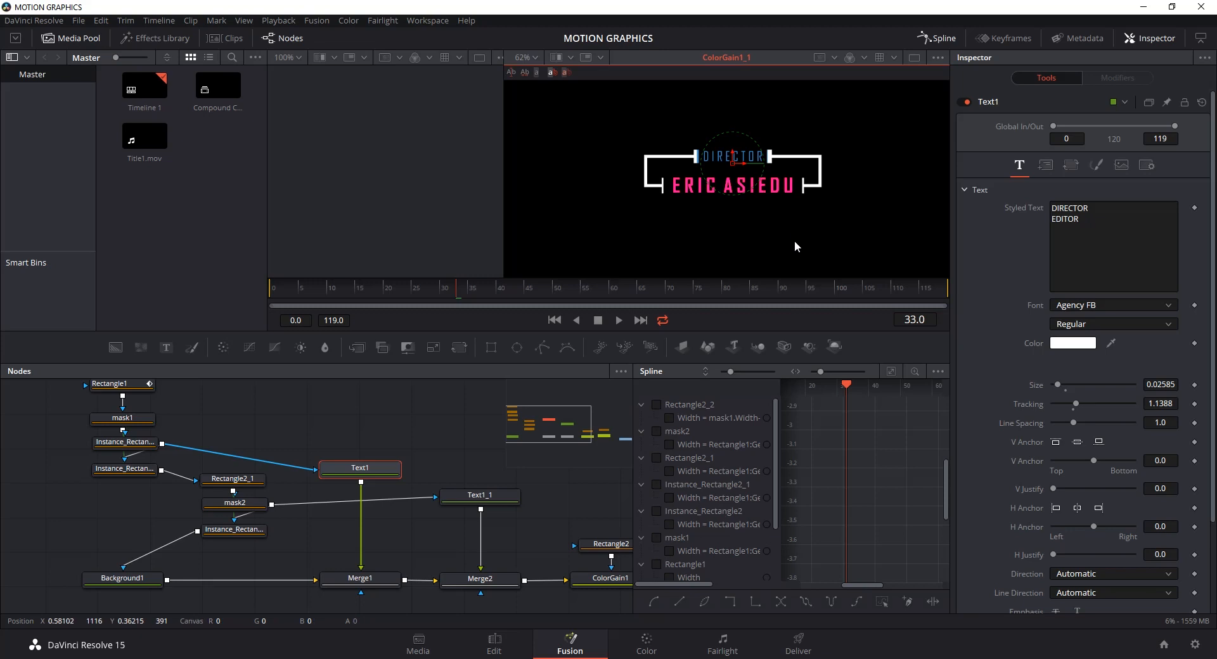
- Add several spaces and the word VFXBLEND after the name in Text1_1
drag(460, 464, 393, 459)
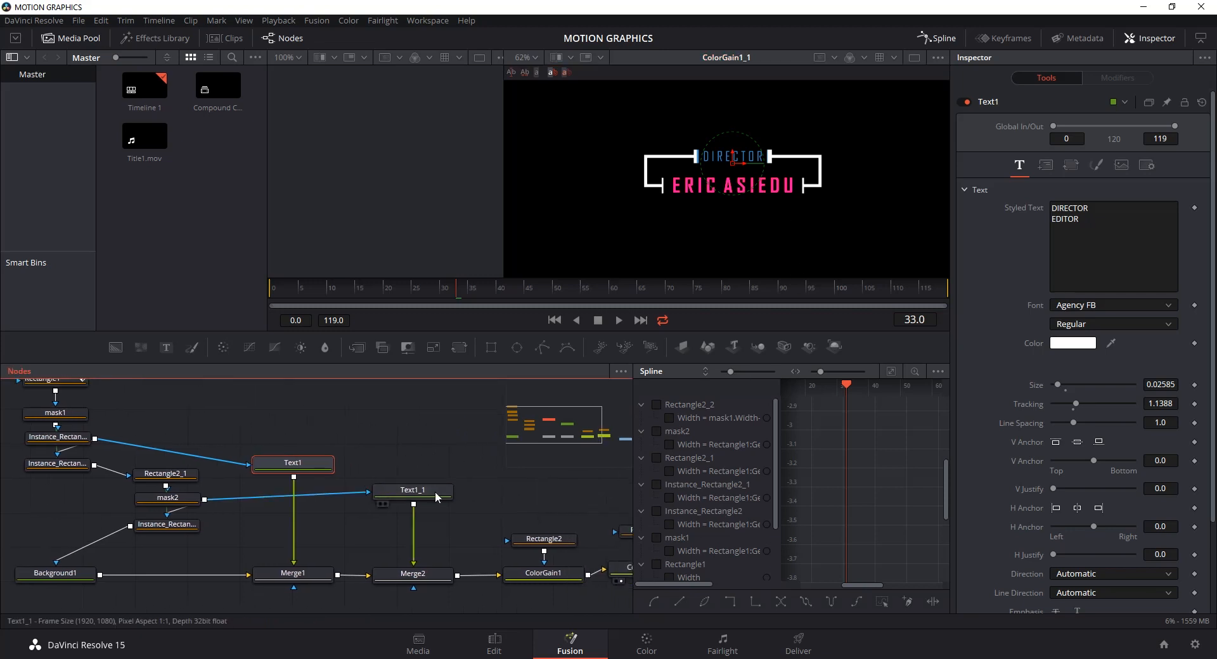
click(443, 492)
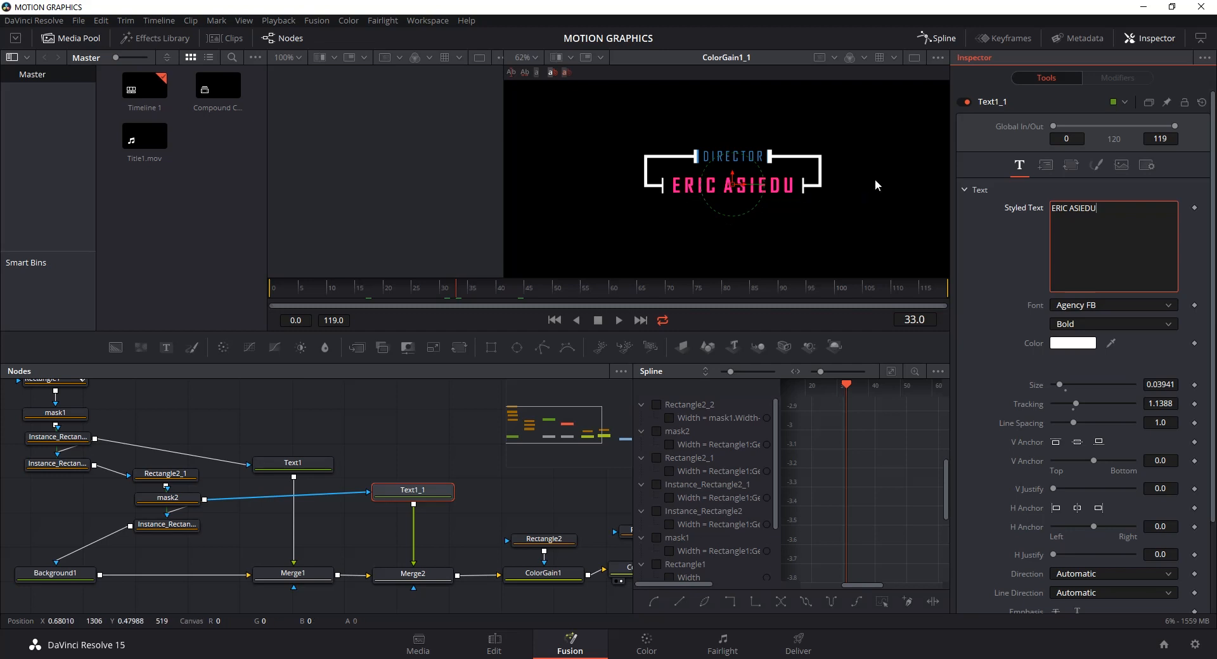
click(1128, 205)
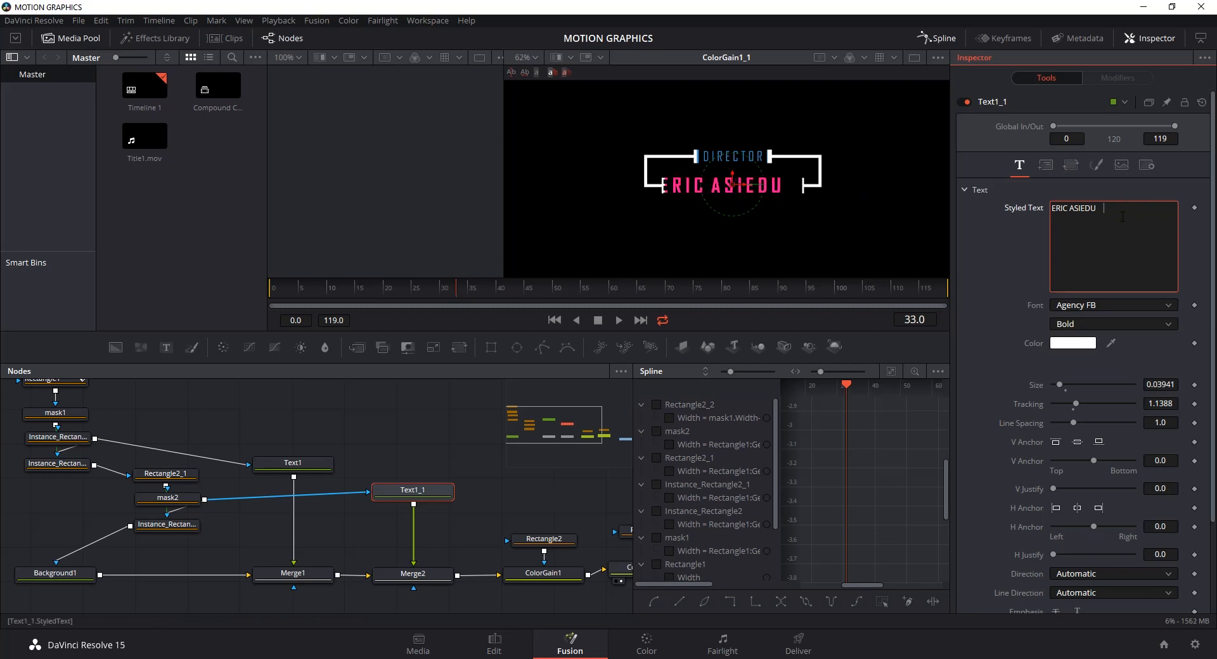
text(VF)
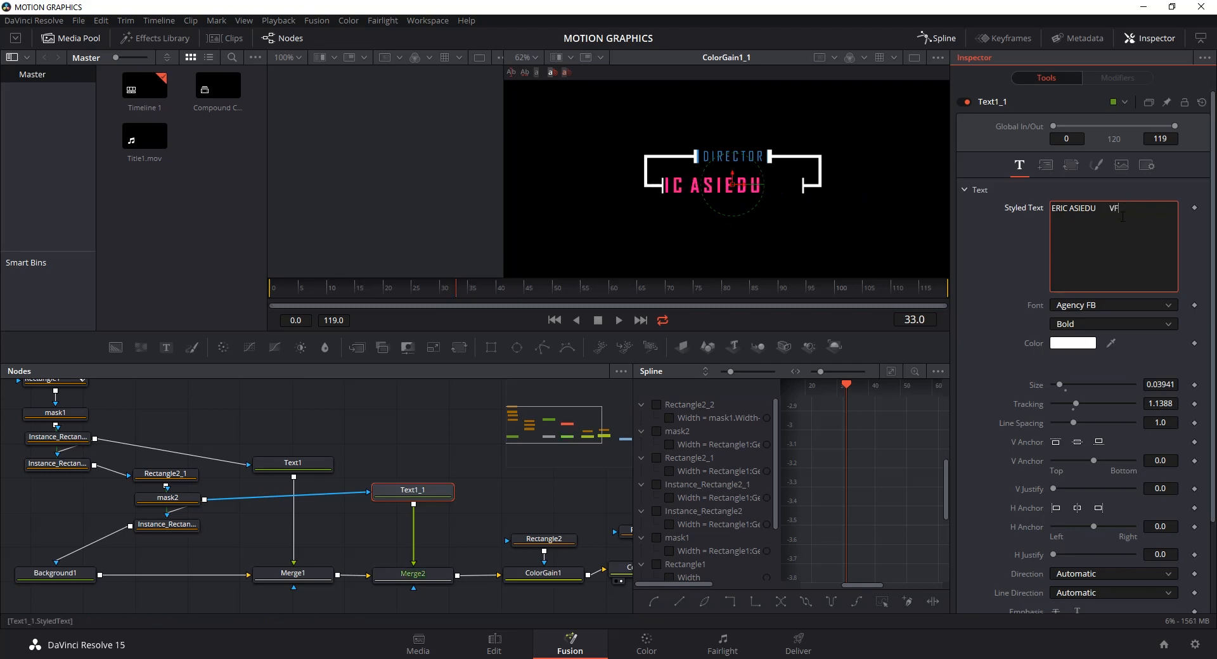
text(XBLEND)
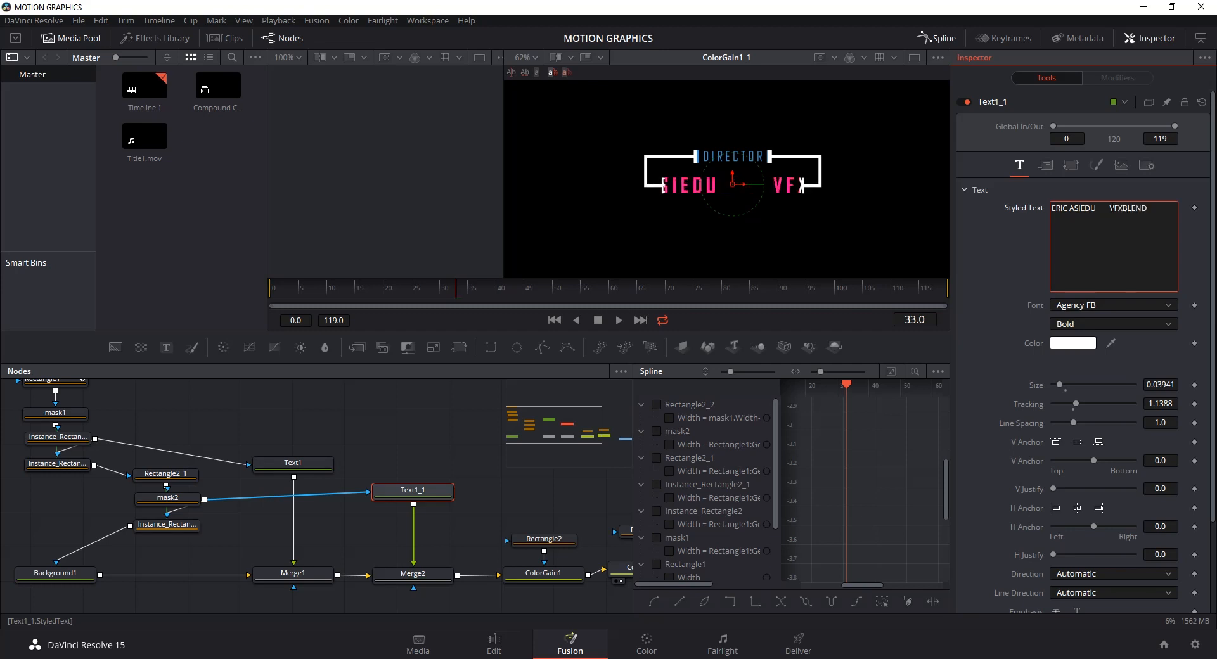
- Slide Text1_1 sideways to bring VFXBLEND into the lower gap, and move it back until the name fills the gap
drag(749, 185, 646, 193)
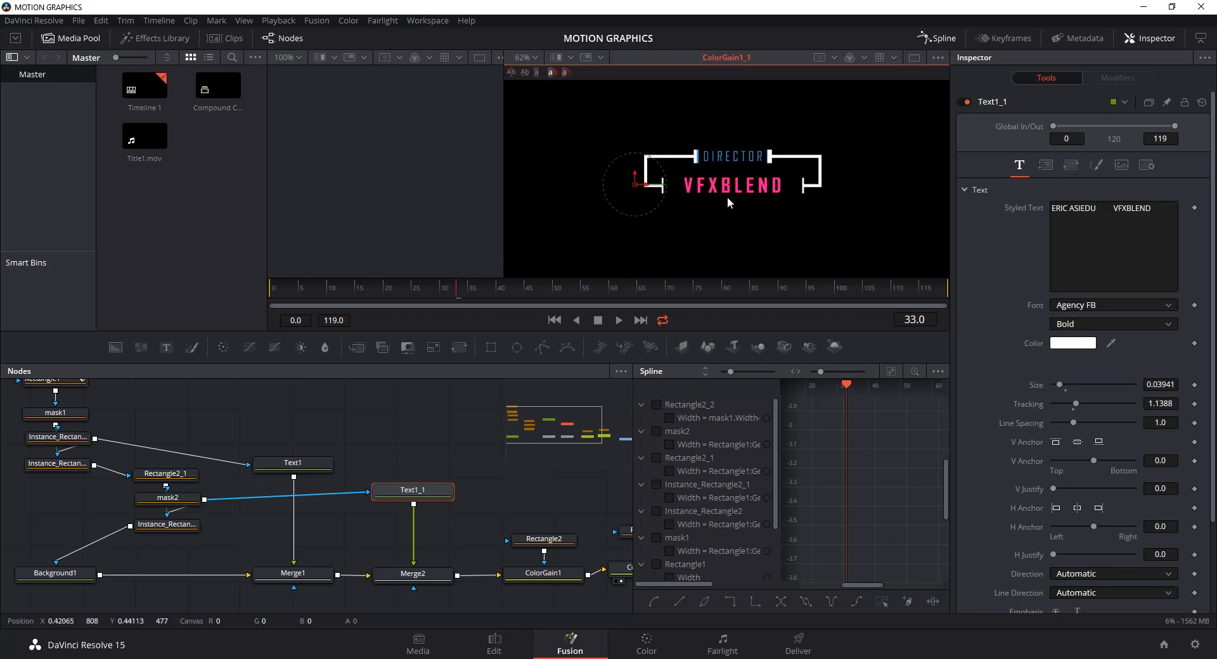
drag(654, 202, 831, 198)
click(410, 420)
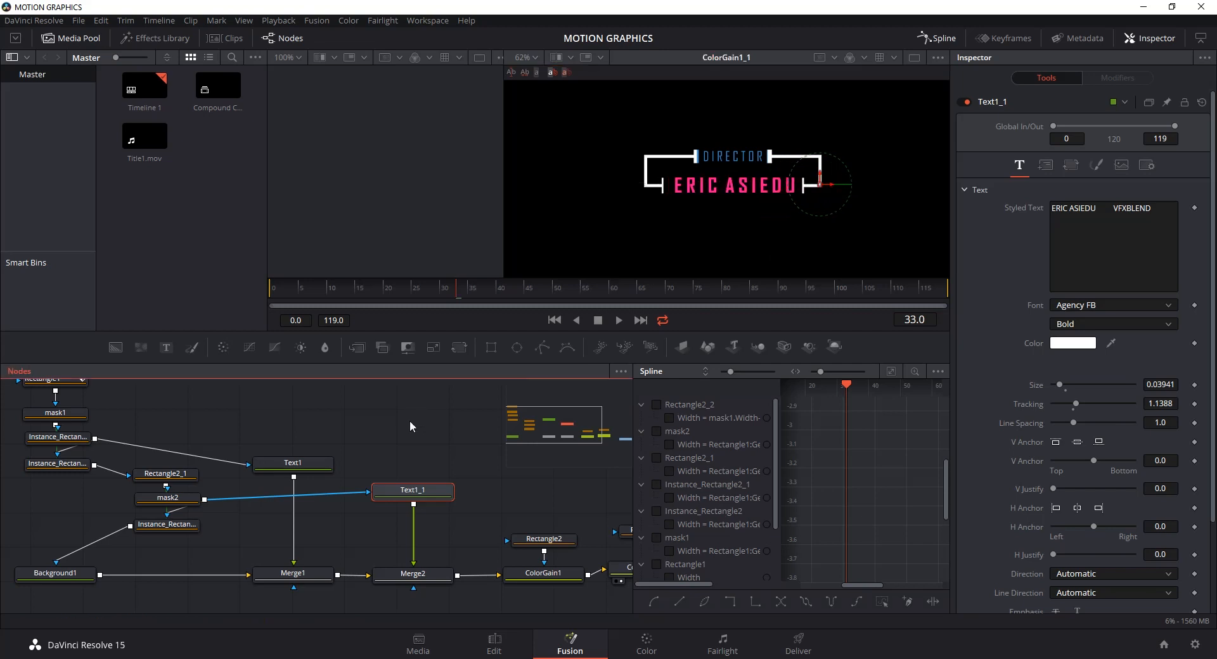
- Keyframe Text1's layout center at frame 50, and raise the text at frame 60 until EDITOR fills the upper gap
drag(435, 446, 484, 438)
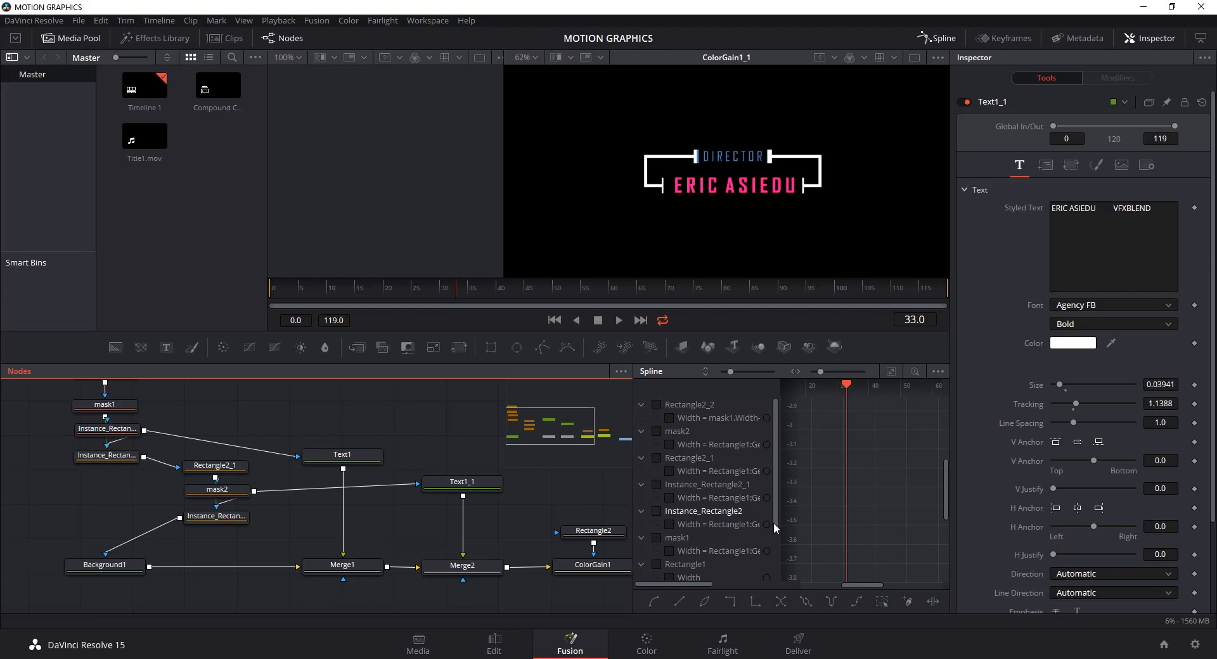
click(351, 460)
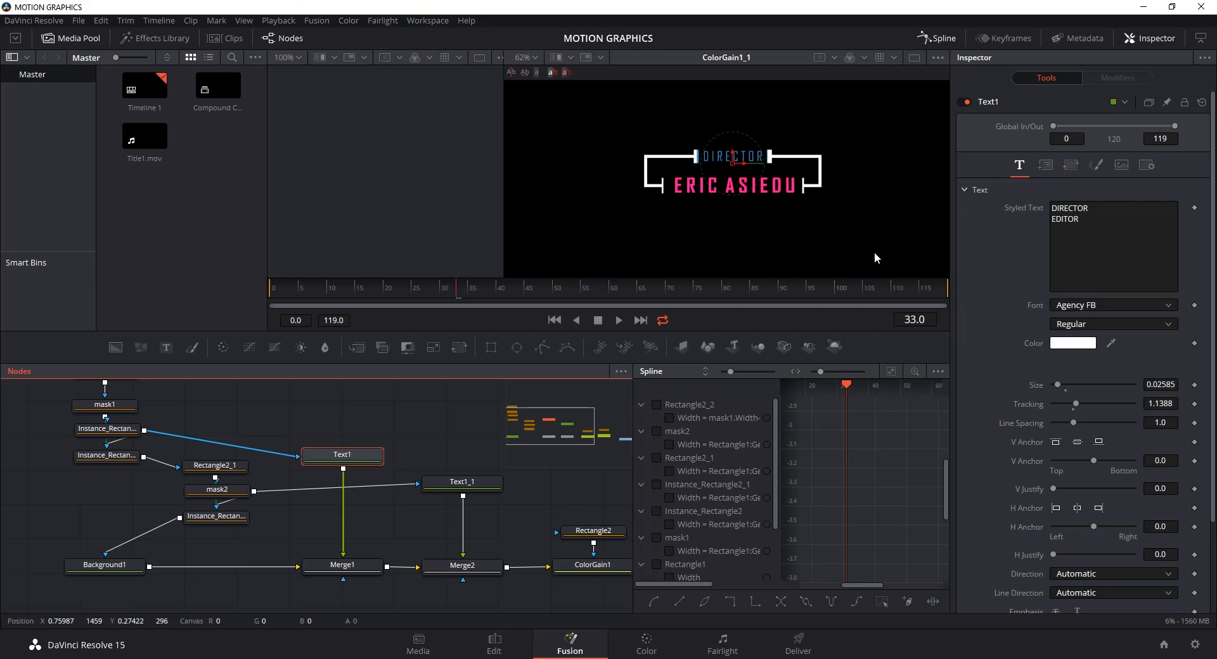
click(1046, 166)
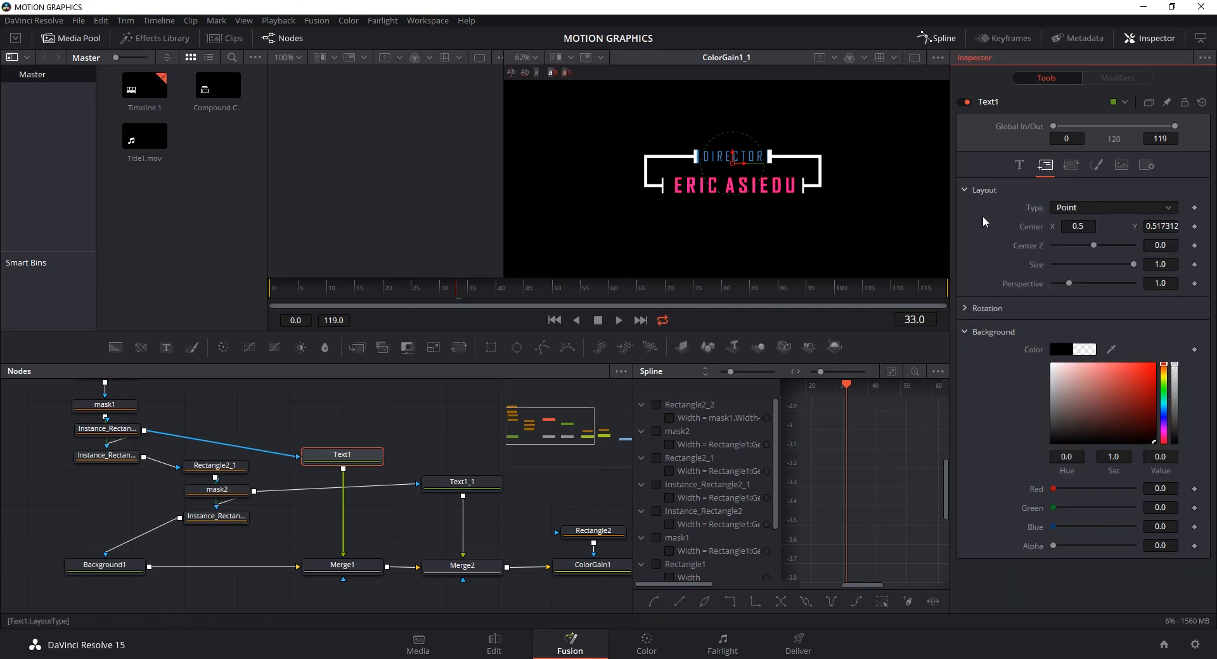
click(299, 289)
drag(410, 297, 451, 293)
click(553, 297)
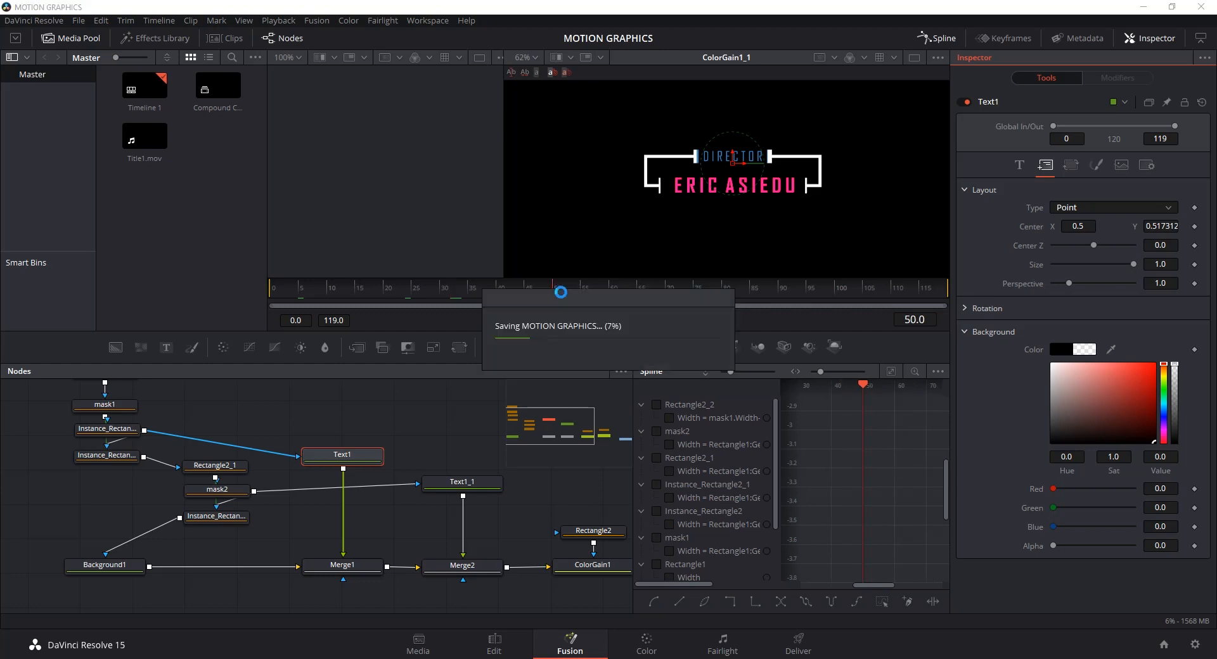
right_click(1039, 236)
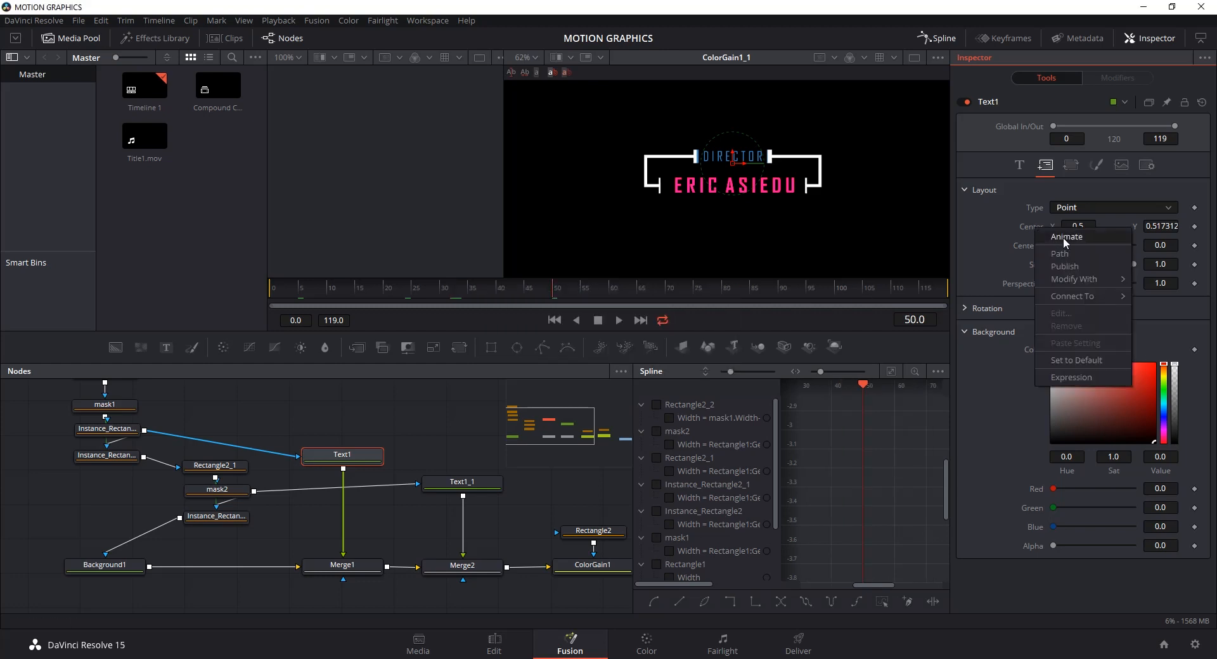
click(1063, 237)
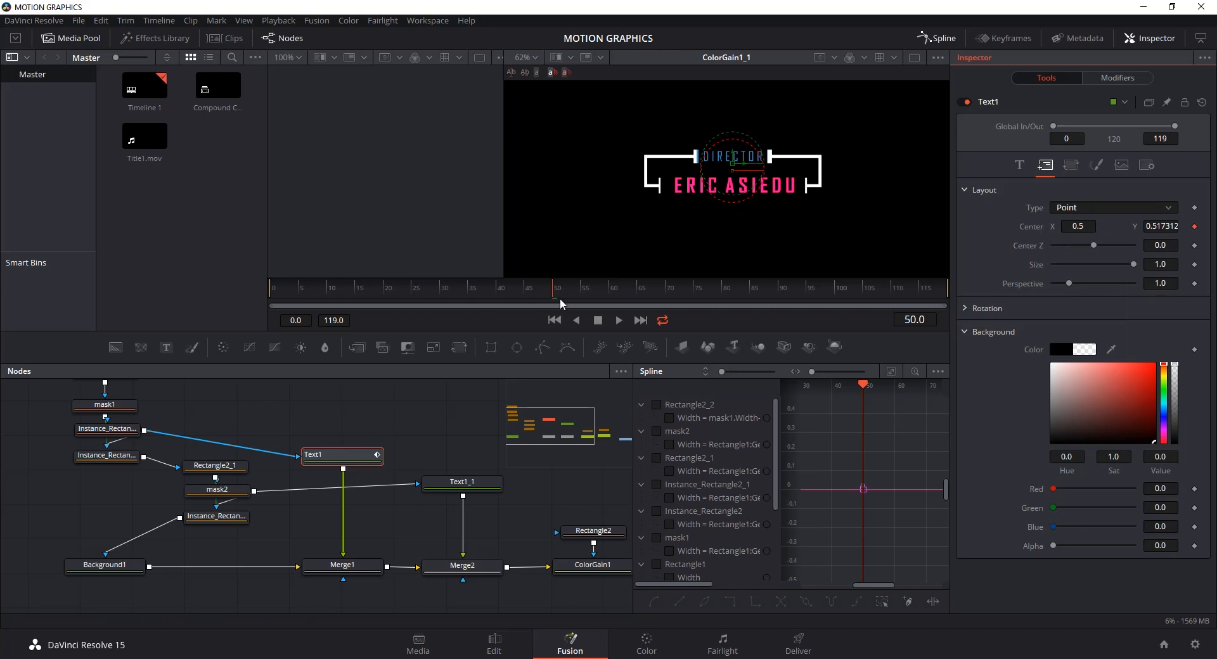
click(611, 293)
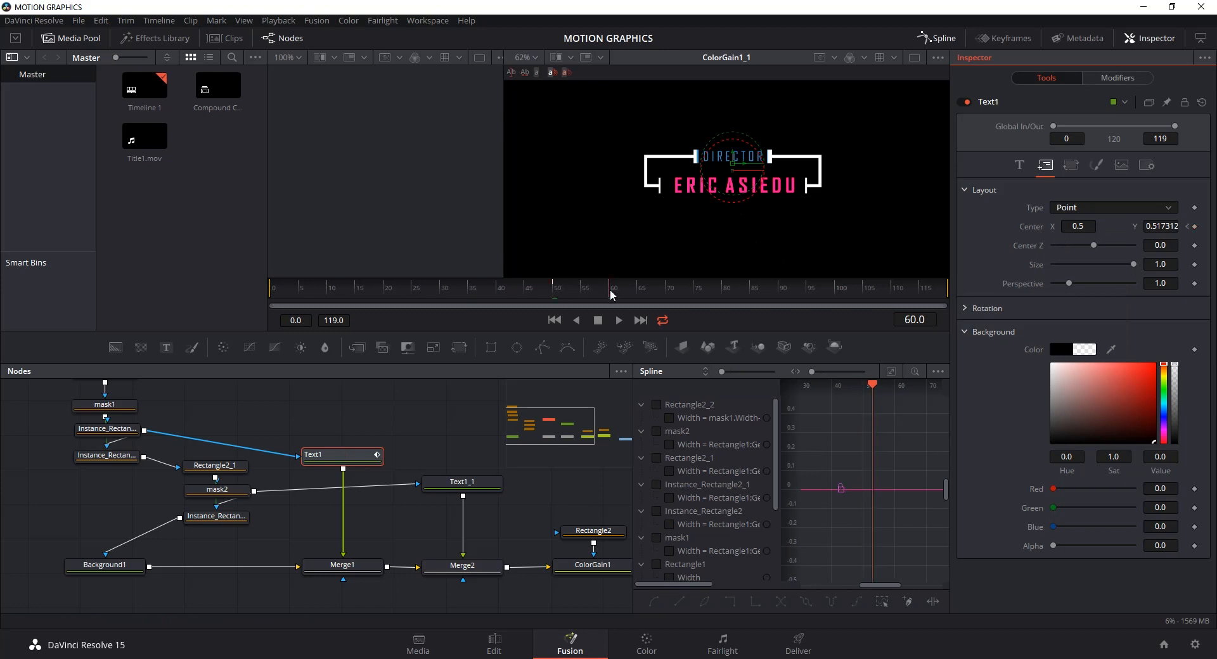
drag(733, 164, 734, 140)
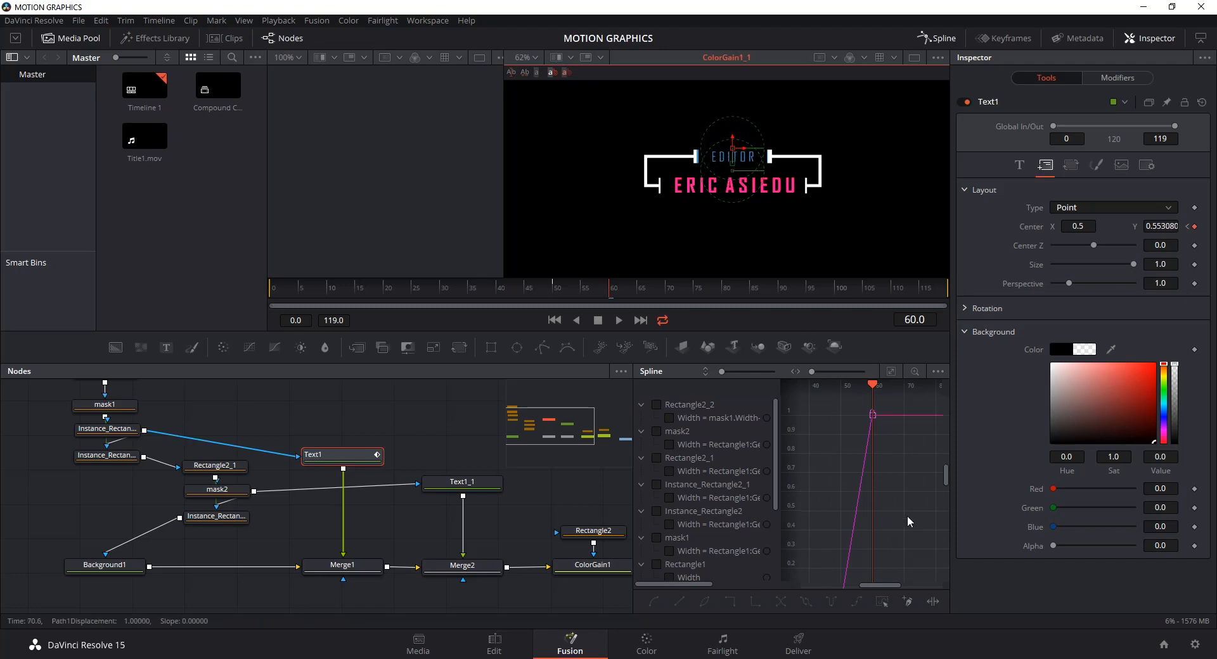
- Smooth both keyframes of Text1's displacement curve and adjust the end keyframe's handle for an eased arrival
drag(904, 514, 904, 489)
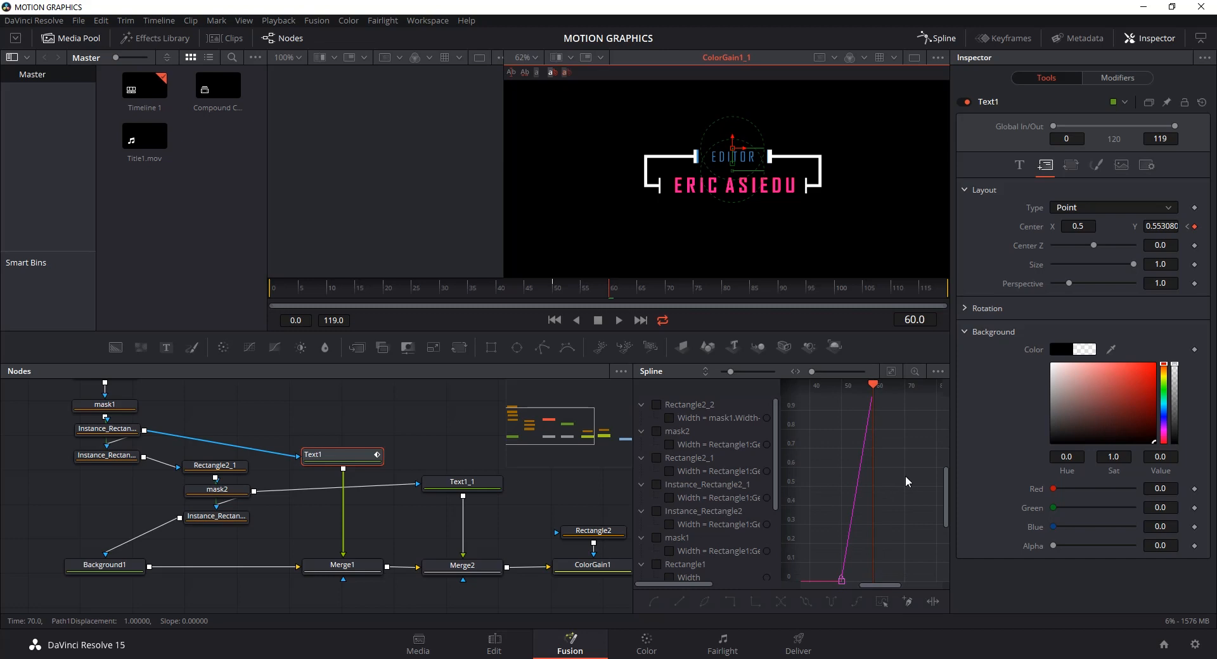
click(890, 371)
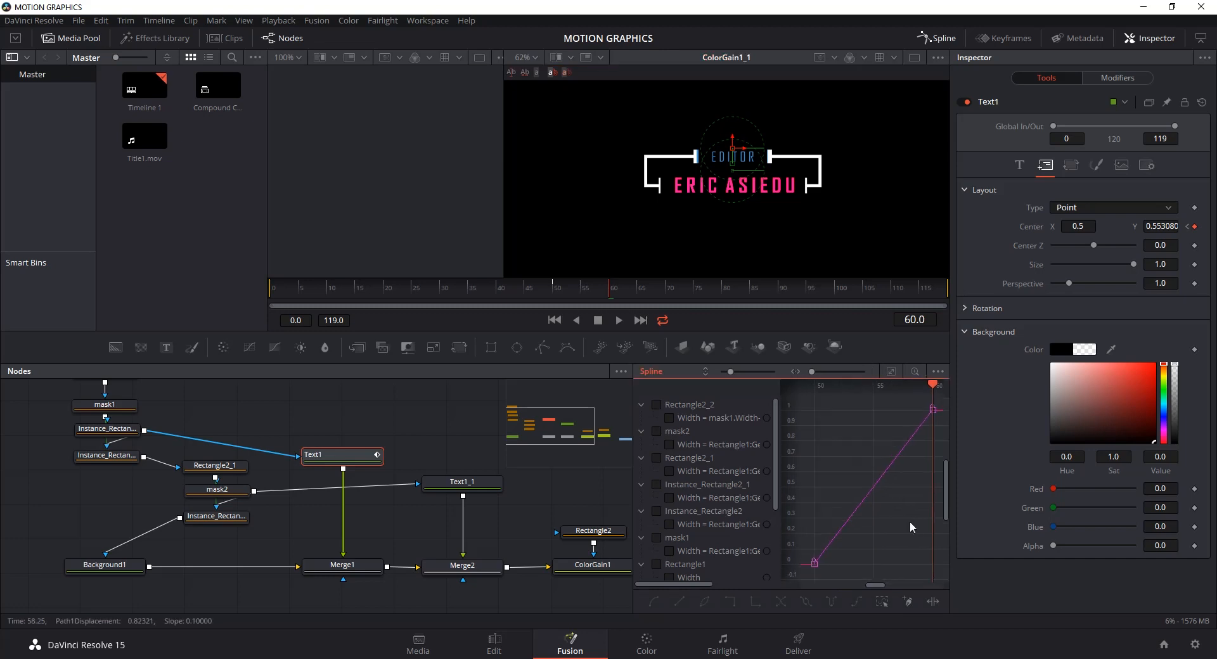
key(ctrl+a)
key(s)
click(917, 419)
click(932, 409)
mouse_move(895, 408)
mouse_down()
mouse_move(877, 412)
mouse_move(911, 383)
mouse_move(924, 396)
mouse_move(813, 424)
mouse_move(913, 416)
mouse_up()
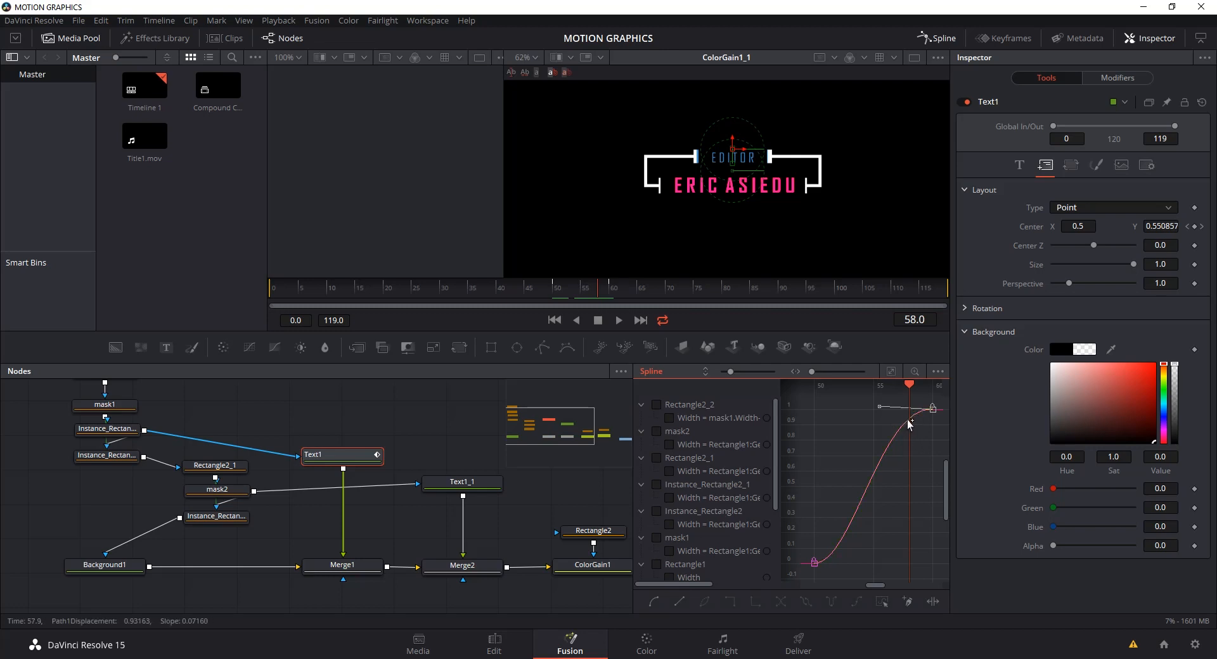
- Add a keyframe at frame 58 on Text1's displacement curve and raise it so the motion overshoots its end value
click(914, 413)
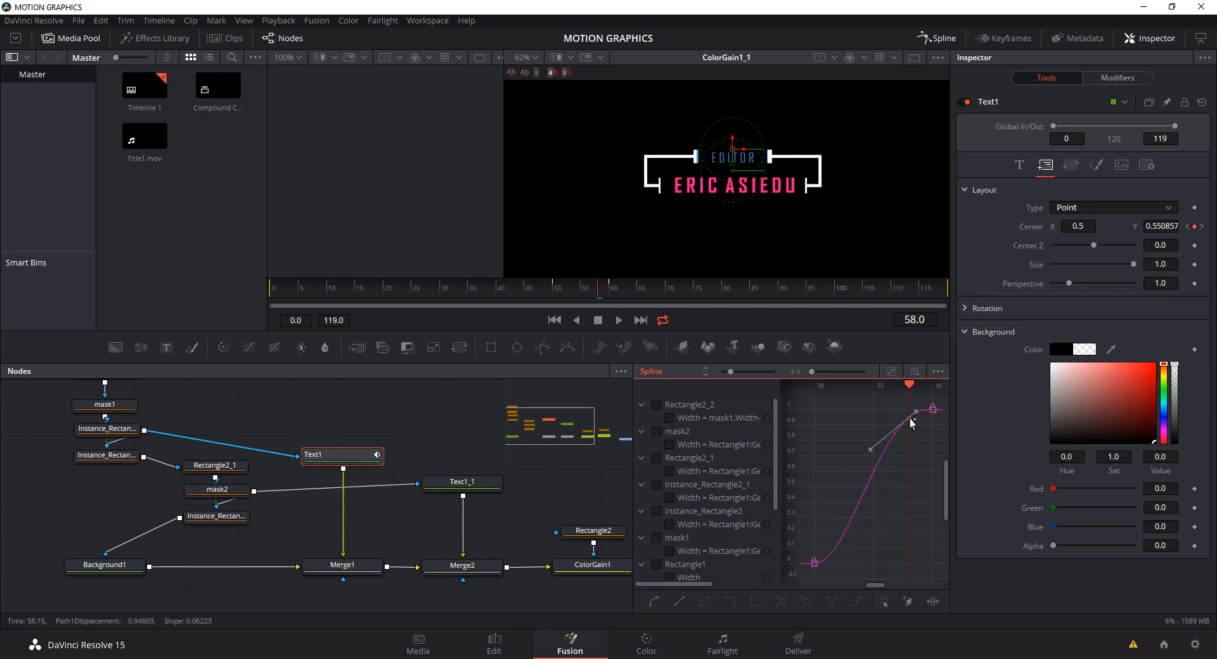
drag(913, 418, 911, 412)
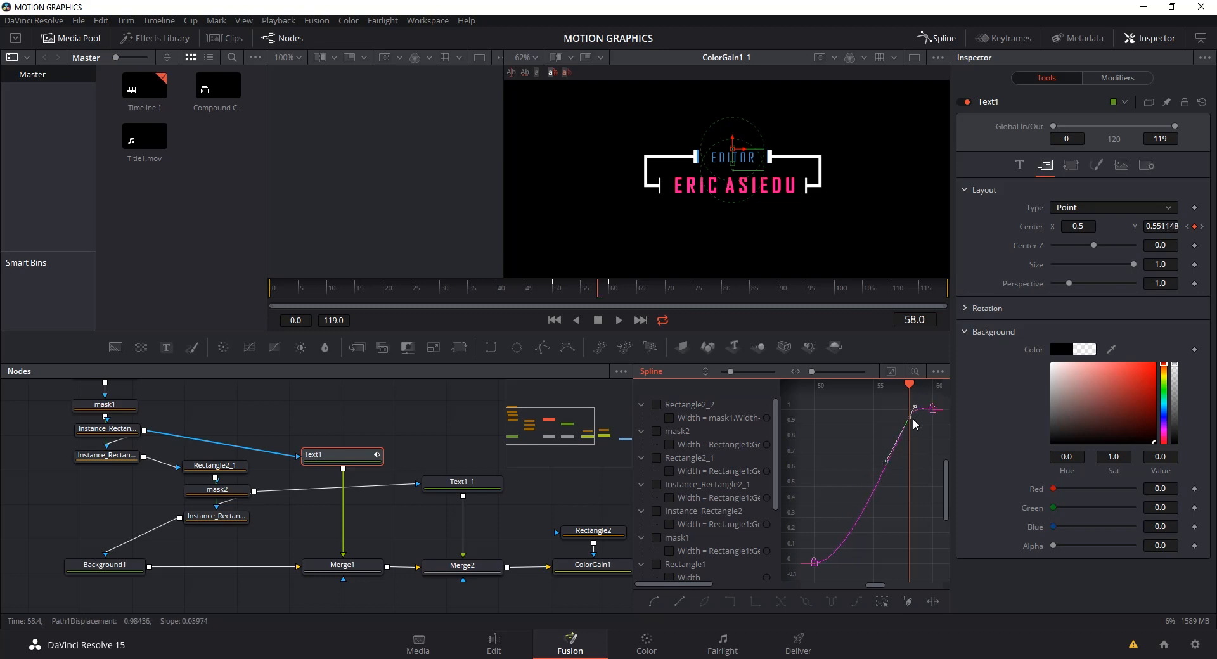
mouse_move(908, 424)
mouse_down()
mouse_move(911, 400)
mouse_move(913, 426)
mouse_up()
drag(922, 501, 877, 488)
- Move Text1's final displacement keyframe to frame 62, add one at frame 59, and shape their handles into a settling bounce
drag(864, 384, 879, 390)
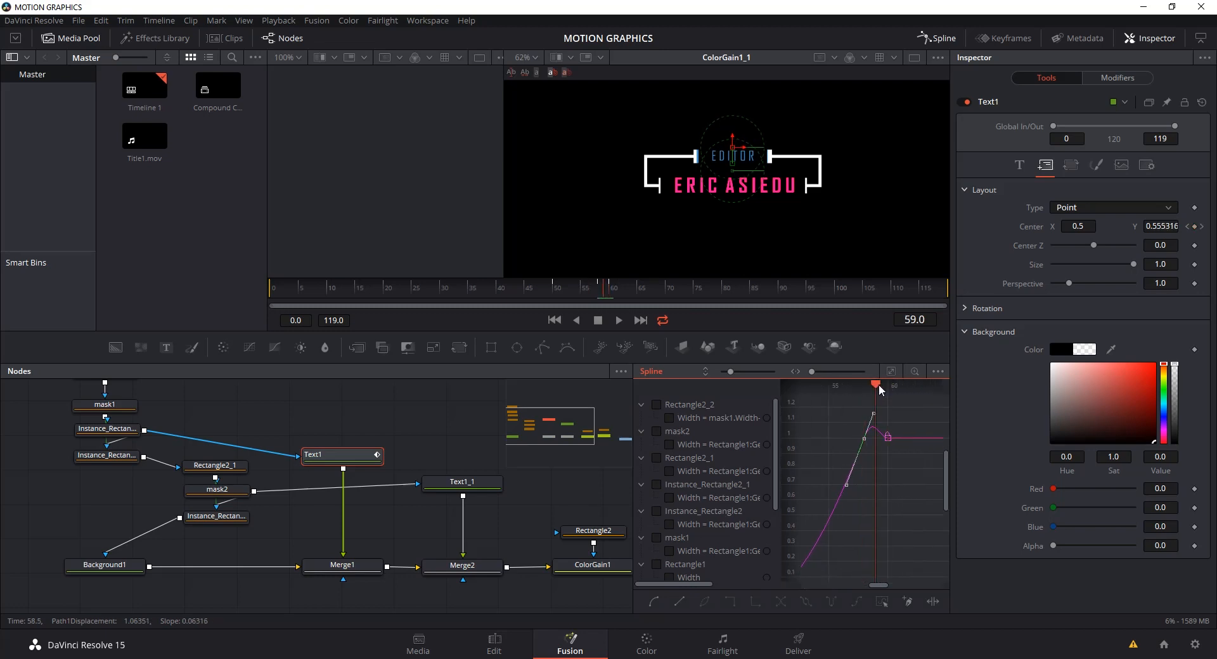
click(887, 437)
drag(887, 438, 875, 437)
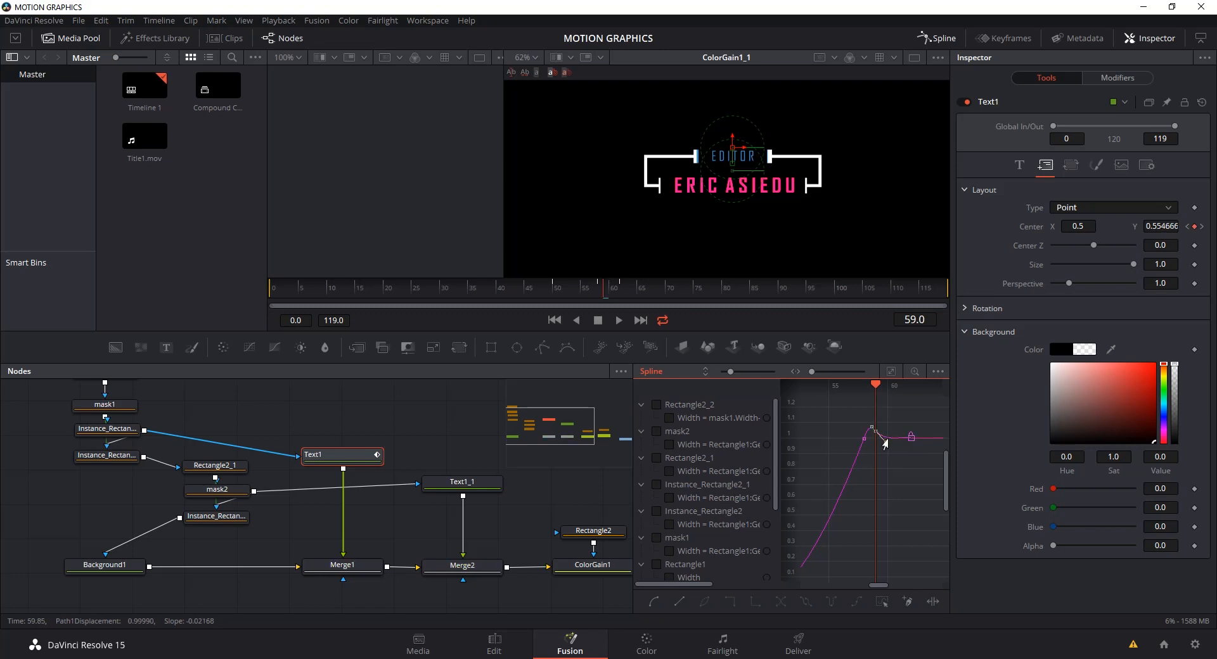
mouse_move(886, 442)
mouse_down()
mouse_move(905, 444)
mouse_move(888, 426)
mouse_up()
drag(885, 441, 889, 452)
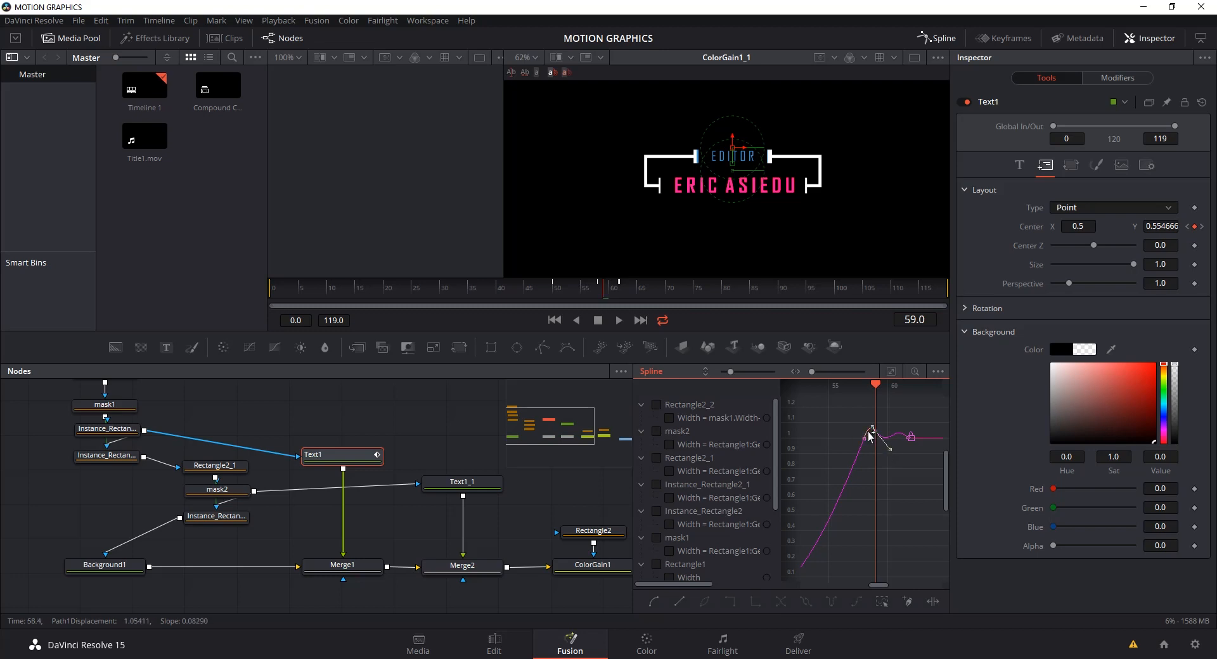
drag(872, 427, 868, 428)
- Play back the change from DIRECTOR to EDITOR to review its bounce
drag(875, 385, 853, 401)
key(space)
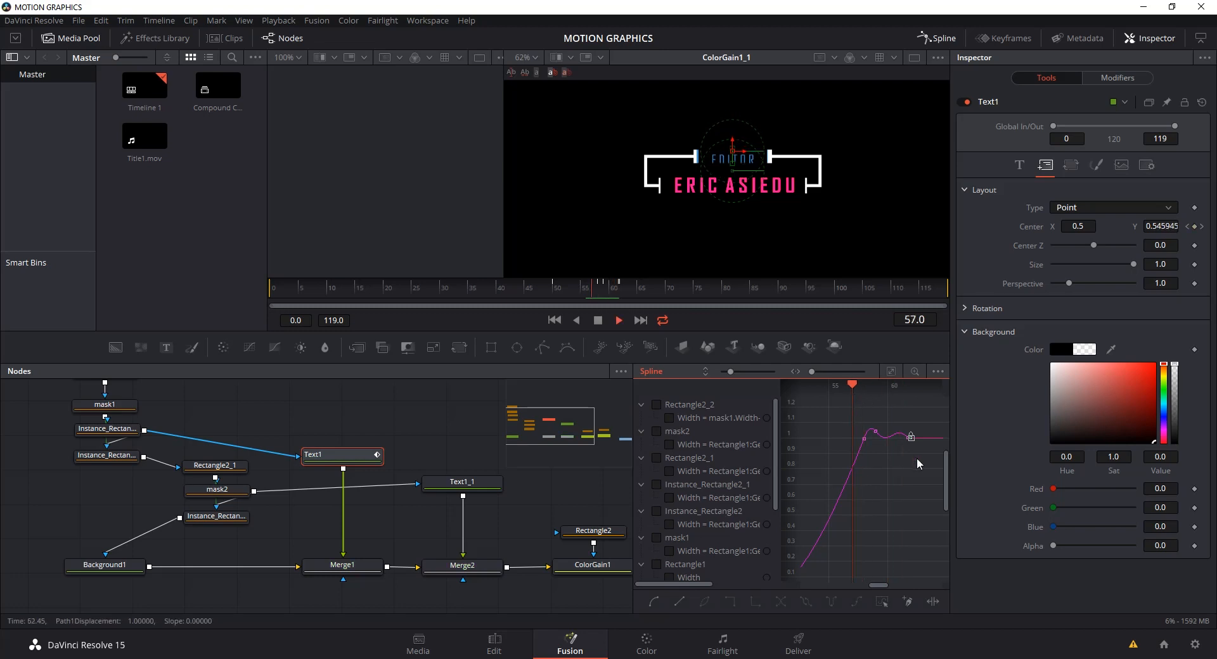
key(space)
mouse_move(873, 387)
mouse_down()
mouse_move(833, 386)
mouse_move(862, 387)
mouse_up()
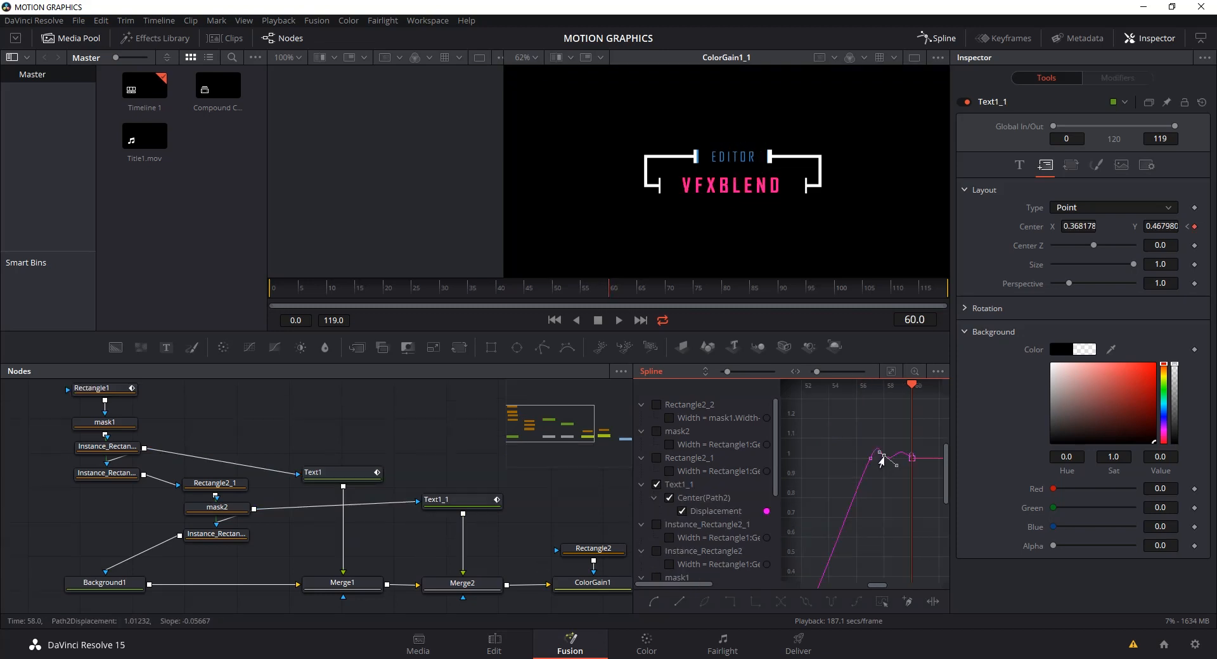
- Refine the overshoot and settling bounce in Text1_1's displacement curve, and play back the slide to VFXBLEND
ctrl+scroll(891, 476, down, 4)
drag(914, 385, 900, 418)
mouse_move(900, 499)
mouse_down()
mouse_move(885, 505)
mouse_move(896, 507)
mouse_up()
drag(897, 388, 837, 426)
key(space)
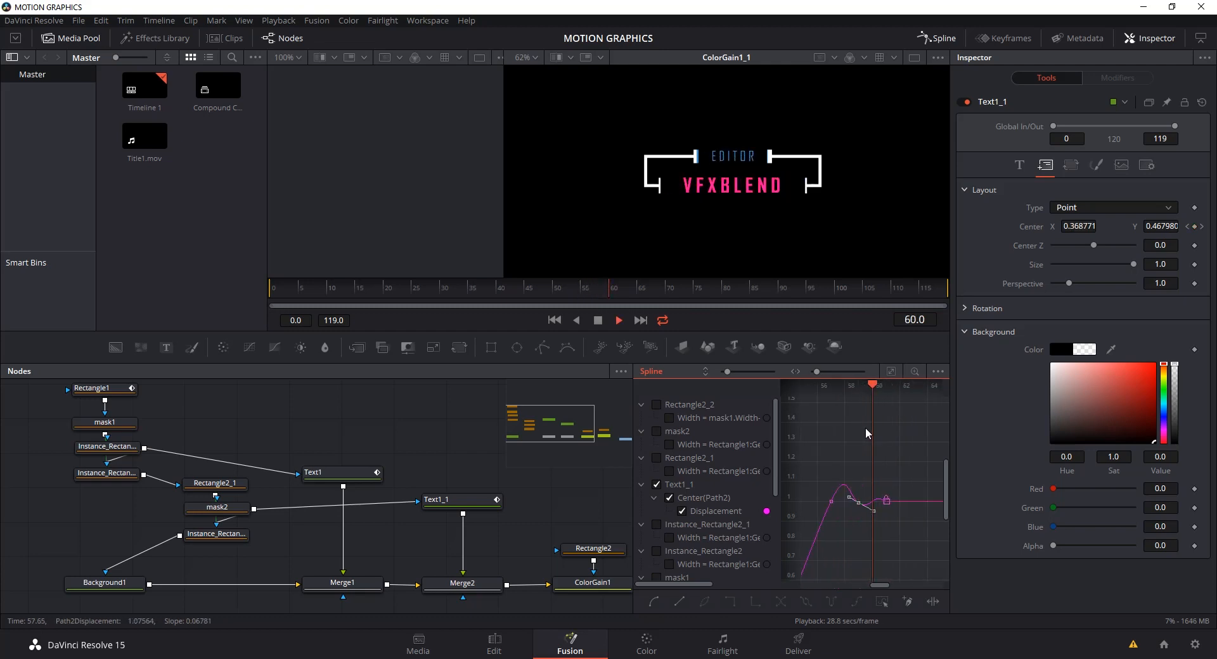
key(space)
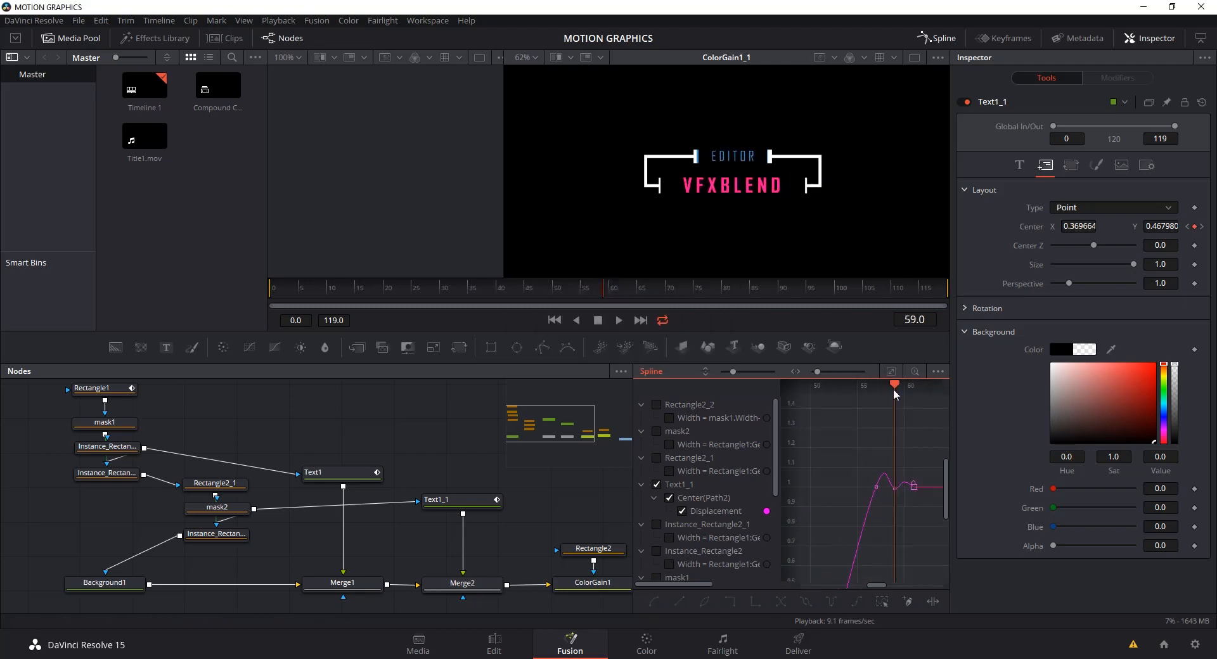
- Set a keyframe on Rectangle1's width at frame 50
drag(895, 387, 811, 387)
click(92, 388)
scroll(295, 447, up, 1)
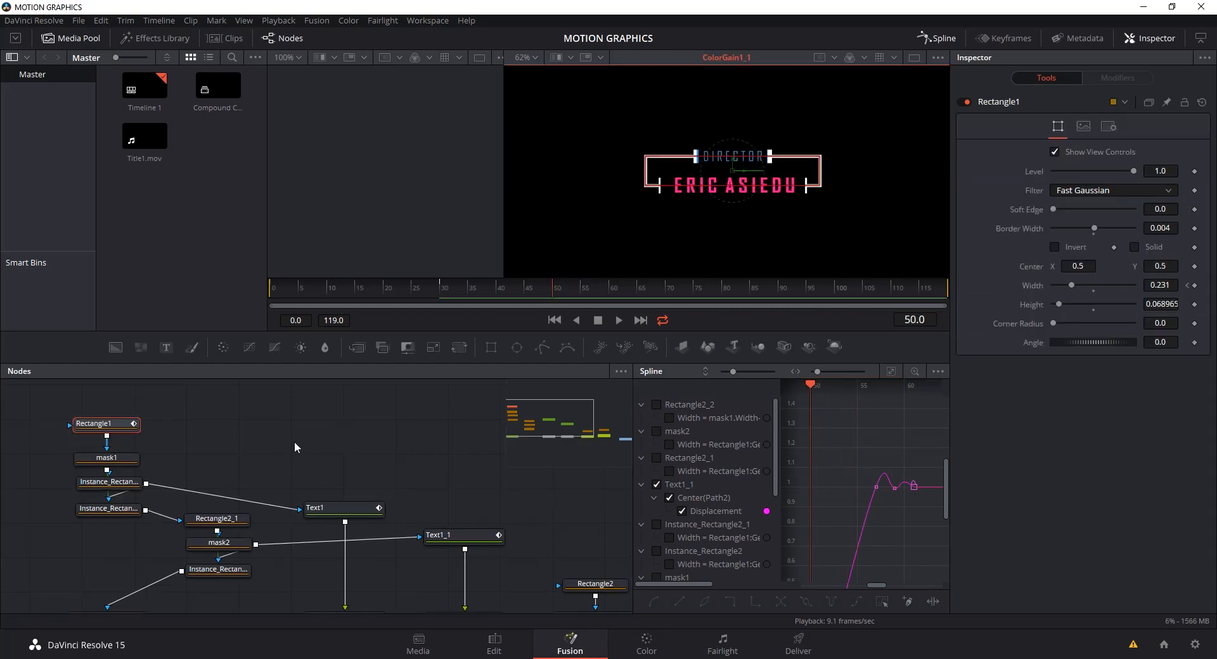
right_click(1072, 284)
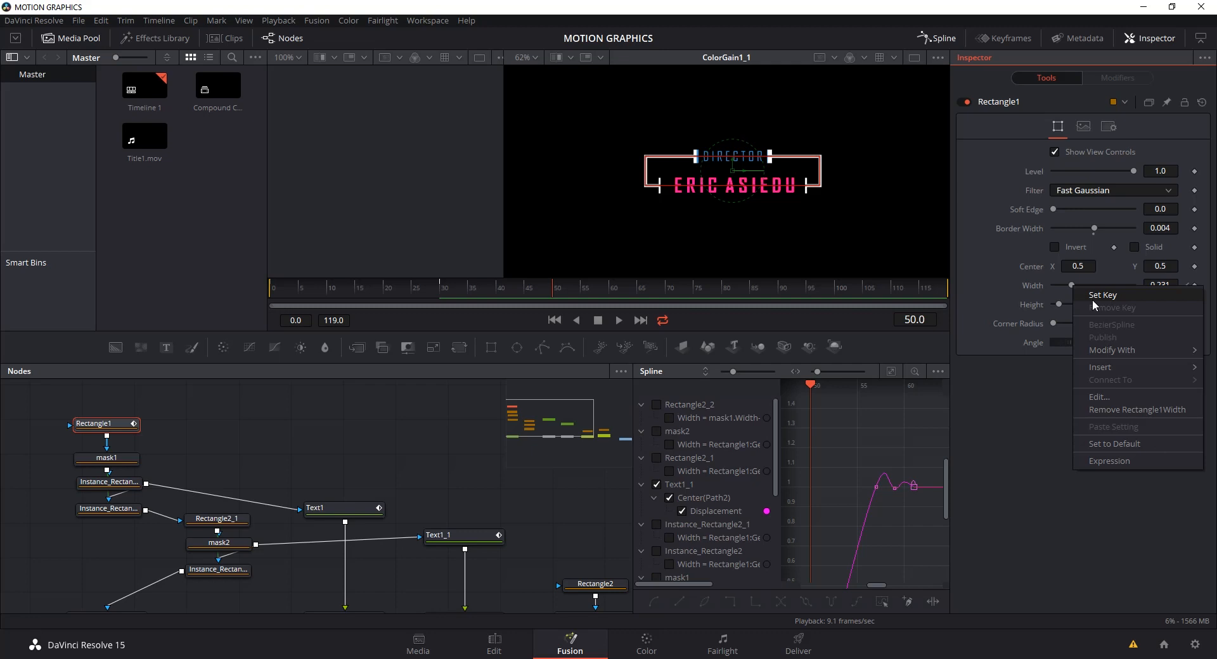
click(1094, 305)
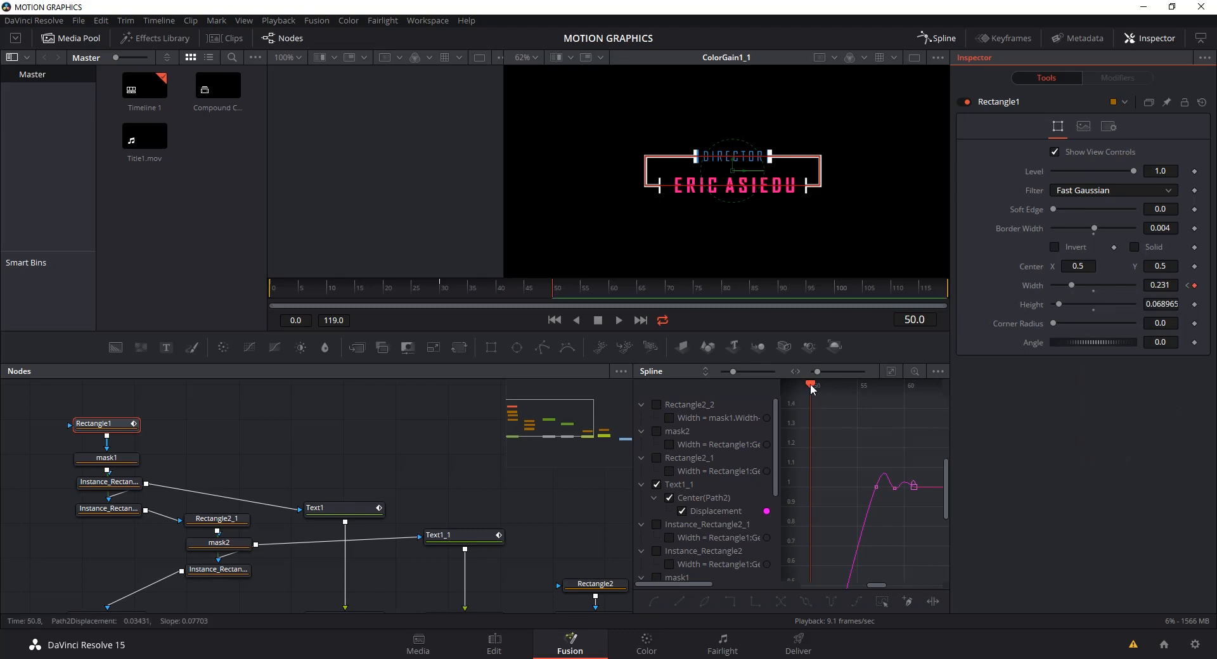
- At frame 60, narrow Rectangle1 to a width of about 0.182 so the frame fits VFXBLEND
drag(554, 296, 614, 299)
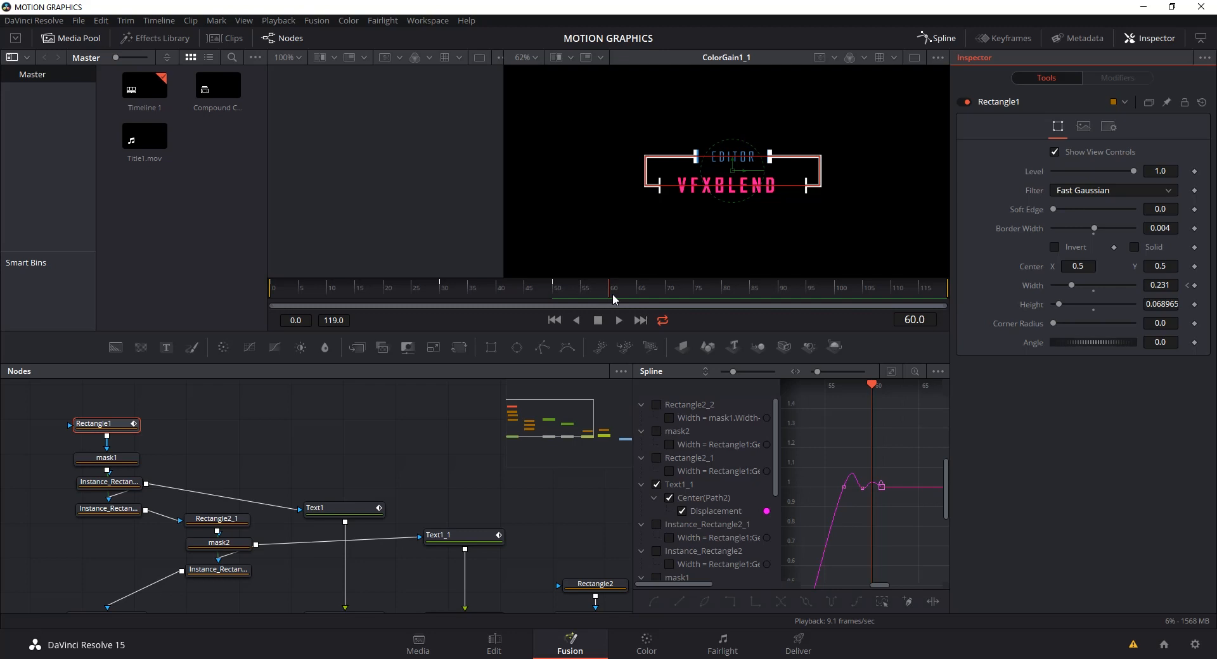
drag(822, 178, 804, 173)
key(Left)
key(Left)
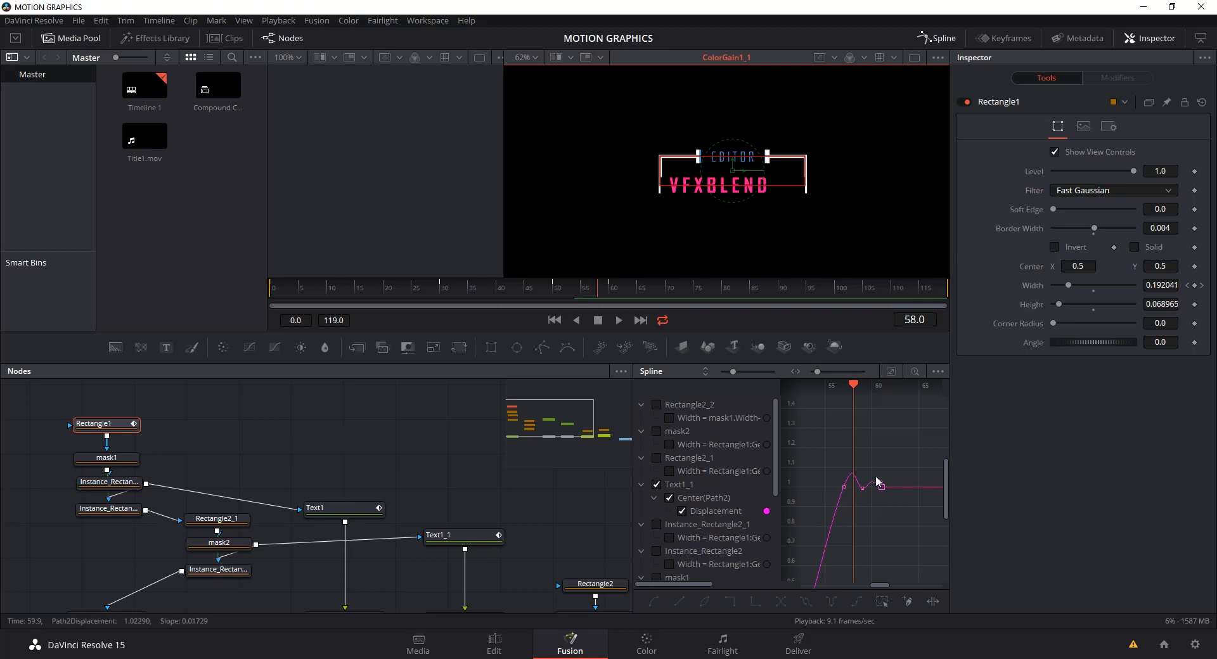
- Hide Text1_1's curve in the spline editor and show only Rectangle1's width curve
click(121, 426)
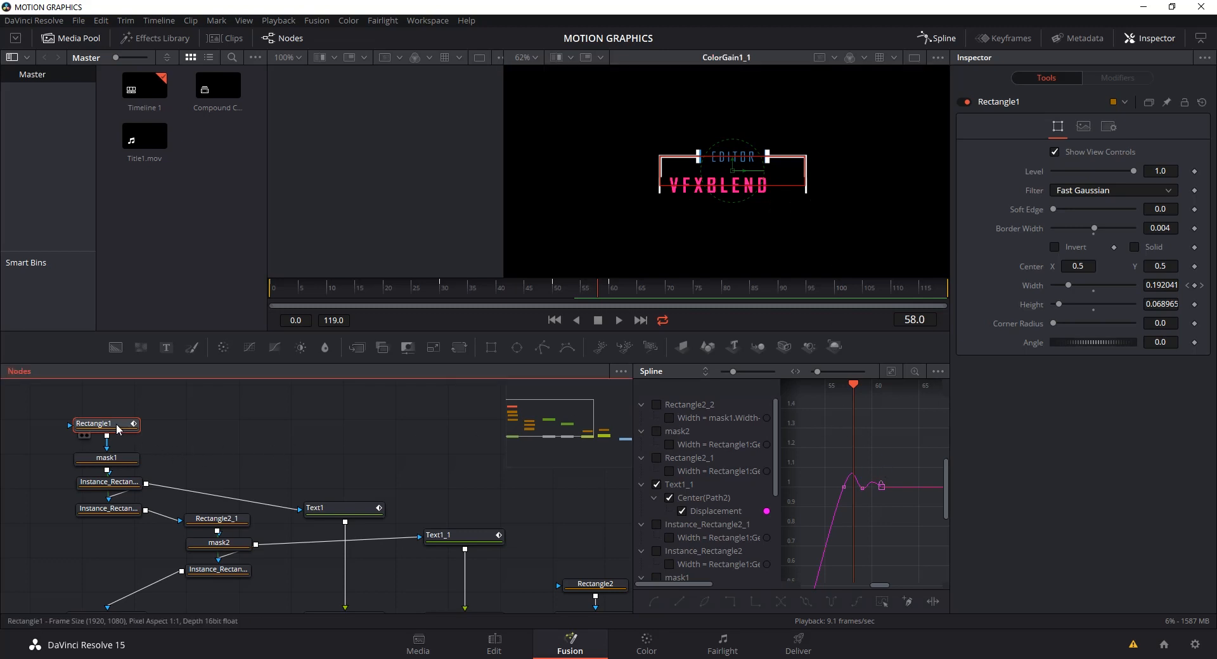
click(948, 39)
click(948, 39)
scroll(737, 525, down, 4)
scroll(739, 524, up, 3)
click(656, 485)
click(657, 486)
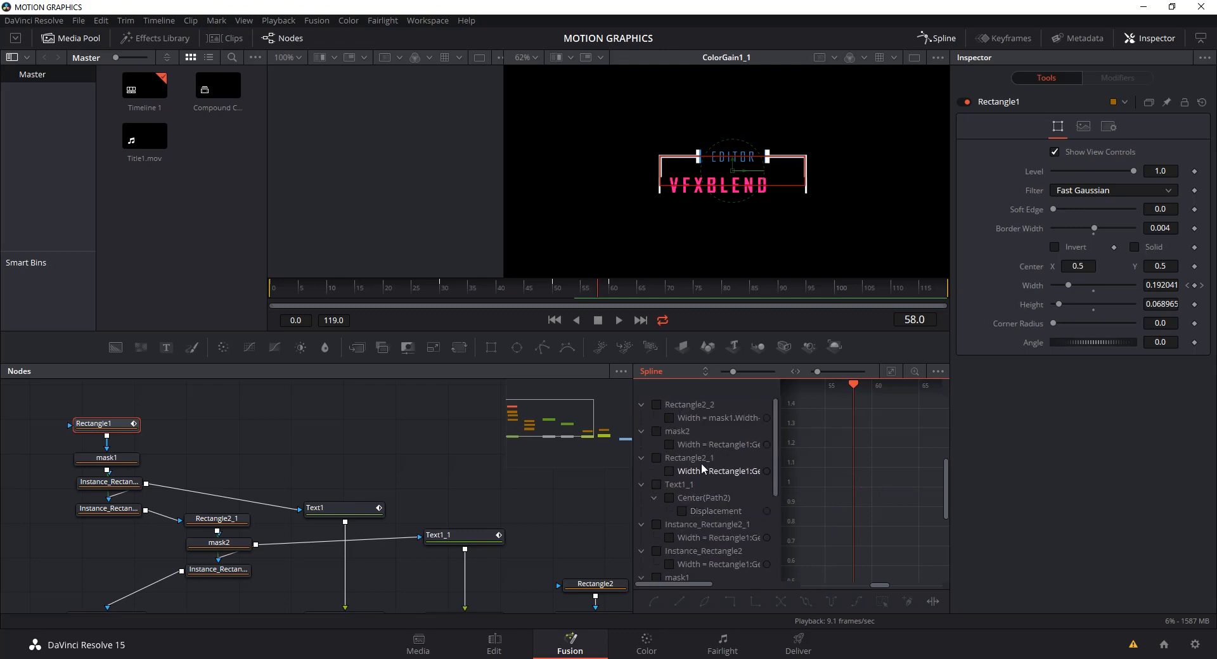
click(657, 404)
click(659, 400)
scroll(729, 475, down, 4)
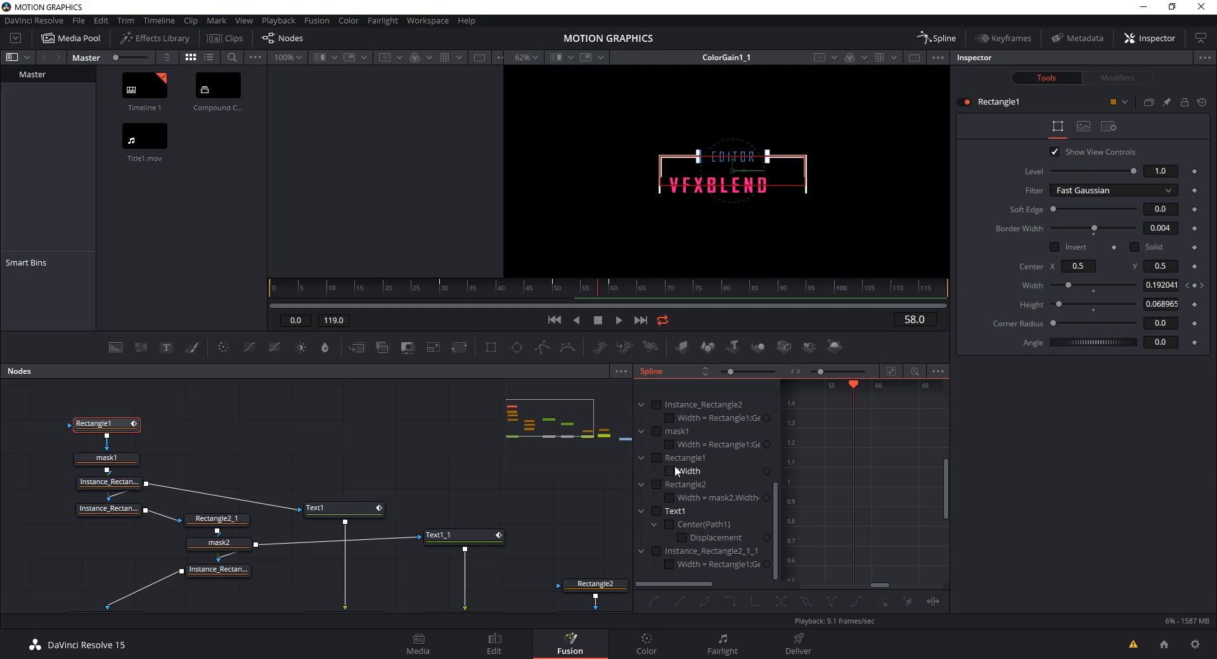
click(656, 458)
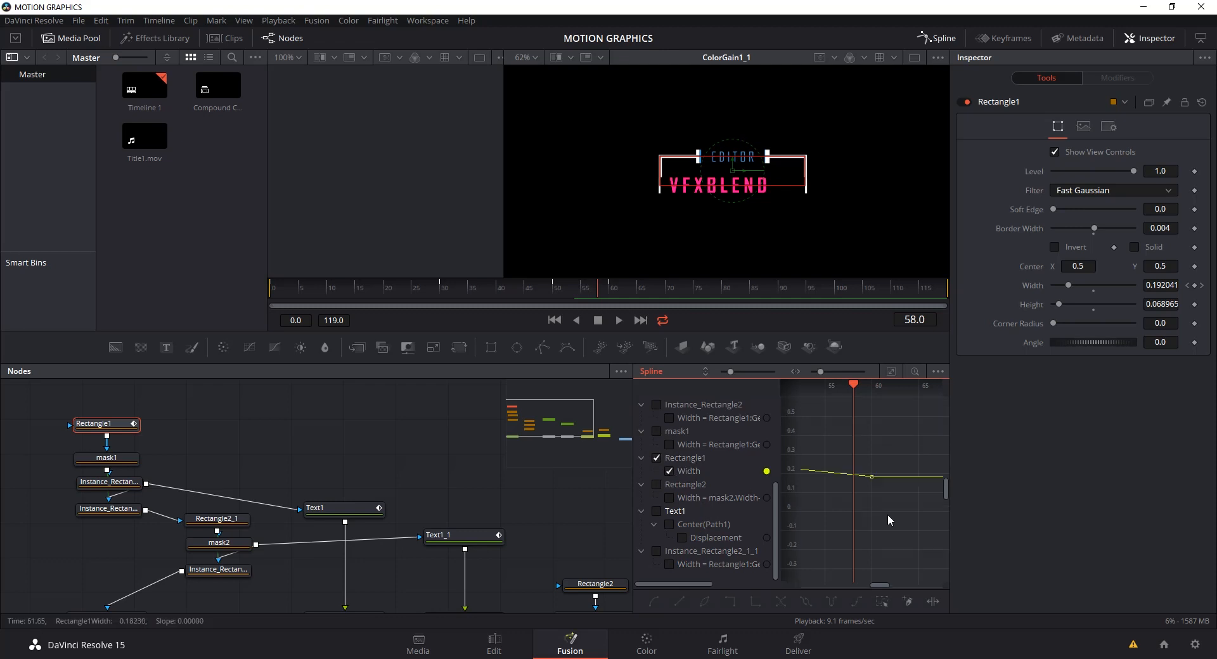
- Flatten the handles of Rectangle1's width keyframes at frames 50 and 60 to ease the shrink in and out
scroll(907, 525, down, 5)
drag(908, 545, 912, 507)
mouse_move(901, 384)
mouse_down()
mouse_move(894, 391)
mouse_move(912, 391)
mouse_up()
drag(928, 522, 884, 461)
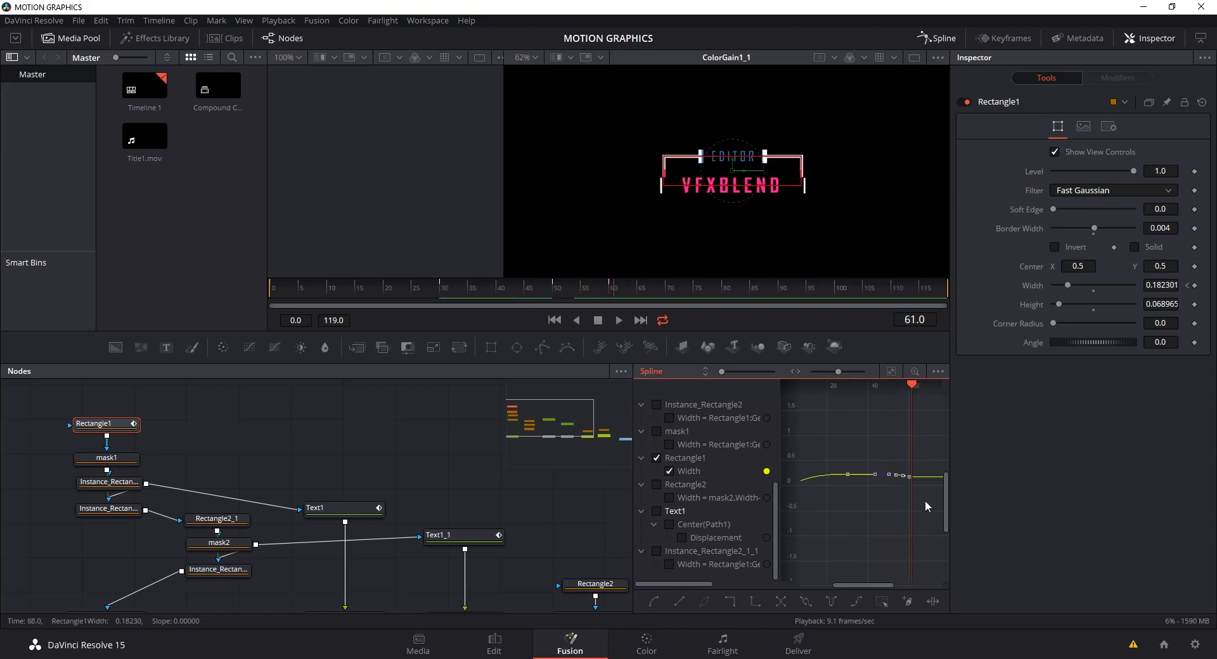
mouse_move(884, 585)
mouse_down()
mouse_move(934, 590)
mouse_move(884, 589)
mouse_up()
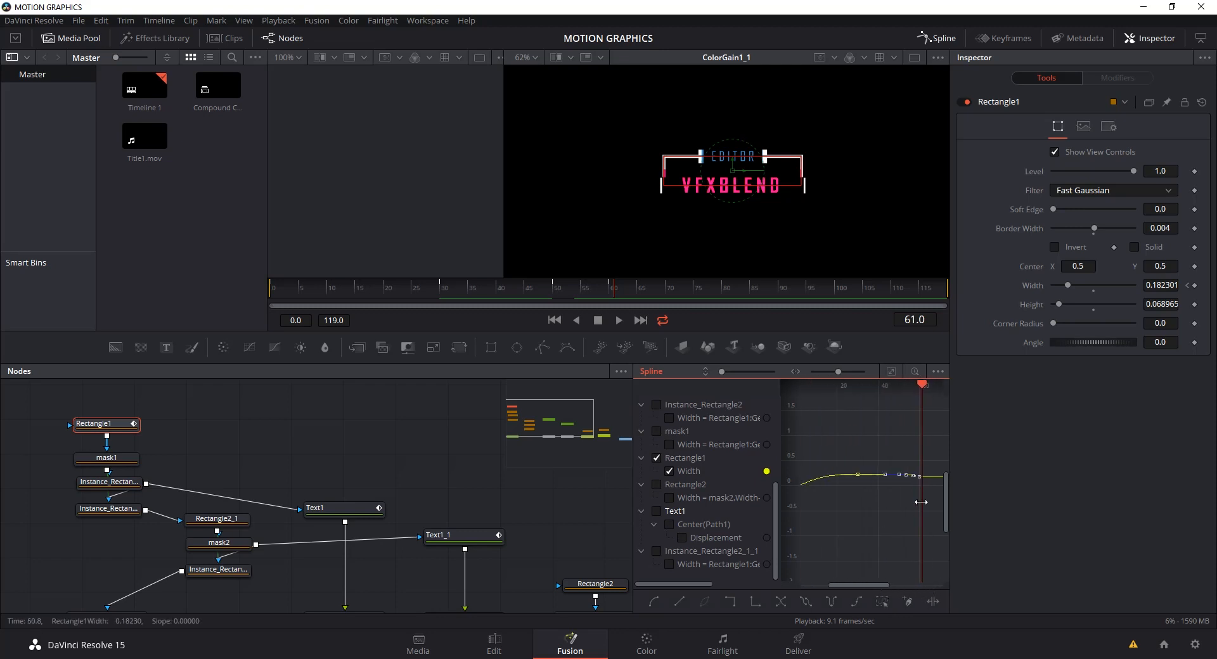
click(890, 372)
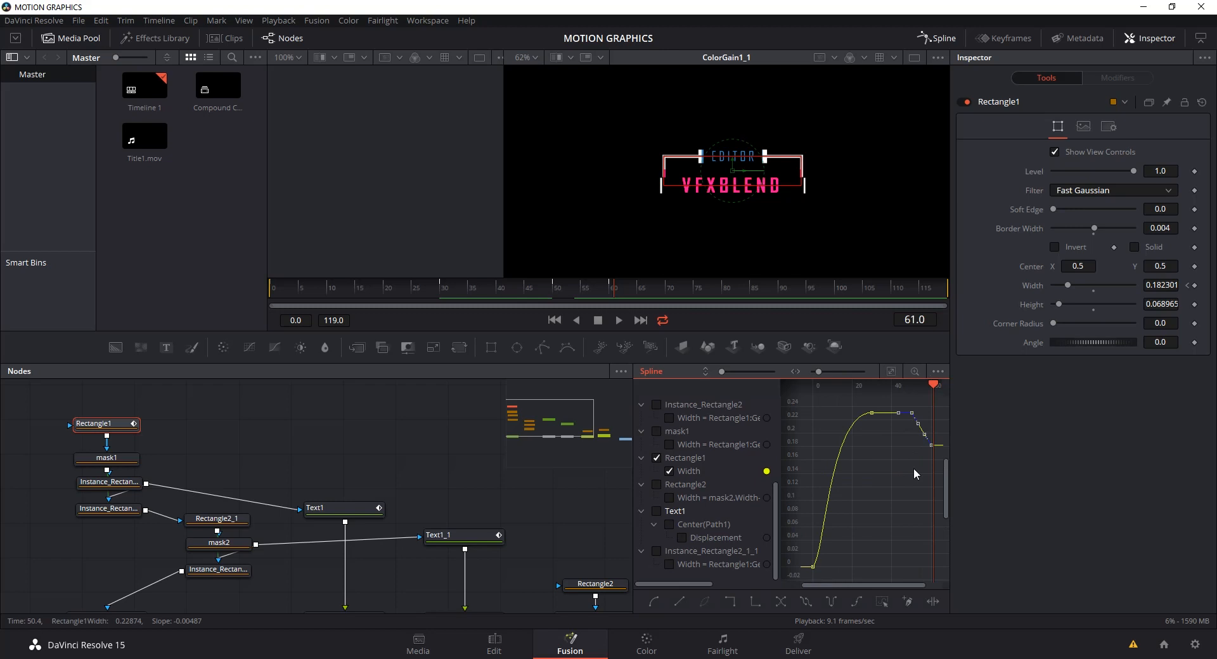
drag(844, 522, 836, 523)
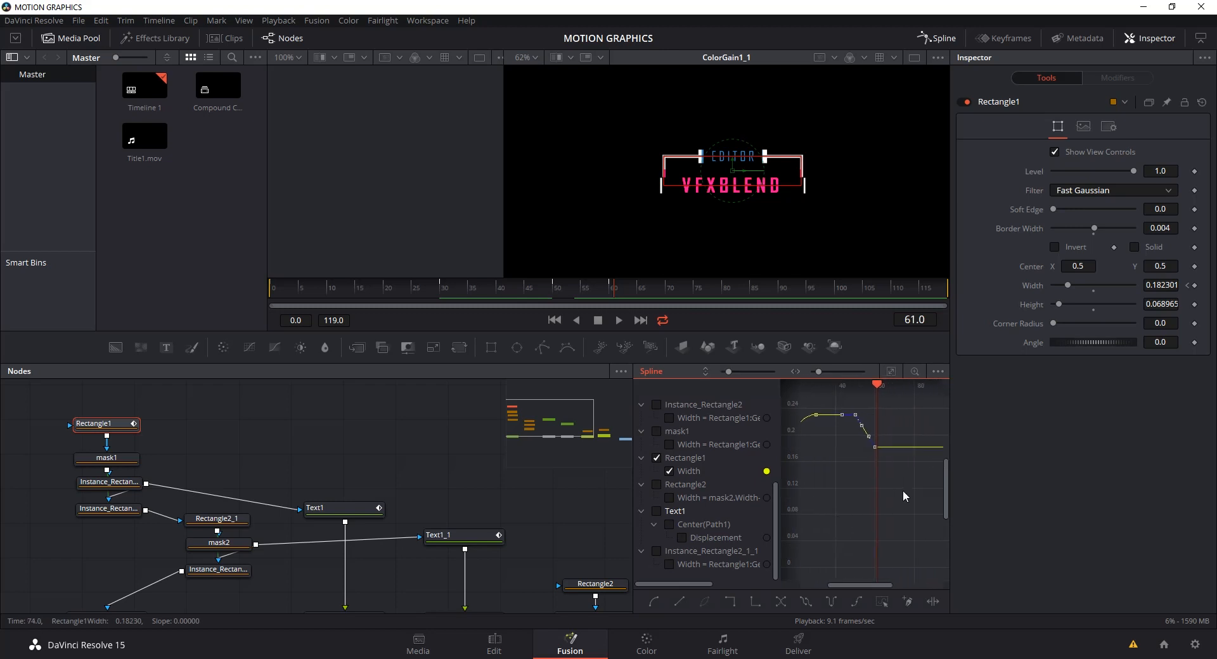
key(f)
drag(904, 490, 860, 425)
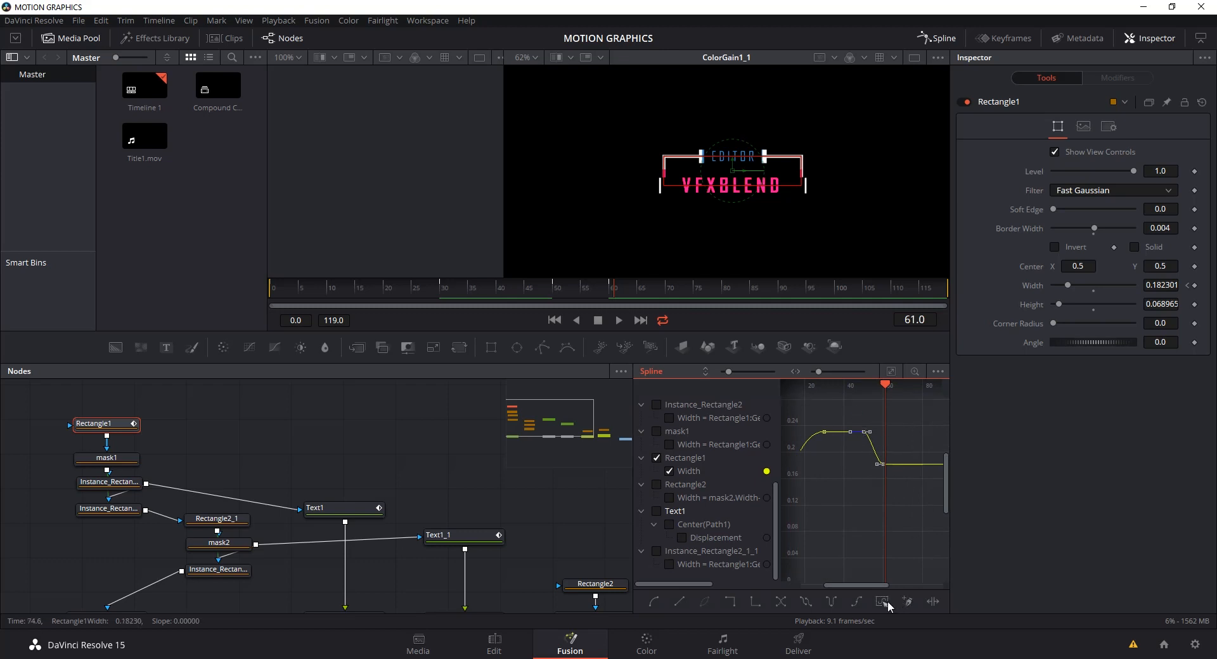
- Use Time Stretch to retime the shrink keyframes on Rectangle1's width curve, and save the project
click(936, 602)
drag(864, 412, 884, 396)
click(414, 303)
click(449, 476)
key(ctrl+s)
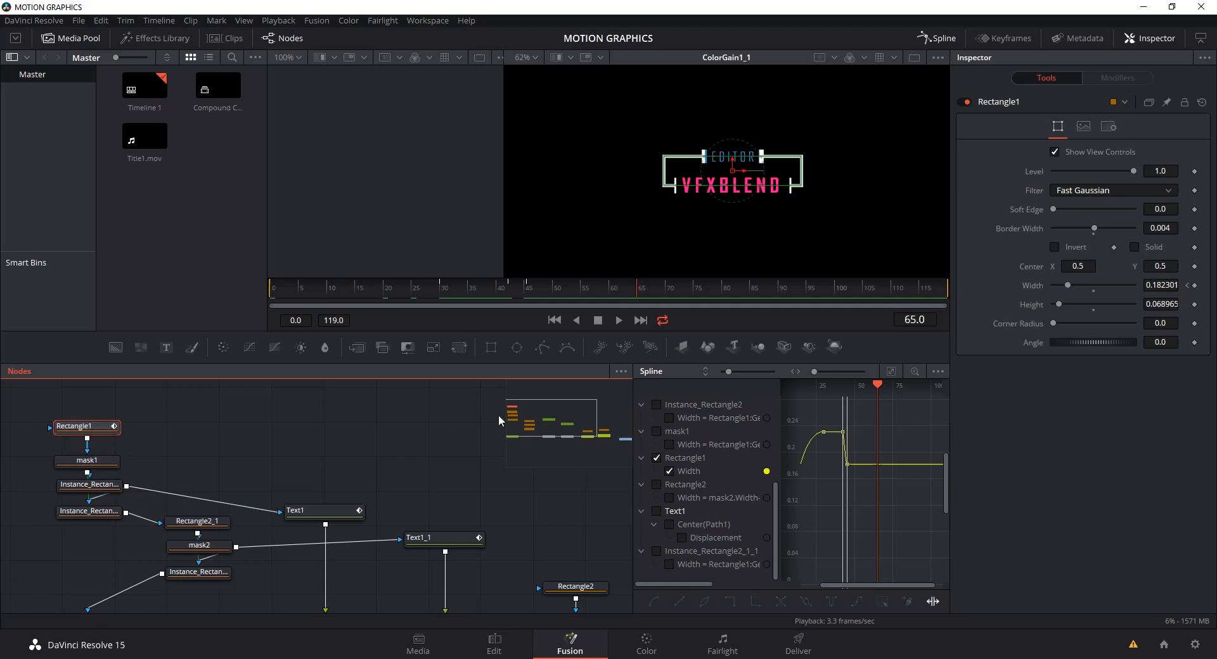
- Enable motion blur on the Rectangle1 and mask1 nodes, and check the setting on the two rectangle instances beneath mask1
click(1113, 130)
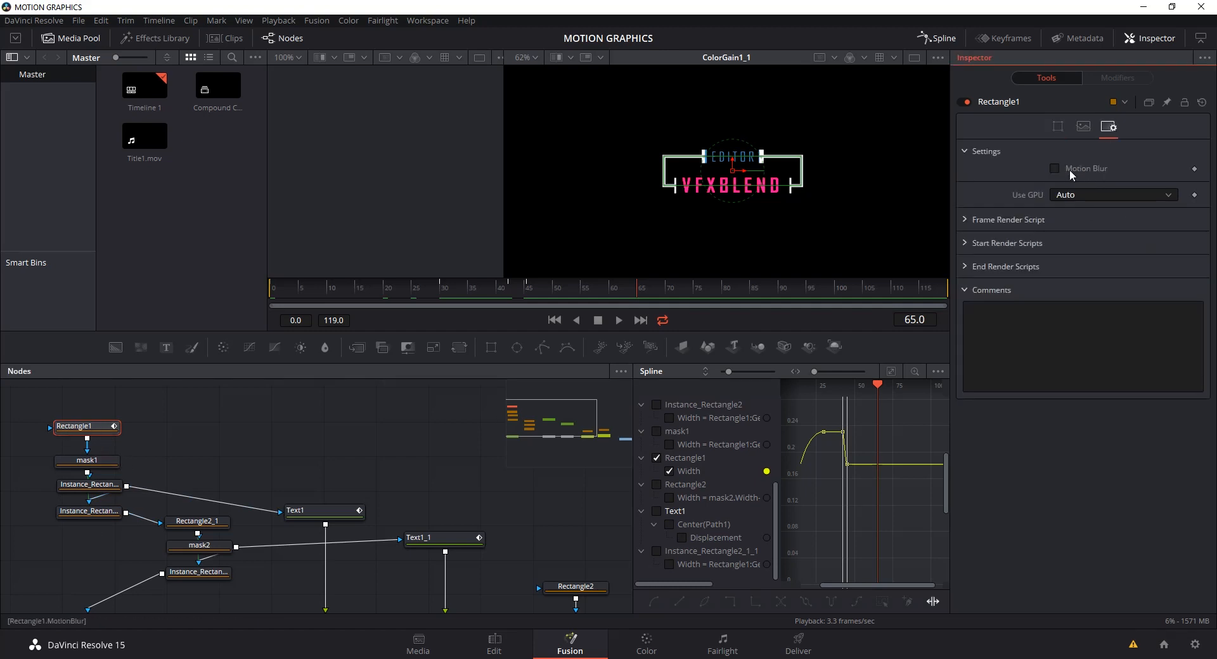
click(100, 461)
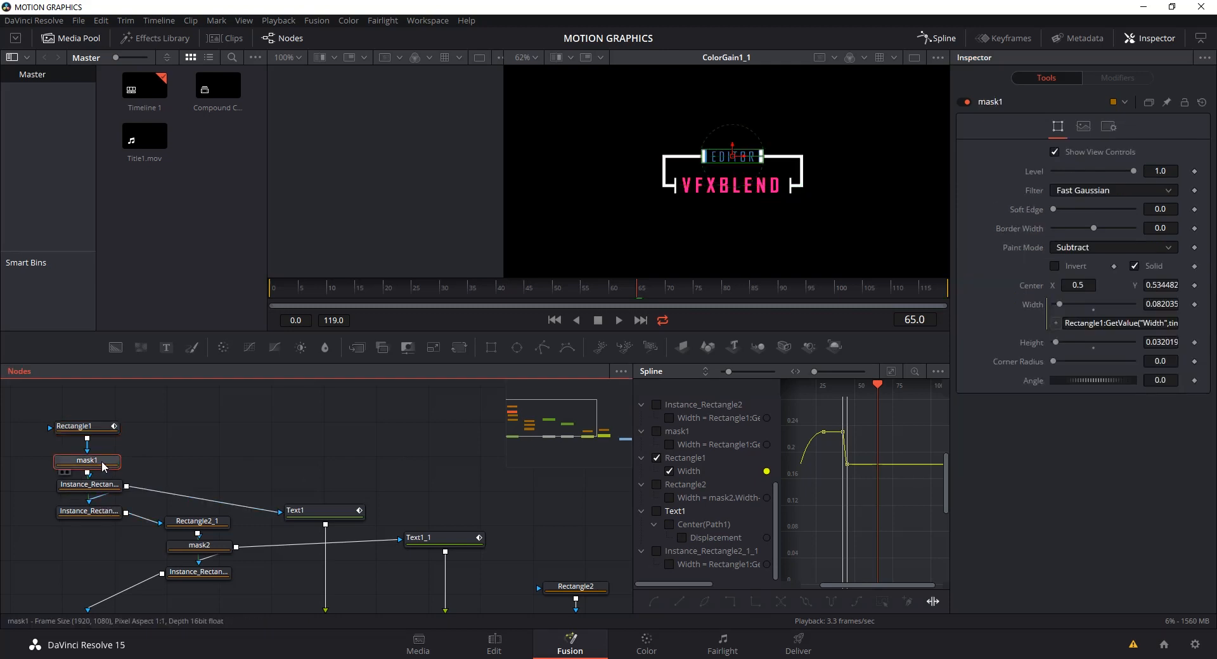
click(1108, 127)
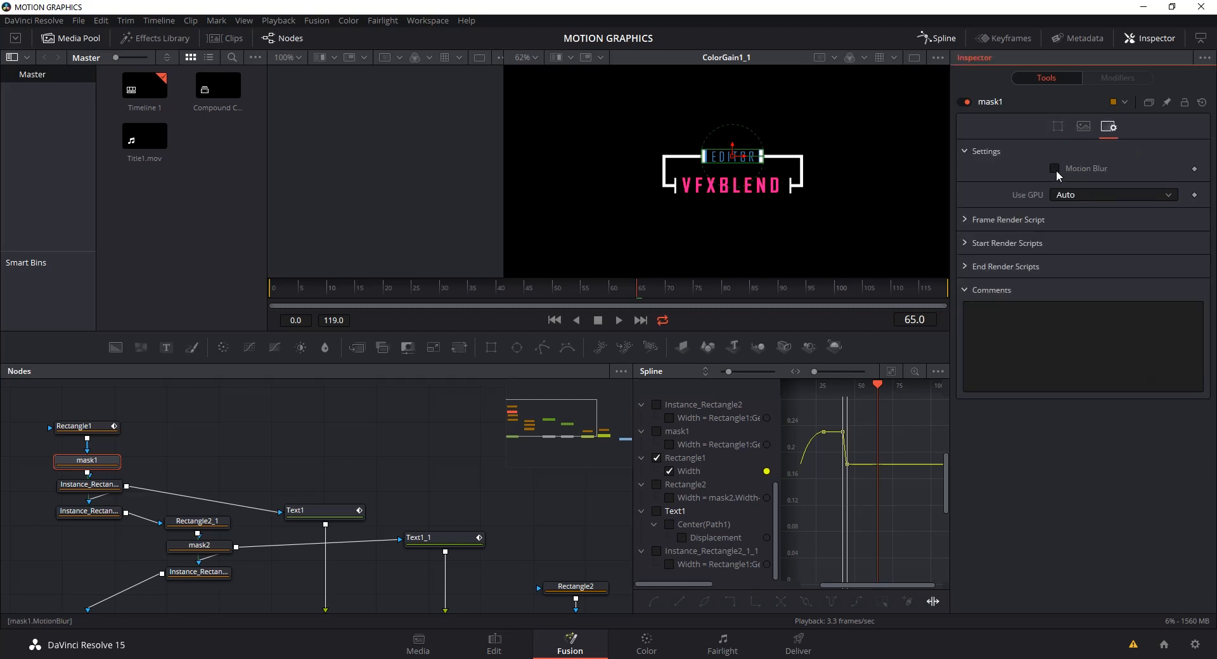
click(1058, 126)
click(96, 485)
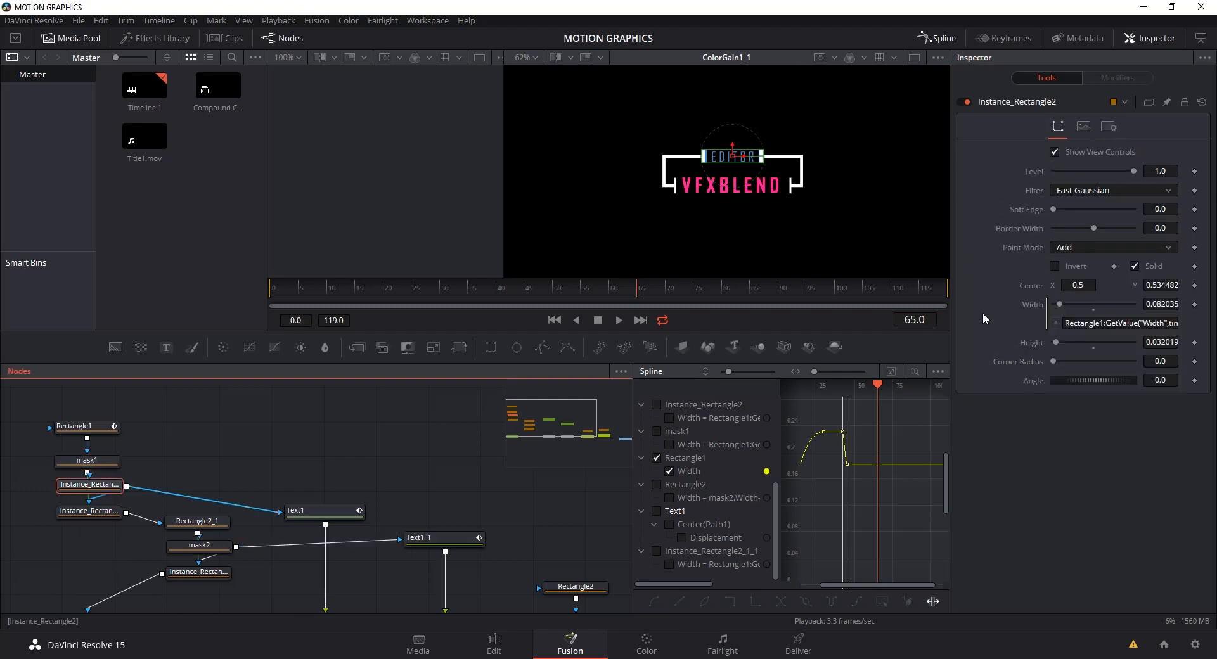
click(1108, 126)
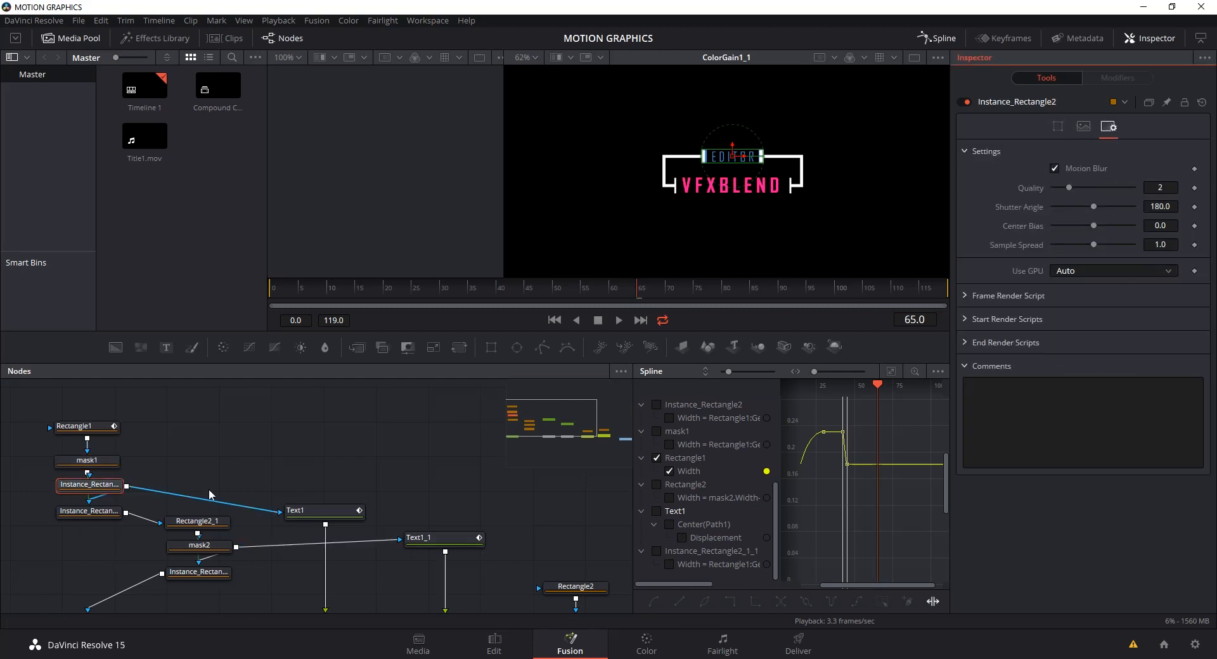
click(89, 512)
click(1109, 126)
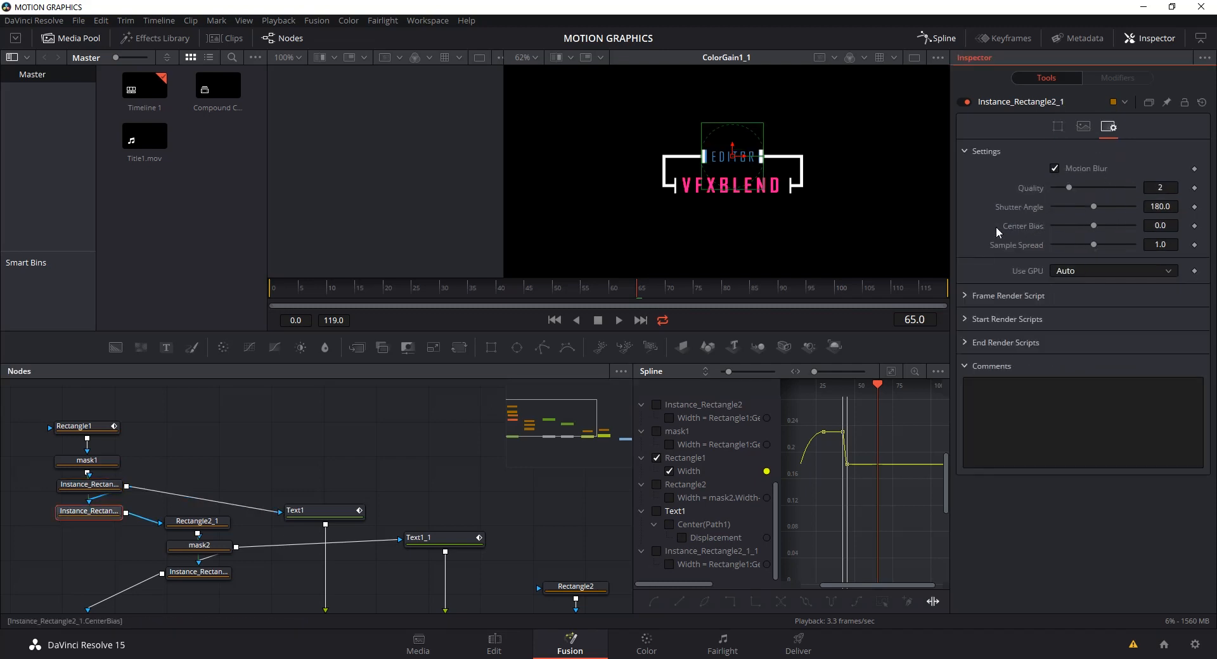
- Enable motion blur on the Rectangle2_1 and mask2 nodes
click(211, 526)
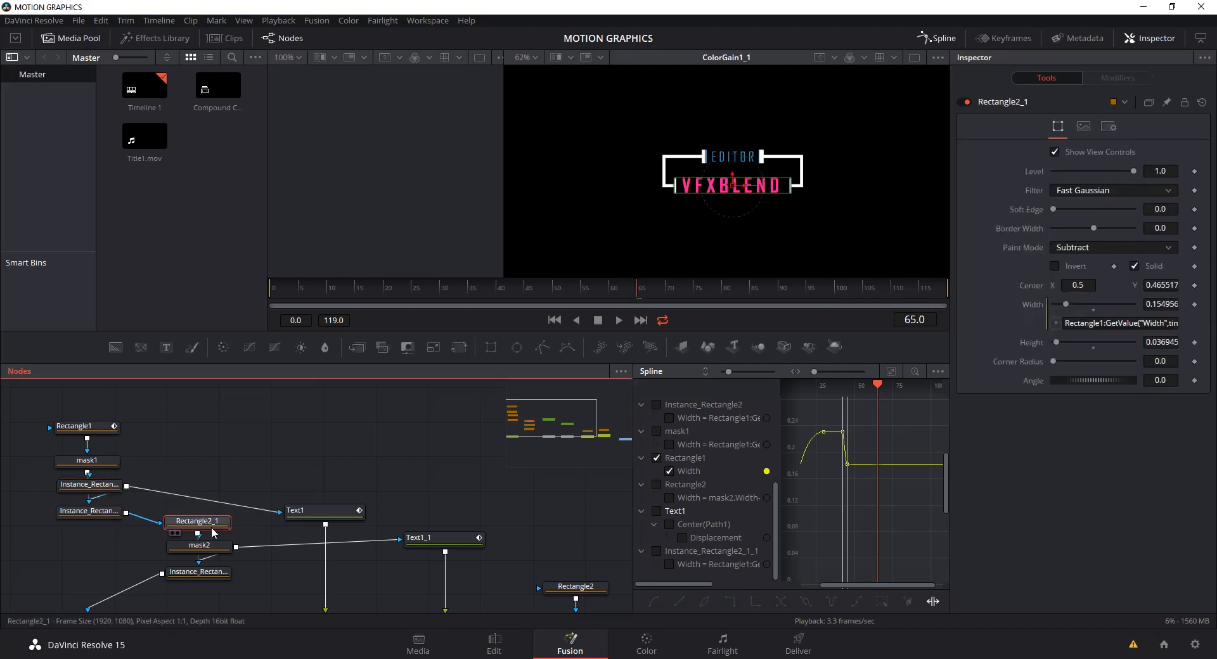
click(1109, 126)
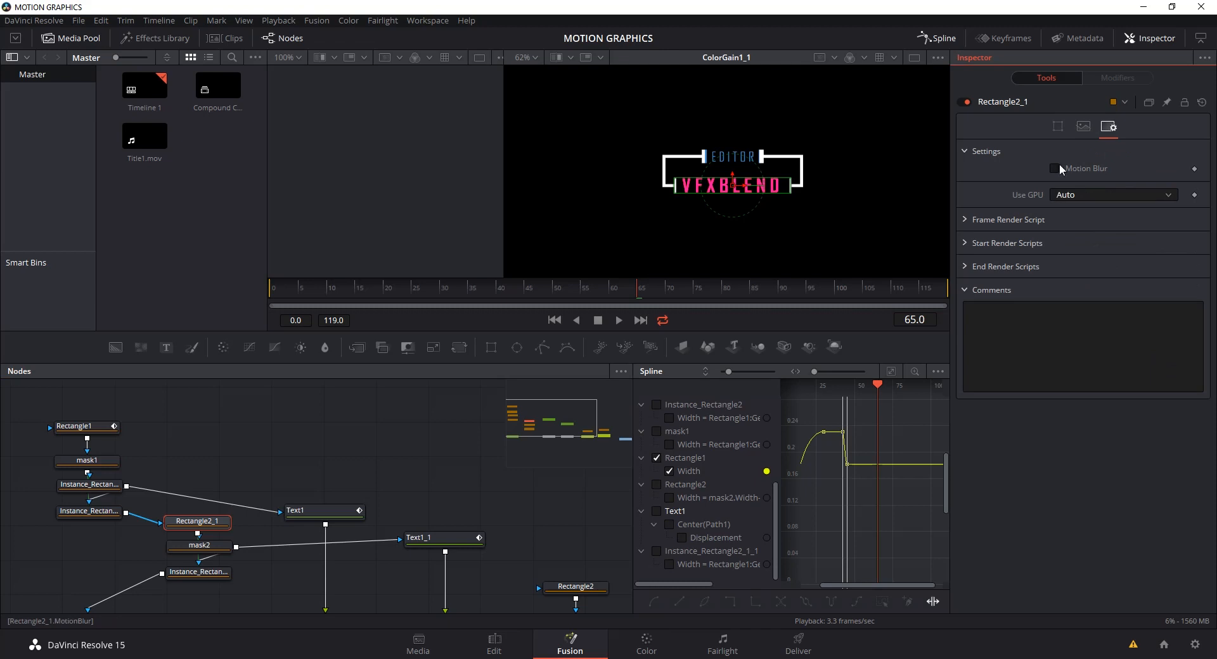
click(1057, 126)
click(199, 545)
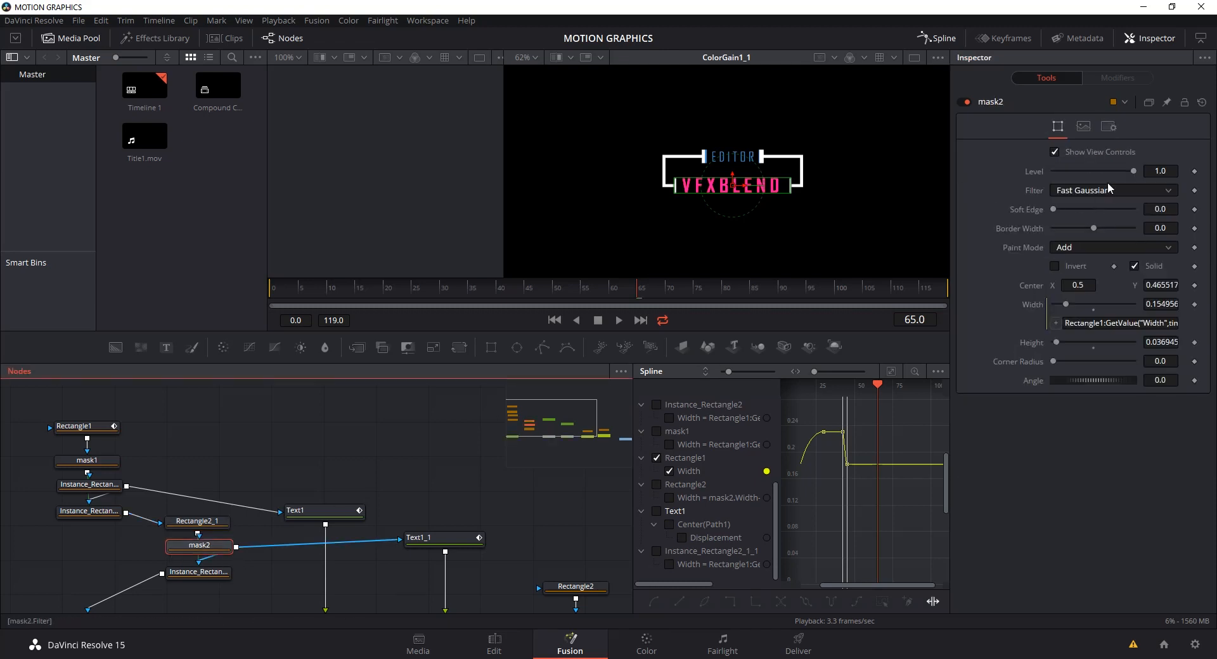
click(491, 493)
drag(491, 493, 457, 454)
- Enable motion blur on both text nodes, Text1 and Text1_1
click(282, 477)
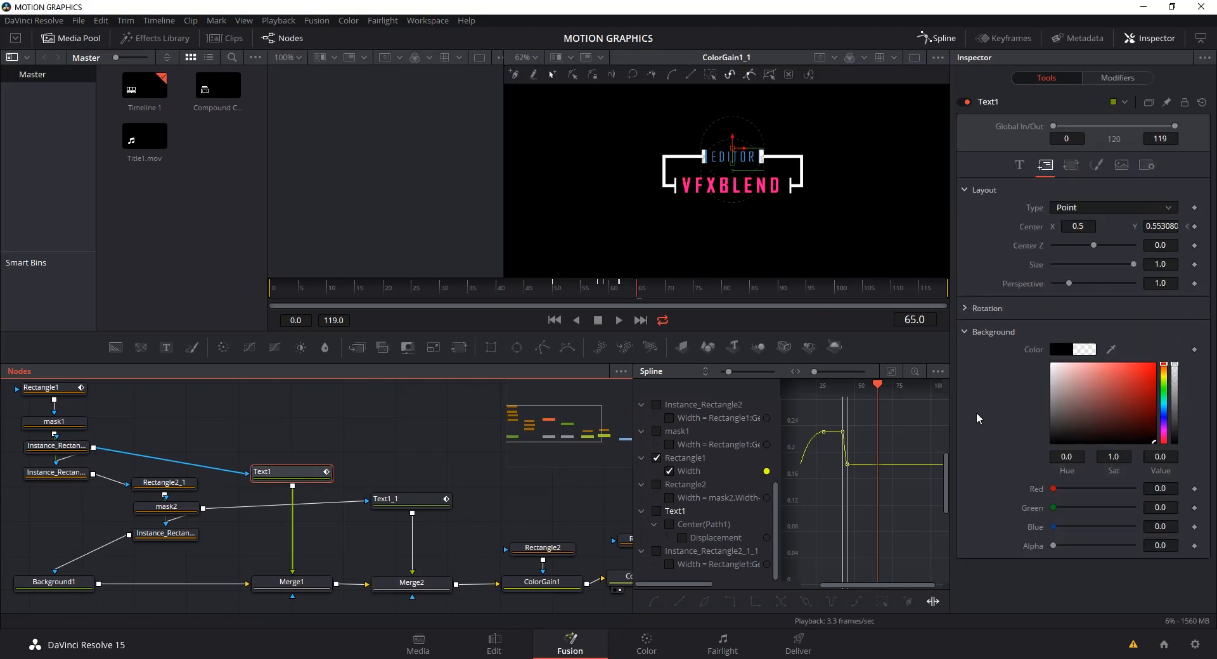
click(1145, 164)
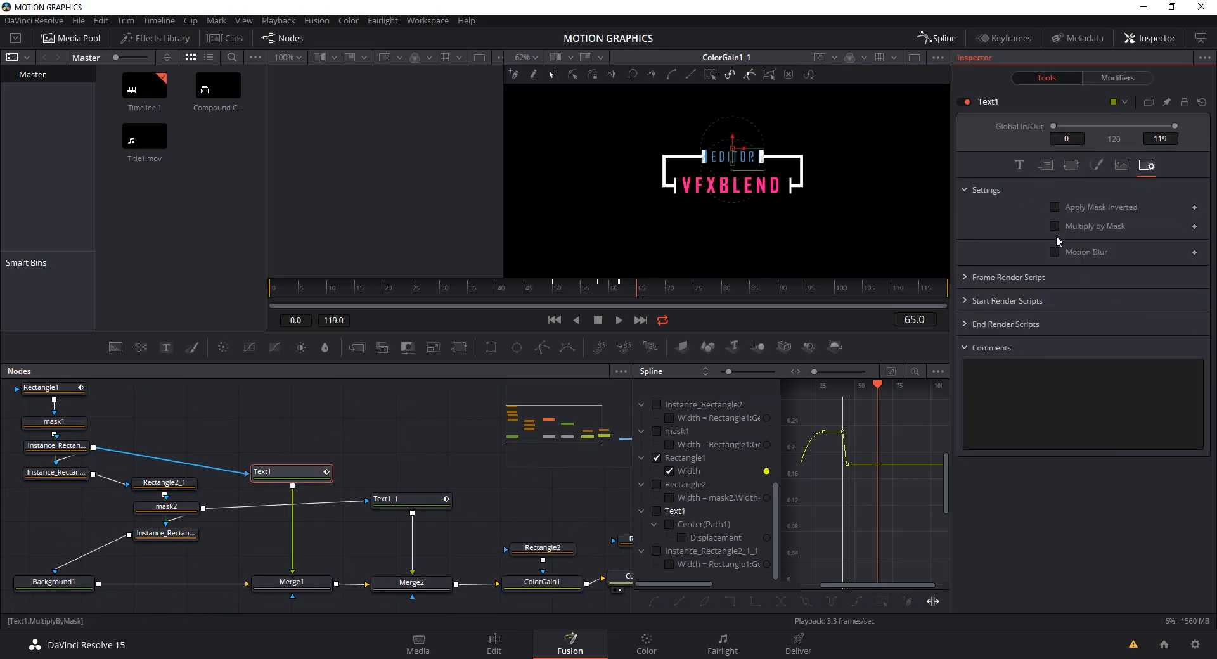
click(1054, 252)
click(409, 499)
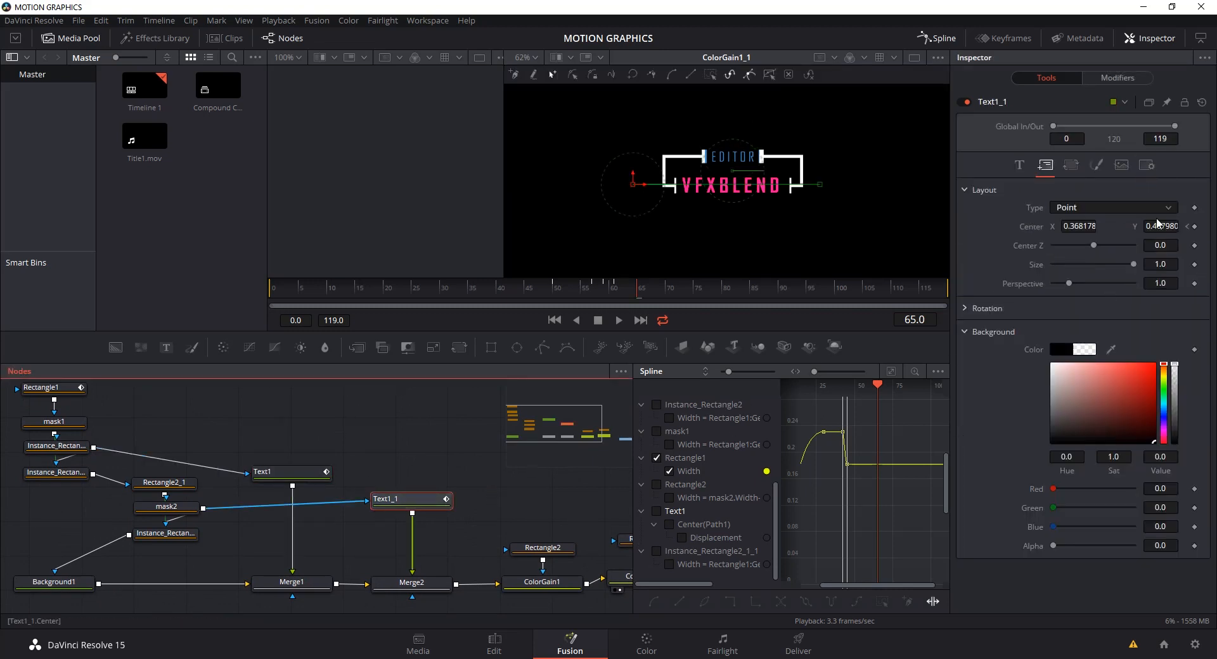
click(1147, 164)
click(1067, 251)
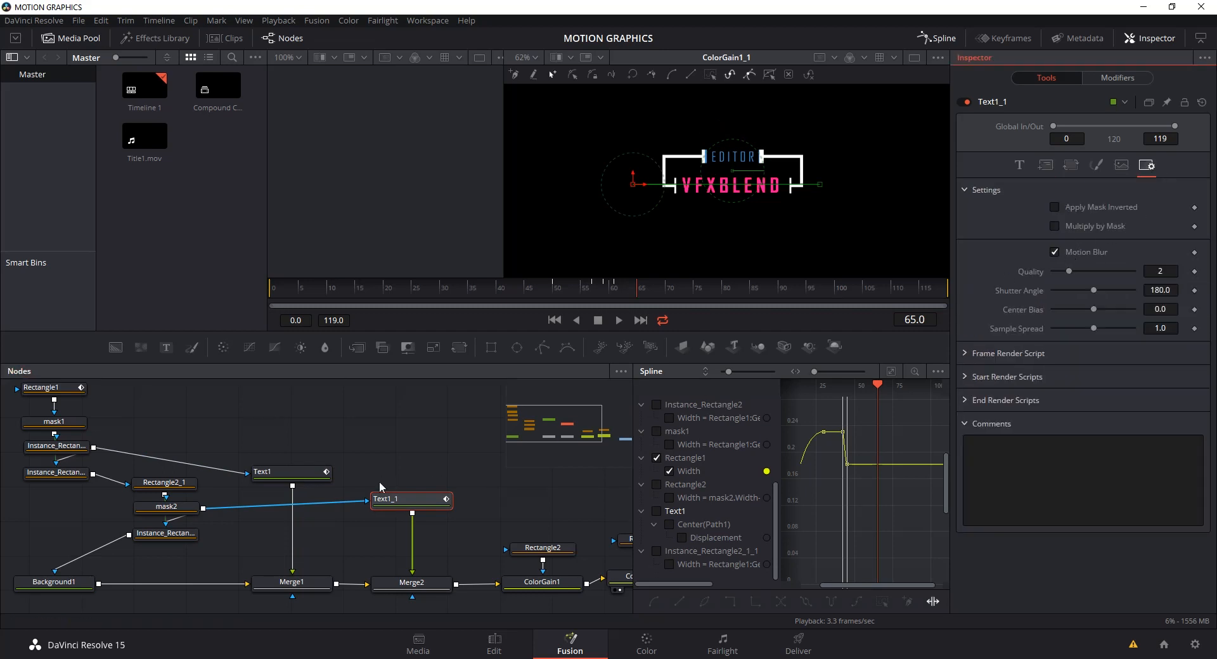
- Align MediaOut1 with the end of the node chain and connect ColorGain1_1's output to it
click(436, 451)
drag(438, 452, 336, 422)
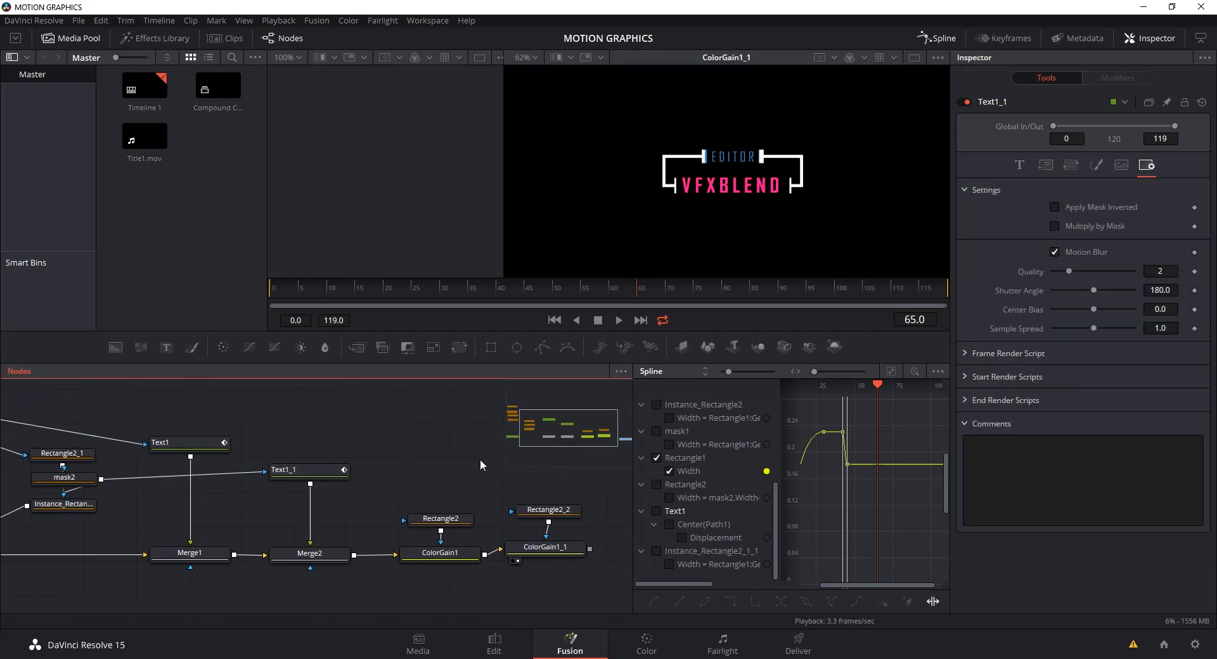
drag(480, 460, 439, 456)
drag(581, 525, 437, 525)
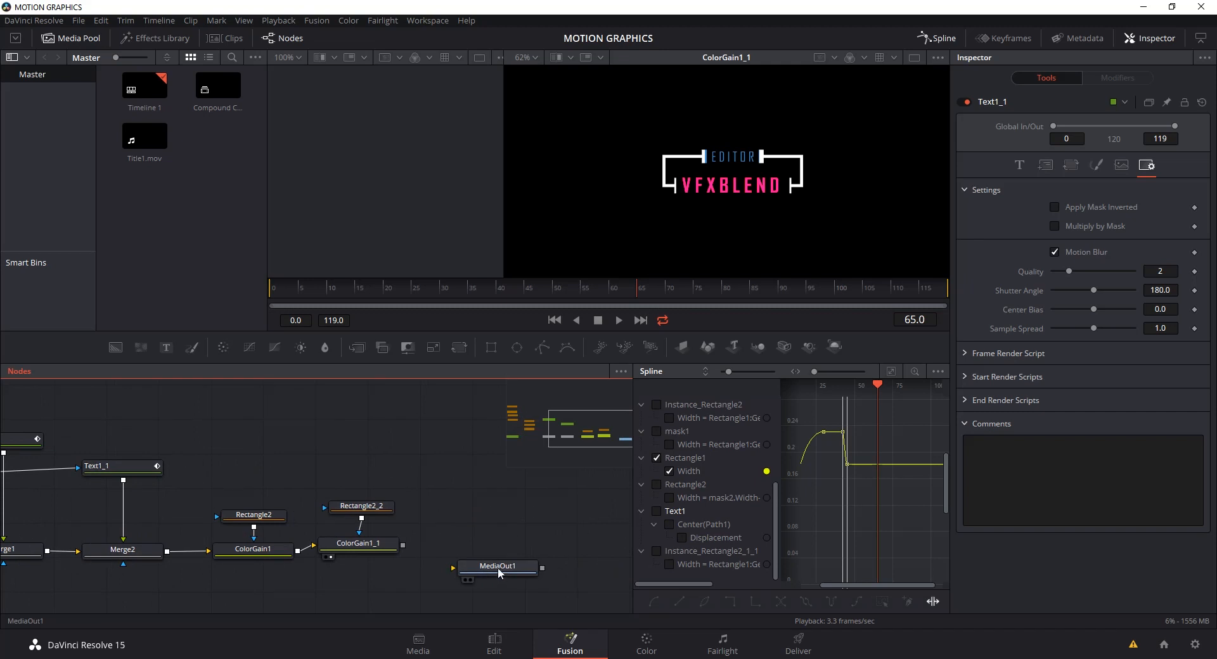
drag(499, 569, 507, 549)
click(435, 579)
drag(404, 545, 489, 551)
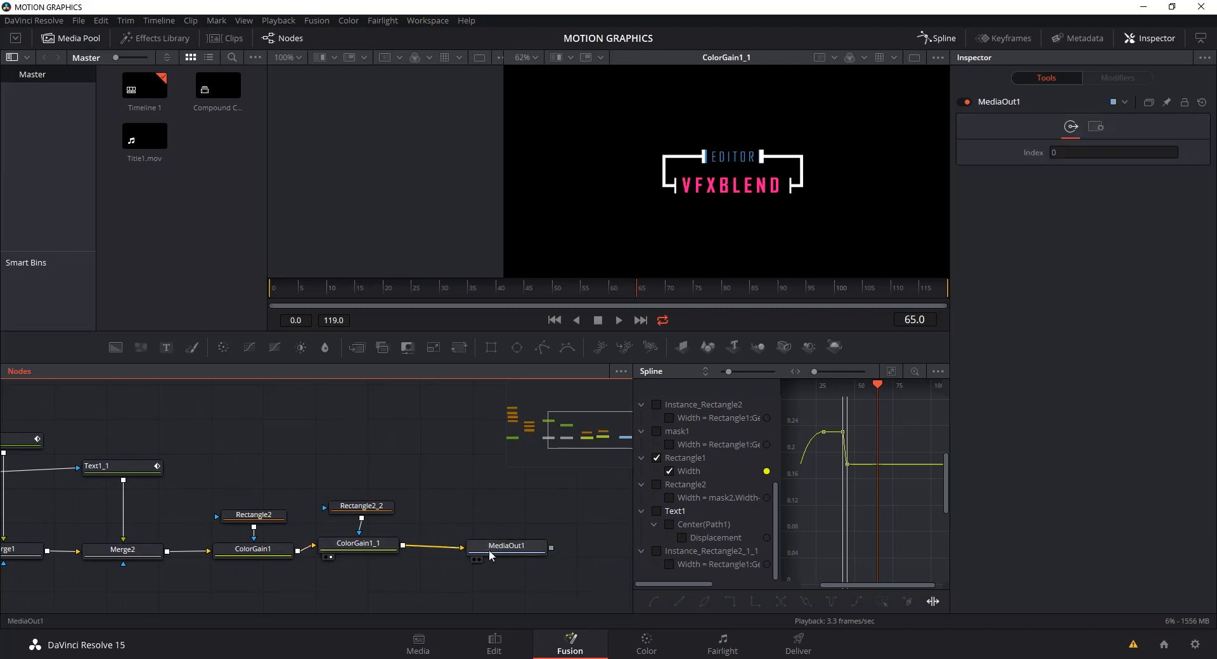
drag(456, 489, 497, 494)
- Return to the Edit page and play and scrub through the Fusion Composition clip to check the title animation
click(510, 648)
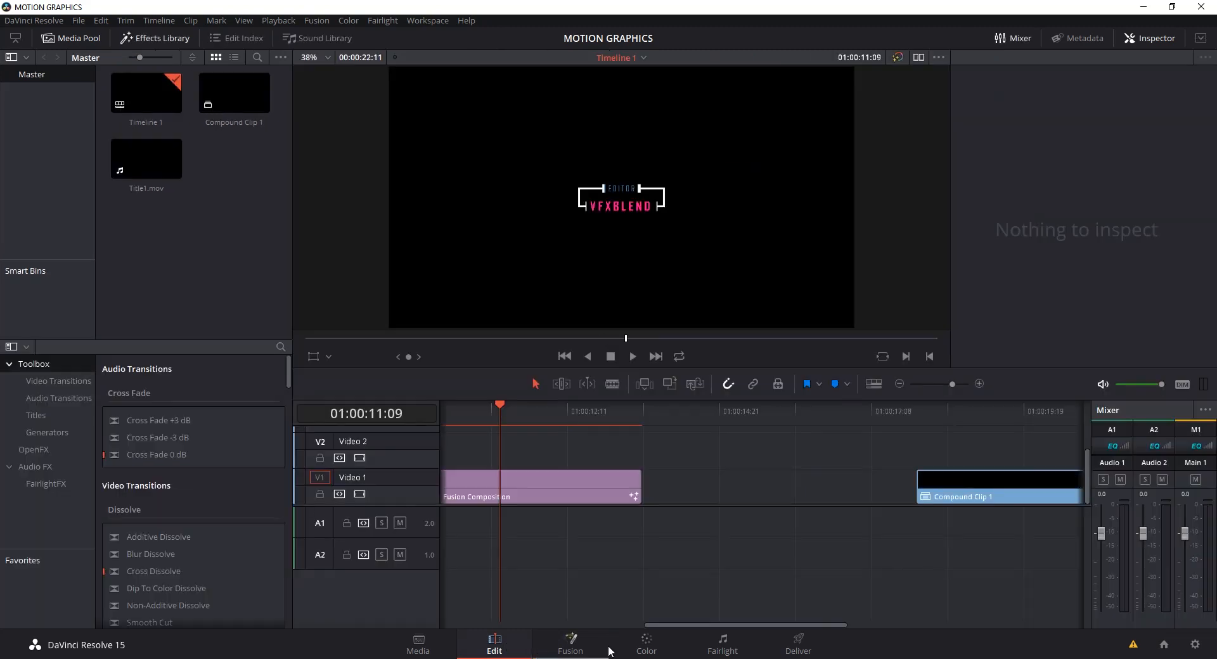
click(510, 412)
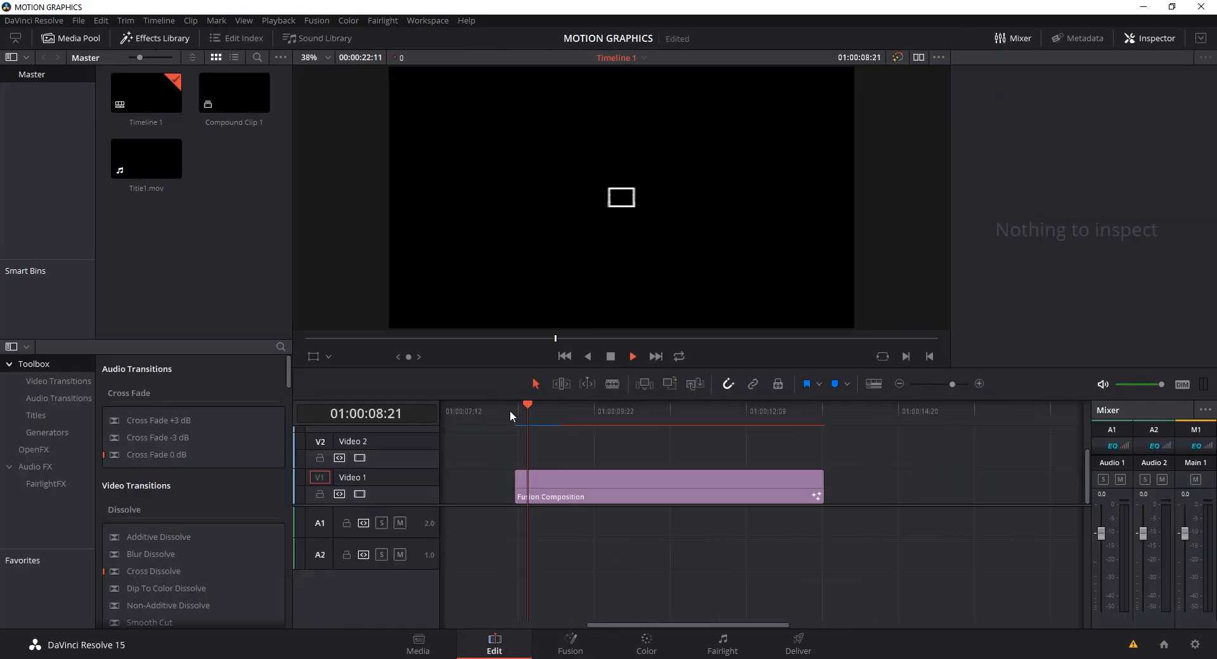
click(519, 411)
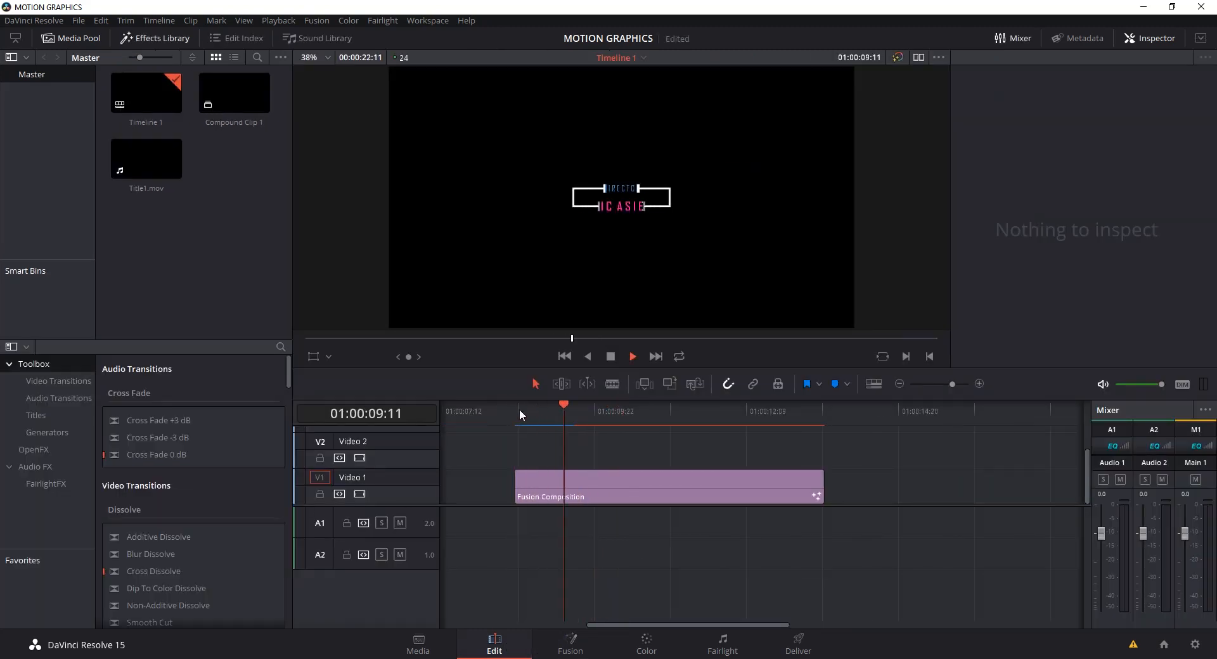
click(534, 408)
drag(534, 410, 584, 401)
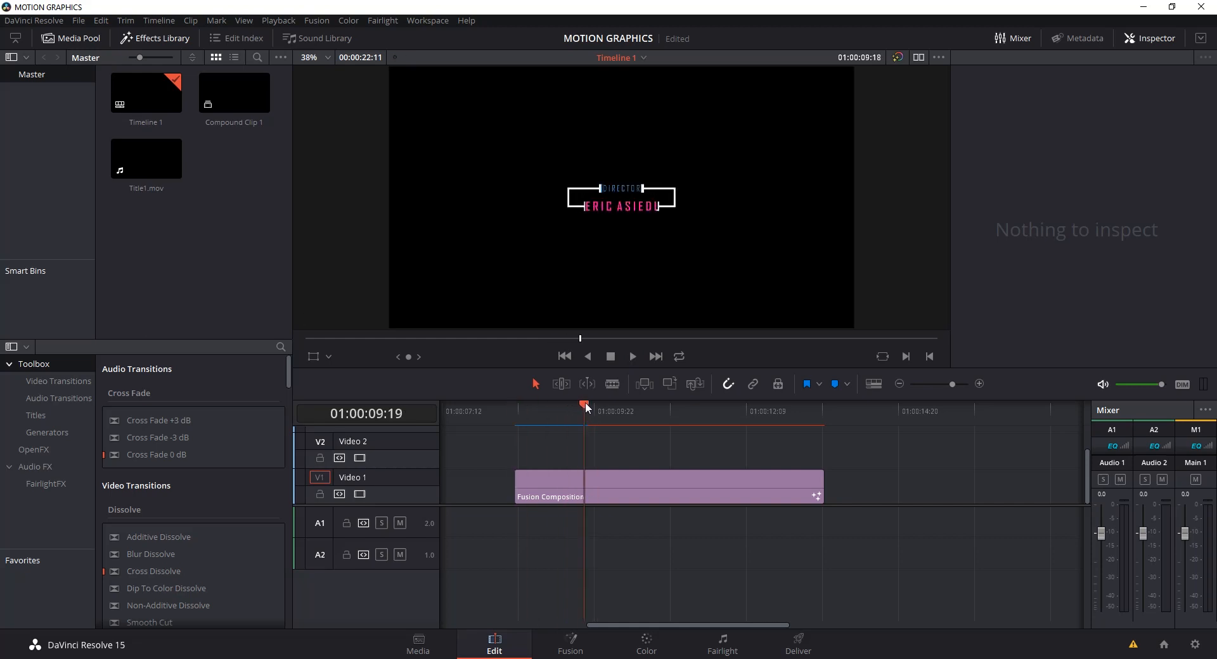
- Turn the Fusion Composition clip on Video 1 into a new compound clip, keeping the default name and start timecode
click(691, 486)
right_click(689, 481)
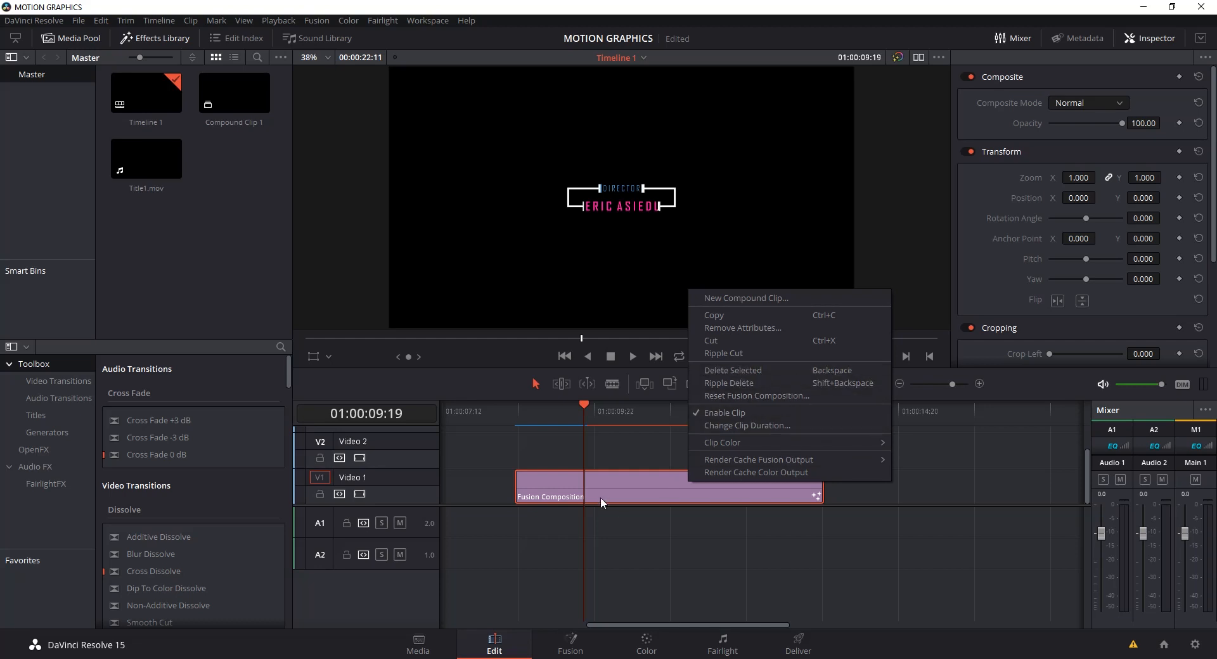
click(789, 566)
click(715, 487)
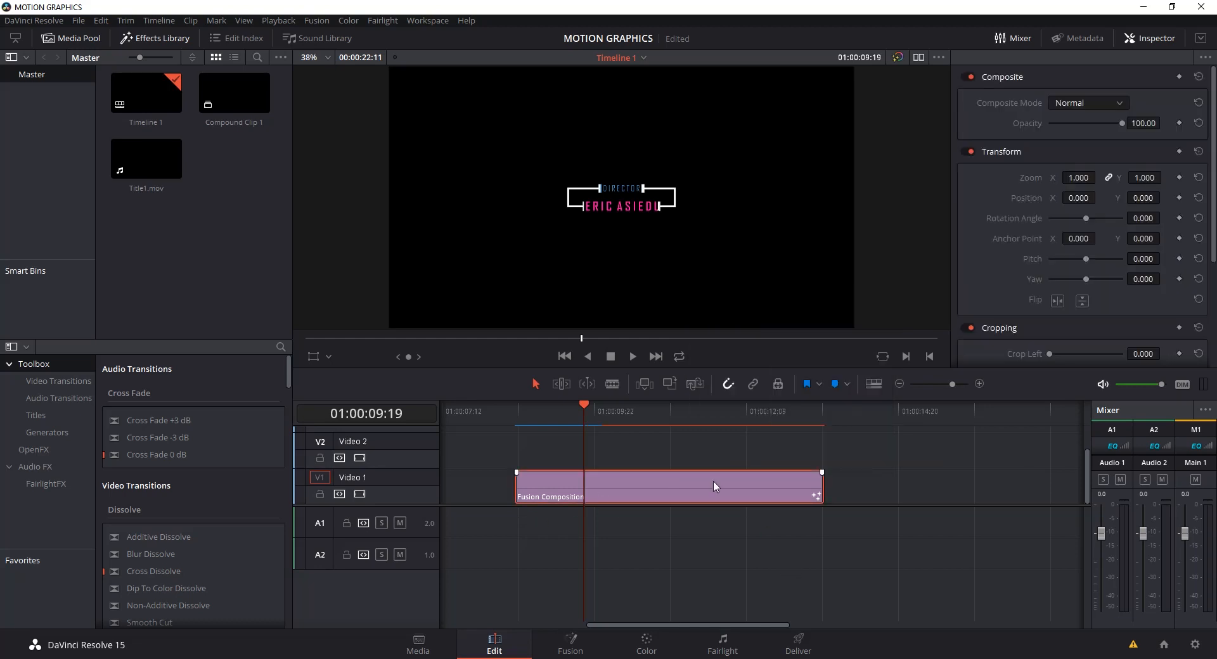
right_click(614, 478)
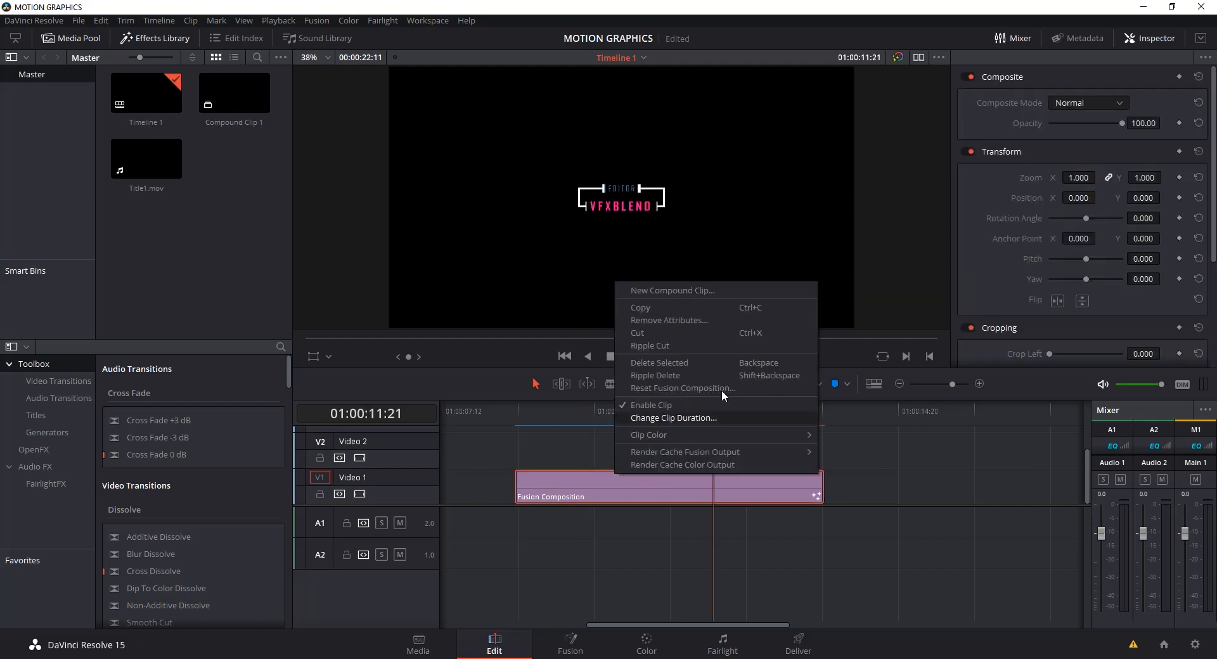
click(745, 291)
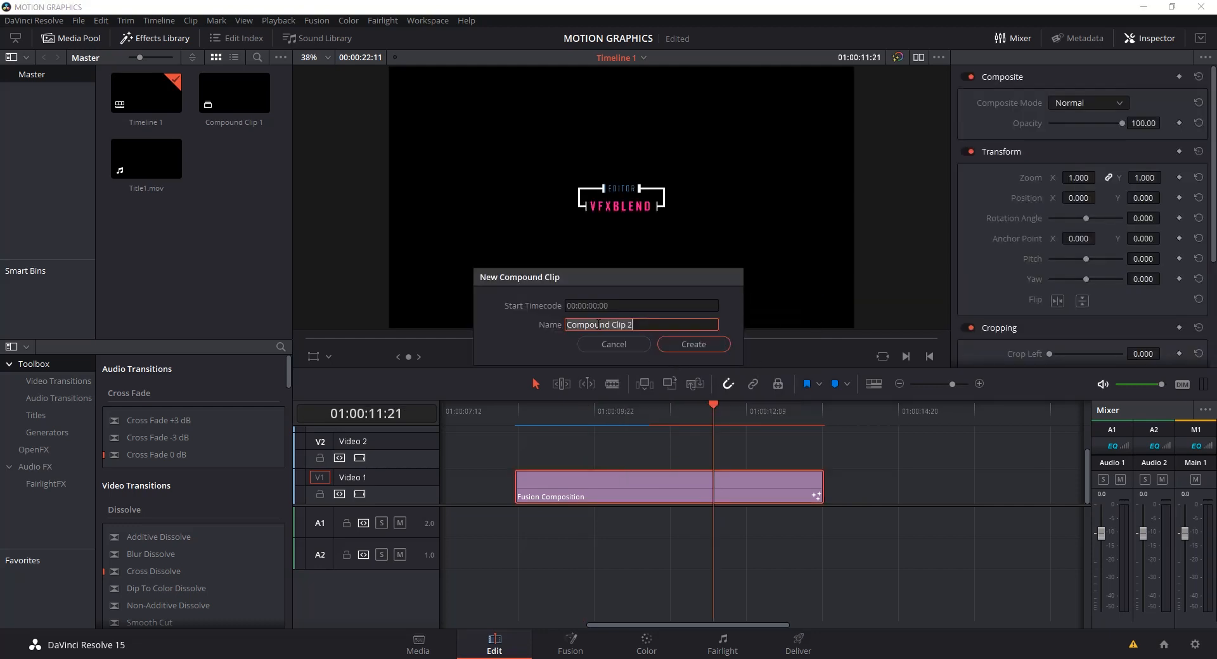
click(705, 344)
- Scrub through Compound Clip 2 to check how the title animates in
click(594, 416)
drag(588, 415, 628, 421)
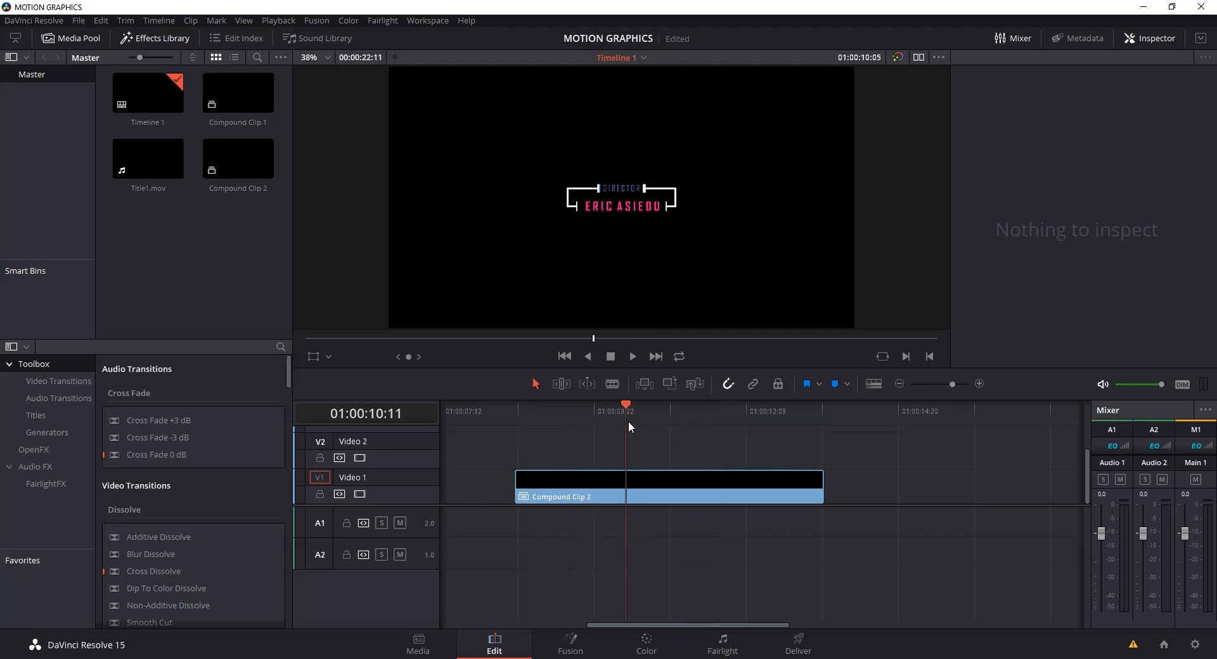
right_click(685, 487)
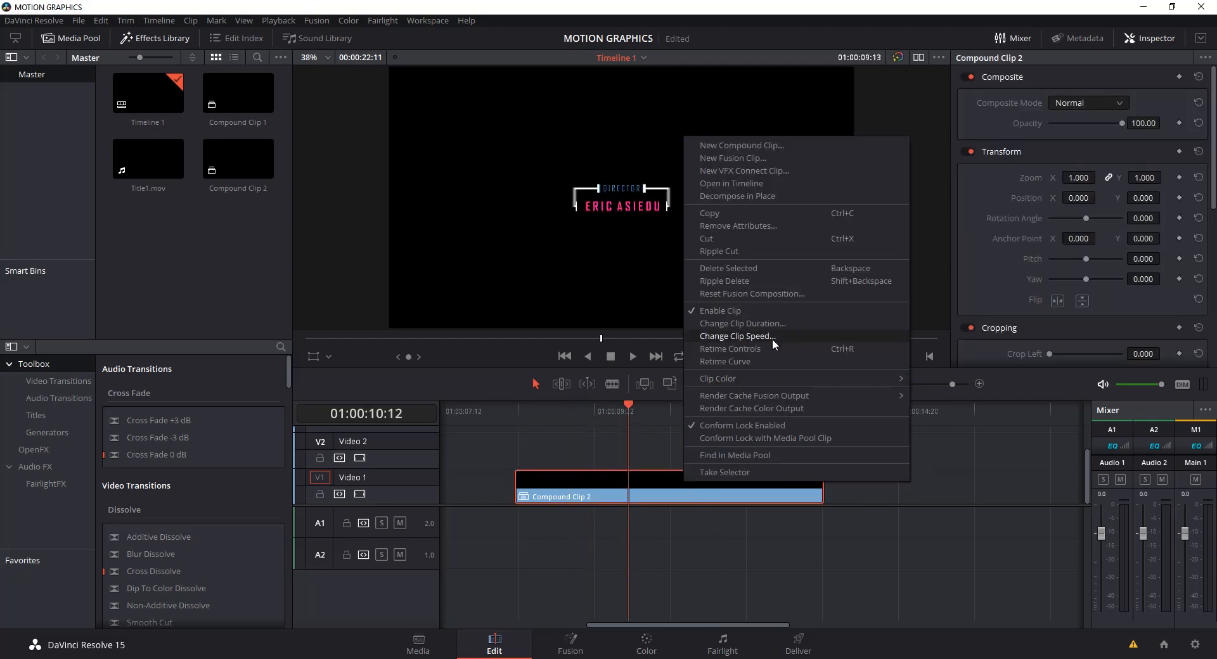
click(613, 575)
drag(602, 409, 547, 416)
- Copy Compound Clip 2 and paste the duplicate on Video 1 at 01:00:14:06
click(620, 489)
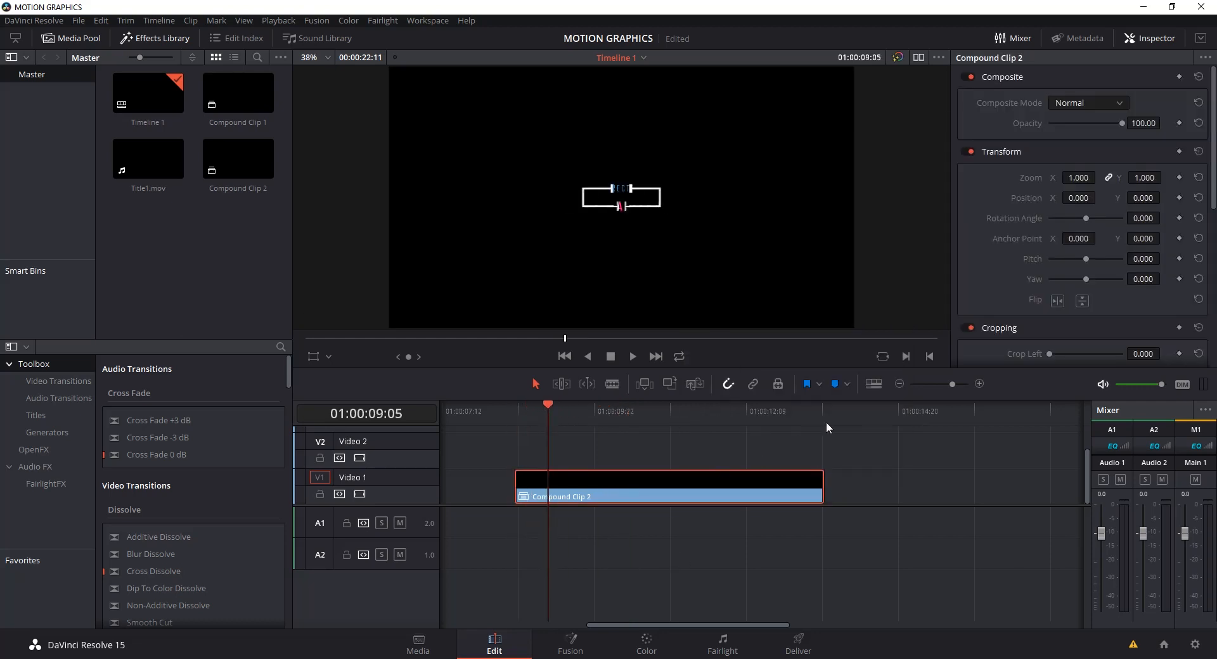
key(ctrl+z)
click(894, 416)
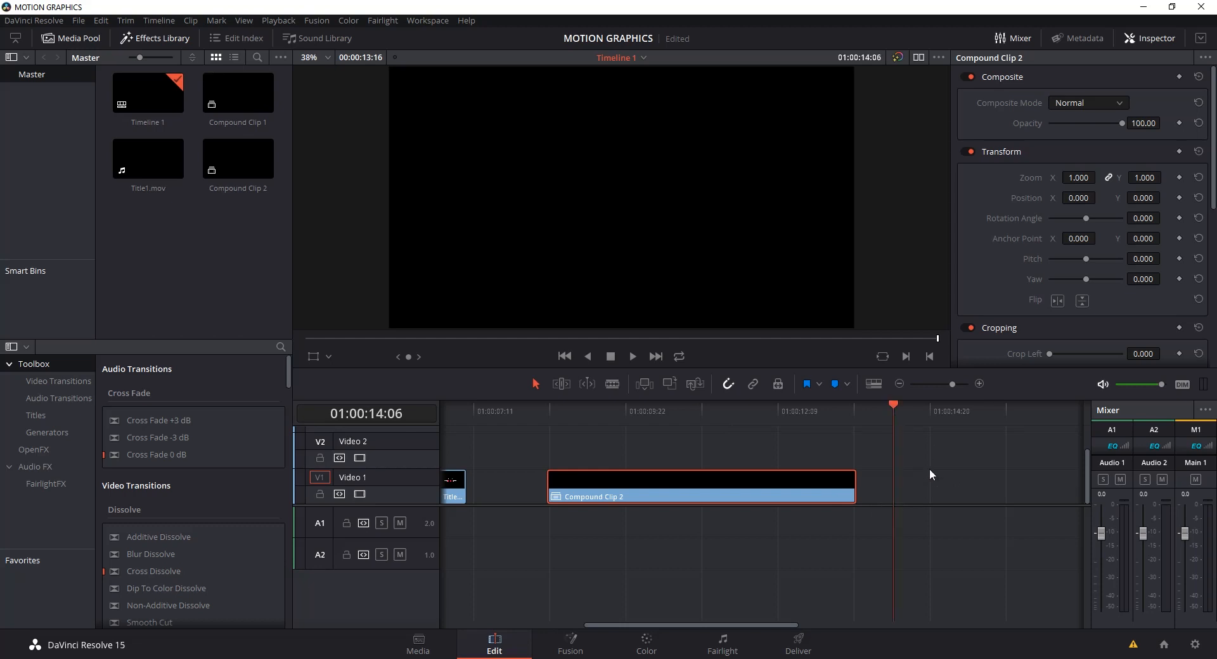
key(ctrl+v)
- Reverse the pasted copy of Compound Clip 2 and set its clip speed to -144%
drag(512, 410, 550, 411)
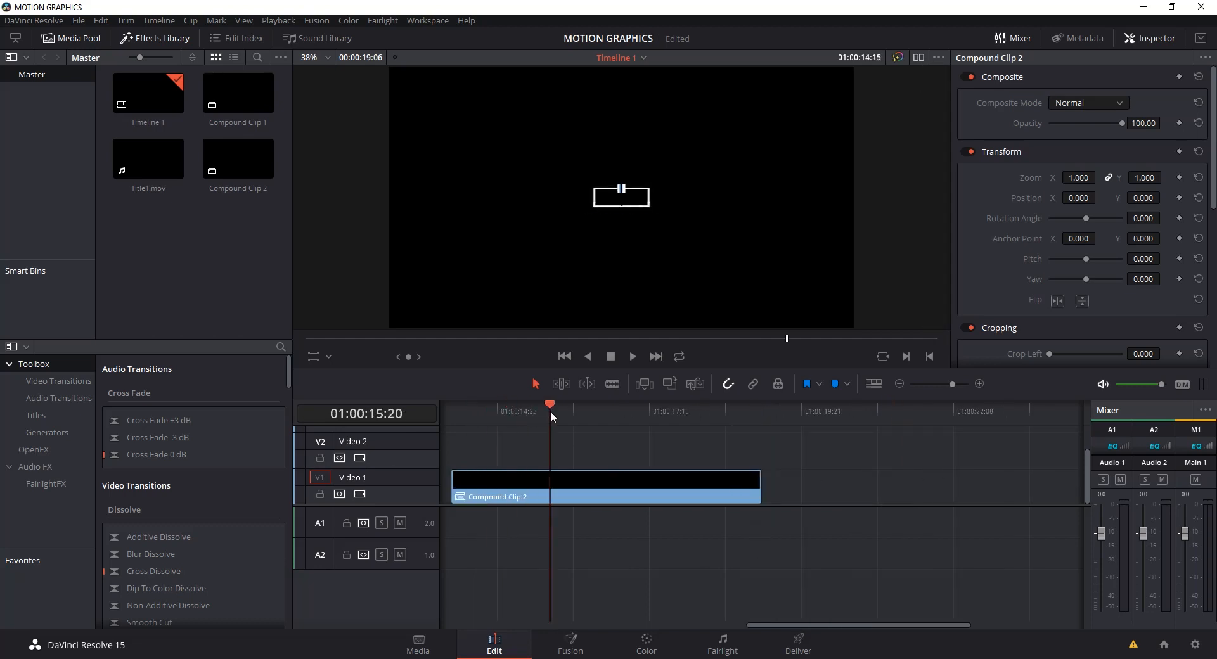
right_click(601, 492)
click(690, 341)
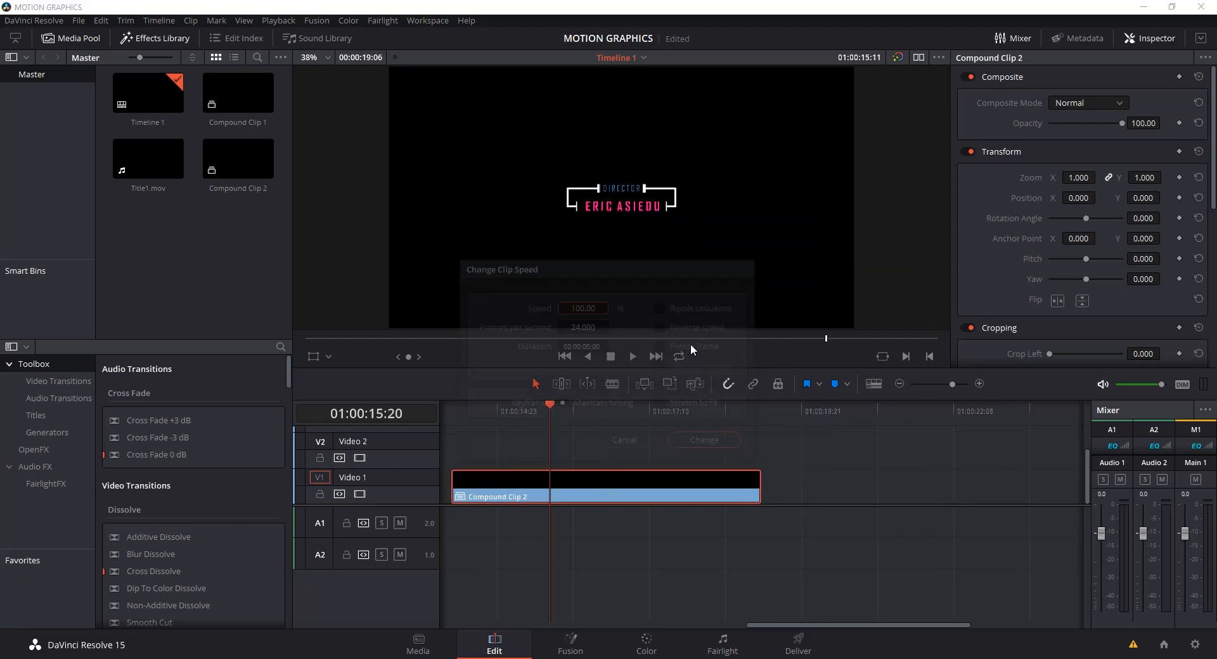
click(665, 329)
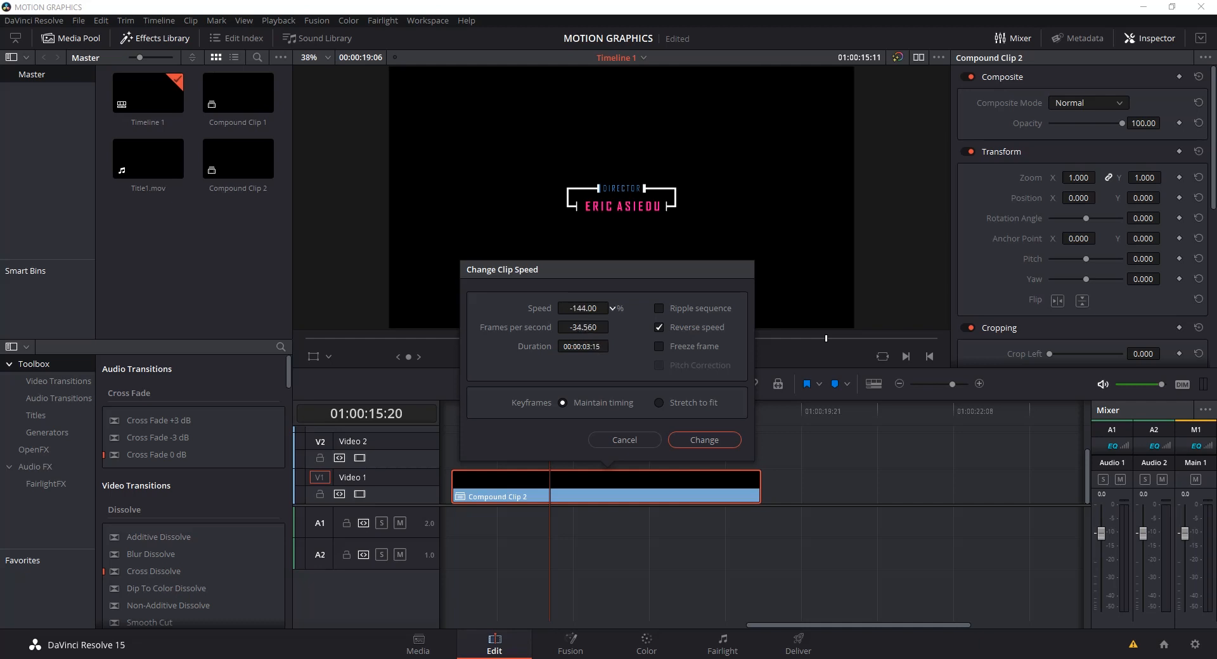
click(702, 440)
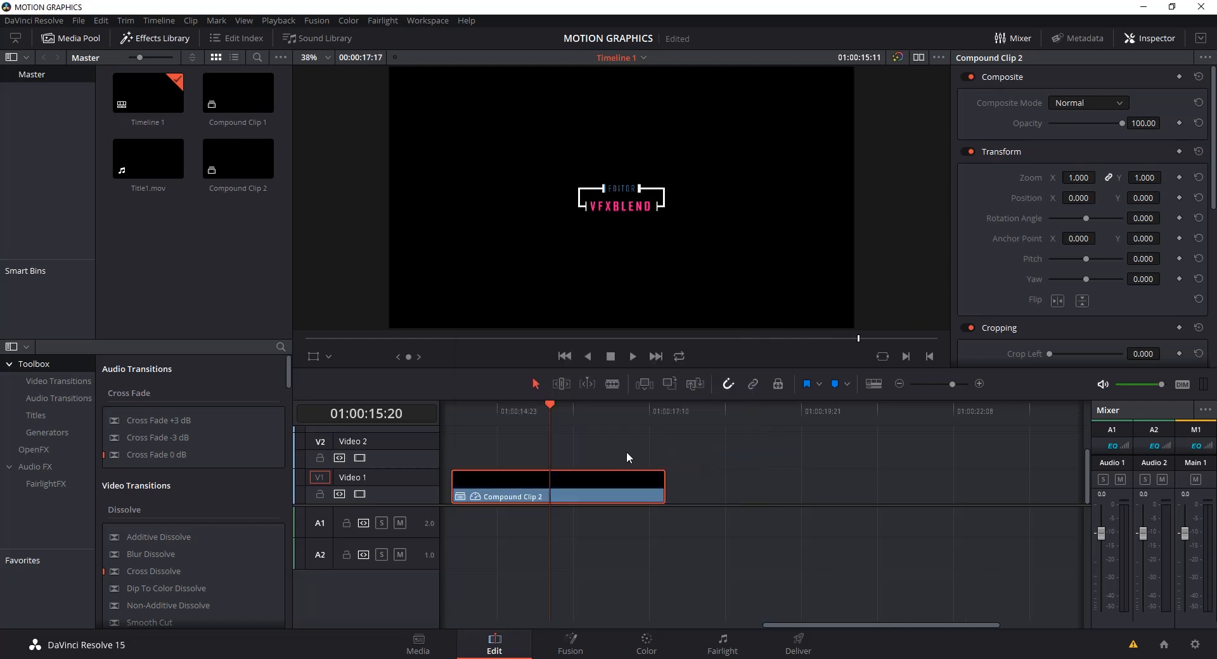
- Trim the original Compound Clip 2's end and the reversed copy's start, and place the copy directly after the original
scroll(728, 456, left, 3)
drag(671, 416, 743, 423)
drag(647, 493, 696, 469)
drag(485, 409, 648, 419)
drag(498, 412, 617, 403)
drag(791, 450, 661, 482)
- Scrub through the two adjoining Compound Clip 2 clips to check the title's animation in and out
drag(618, 407, 730, 401)
scroll(750, 443, left, 5)
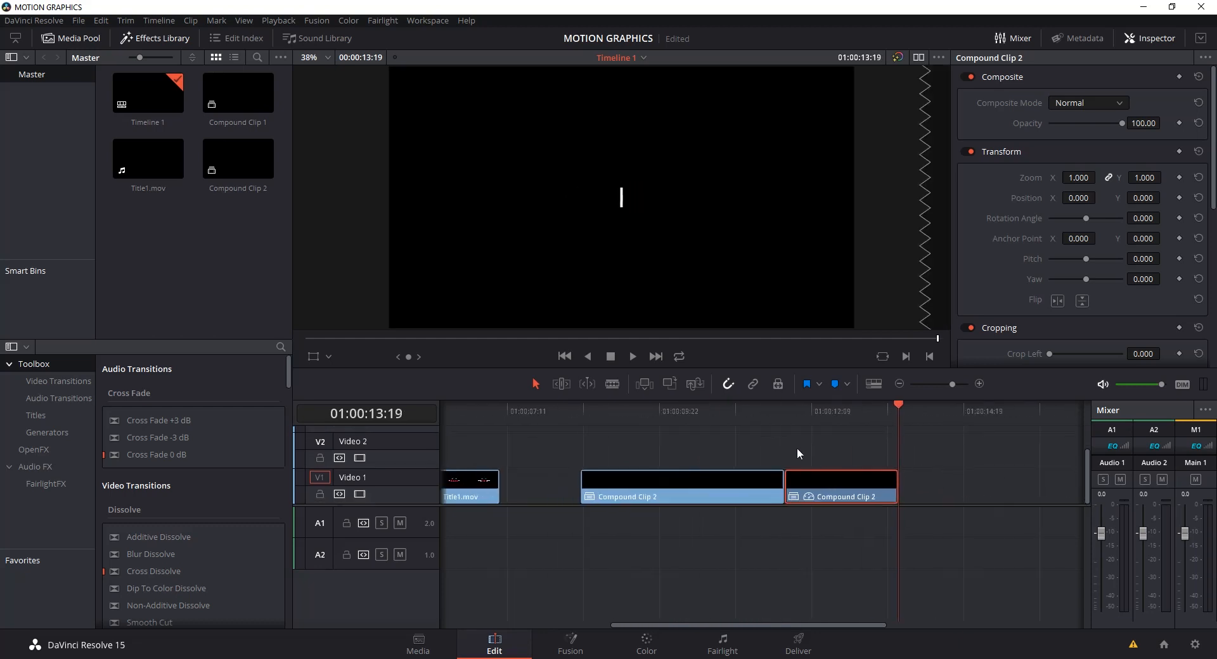
drag(611, 410, 763, 413)
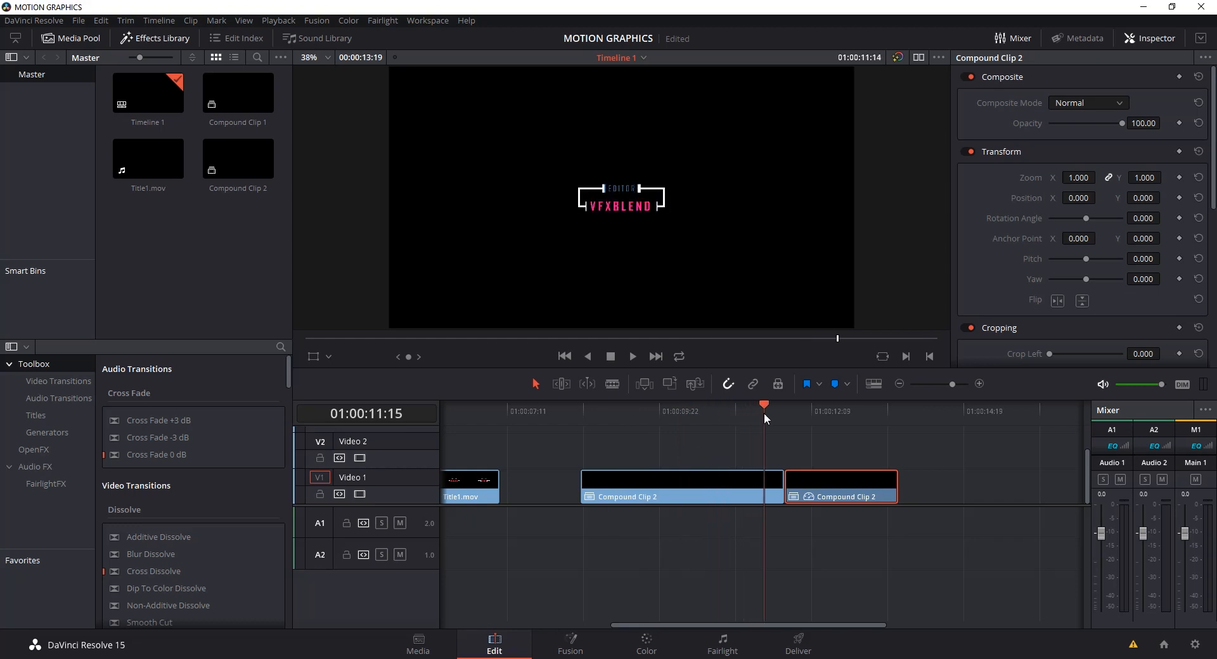
click(702, 584)
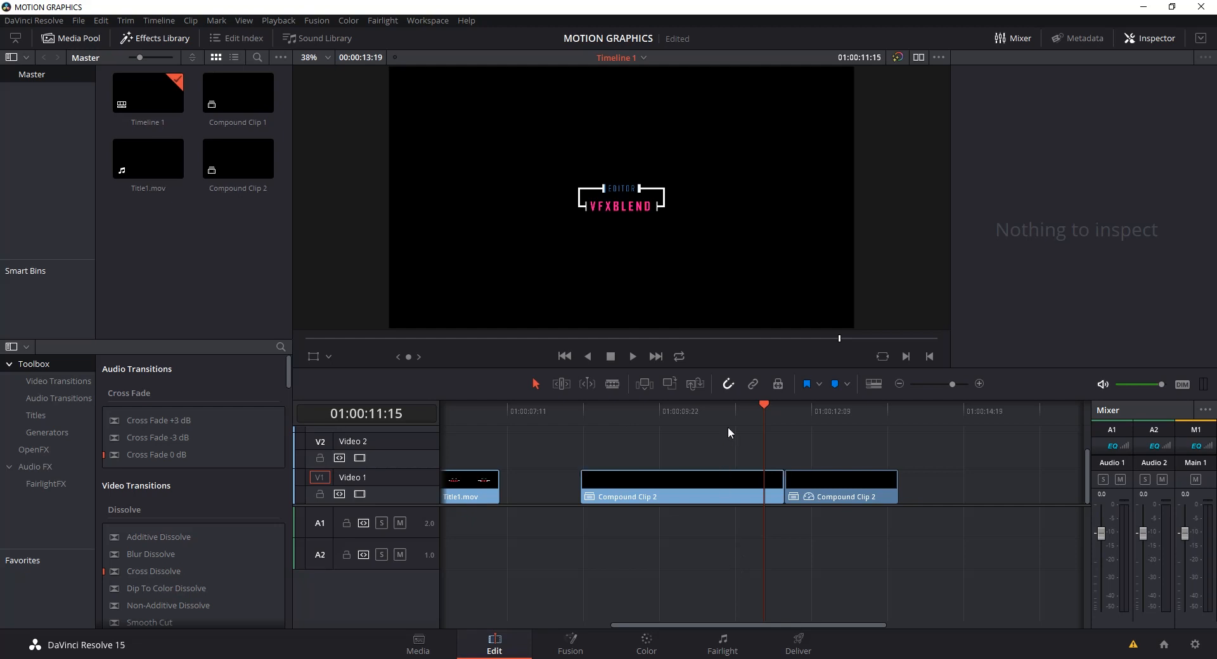
- Open the original Compound Clip 2 in its own timeline and bring up its Fusion composition at 00:00:02:15
click(708, 476)
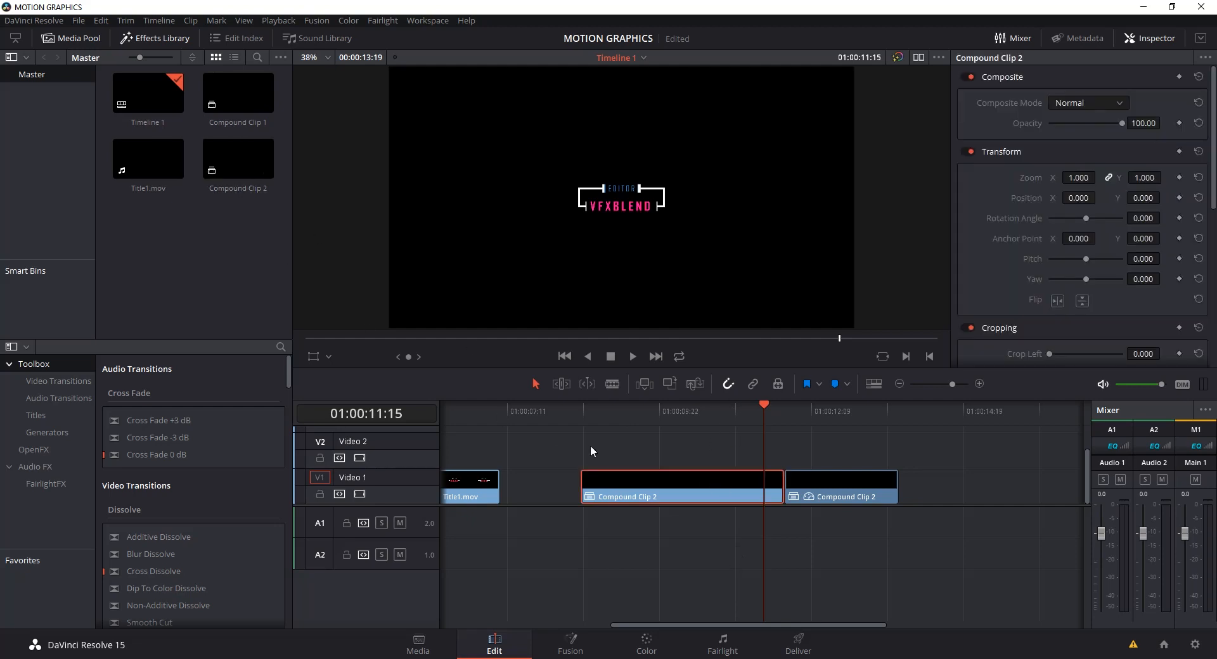
right_click(659, 485)
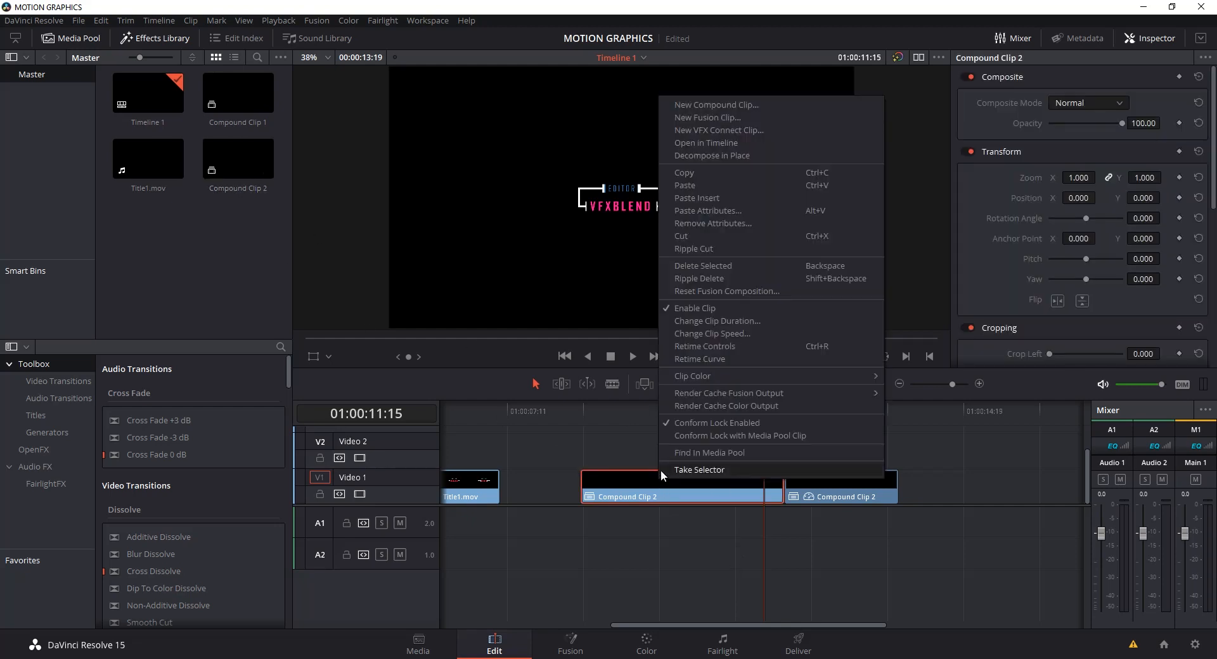
click(764, 143)
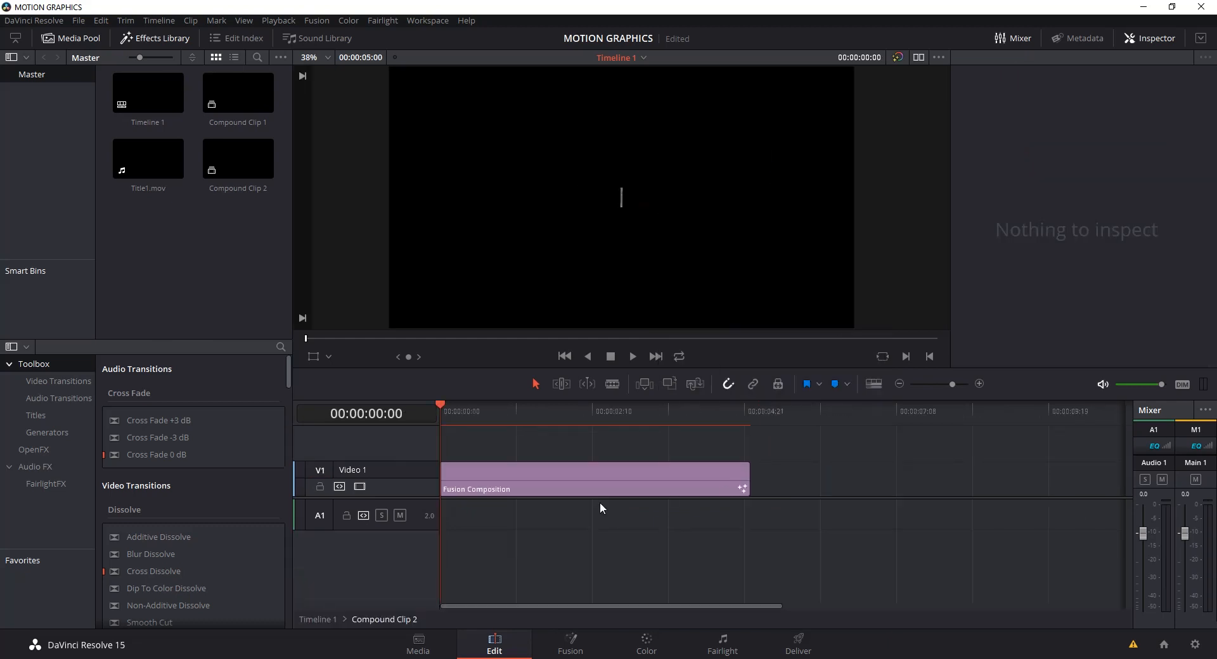
drag(559, 424, 604, 417)
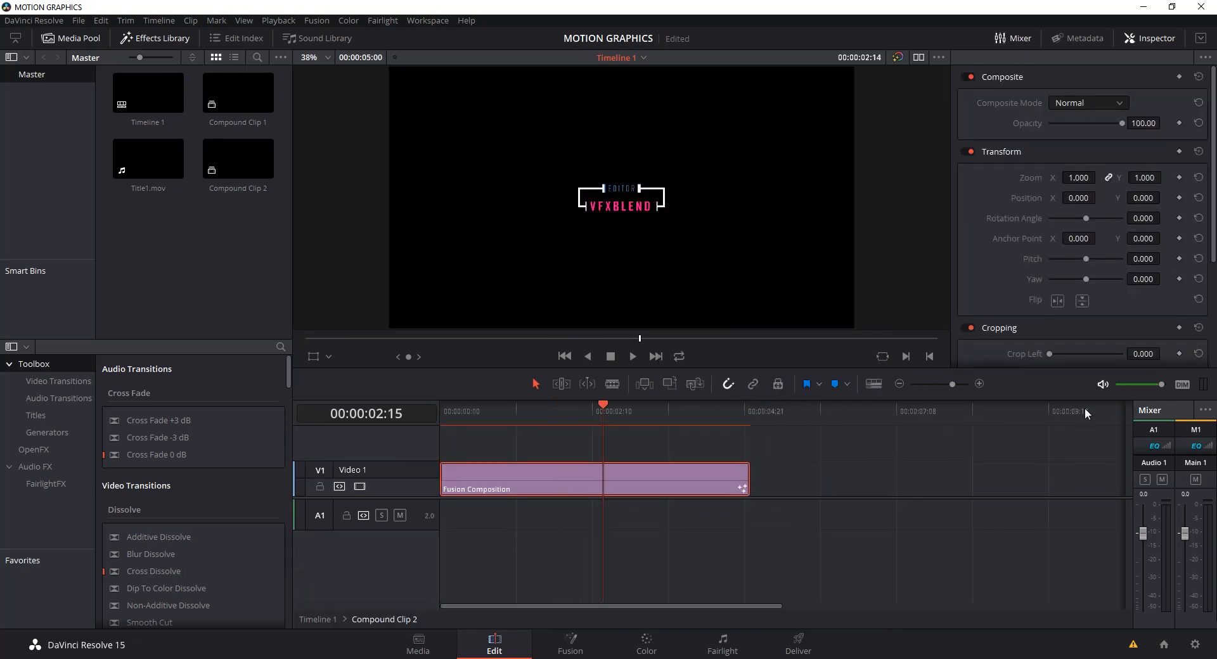
click(570, 641)
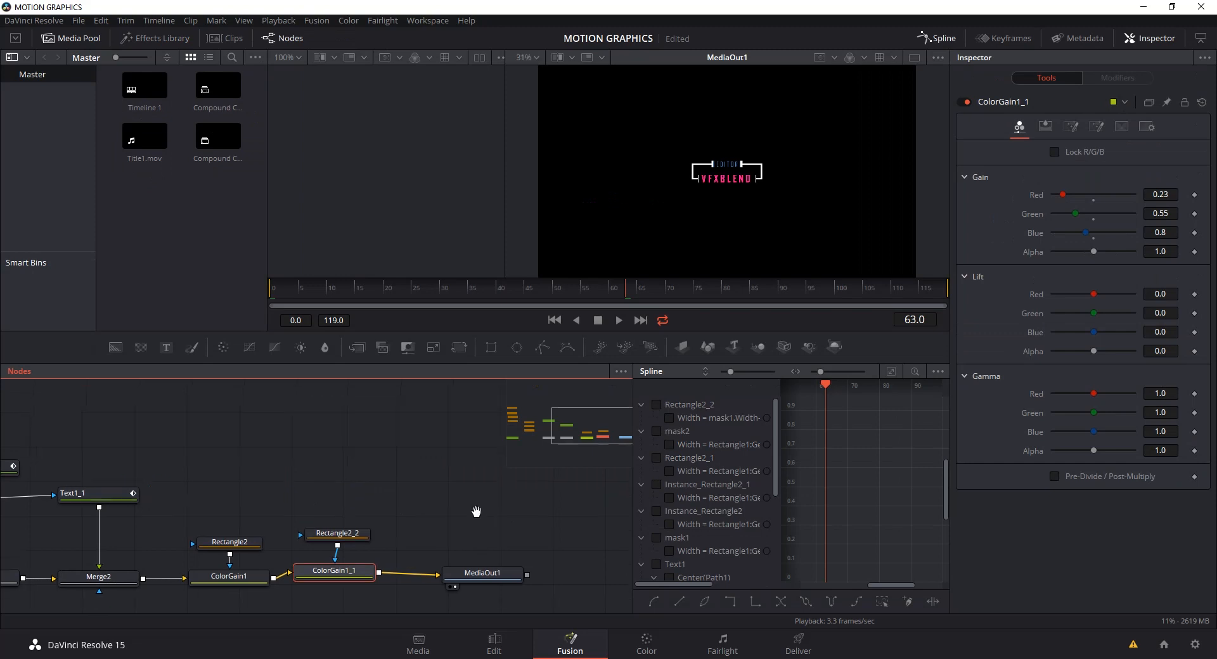
- Insert a Transform node between ColorGain1_1 and MediaOut1 and enlarge the title to a Size of about 1.298
drag(411, 527, 502, 530)
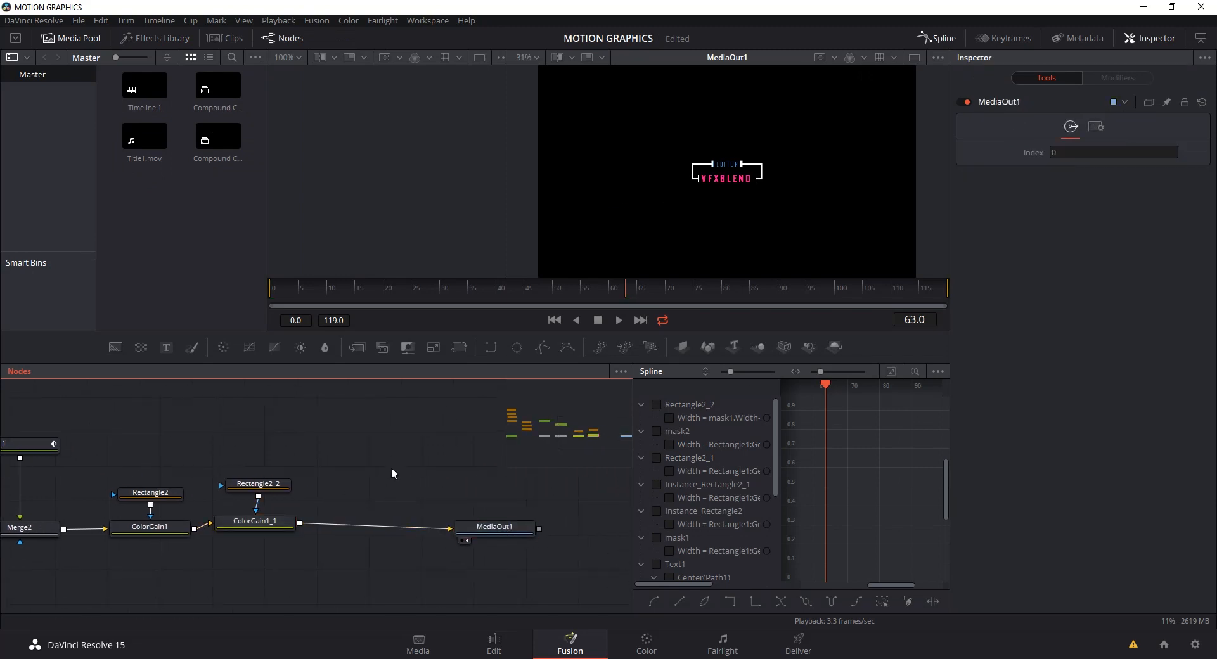
right_click(393, 467)
mouse_move(460, 254)
mouse_move(623, 626)
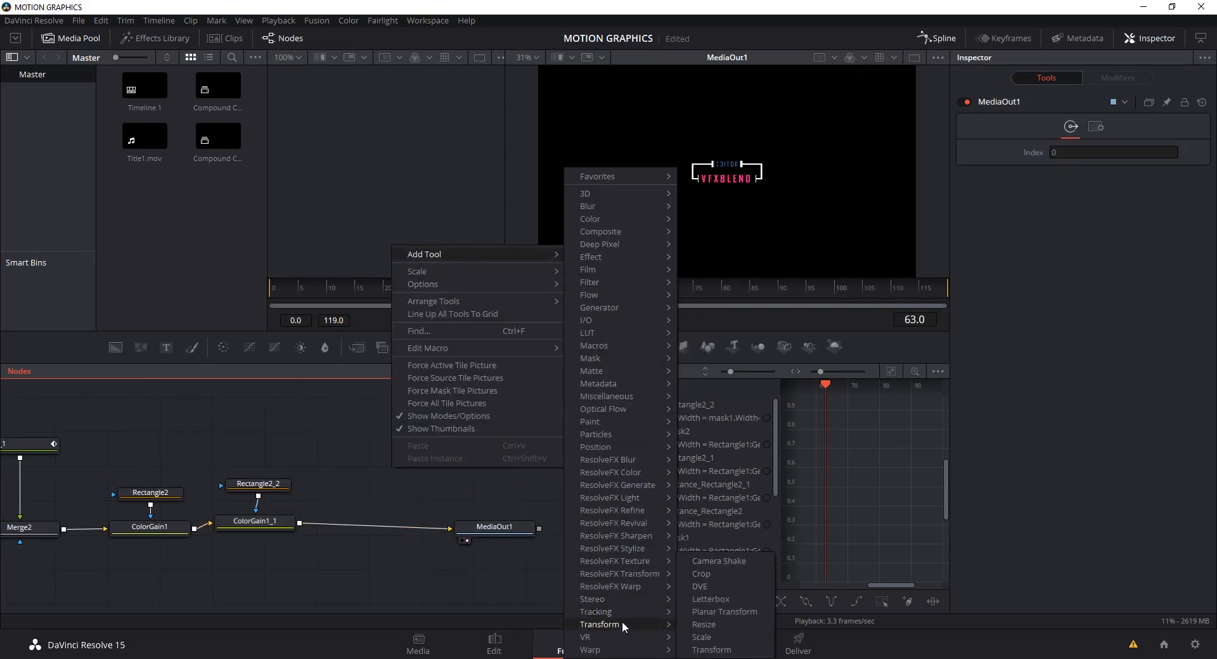
click(711, 649)
drag(398, 472, 402, 534)
mouse_move(1090, 209)
mouse_down()
mouse_move(1111, 207)
mouse_move(1095, 207)
mouse_up()
- Show the viewer's guides and place the title in the lower-left safe area, at Center about 0.208, 0.181 with Size about 1.382
right_click(807, 105)
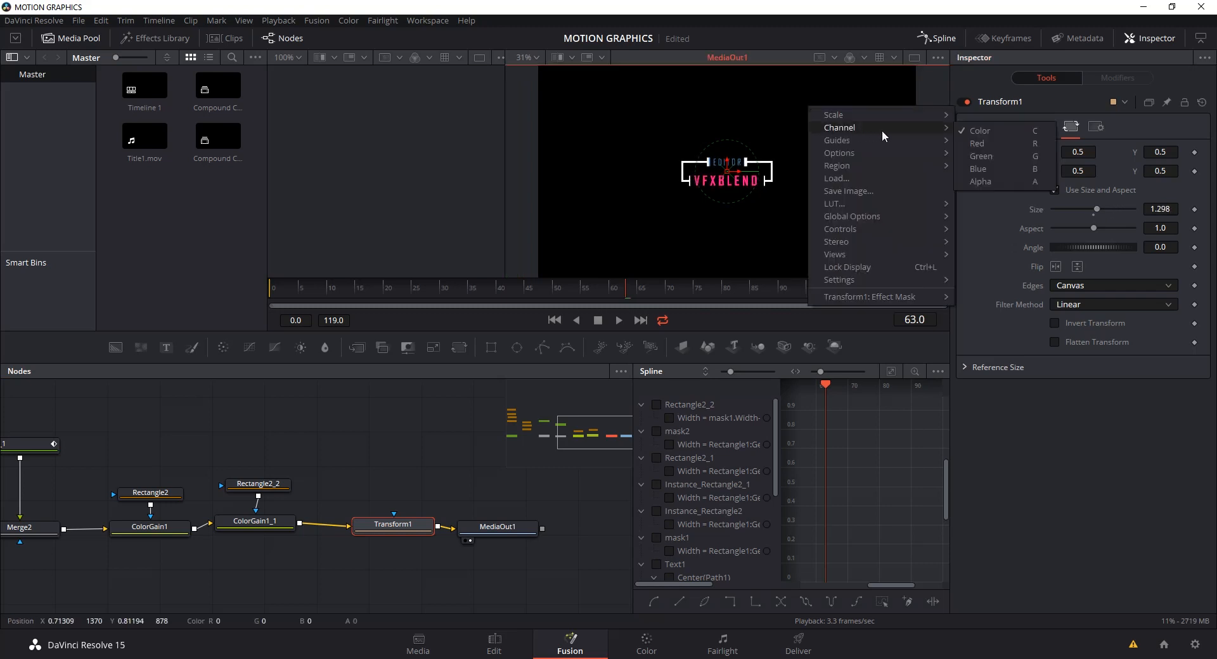
mouse_move(891, 141)
click(993, 144)
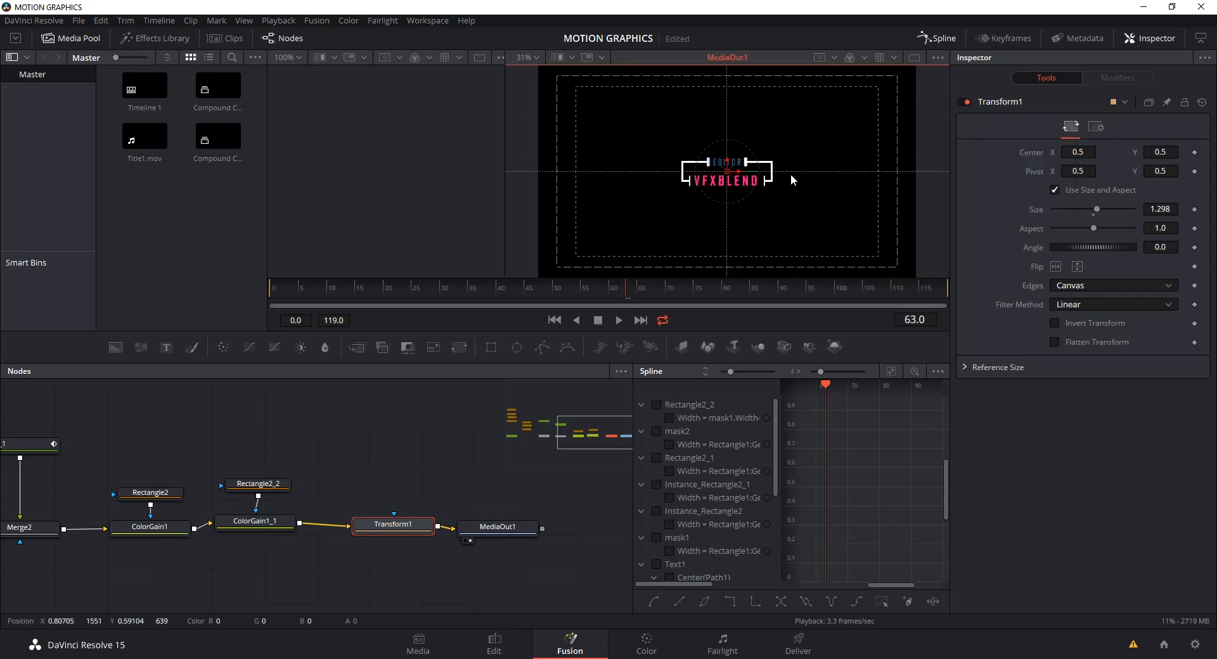
drag(729, 175, 614, 241)
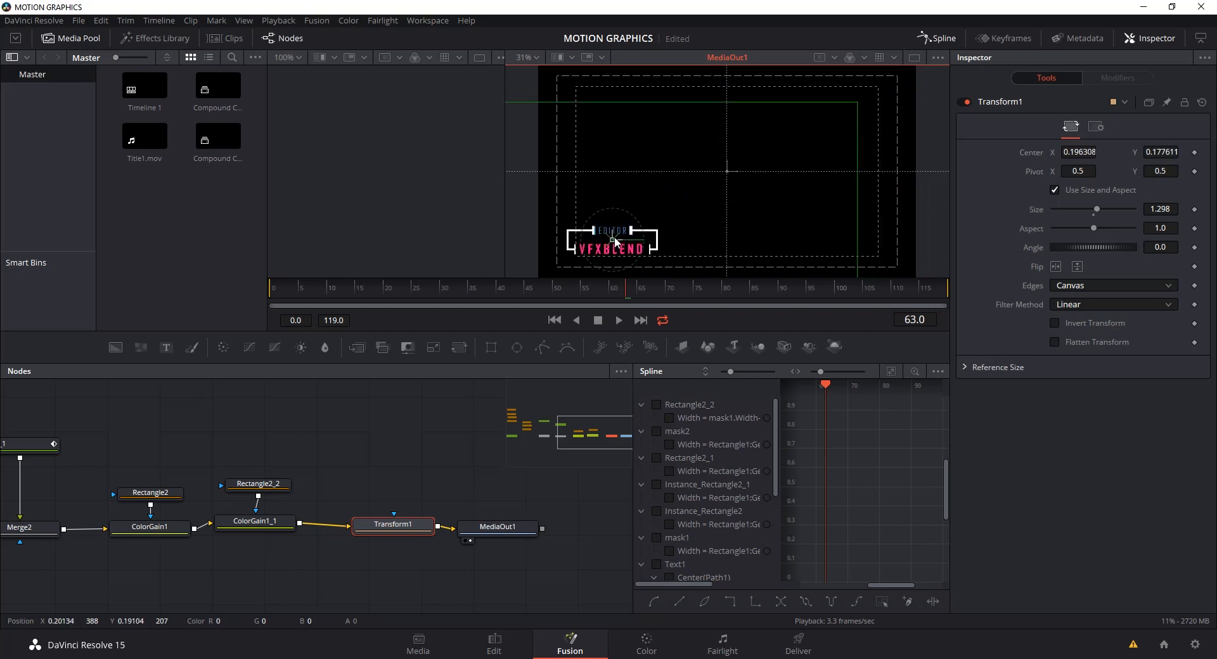
click(1110, 215)
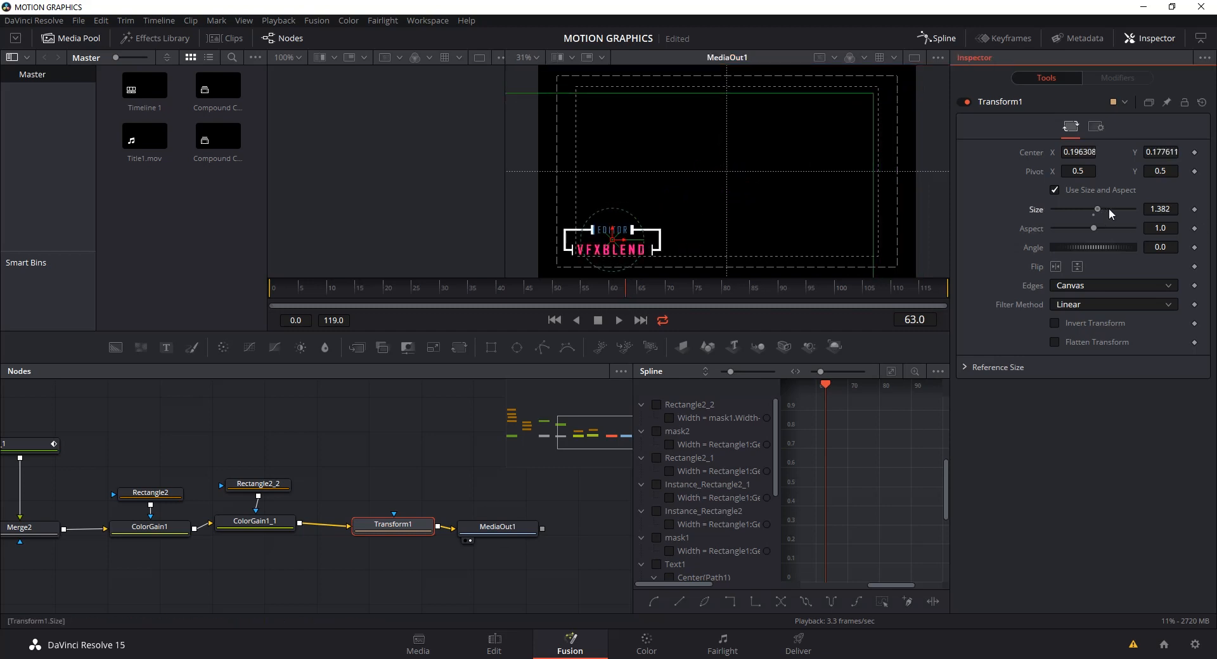
drag(618, 246, 622, 245)
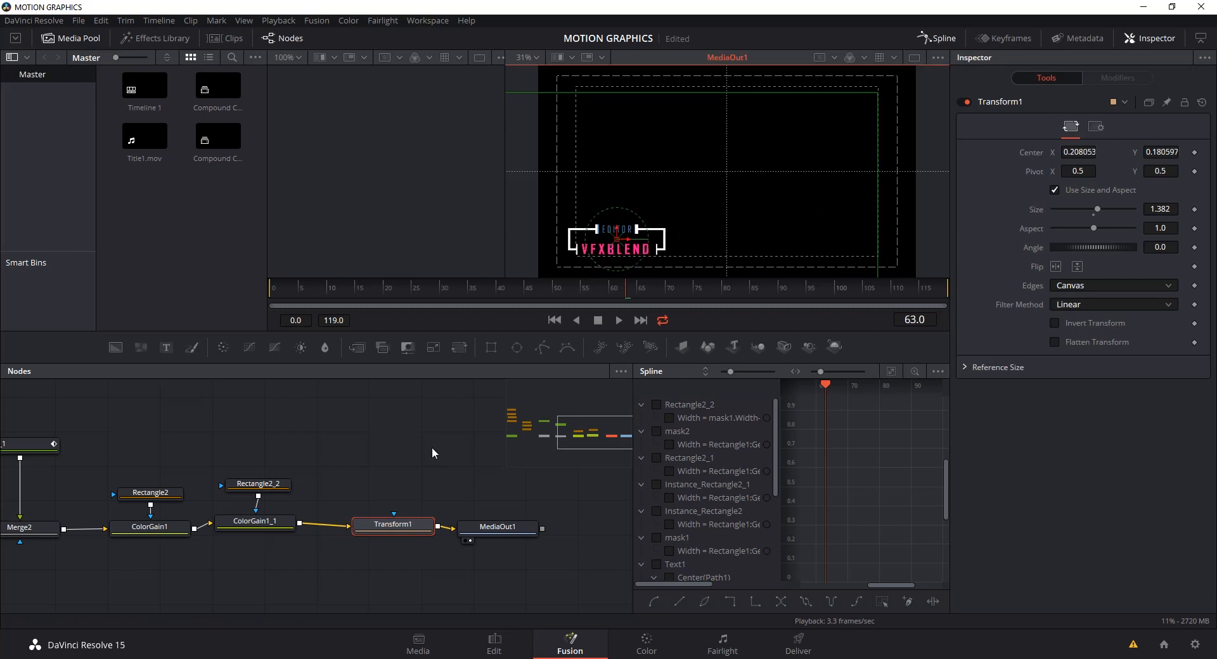
- Leave the Fusion composition, check the repositioned title inside Compound Clip 2, and return to Timeline 1
click(493, 643)
click(720, 548)
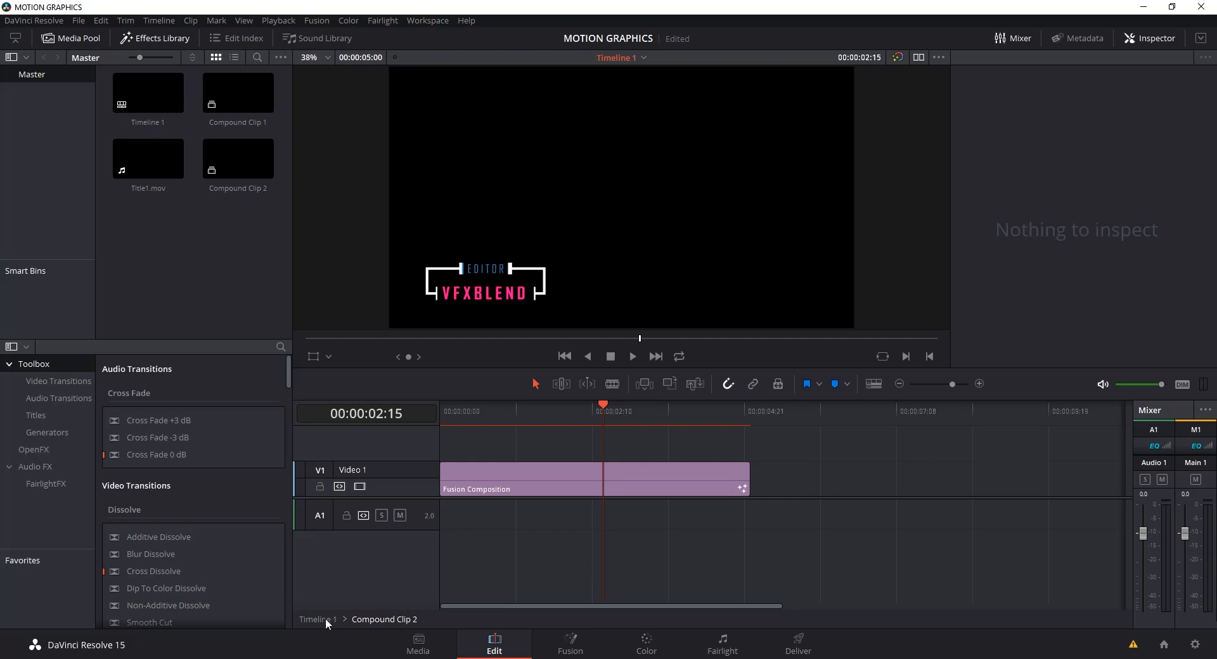
drag(618, 416, 559, 409)
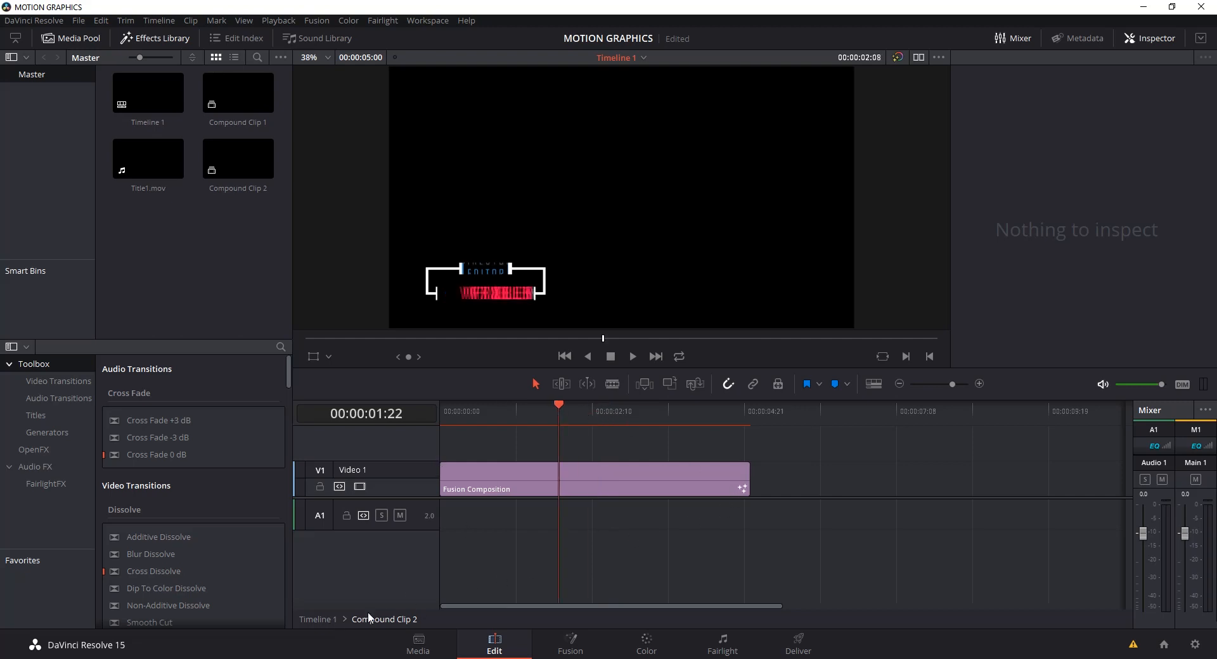
click(328, 618)
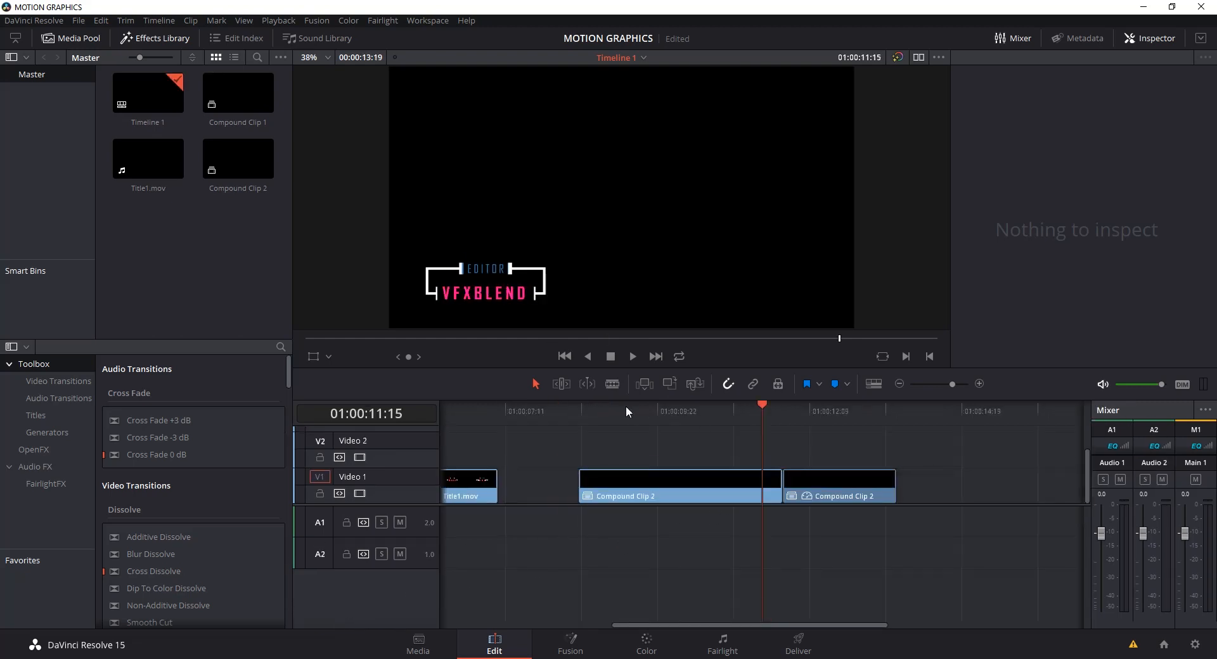
- Scrub through both Compound Clip 2 clips and play them from the start of the first to review the repositioned title
drag(582, 409, 839, 401)
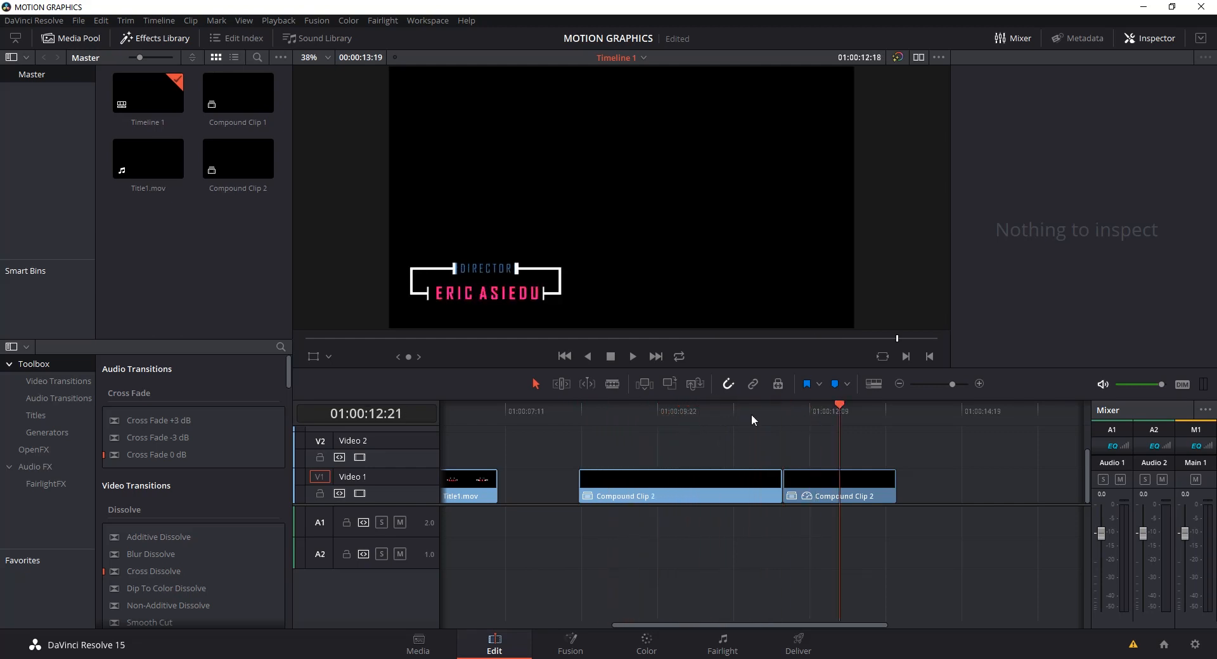
click(578, 411)
key(space)
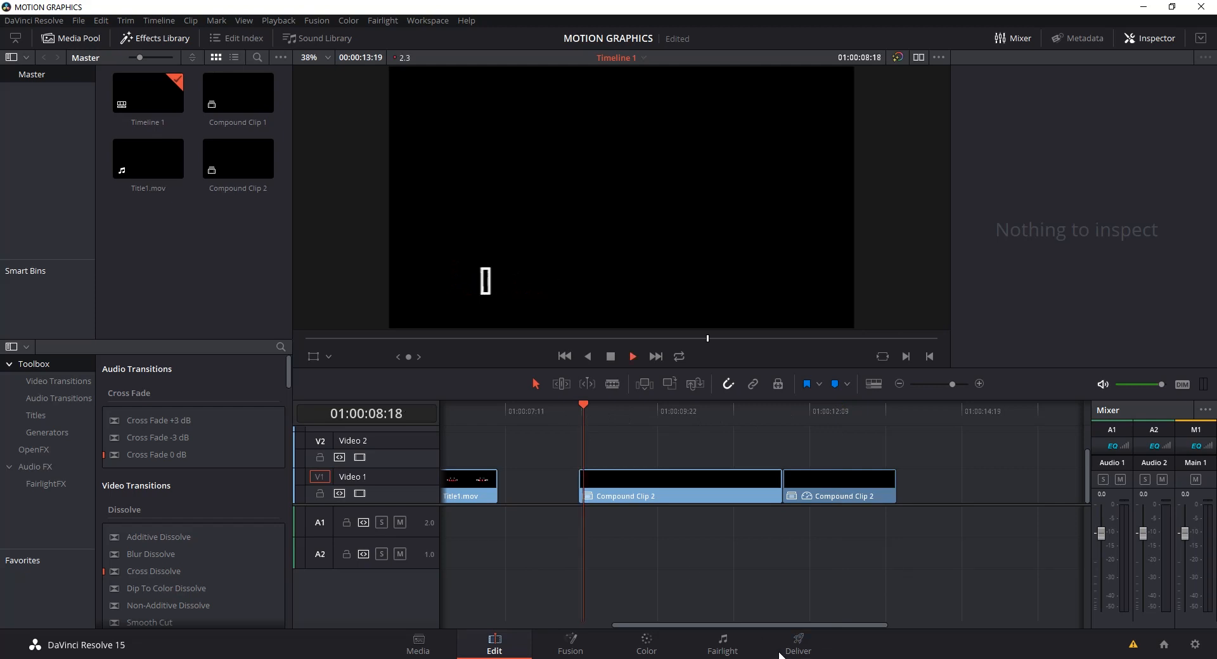